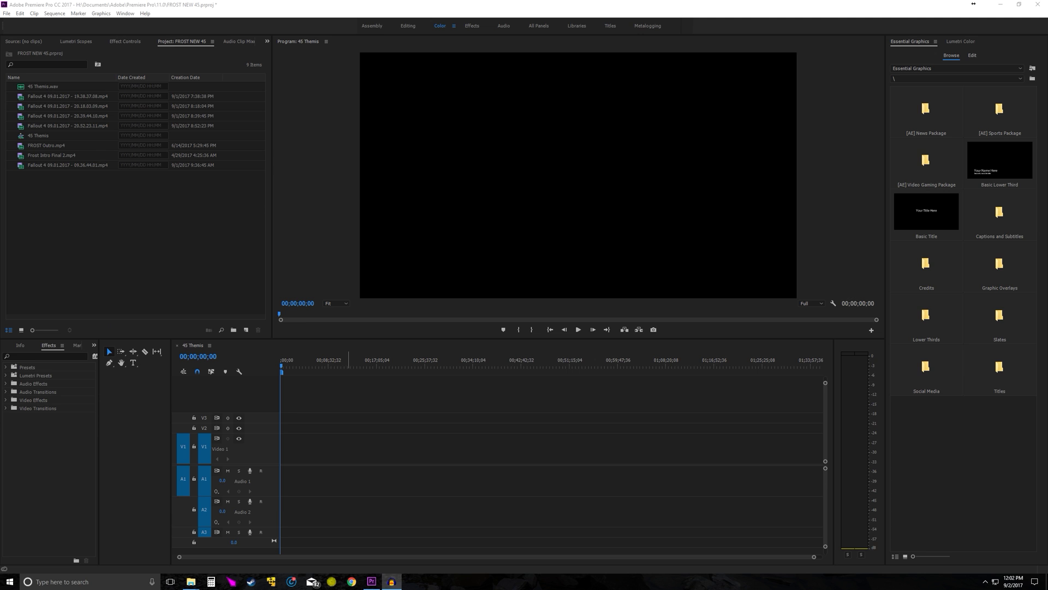
Step: Bring the Audacity recording window into view to check it, and move it back off the screen
drag(249, 180, 530, 145)
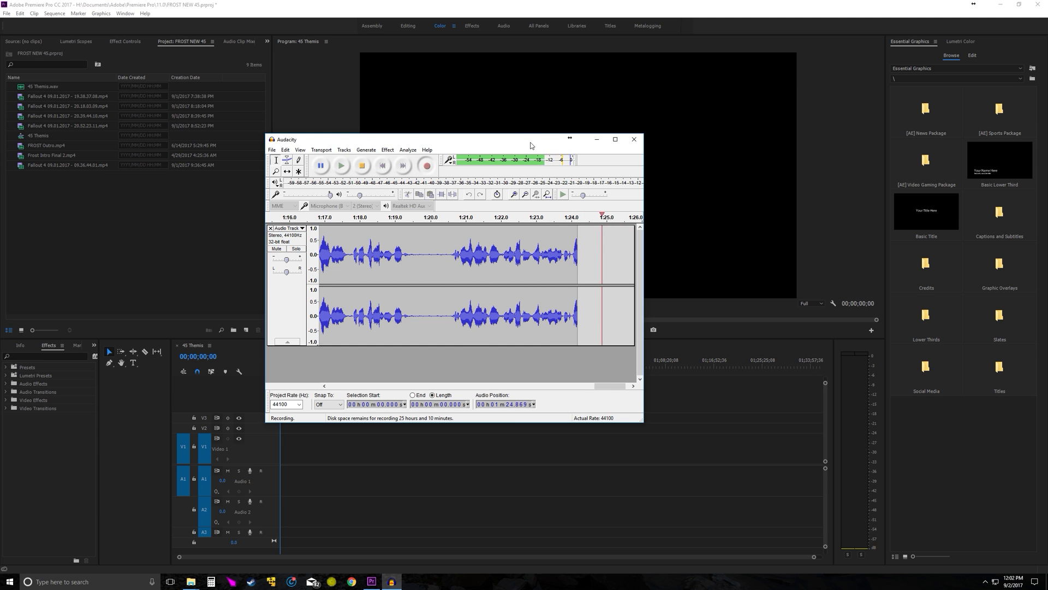
drag(530, 145, 0, 171)
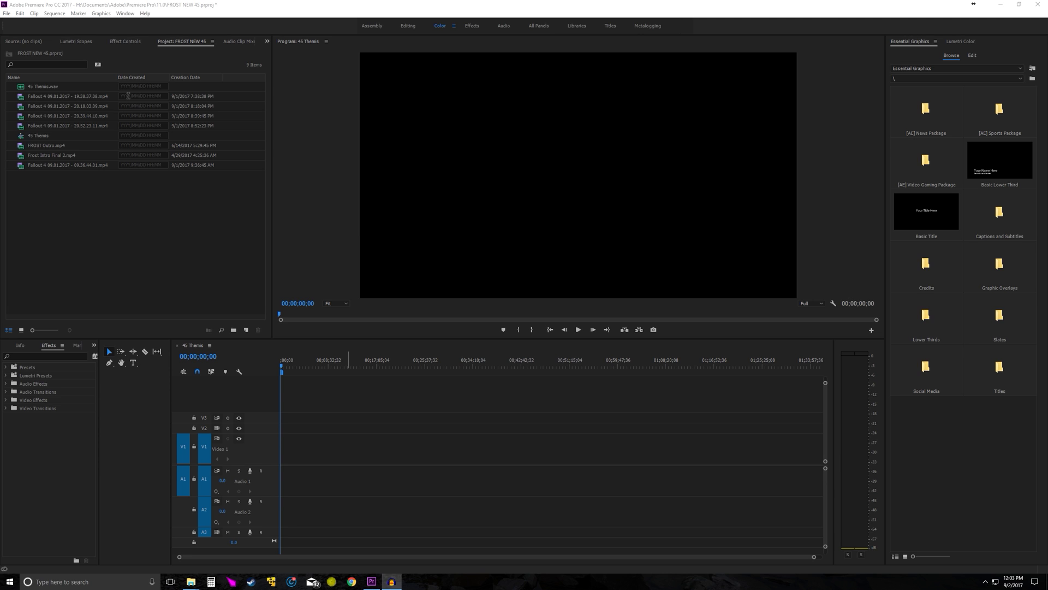
Step: Sort the project's media files by creation date, oldest first
click(61, 86)
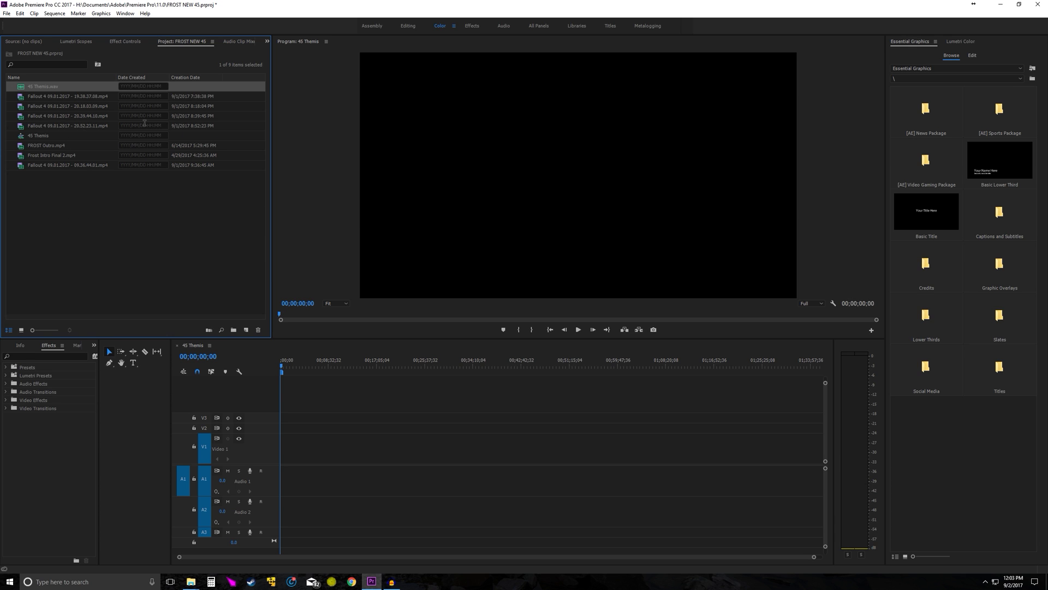
click(95, 115)
click(86, 107)
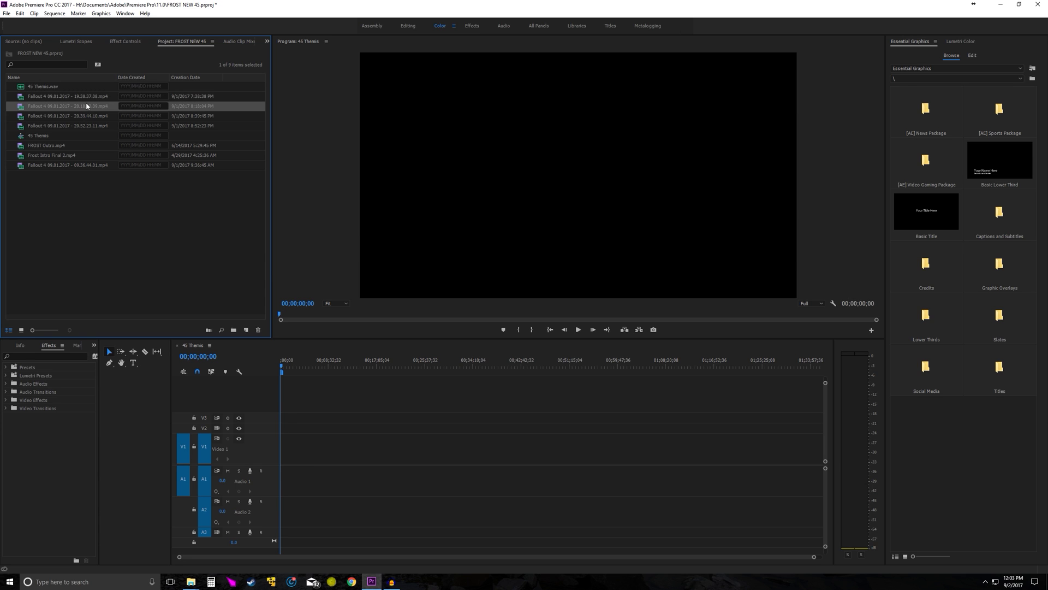
key(Up)
click(87, 125)
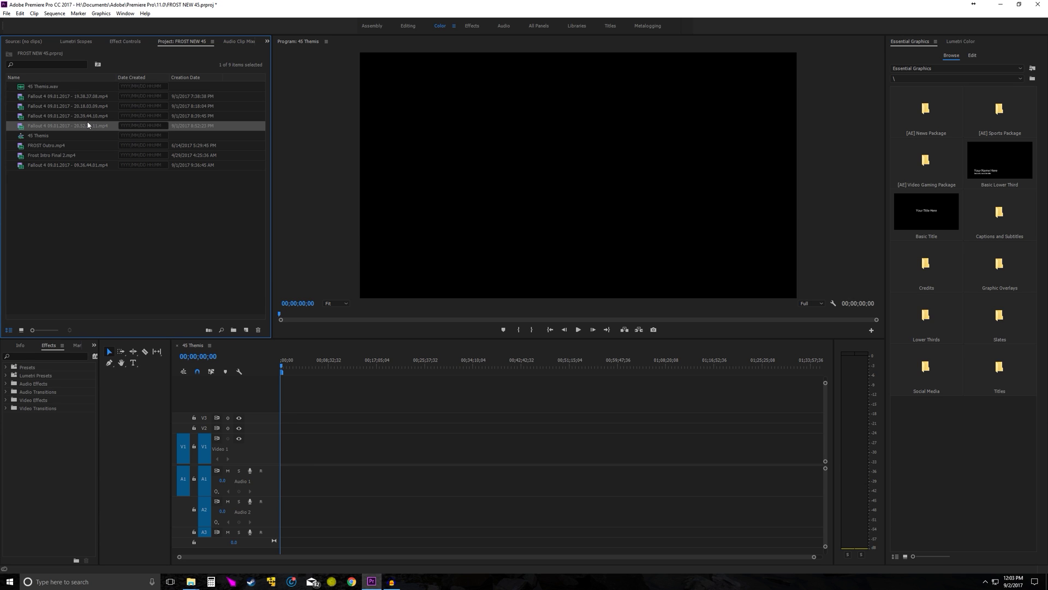
click(92, 116)
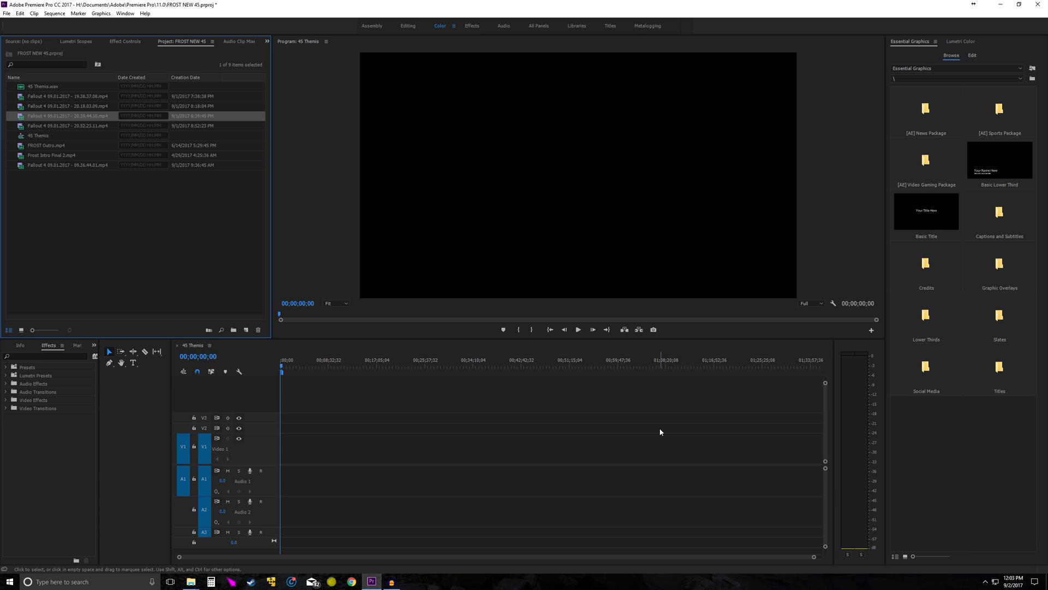
click(190, 77)
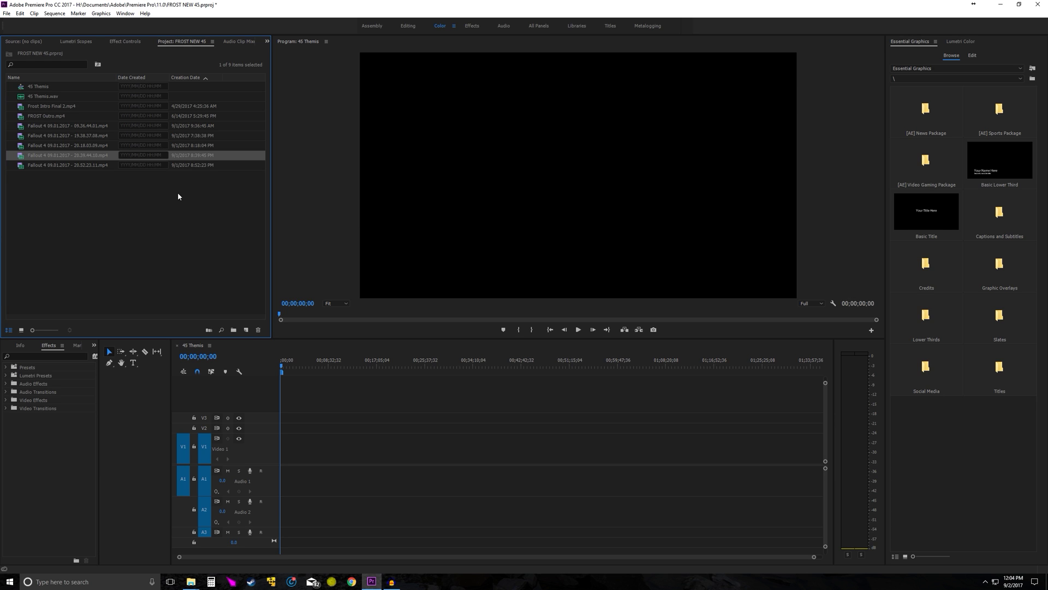
Step: Place the project's WAV recording on the Audio 2 track near the start of the sequence and fit the whole sequence in view
click(42, 97)
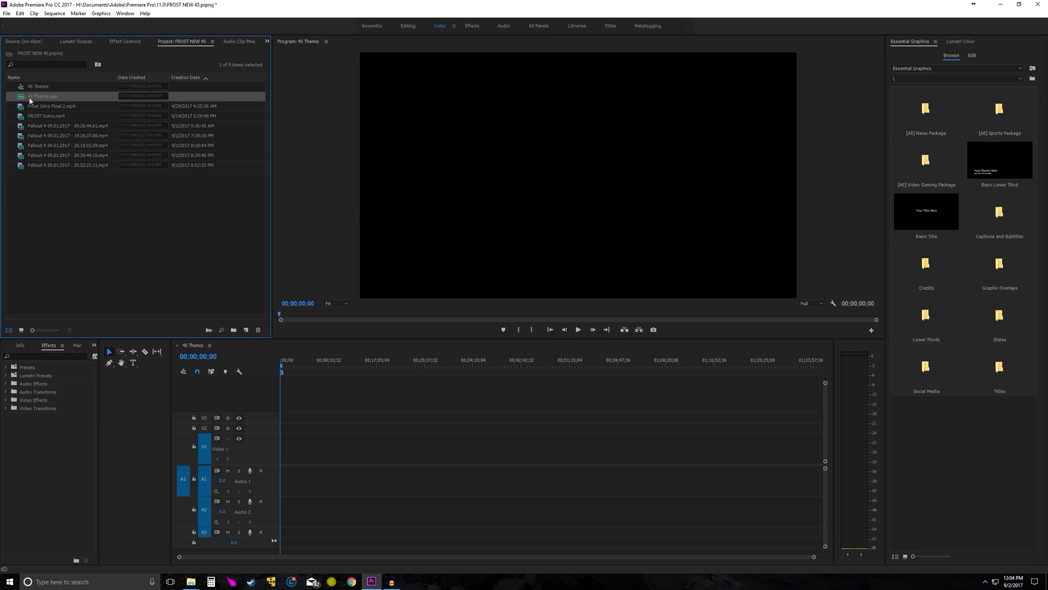
drag(42, 101, 299, 518)
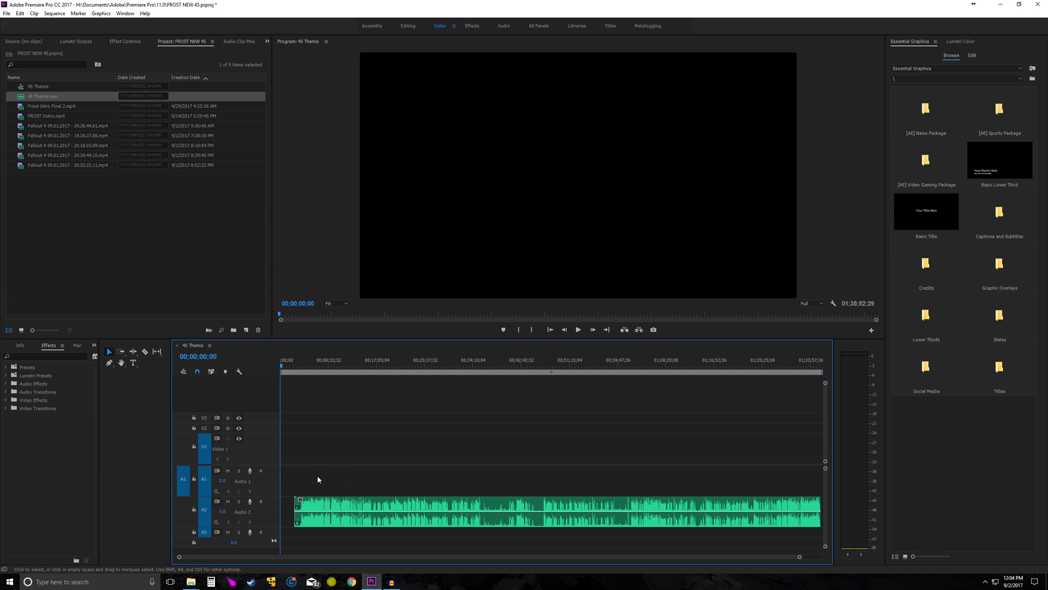
key(backslash)
key(alt)
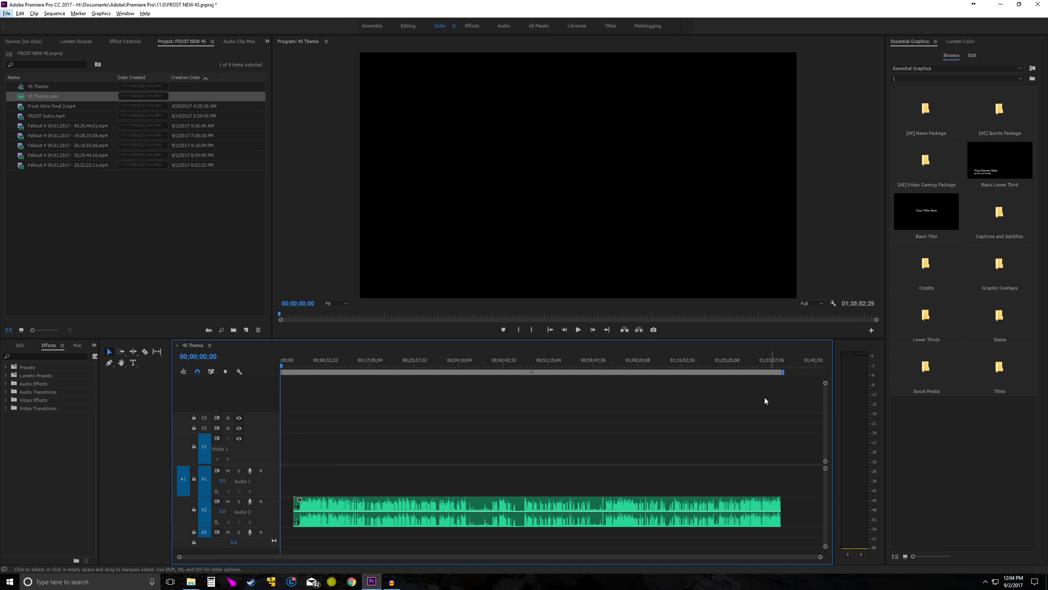
Step: Play the WAV recording around its first loud peak and park the playhead on that sync cue at 00;03;53;23
scroll(287, 466, up, 6)
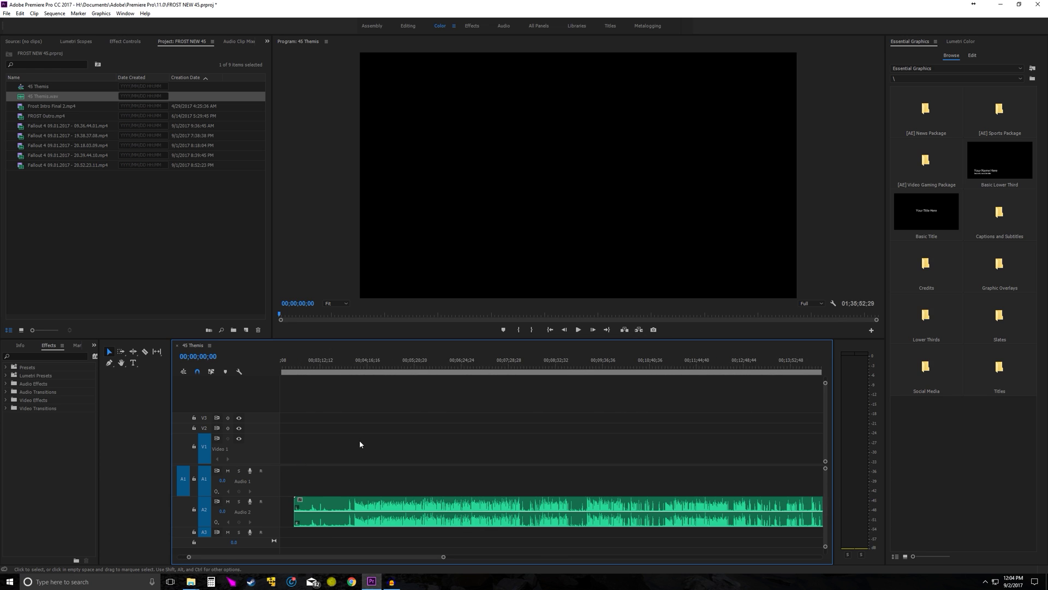
scroll(356, 447, up, 2)
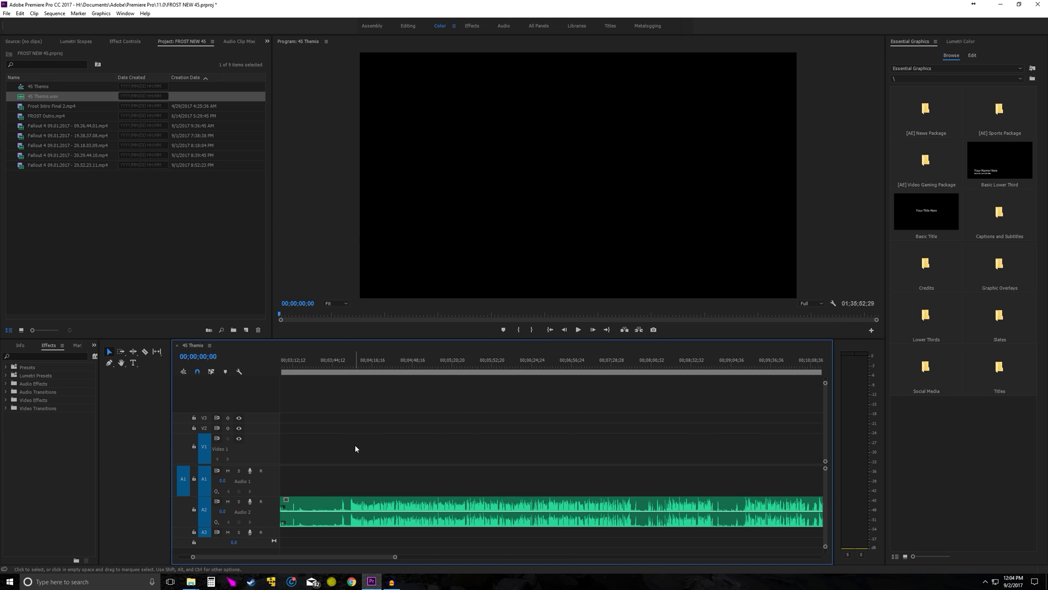
click(335, 368)
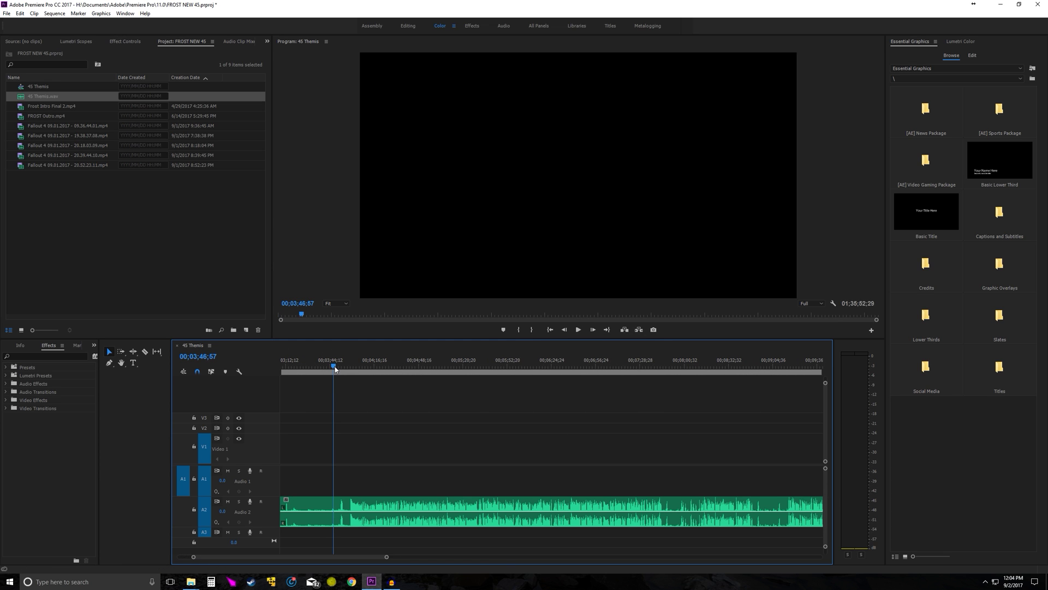
drag(335, 368, 338, 369)
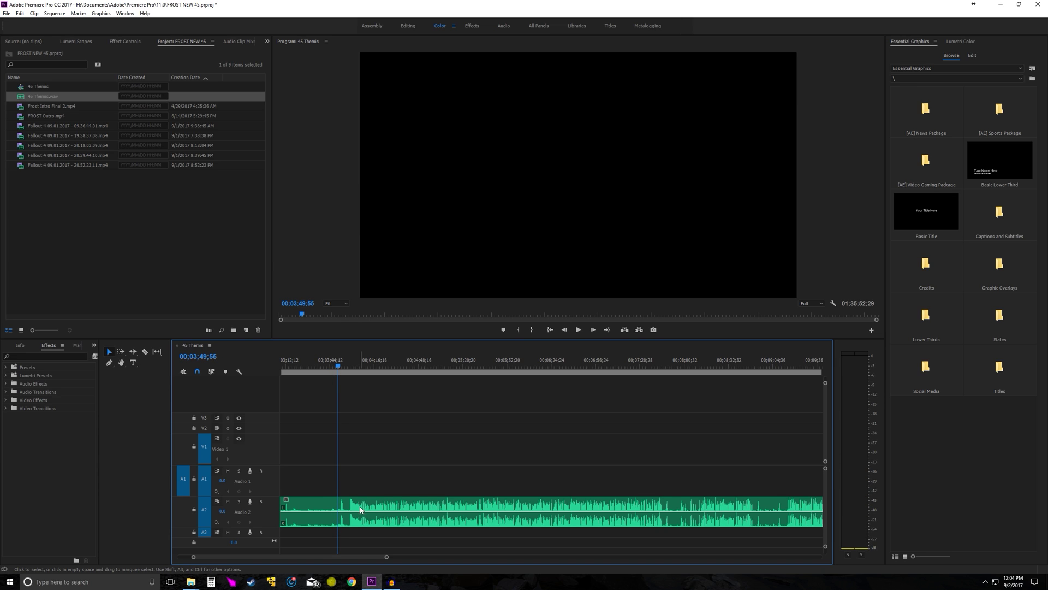
click(335, 372)
drag(336, 373, 341, 374)
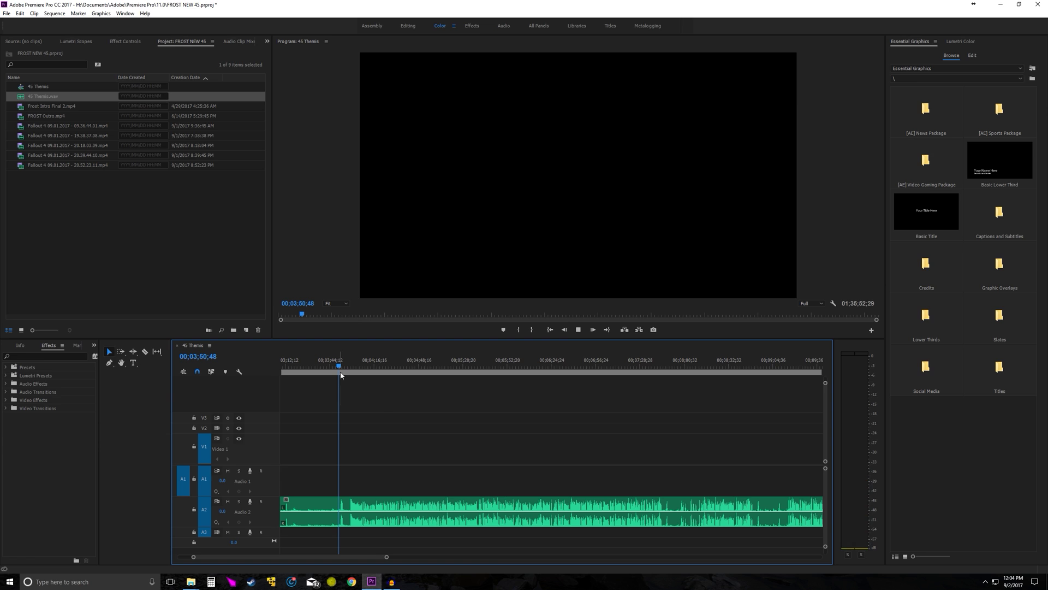
key(space)
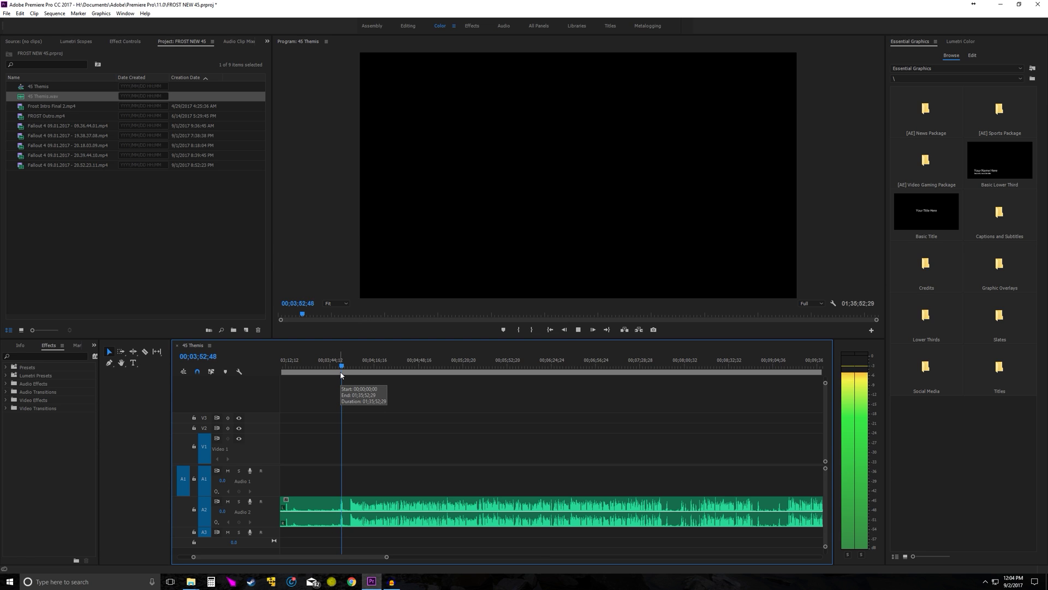
key(space)
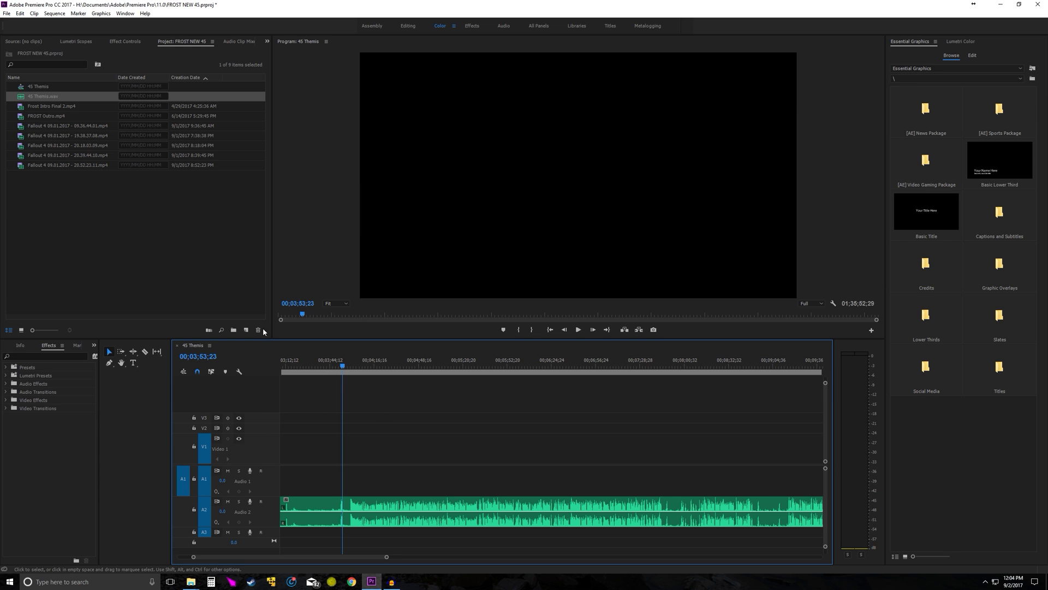
Step: Place the clip Fallout 4 09.01.2017 - 19.28.27.08.mp4 on Video 1 and Audio 1, starting at the playhead
click(66, 126)
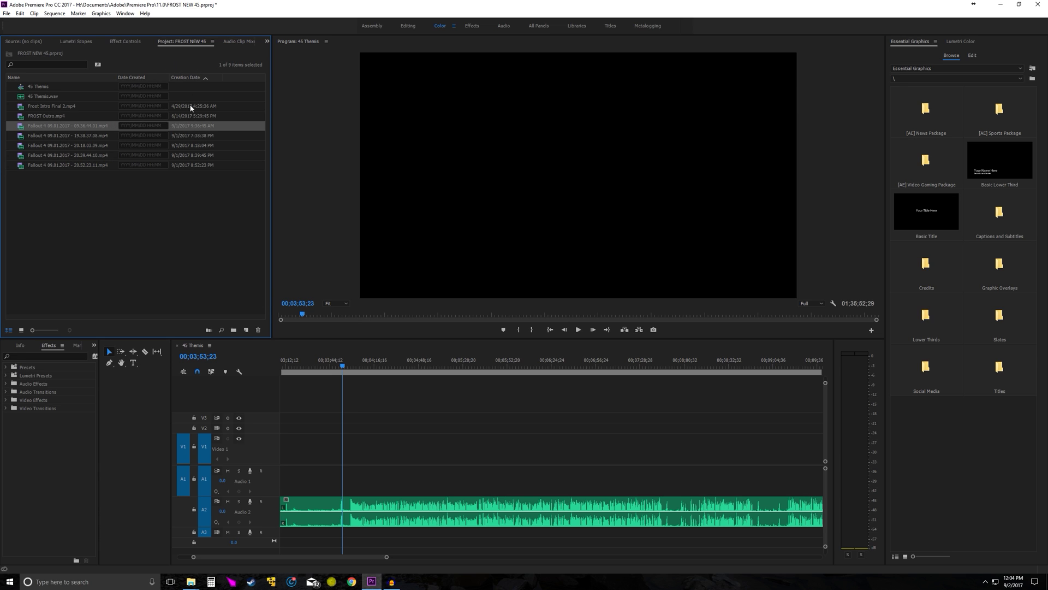
click(55, 136)
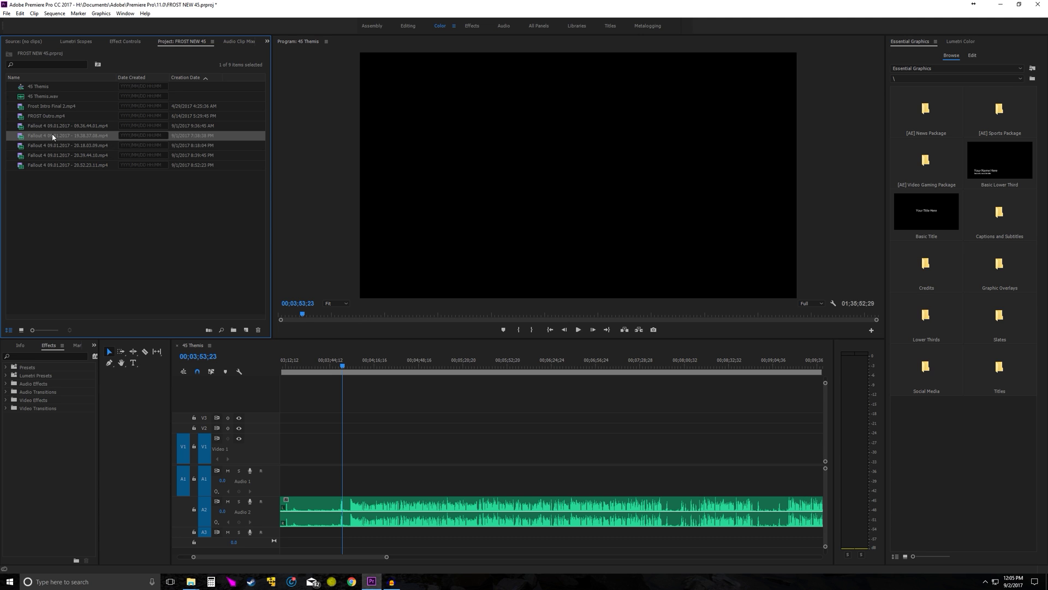
drag(45, 138, 345, 461)
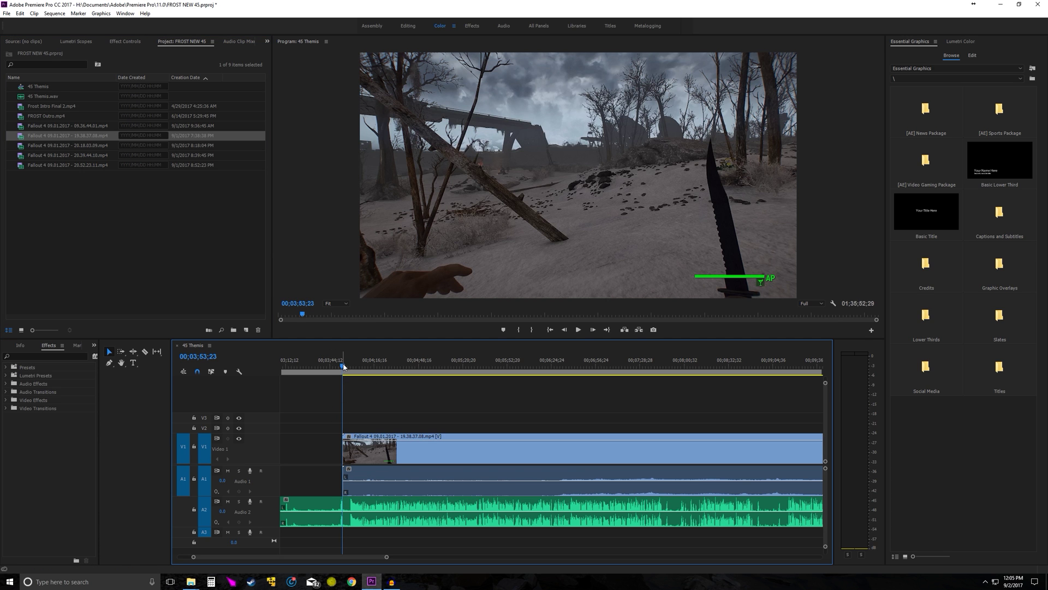
click(352, 453)
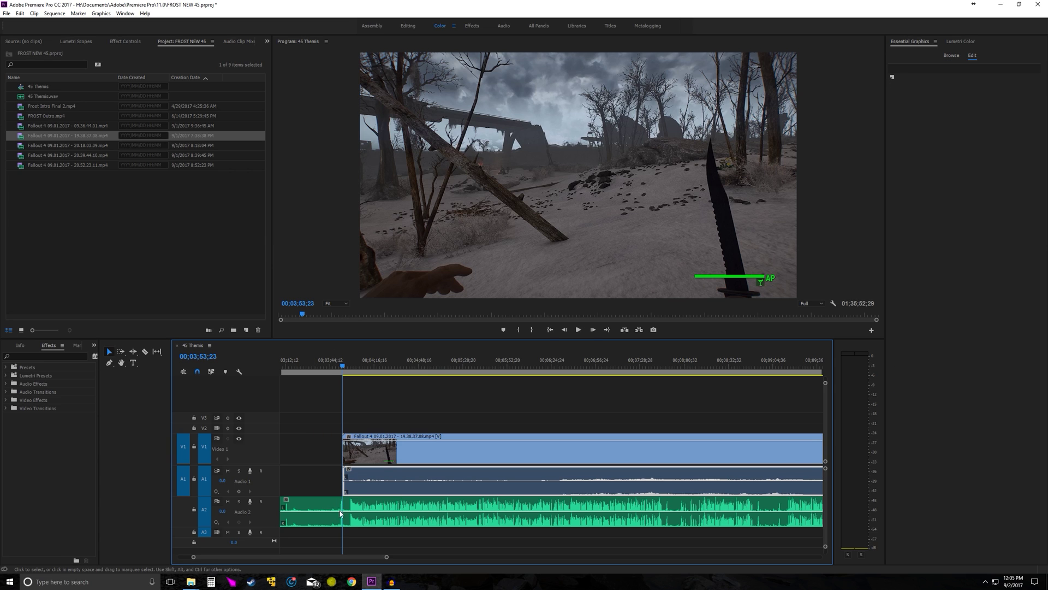
Step: Locate the sync cue in the WAV recording after the first gameplay clip ends and park the playhead at 00;40;43;30
key(minus)
key(minus)
key(minus)
key(minus)
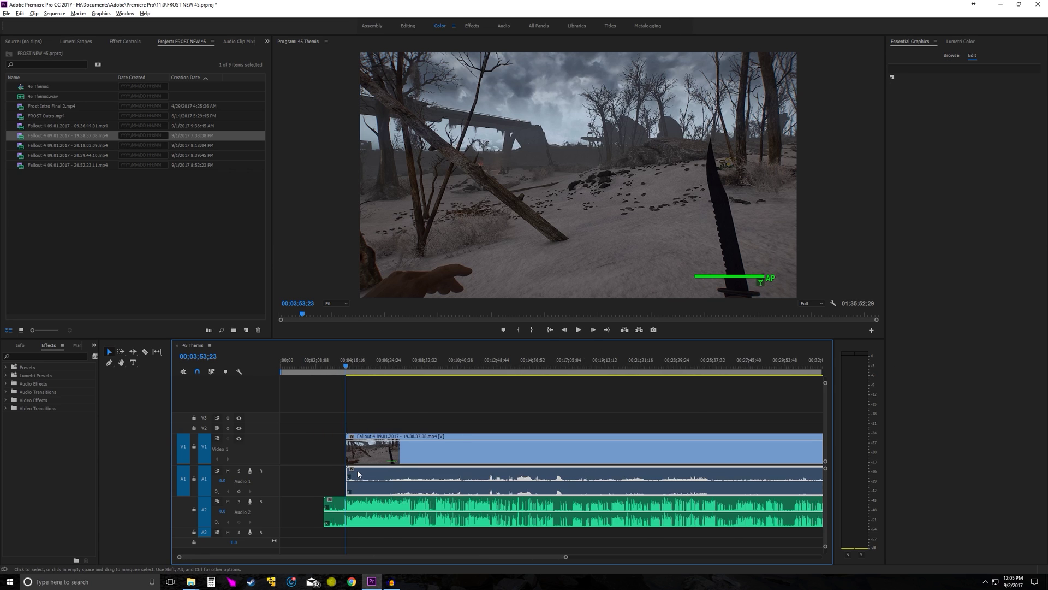
scroll(614, 485, up, 10)
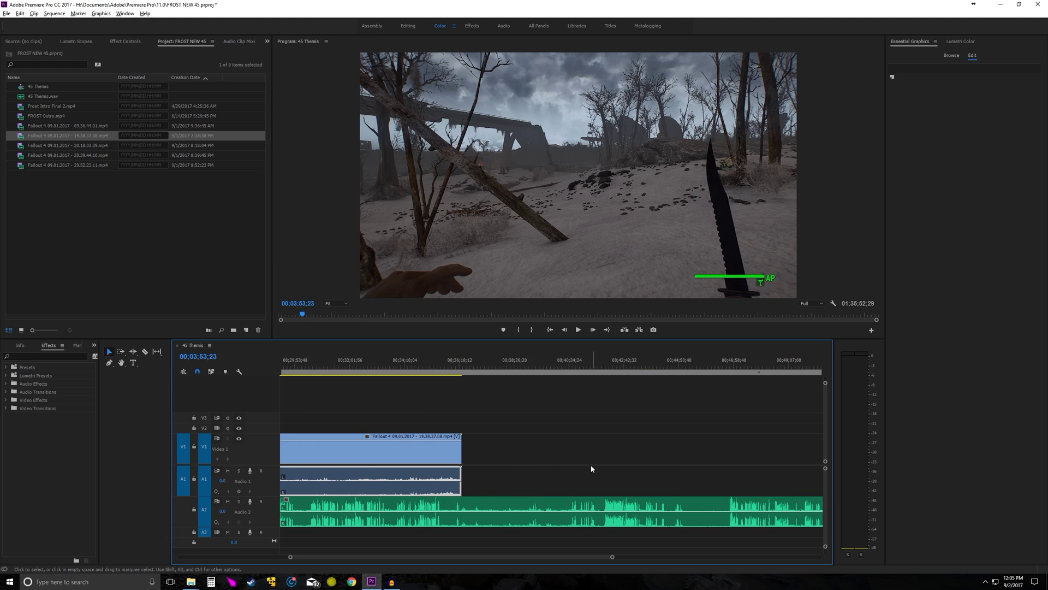
scroll(552, 454, up, 2)
drag(516, 364, 530, 369)
key(space)
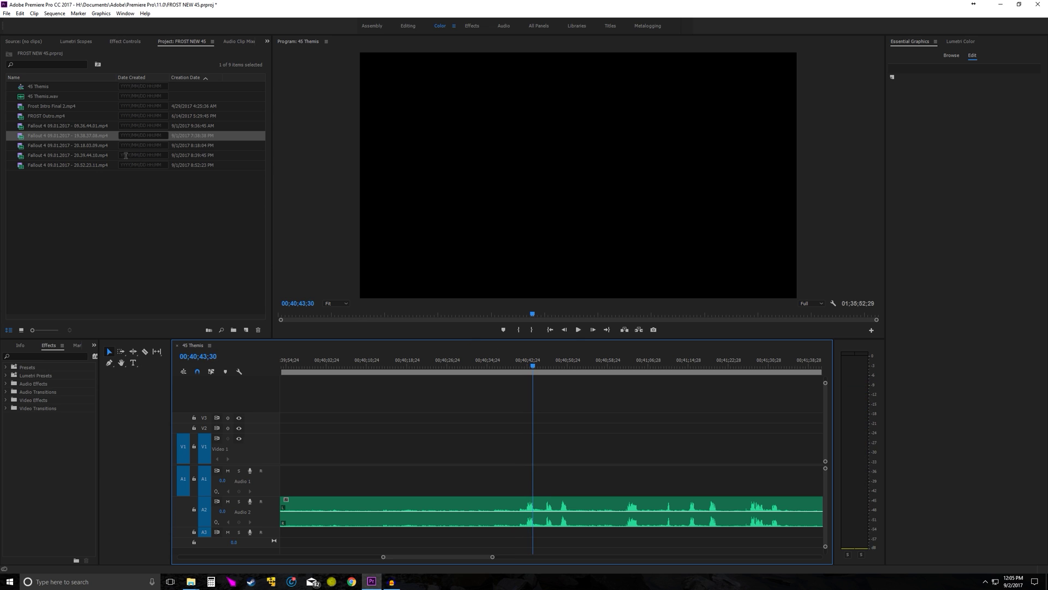
Step: Place the clip Fallout 4 09.01.2017 - 20.18.03.09.mp4 on Video 1 and Audio 1, starting at the playhead
click(87, 146)
drag(97, 156, 534, 443)
scroll(374, 440, down, 6)
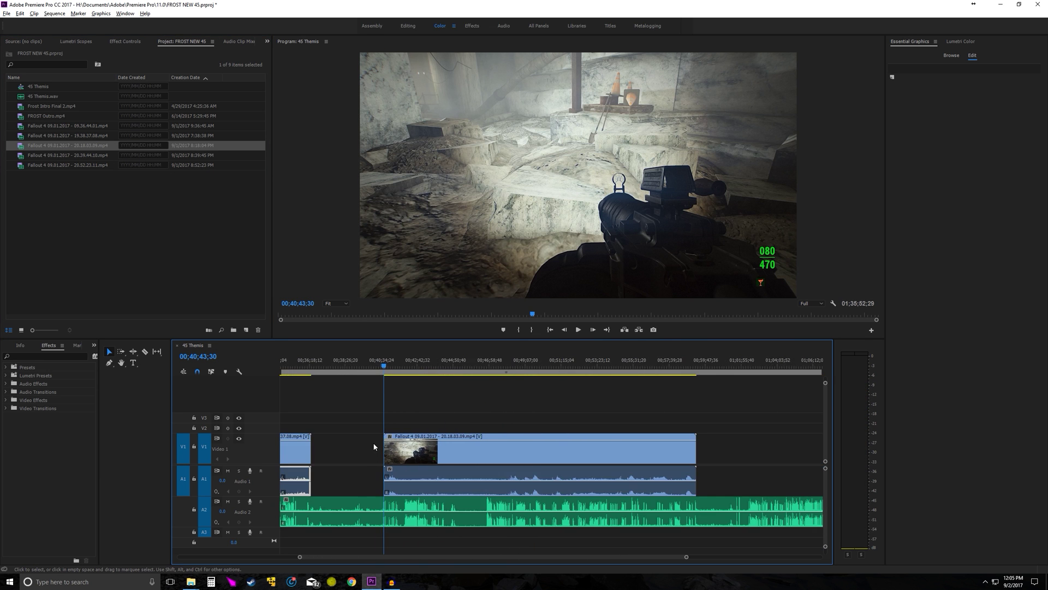
Step: Find the sync cue after the second gameplay clip by playing the recording, and stop the playhead at 01;02;24;15
scroll(510, 417, up, 5)
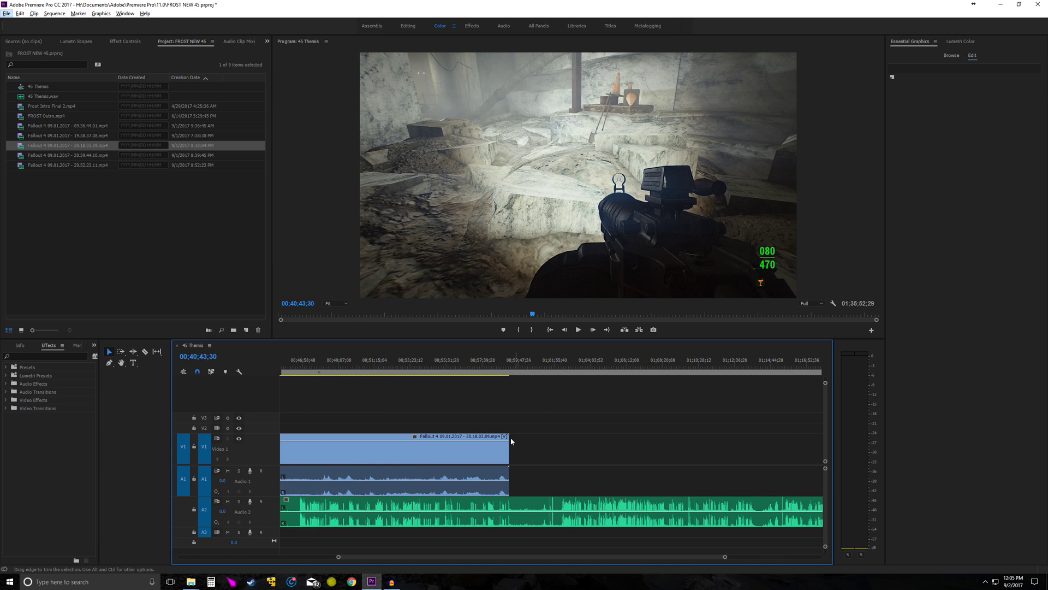
scroll(513, 530, up, 2)
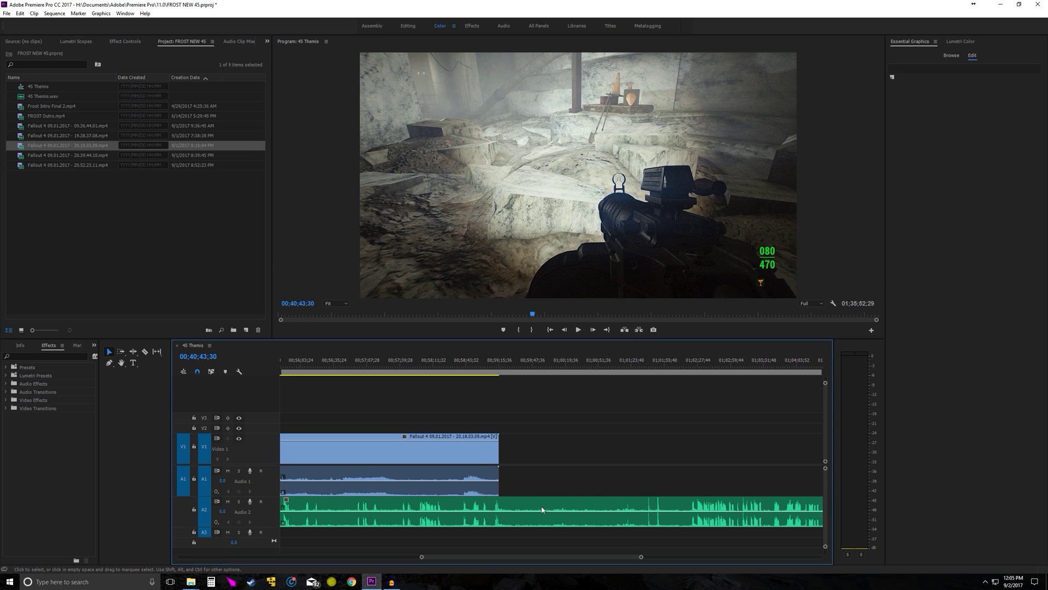
scroll(453, 459, down, 8)
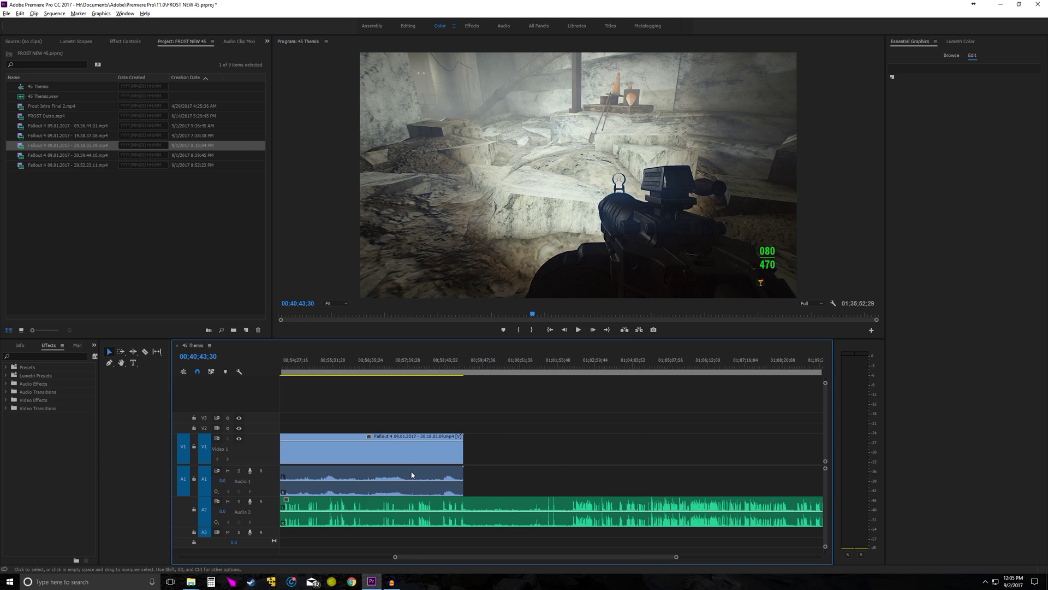
scroll(512, 431, up, 3)
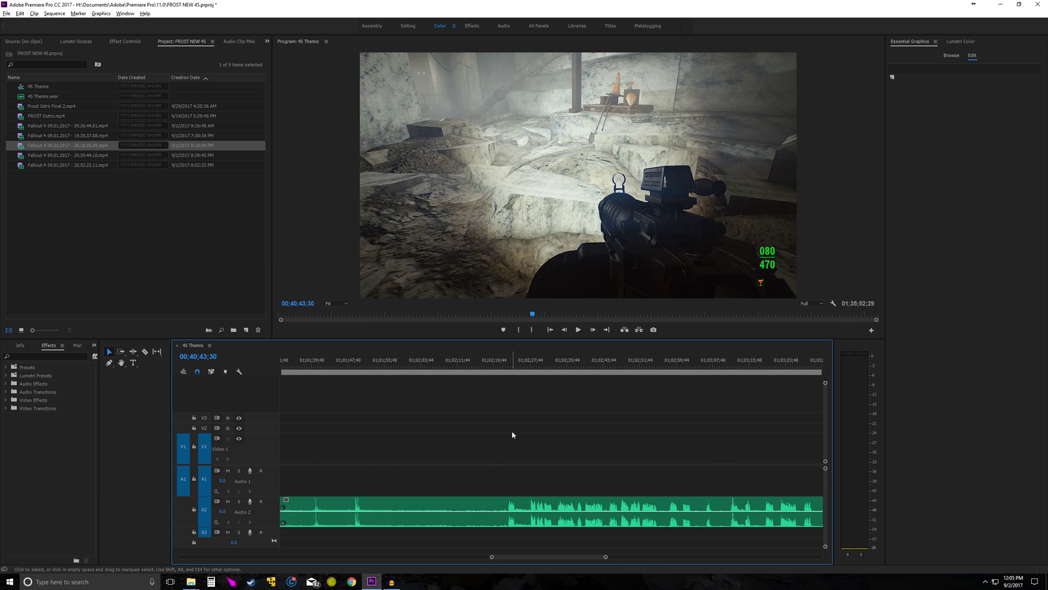
drag(495, 363, 509, 362)
key(space)
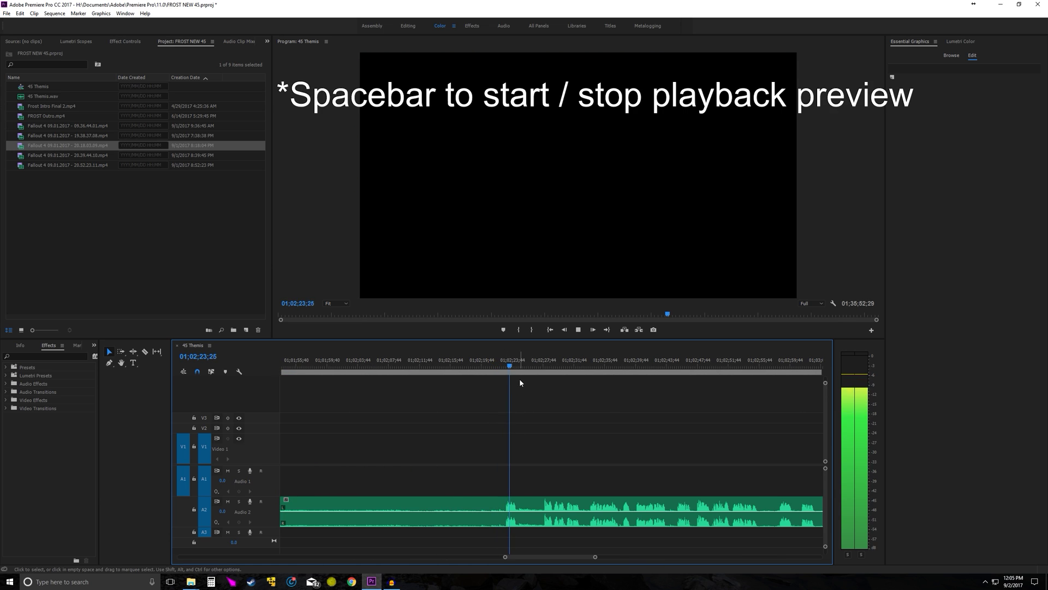
key(space)
Step: Place the clip Fallout 4 09.01.2017 - 20.39.44.10.mp4 on Video 1 and Audio 1, starting at the playhead
click(94, 154)
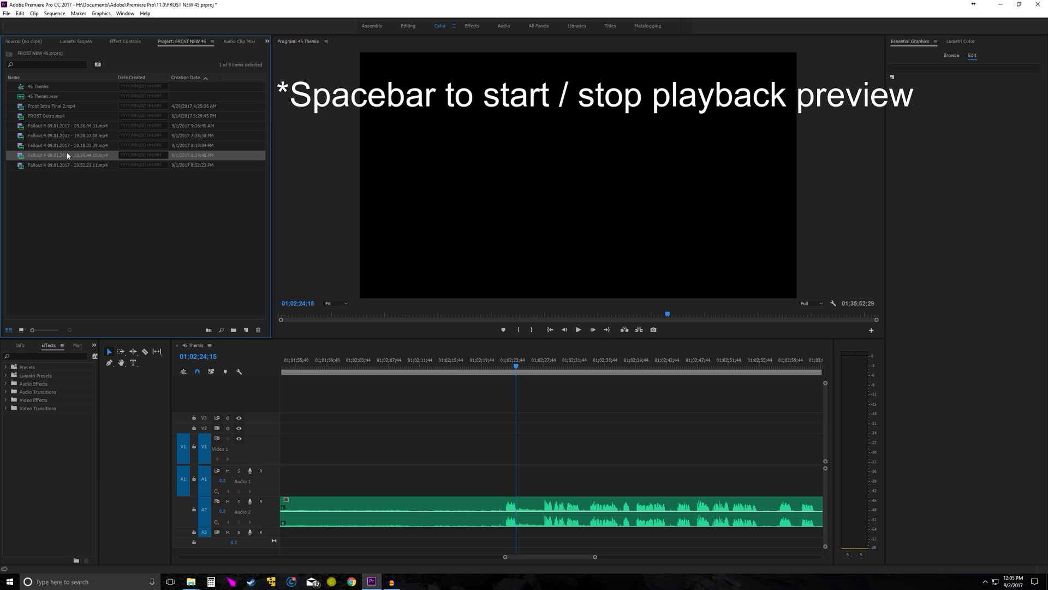
key(.)
click(436, 439)
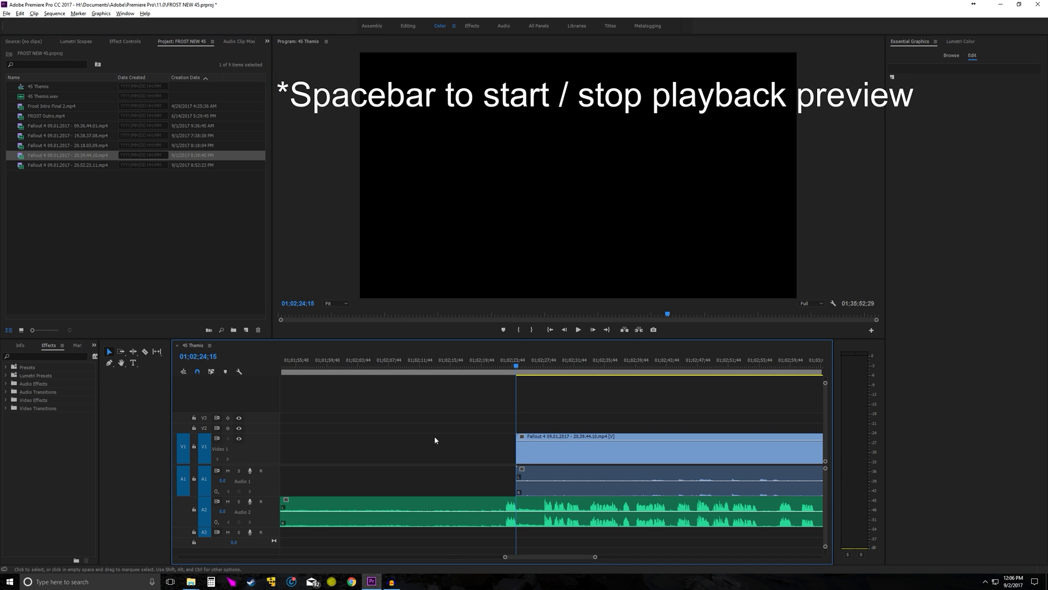
Step: Find the sync cue in the recording after the third gameplay clip by playing it, and stop the playhead at 01;15;03;20
scroll(435, 440, down, 8)
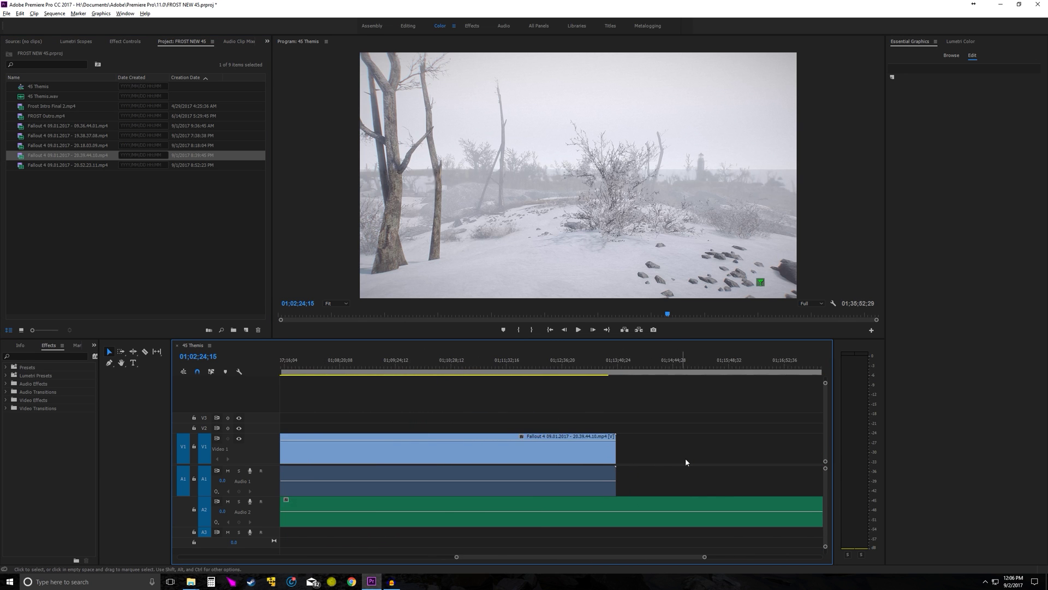
scroll(686, 462, up, 6)
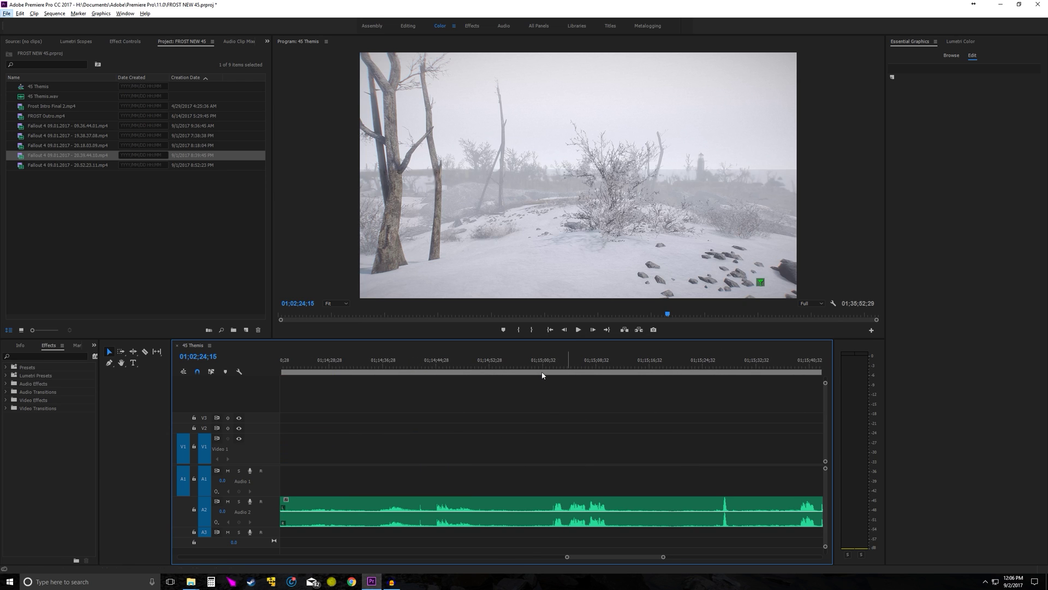
click(548, 374)
key(space)
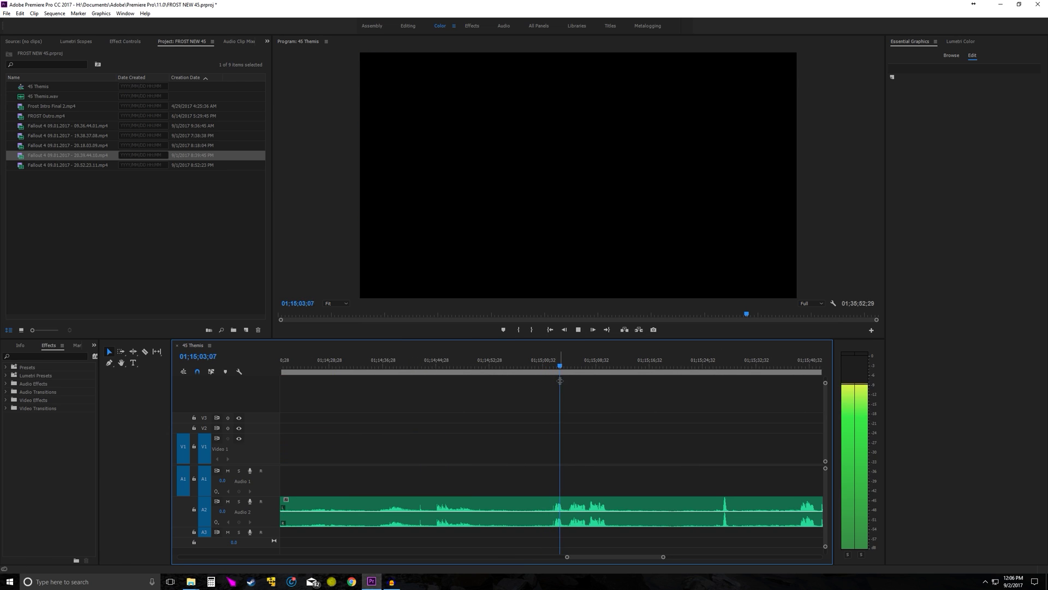
key(space)
Step: Place the clip Fallout 4 09.01.2017 - 20.52.23.11.mp4 on Video 1 and Audio 1, starting at the playhead
drag(89, 164, 561, 441)
scroll(463, 441, down, 5)
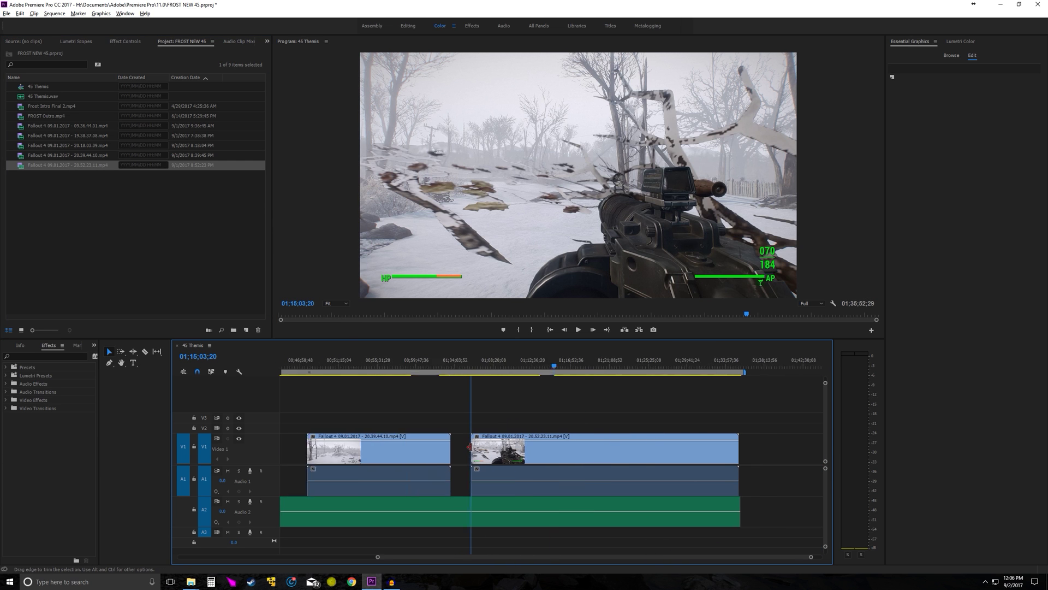
scroll(469, 447, down, 3)
key(alt)
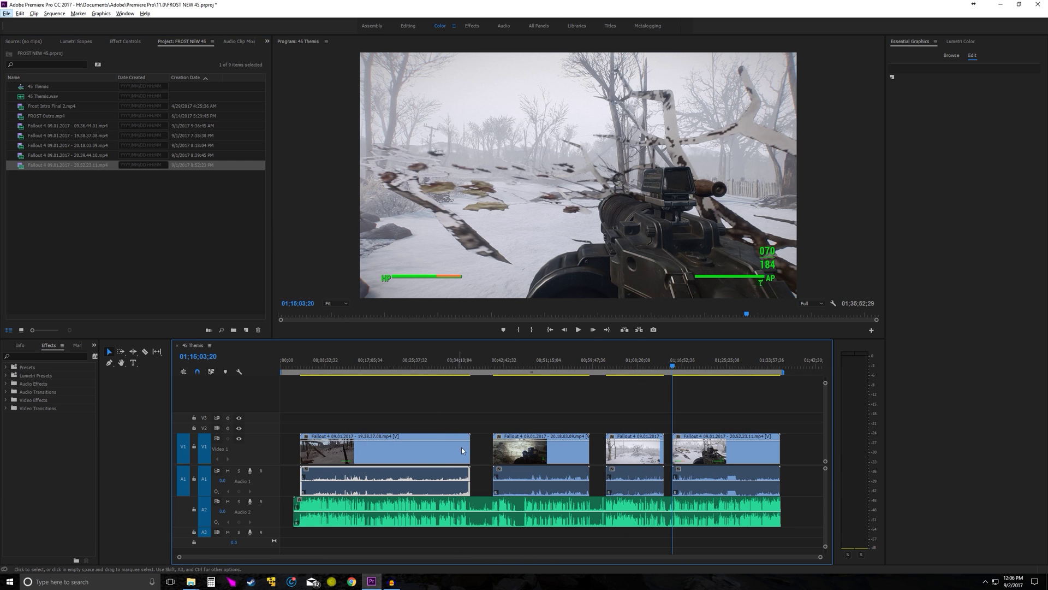
click(477, 399)
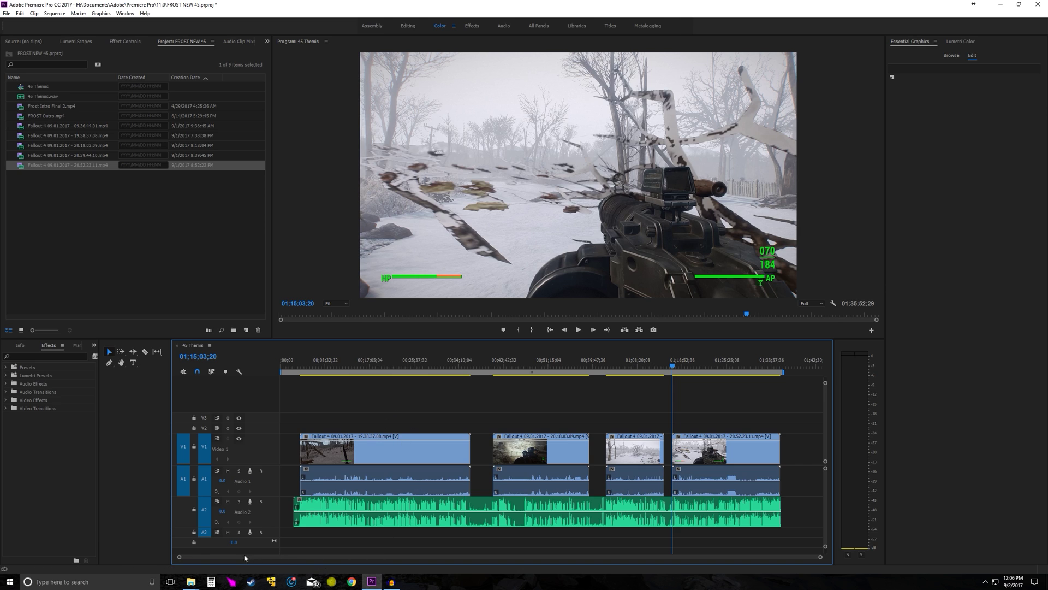
Step: Shift all the clips on the timeline together about 4 minutes 18 seconds later to free space at the start
key(ctrl+a)
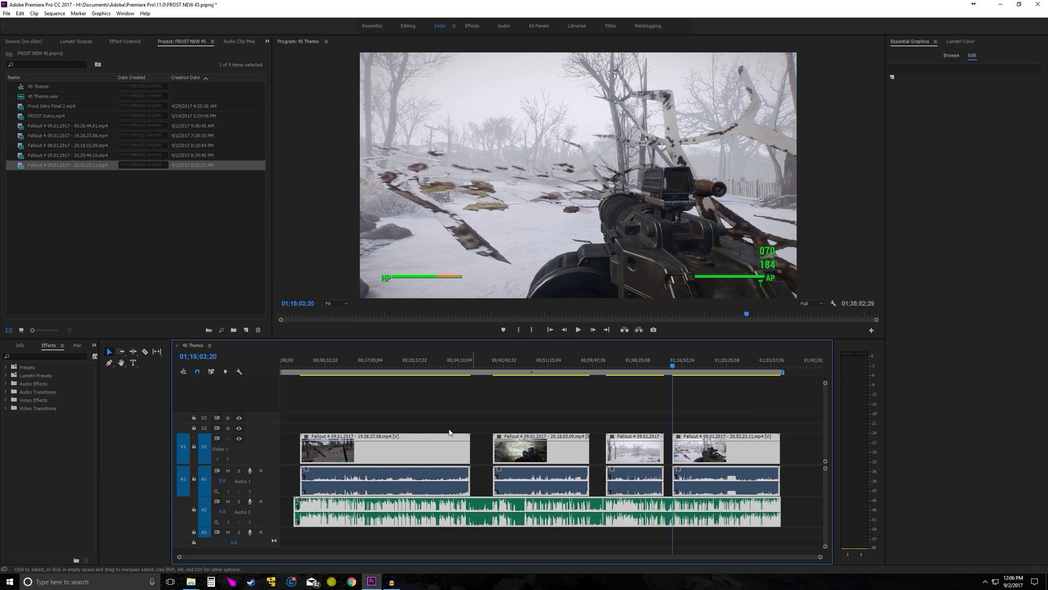
drag(393, 458, 415, 458)
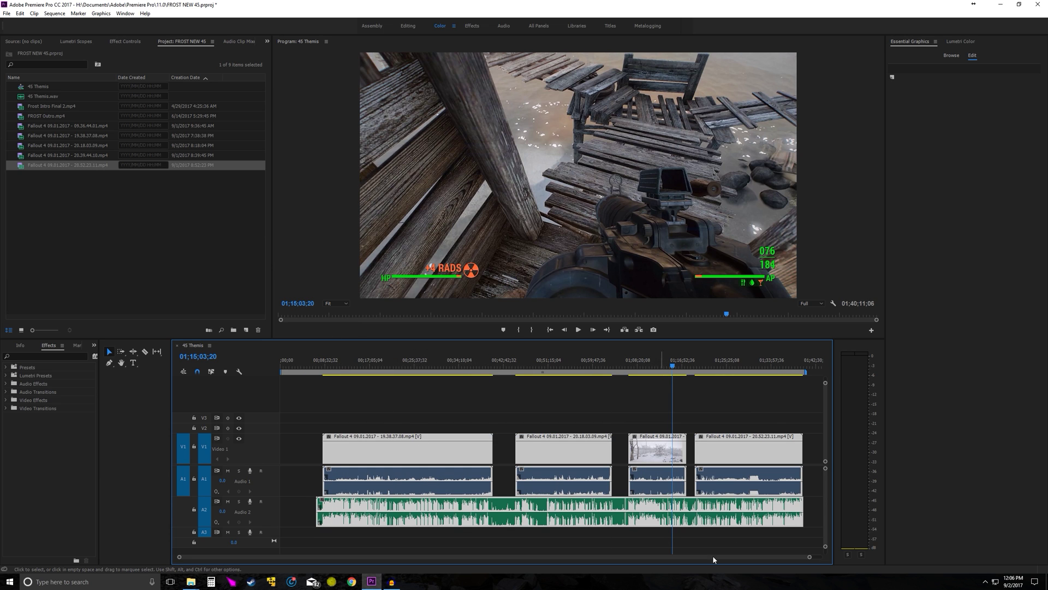
click(416, 391)
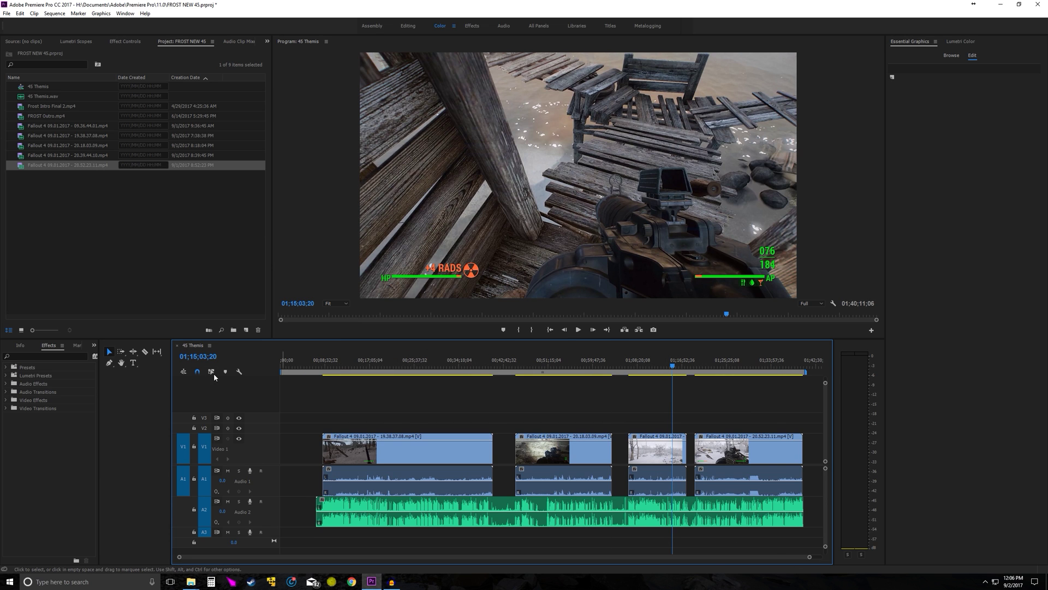
Step: Place Frost Intro Final 2.mp4 on Video 1 and Audio 1 in the empty space before the first gameplay clip
click(38, 106)
click(41, 96)
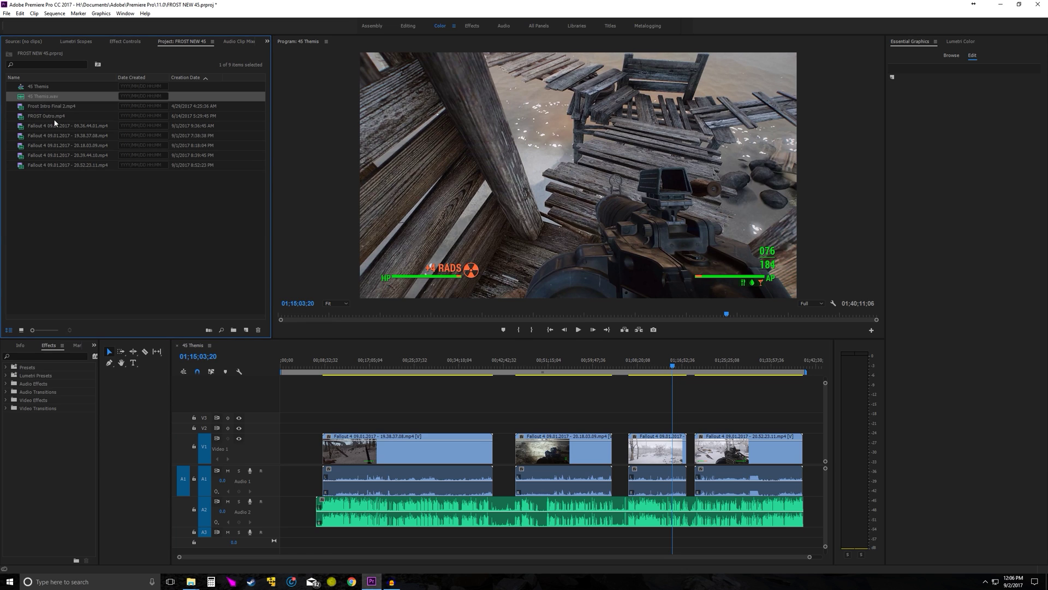
click(39, 107)
drag(49, 107, 281, 450)
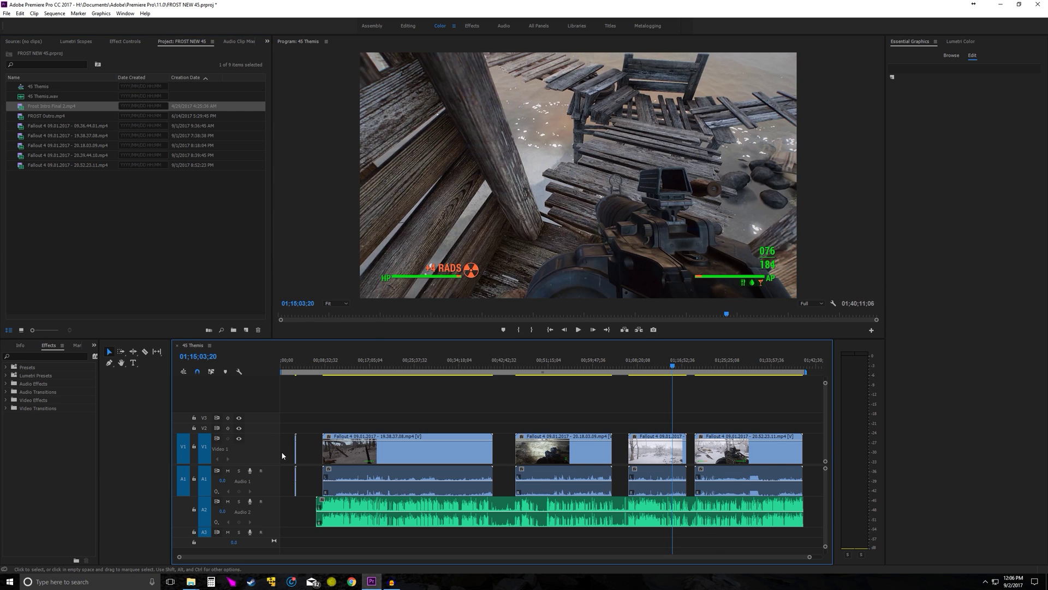
Step: Preview the Frost Intro Final 2.mp4 clip and lower the volume of its audio on Audio 1
scroll(280, 450, up, 8)
scroll(421, 377, up, 5)
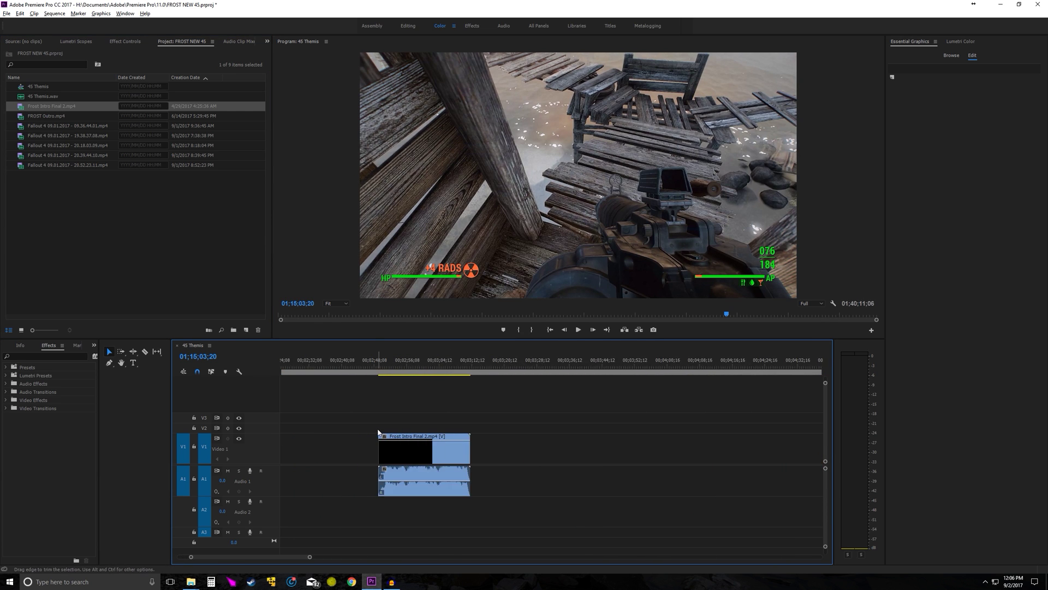
click(363, 369)
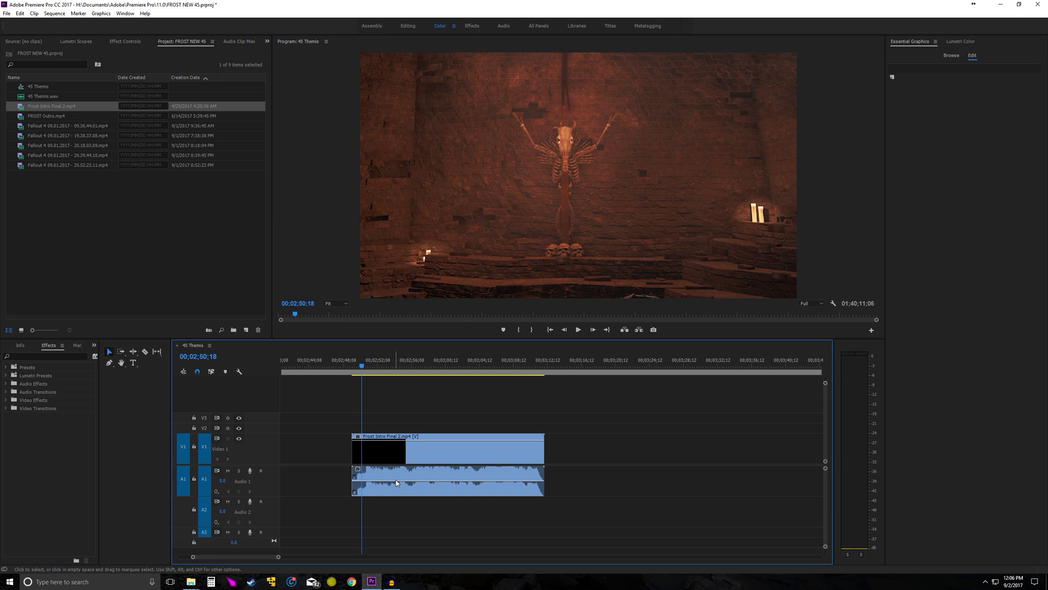
click(375, 361)
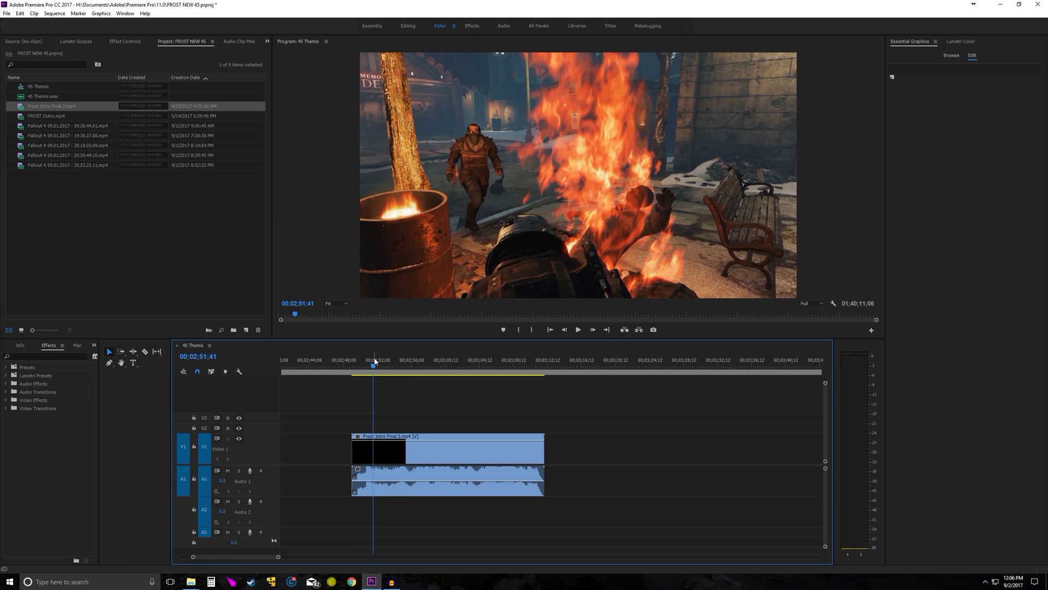
drag(415, 361, 367, 362)
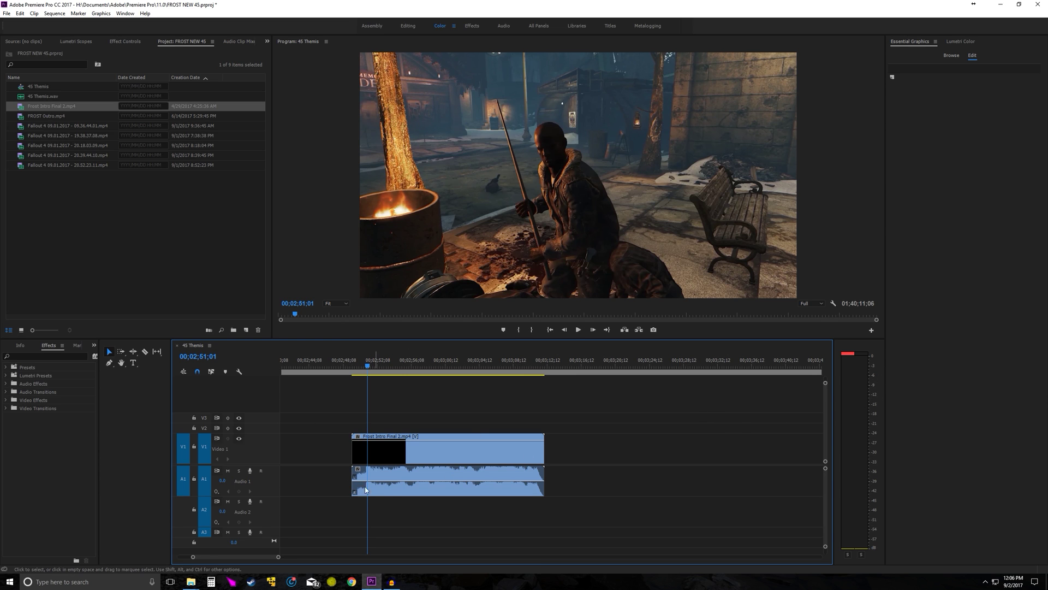
drag(384, 487, 393, 489)
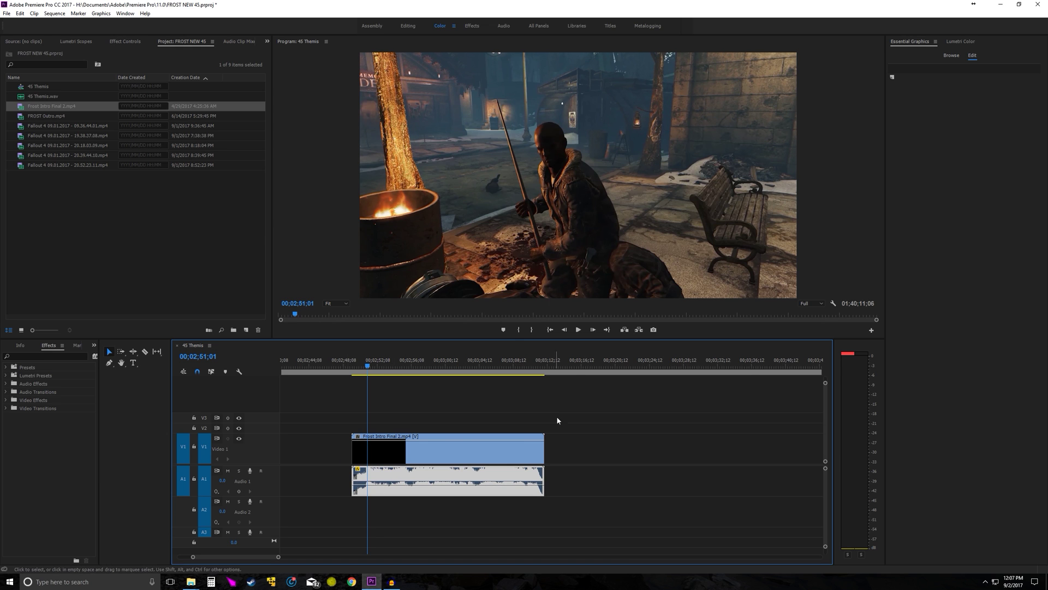
drag(344, 371, 565, 369)
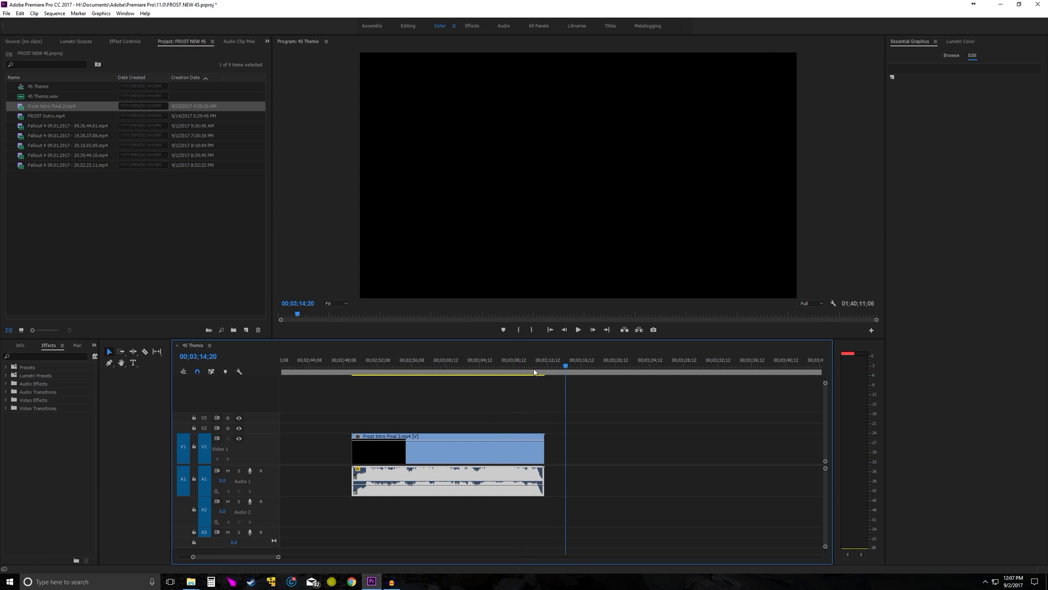
click(305, 457)
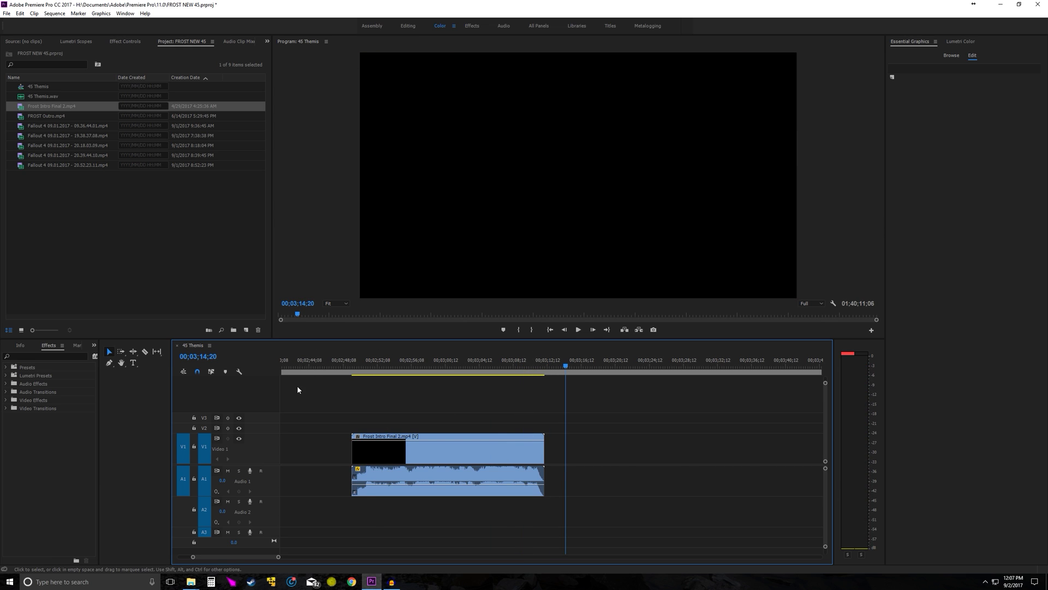
Step: Ripple delete the empty gap in front of the intro clip so that it starts at the beginning of the sequence
key(minus)
key(minus)
key(minus)
key(minus)
key(minus)
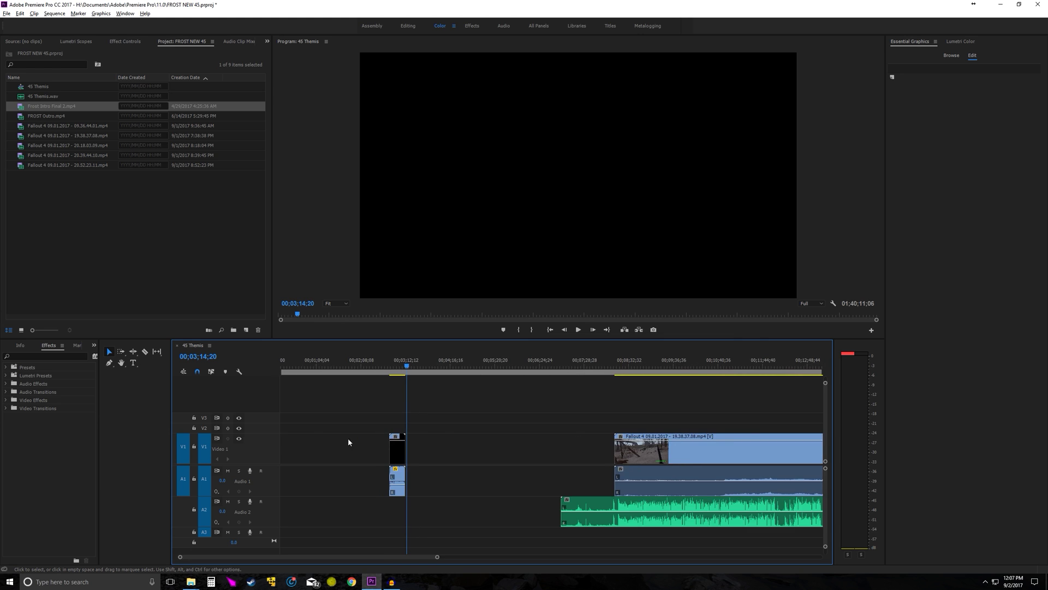
key(minus)
right_click(303, 455)
click(308, 453)
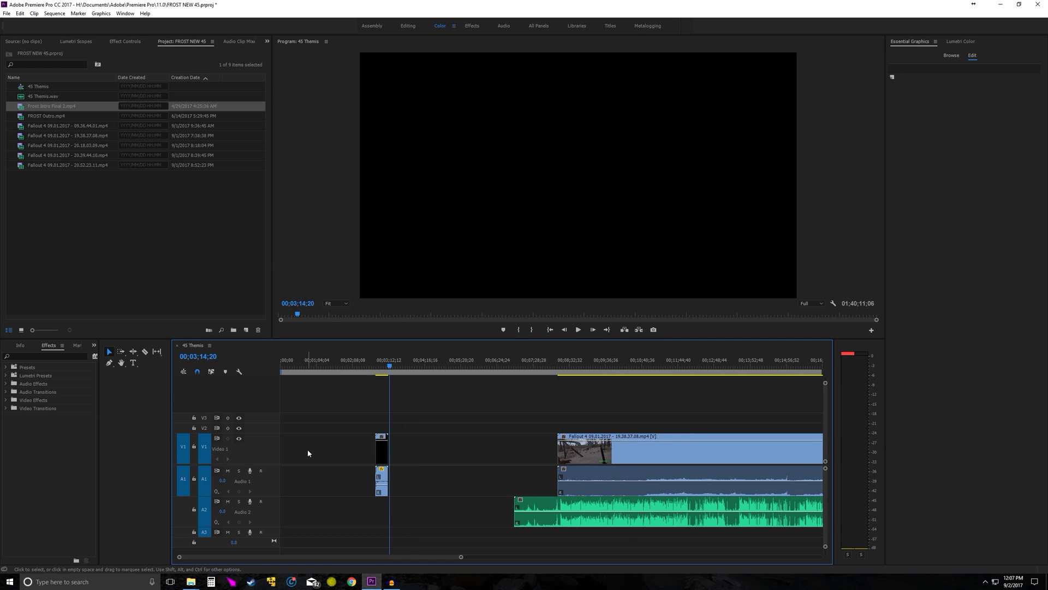
click(309, 445)
right_click(330, 448)
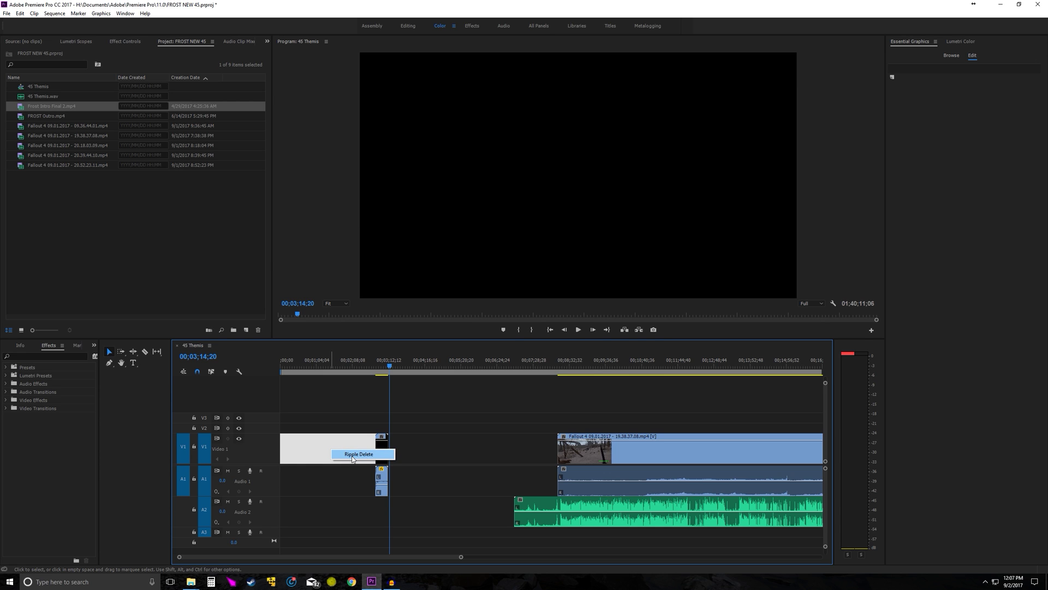
click(352, 456)
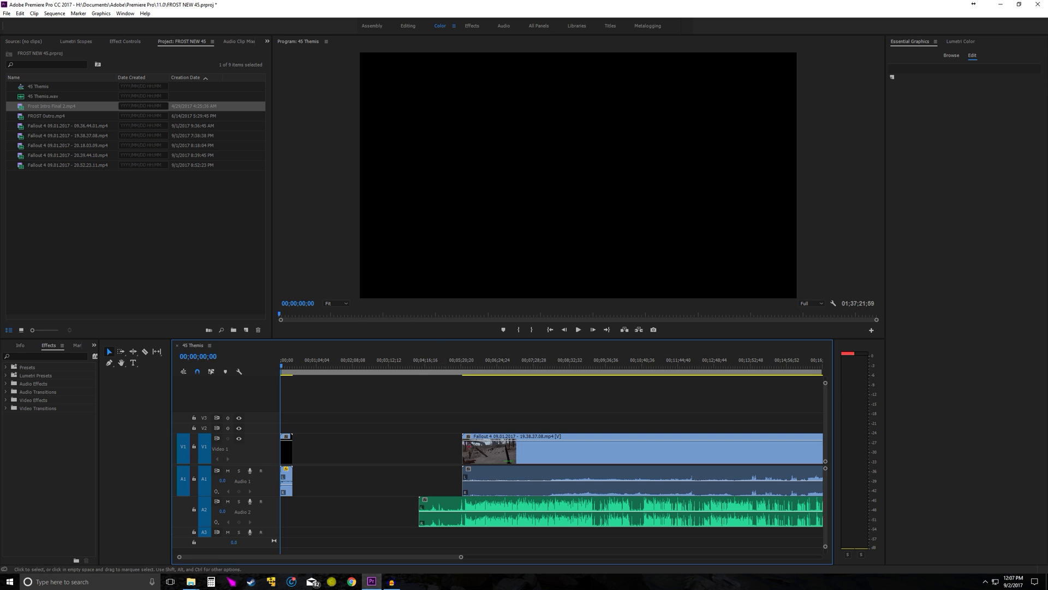
Step: Split the first gameplay clip and the WAV recording across all tracks at 00;05;27;19 with the Razor tool
scroll(501, 494, down, 5)
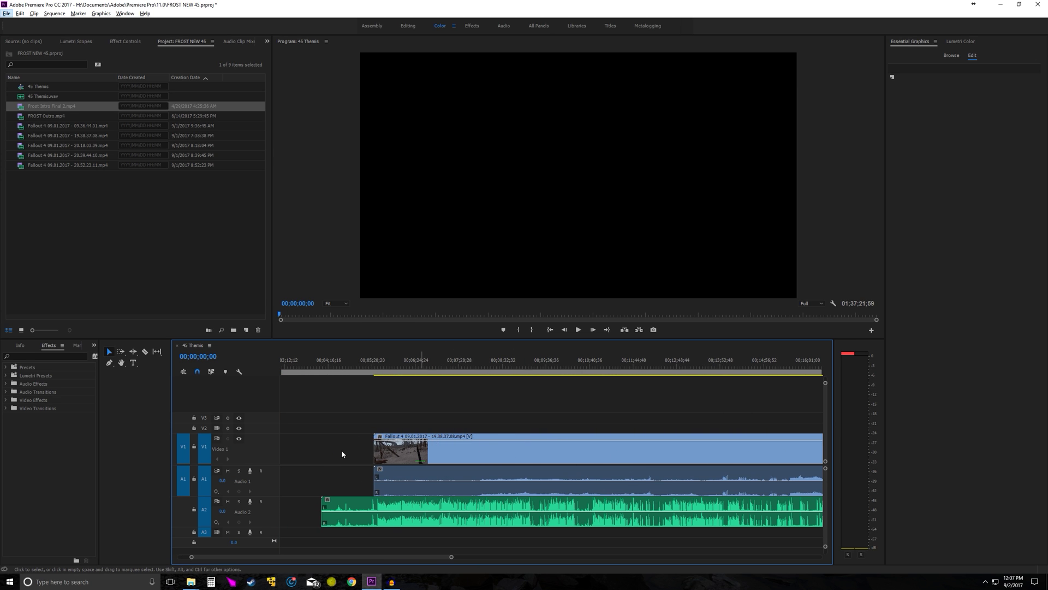
scroll(396, 445, down, 6)
drag(329, 365, 343, 376)
key(c)
shift+click(344, 494)
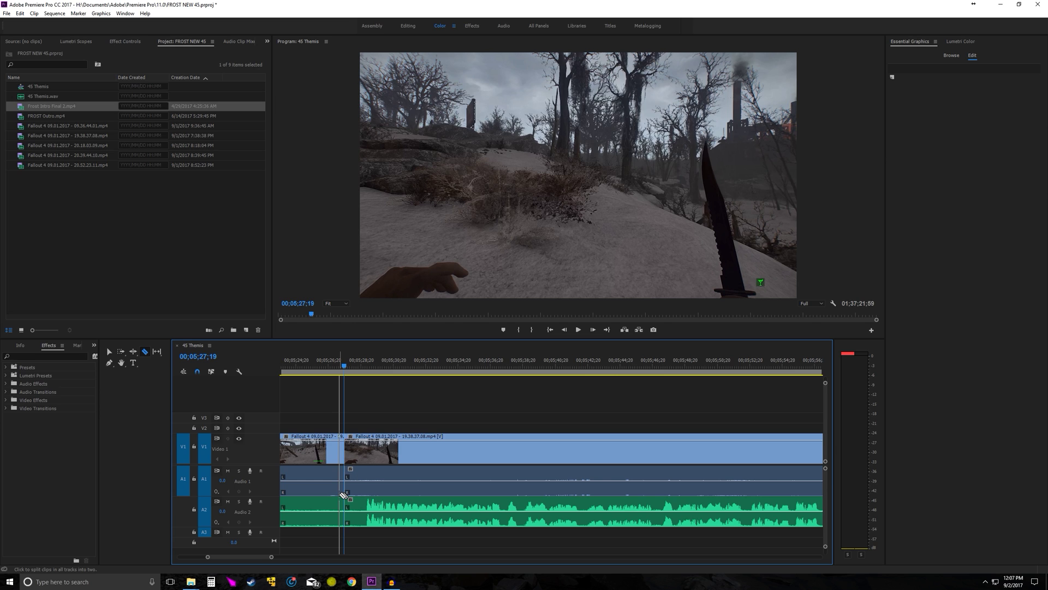
key(v)
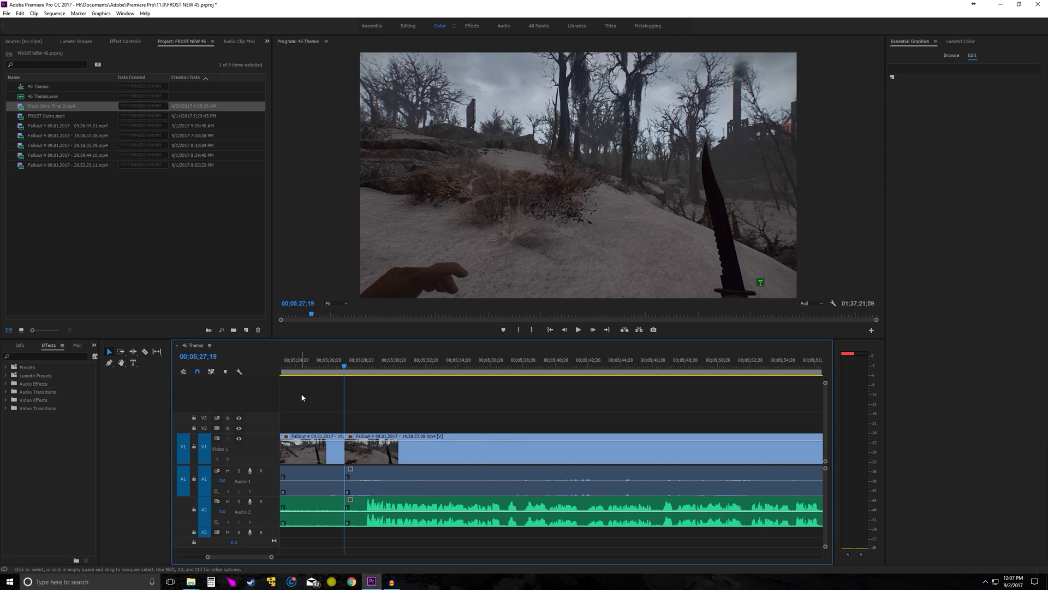
Step: Delete the video and audio pieces in front of the cut at 00;05;27;19, including the start of the WAV recording
scroll(302, 397, up, 4)
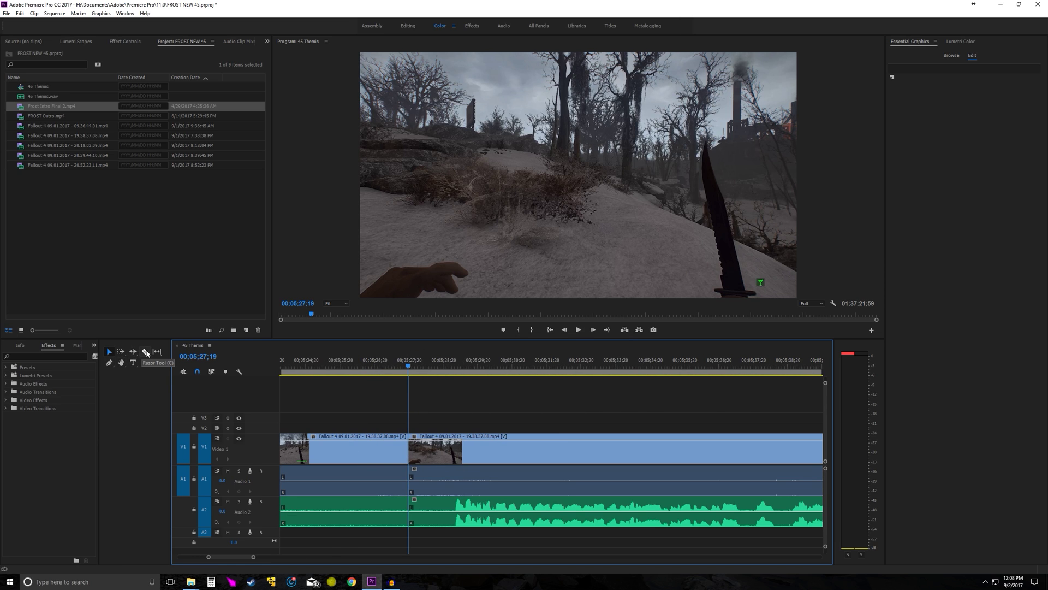
key(c)
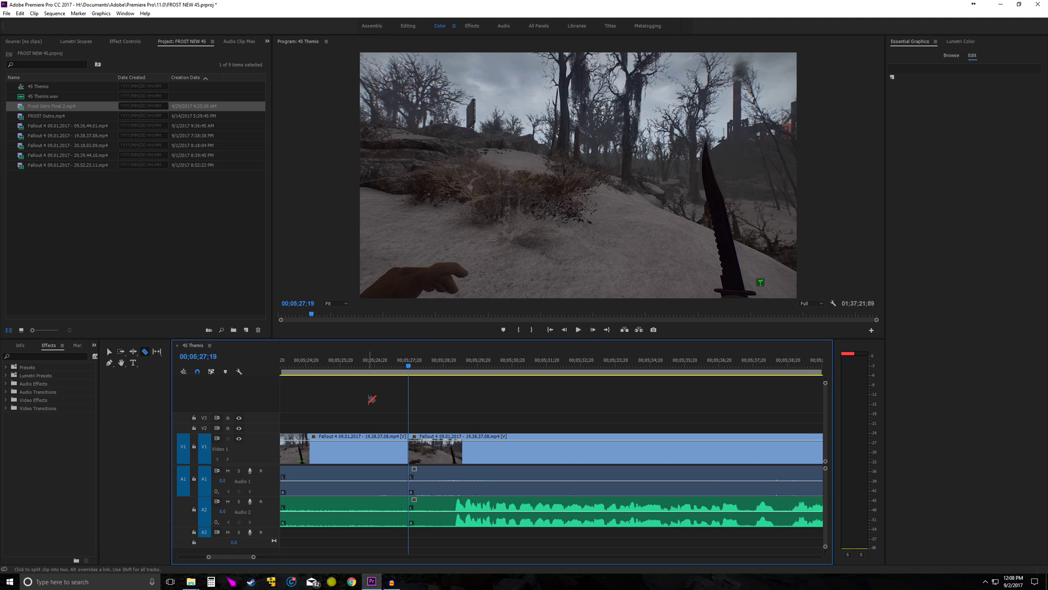
key(v)
key(minus)
key(minus)
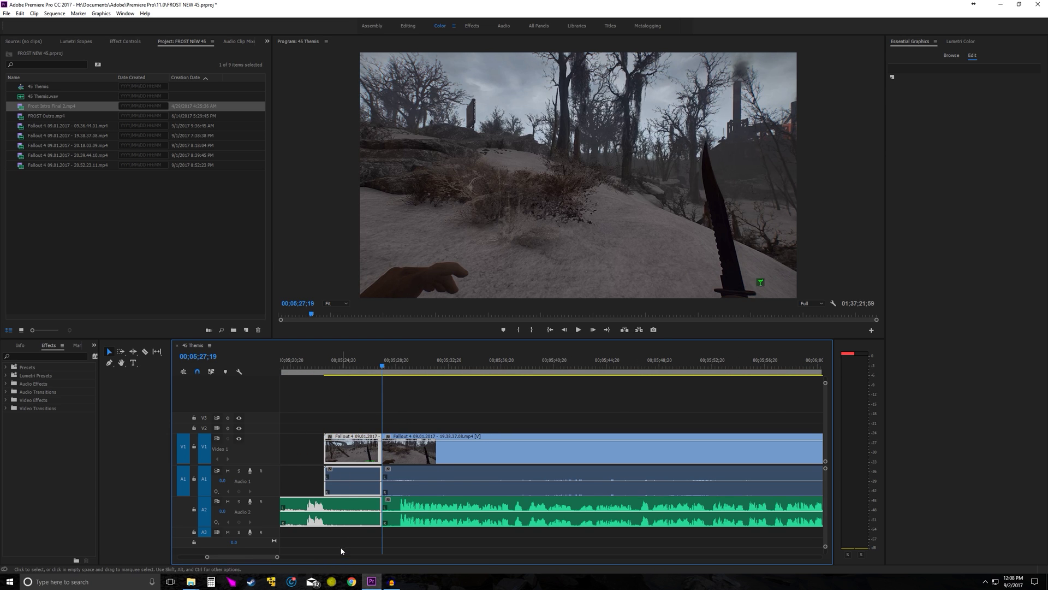
key(Delete)
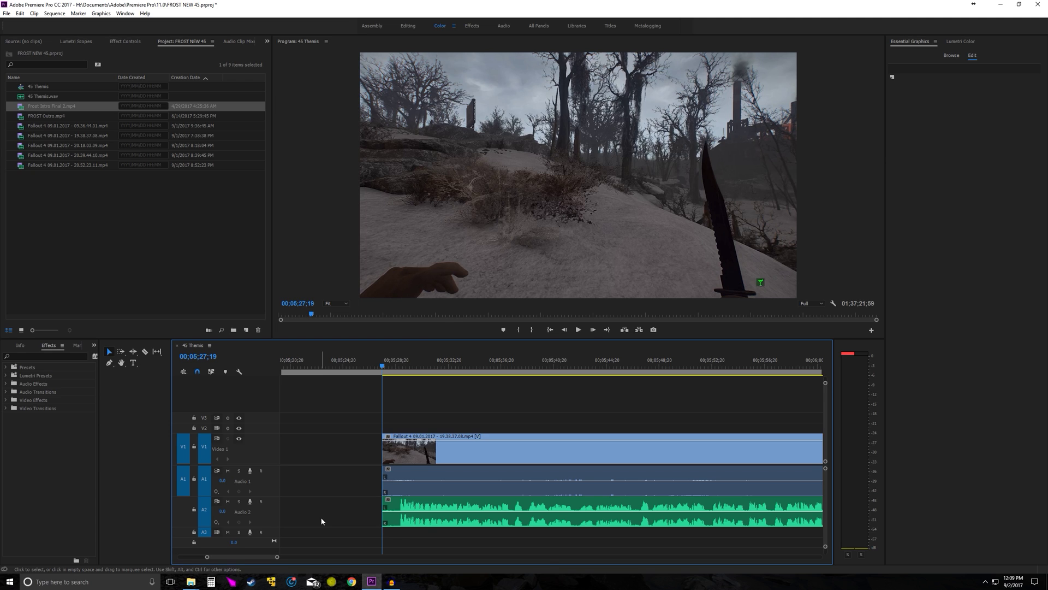
drag(262, 555, 254, 552)
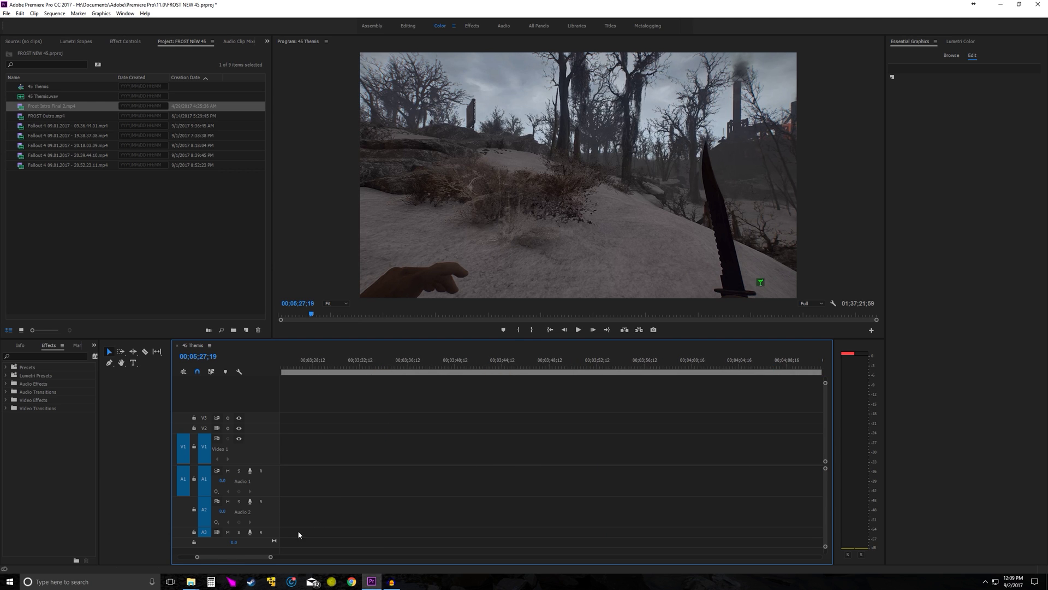
scroll(328, 513, down, 10)
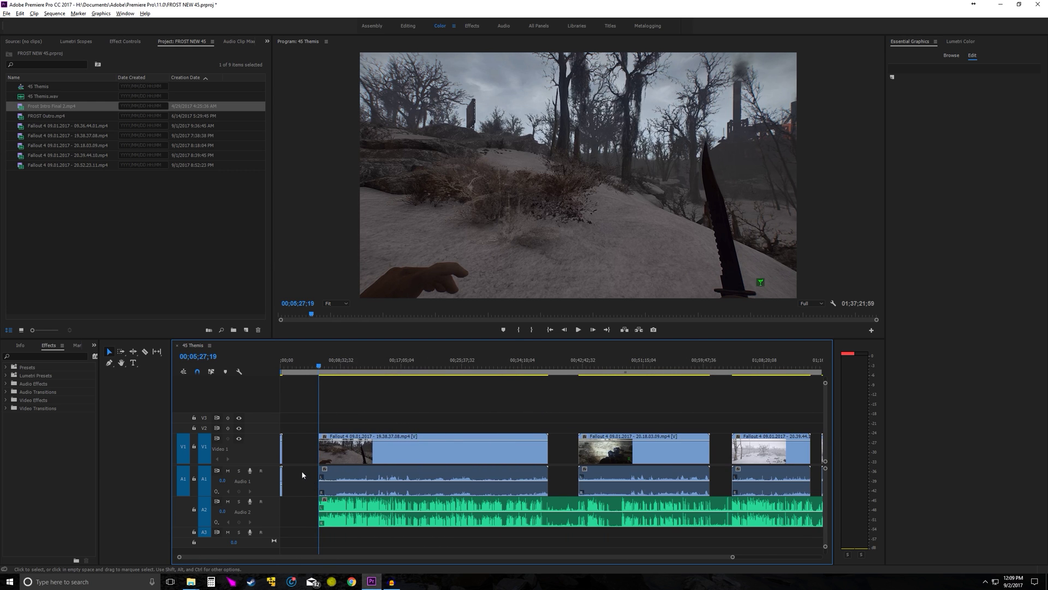
scroll(302, 474, up, 3)
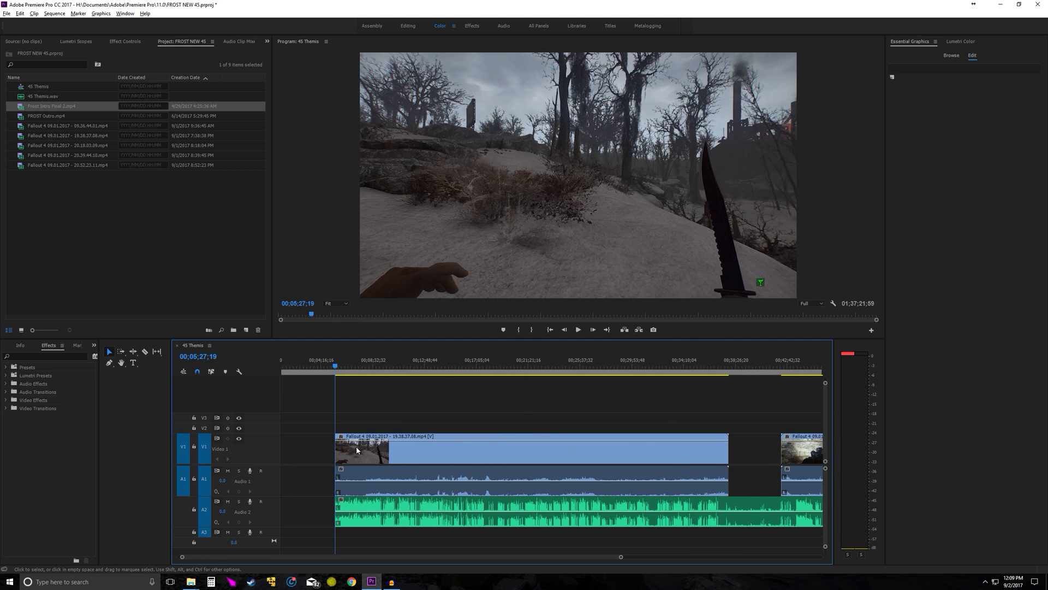
click(309, 455)
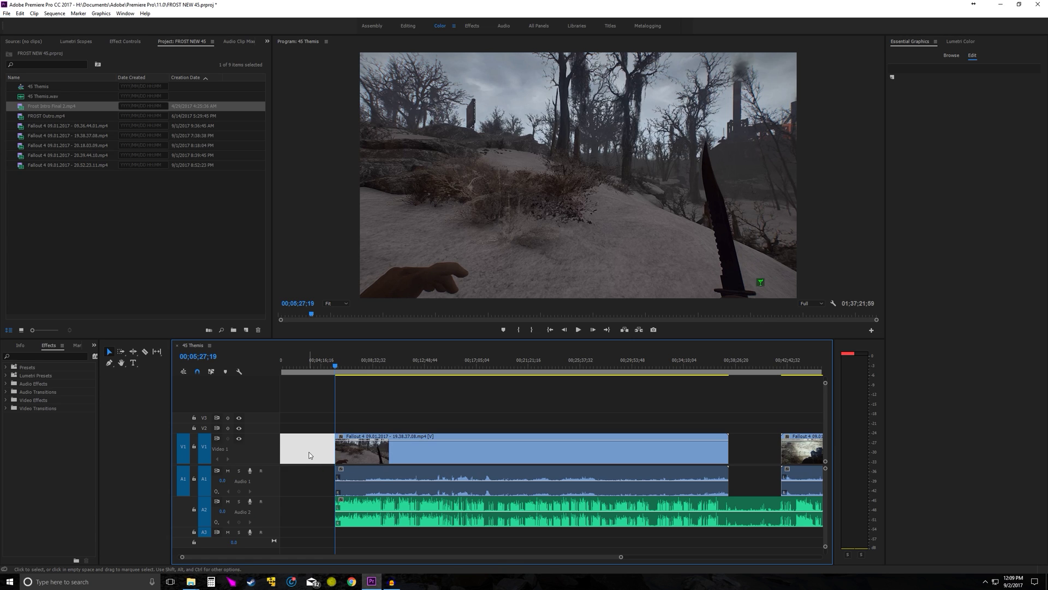
right_click(304, 445)
click(320, 420)
key(equal)
key(equal)
key(equal)
key(equal)
key(equal)
key(equal)
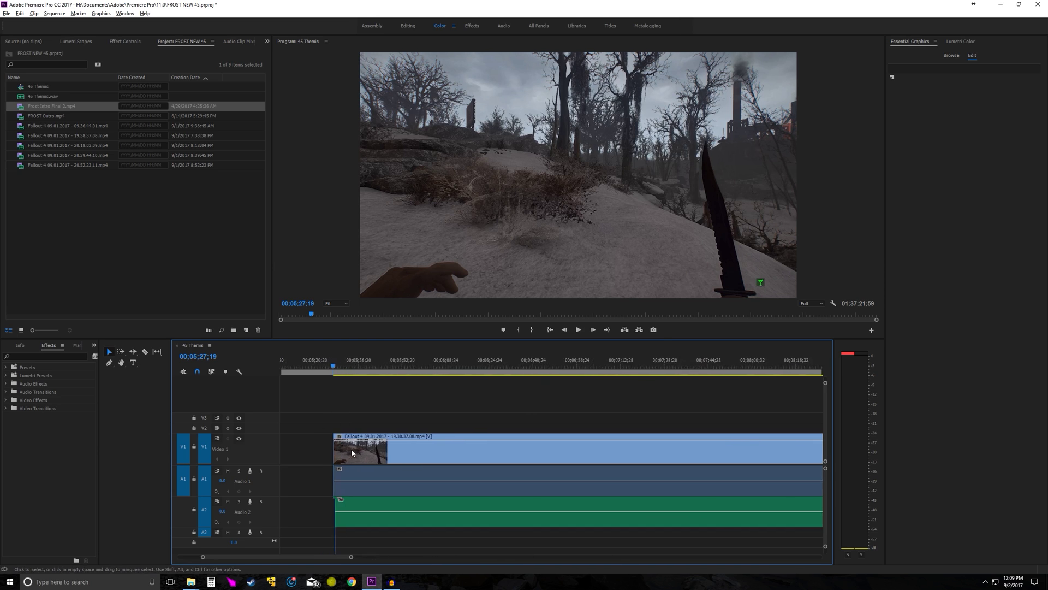
key(alt)
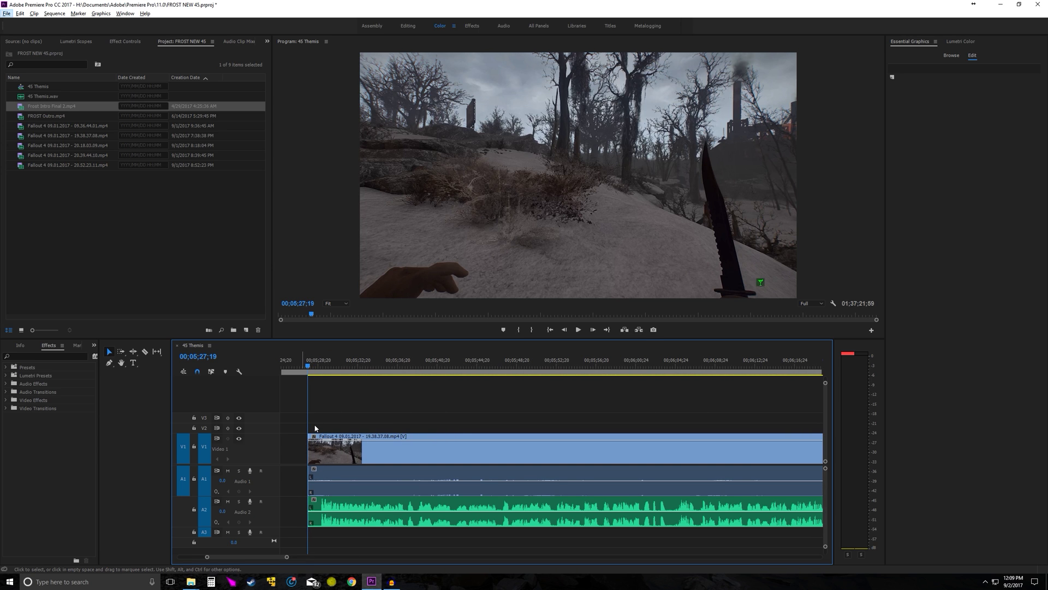
Step: Examine the arrangement of the gameplay clips and the waveform at the start of the trimmed WAV recording
scroll(315, 428, down, 5)
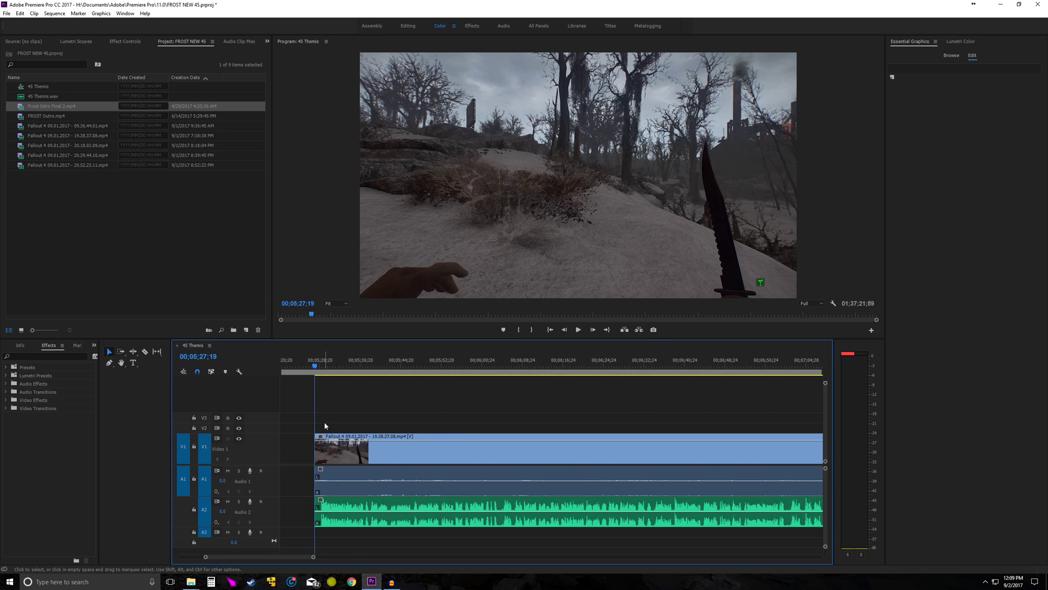
scroll(329, 428, down, 5)
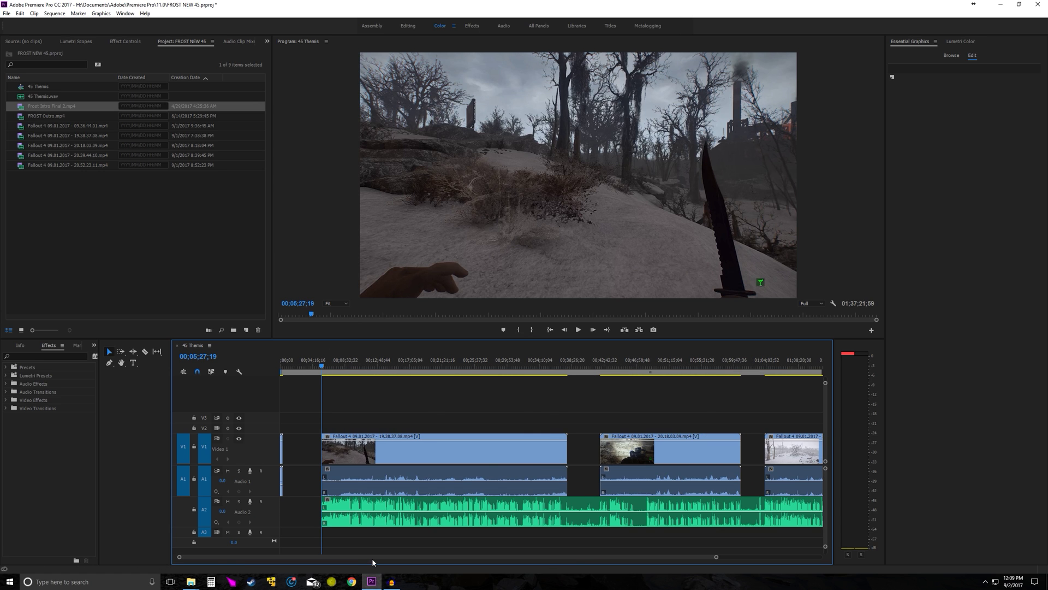
drag(372, 558, 376, 559)
scroll(458, 549, left, 5)
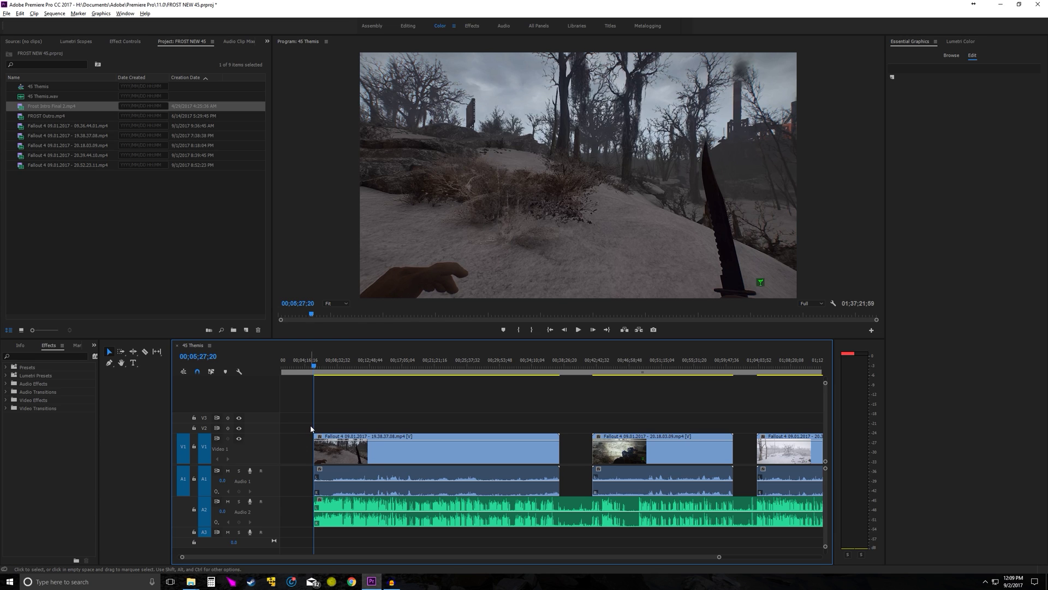
key(minus)
key(minus)
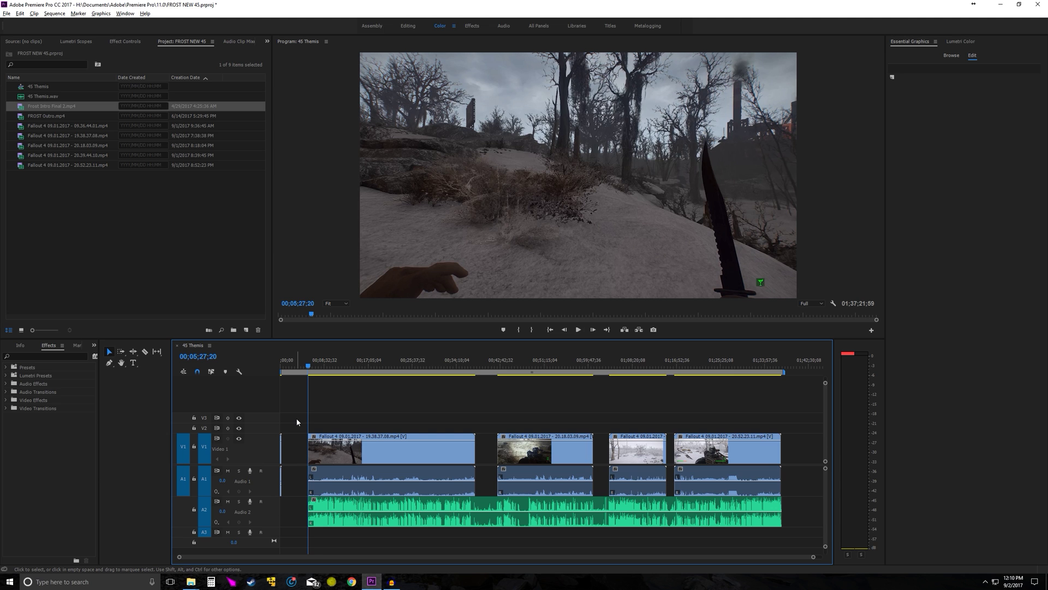
key(equal)
key(equal)
key(equal)
key(equal)
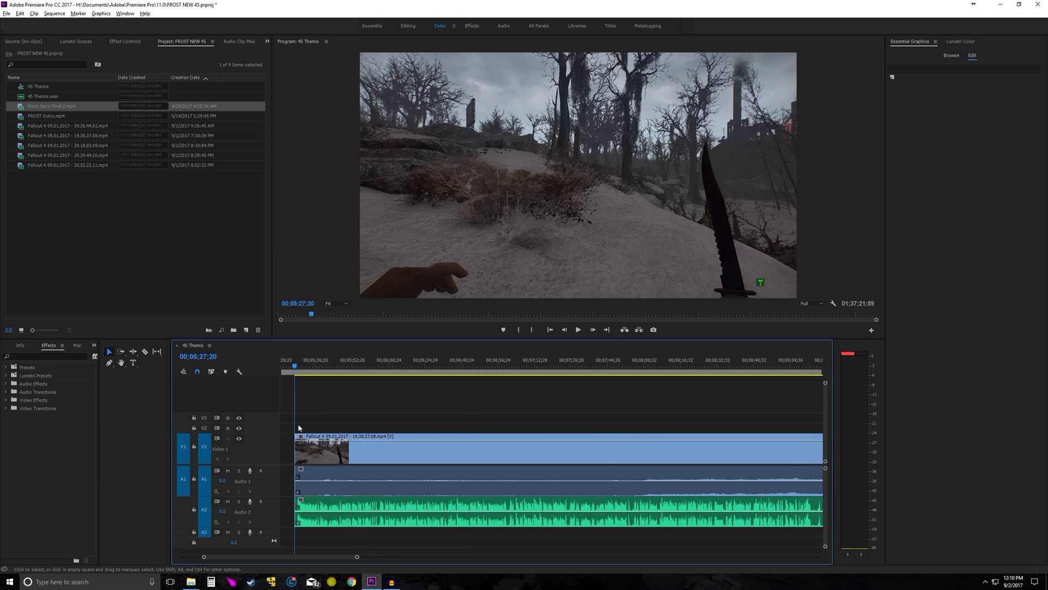
key(equal)
key(equal)
key(equal)
key(equal)
key(equal)
key(equal)
key(equal)
key(equal)
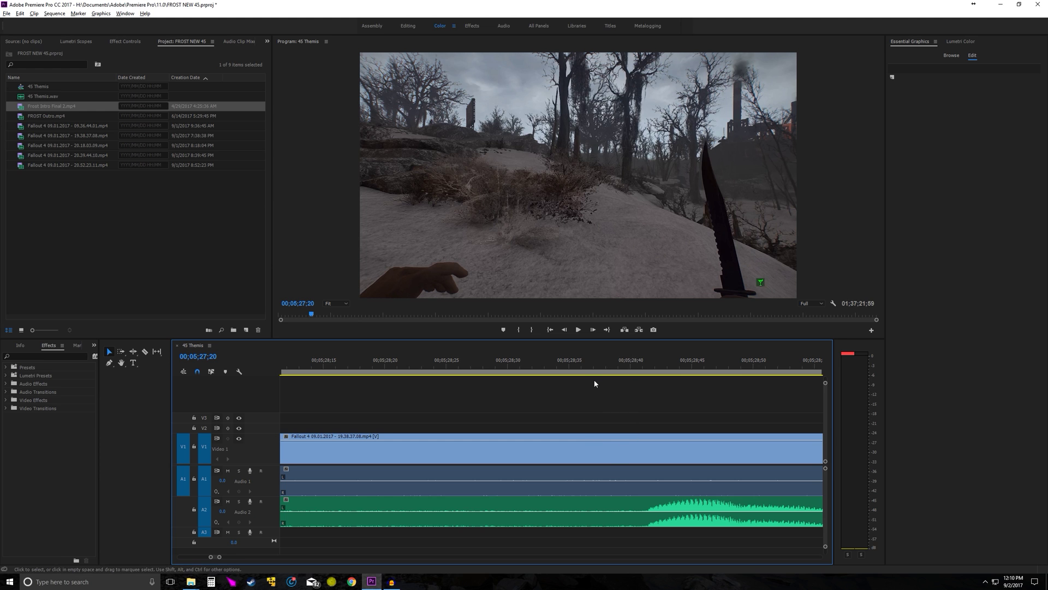
Step: Preview the opening of the first gameplay clip up to 00;05;28;29 and examine the gap after the intro
drag(556, 376, 496, 376)
key(minus)
key(minus)
key(minus)
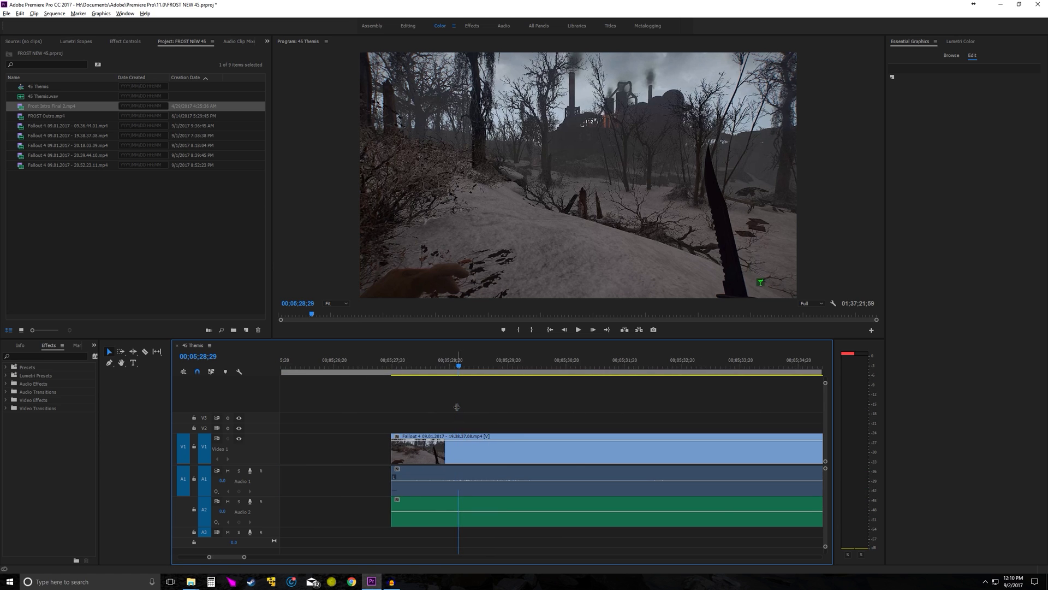
key(minus)
key(minus)
key(minus)
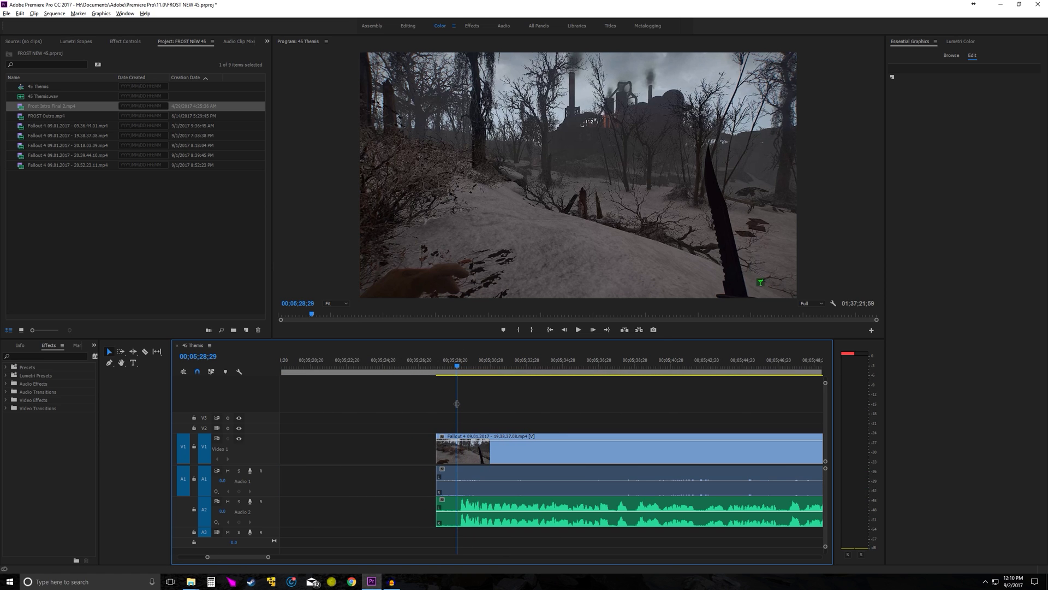
key(alt)
scroll(305, 529, down, 8)
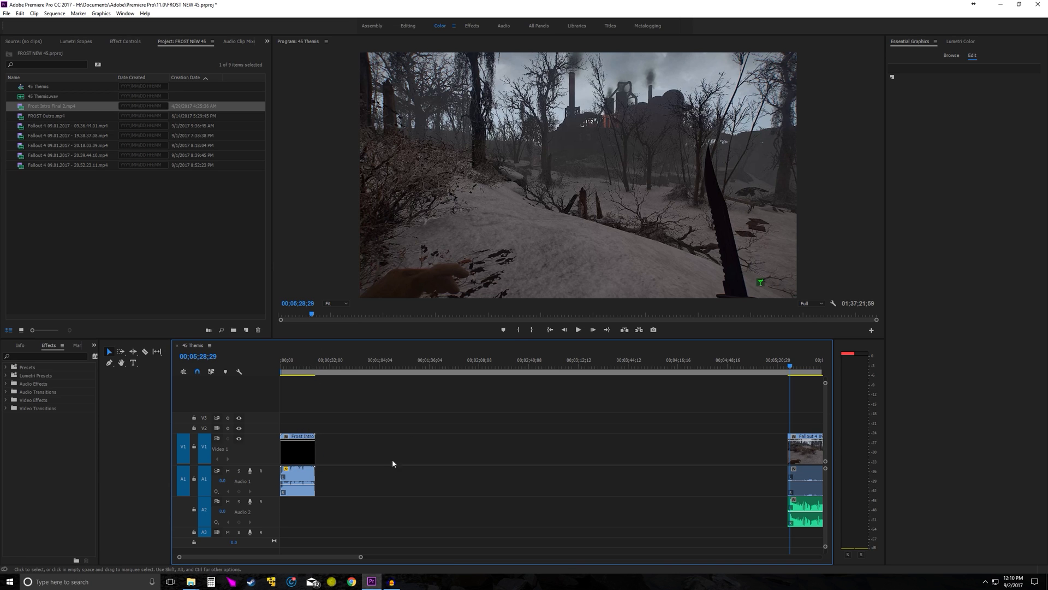
key(minus)
key(=)
key(=)
key(=)
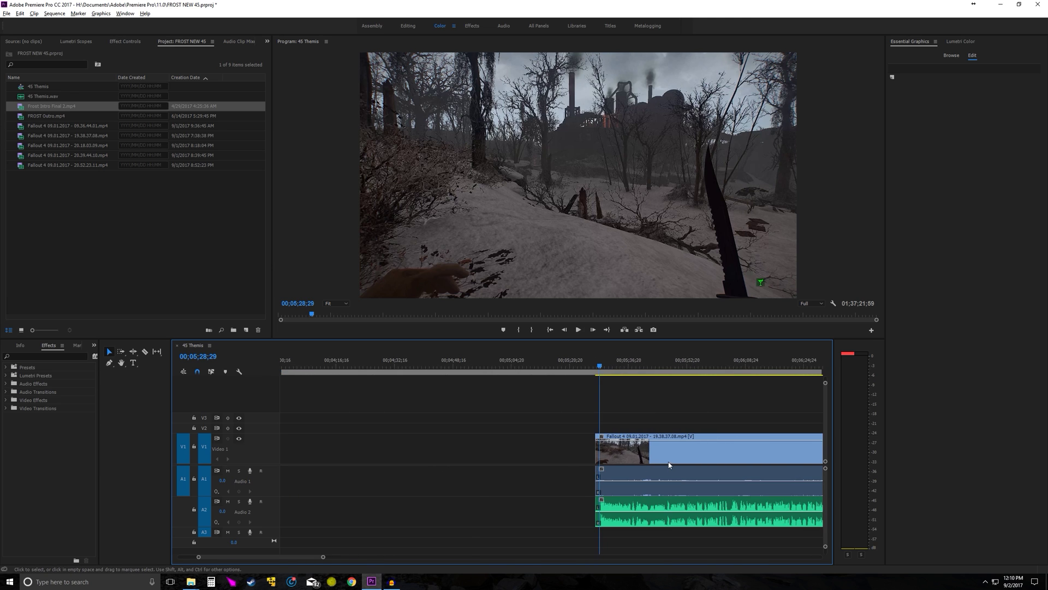
Step: Find the Dip to Black transition with "dip", apply it to the start of the first gameplay clip and preview the fade
click(470, 367)
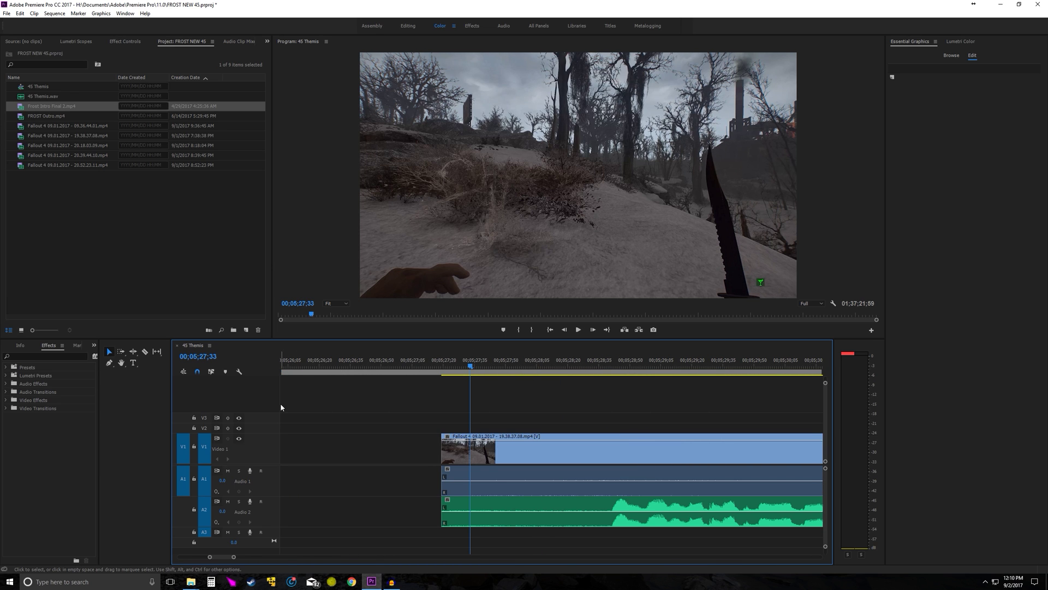
click(61, 356)
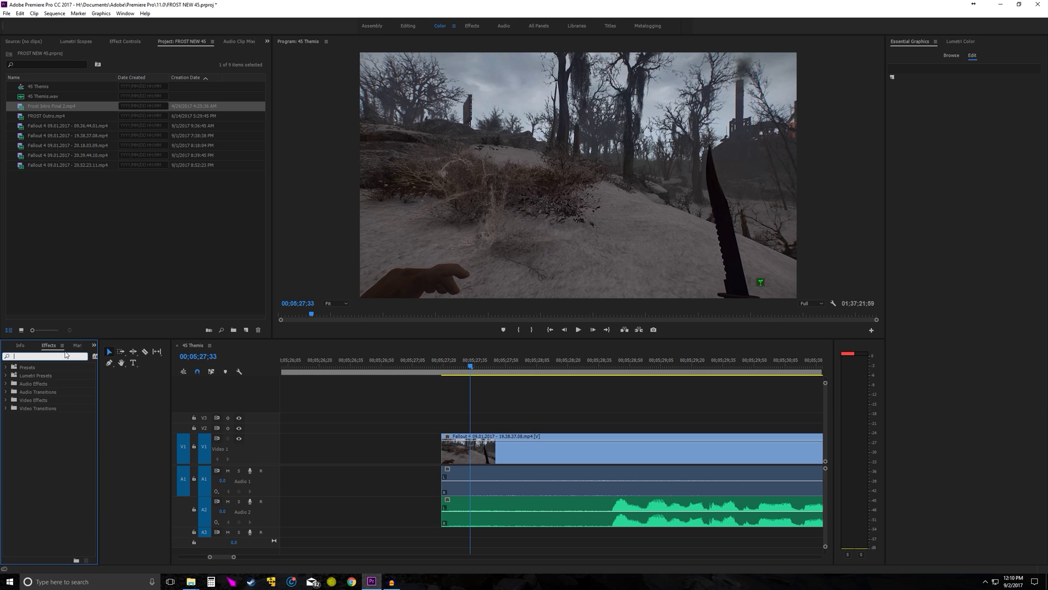
text(dip)
click(44, 425)
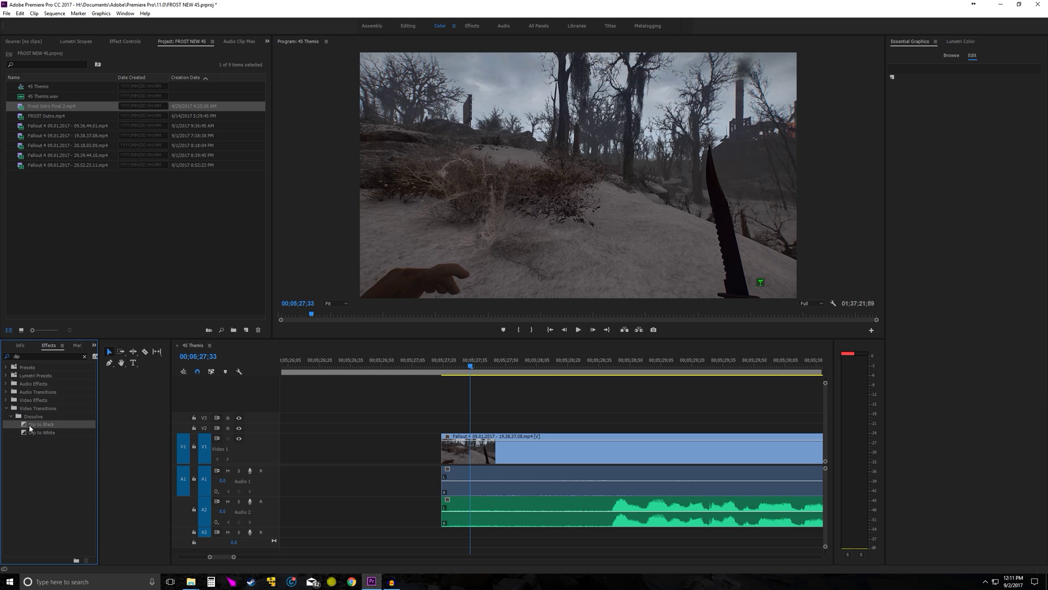
drag(30, 428, 446, 451)
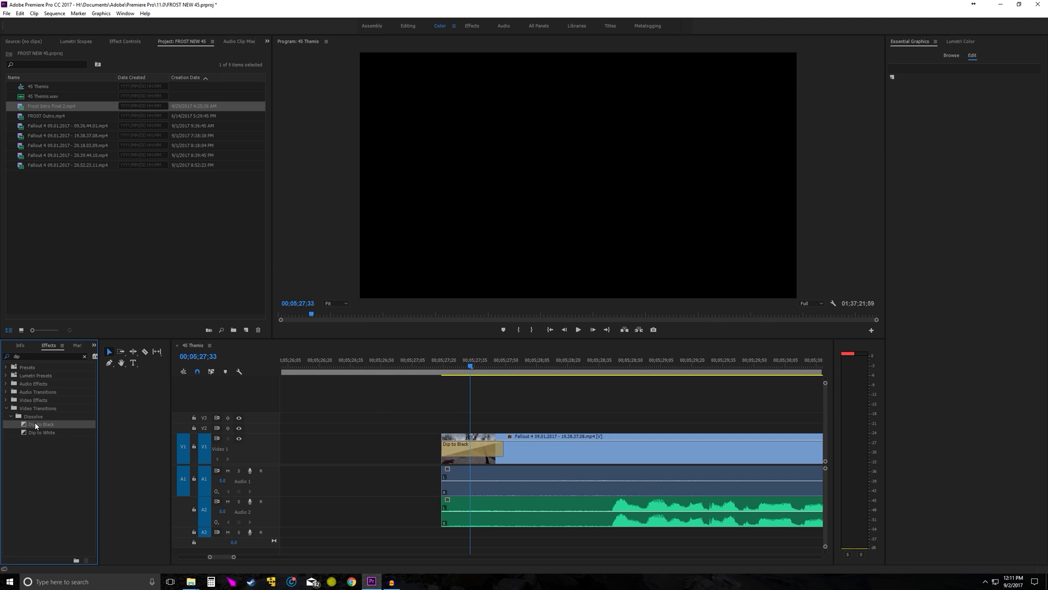
drag(461, 374, 505, 375)
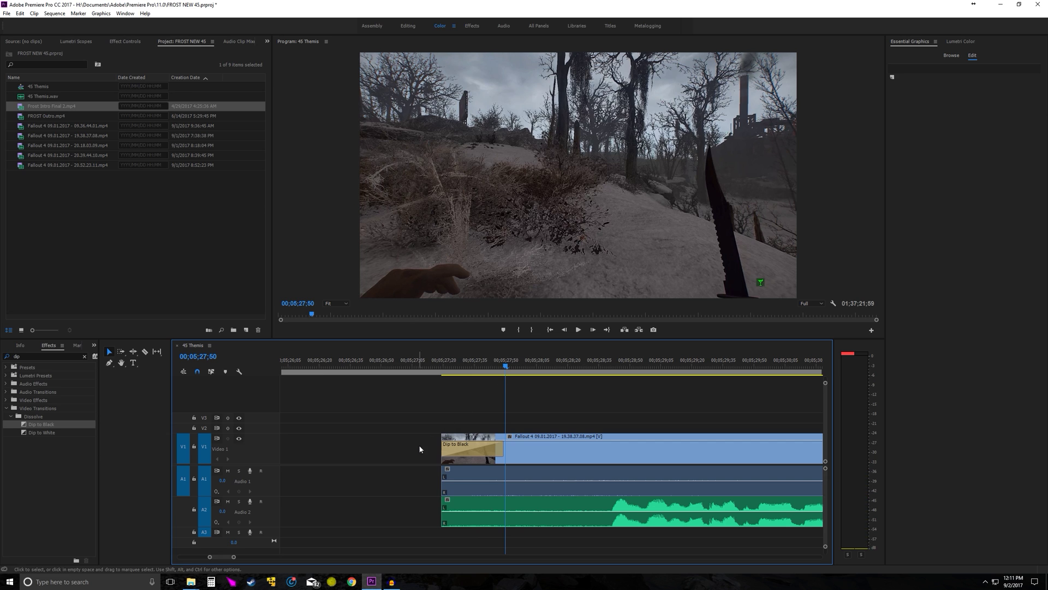
Step: Try a Dip to Black transition at the end of the last gameplay clip and remove it after previewing
scroll(382, 449, down, 5)
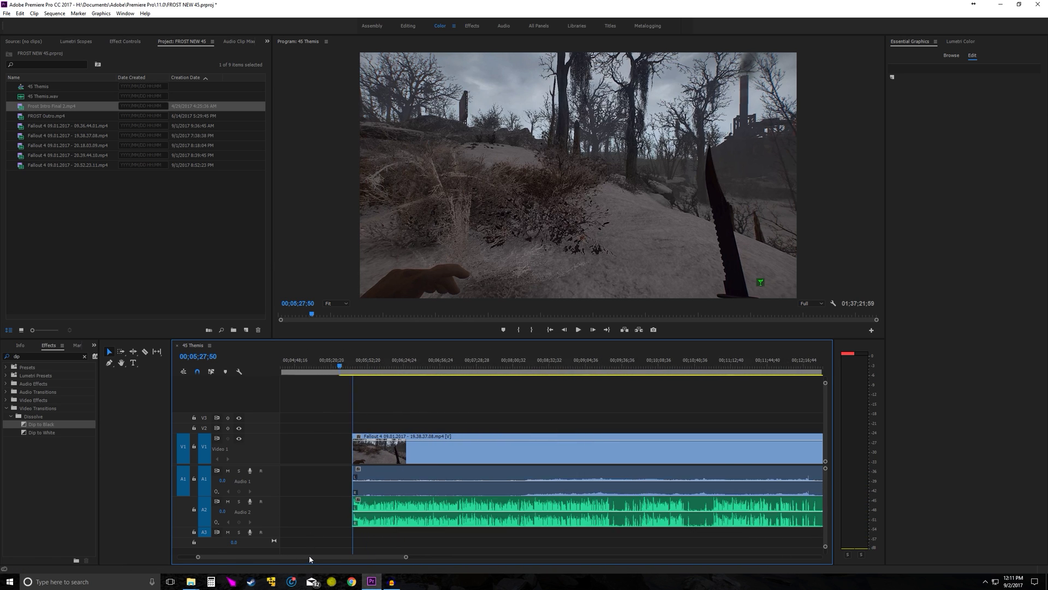
scroll(545, 510, down, 10)
scroll(545, 510, down, 10)
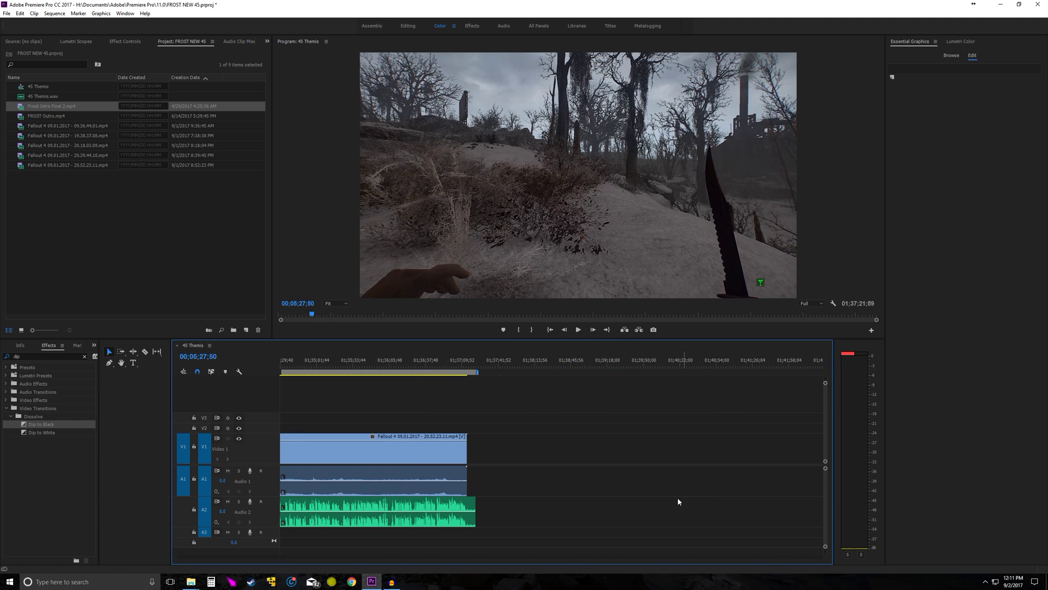
drag(32, 424, 468, 452)
alt+scroll(475, 385, up, 5)
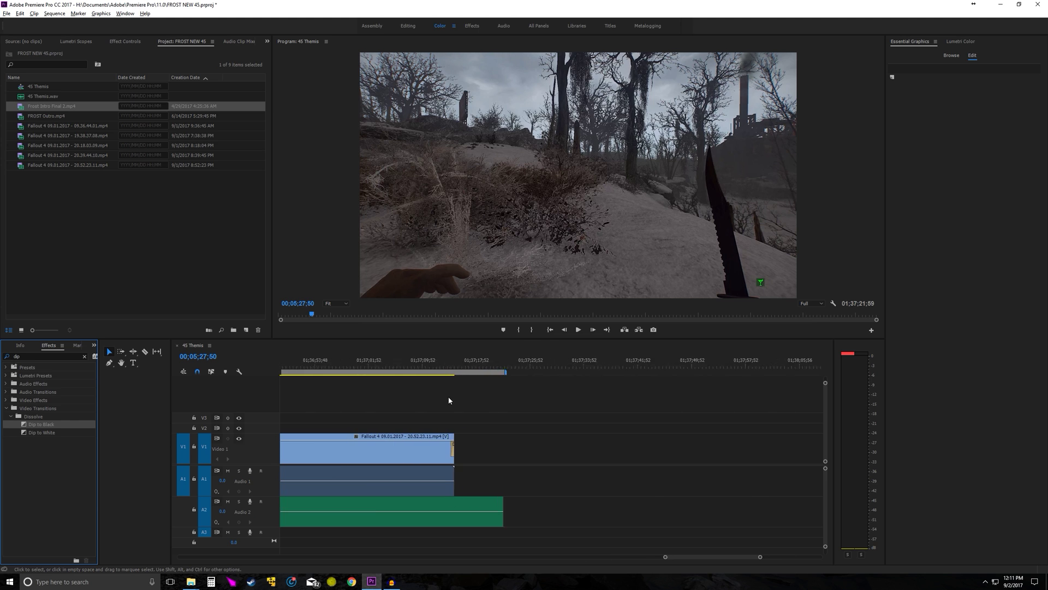
drag(470, 370, 494, 369)
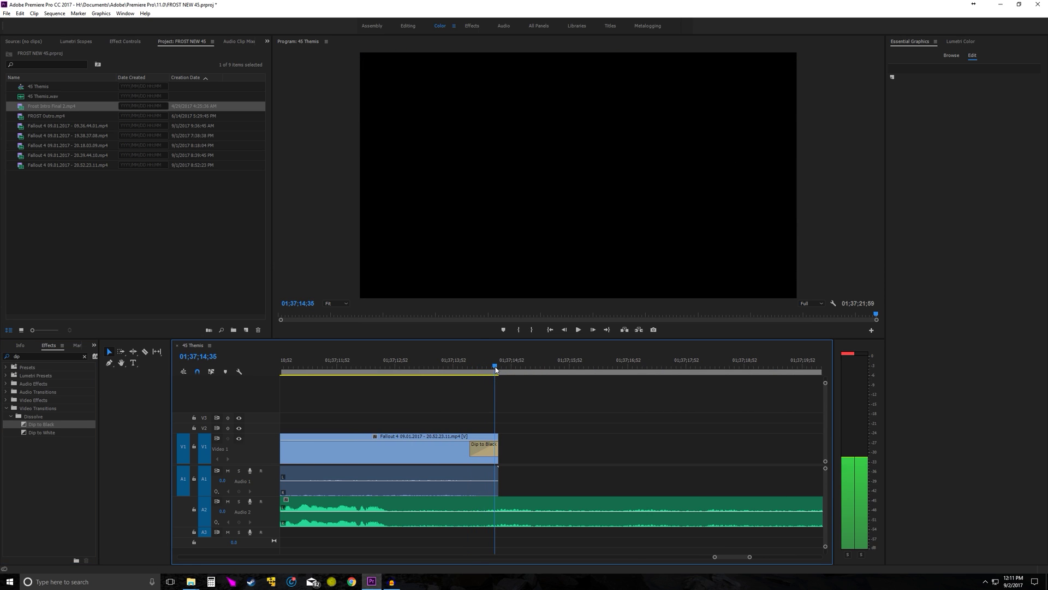
click(483, 454)
key(Delete)
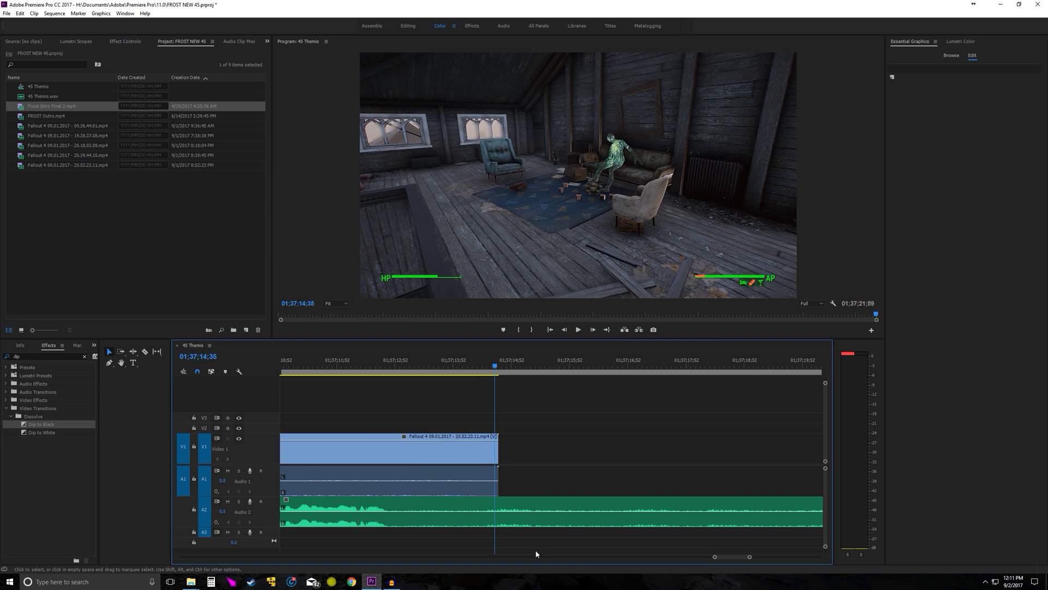
Step: Apply the saved "-3 hard limiter" preset to the WAV recording on Audio 2
scroll(729, 556, down, 5)
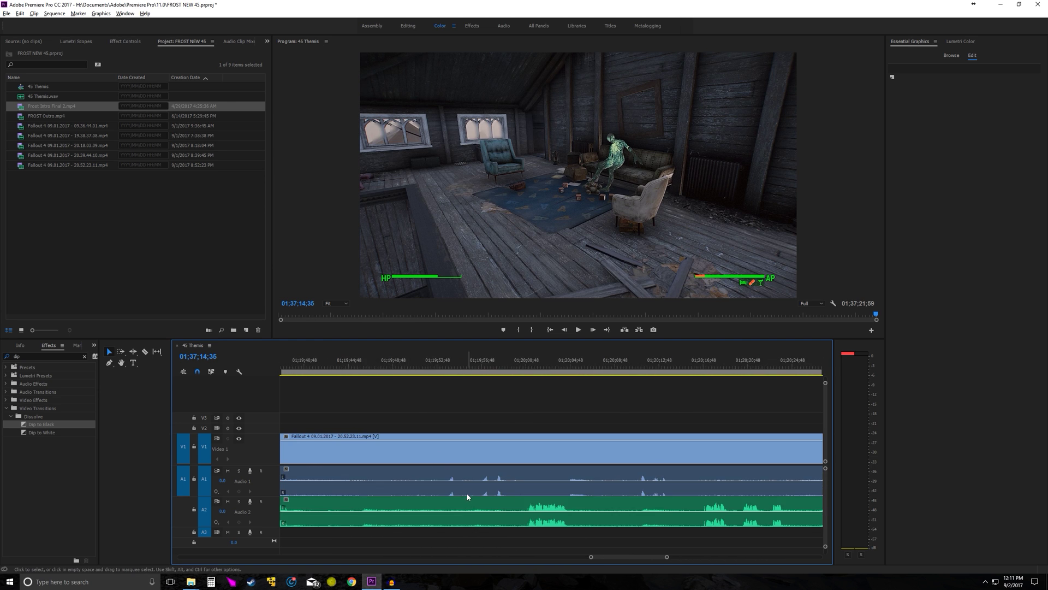
key(alt)
drag(556, 556, 281, 556)
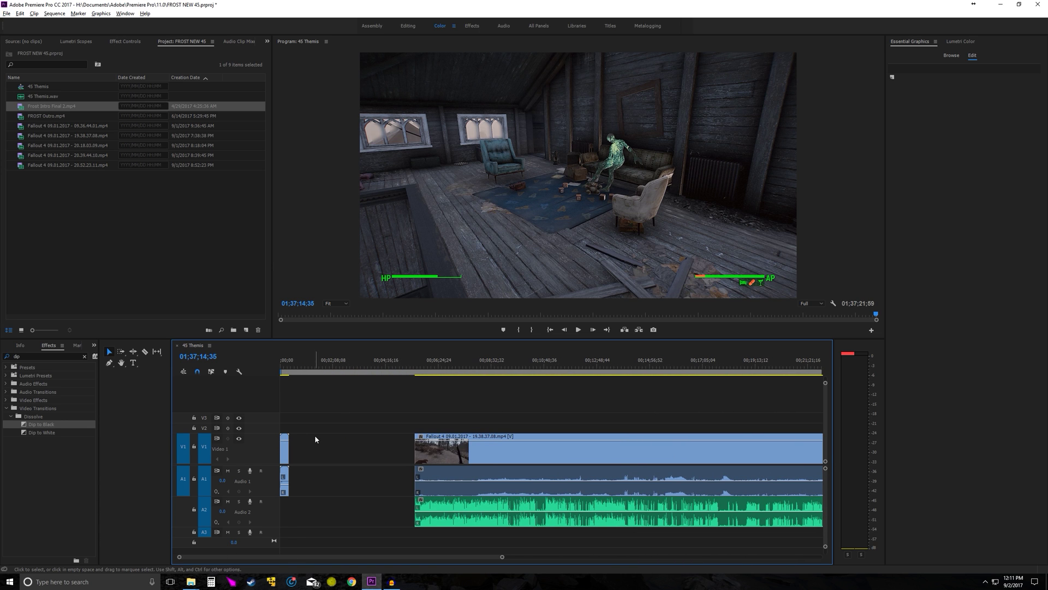
scroll(314, 435, up, 5)
scroll(421, 393, up, 5)
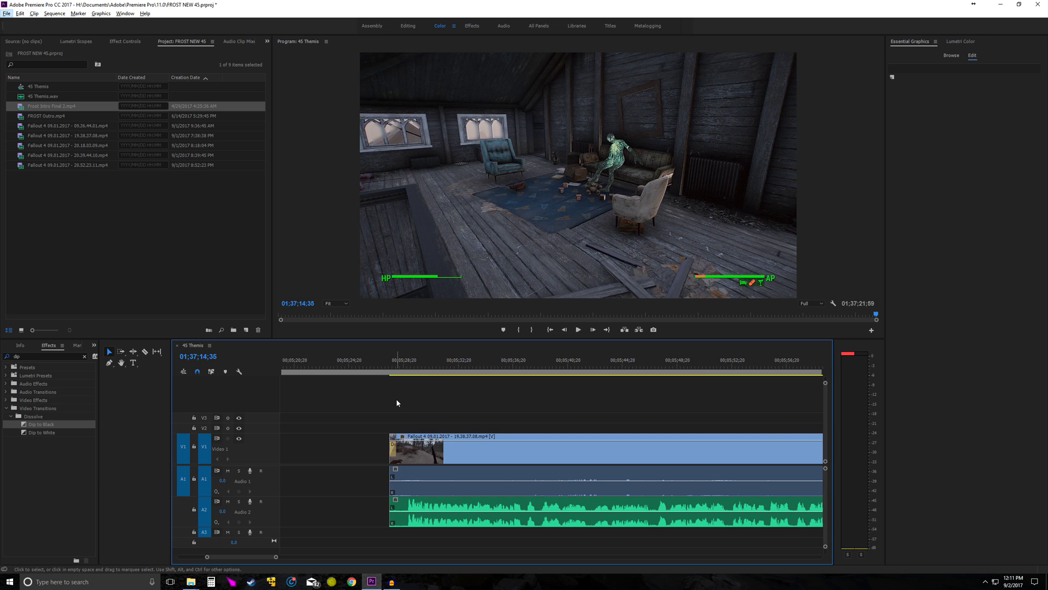
drag(385, 369, 407, 375)
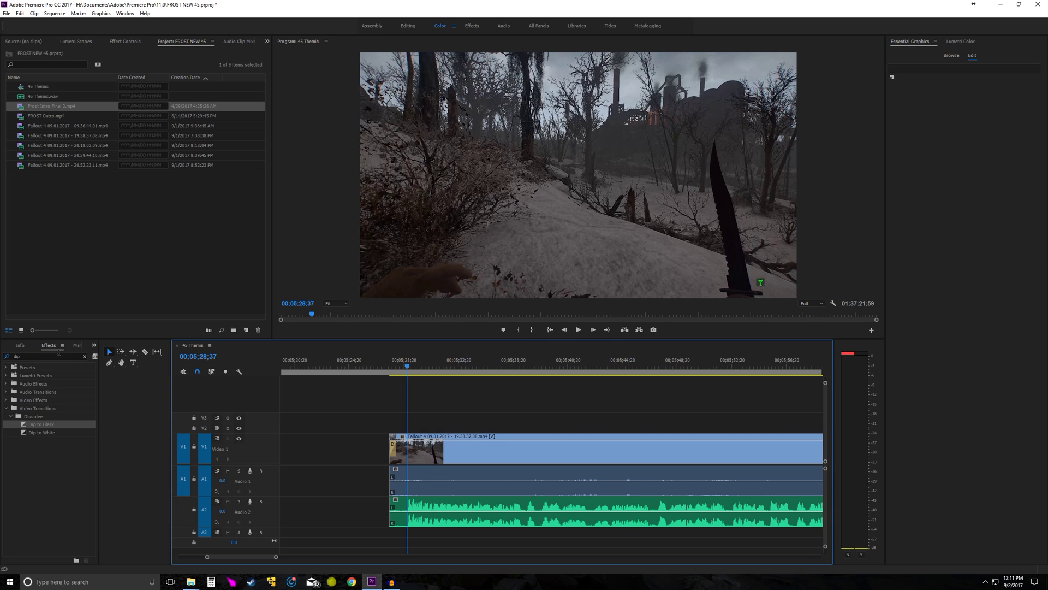
click(59, 352)
click(84, 356)
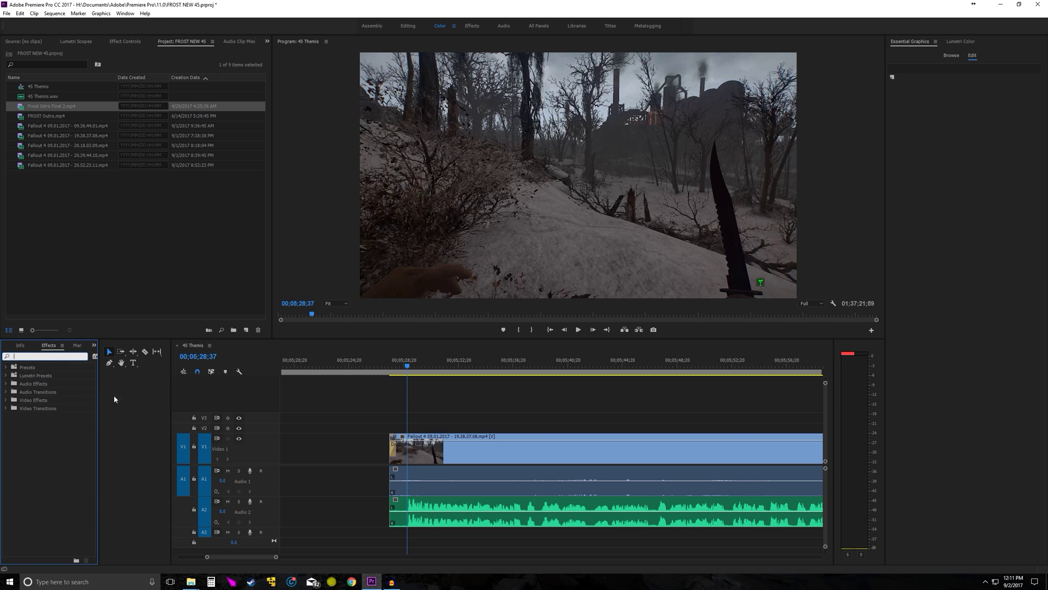
click(6, 366)
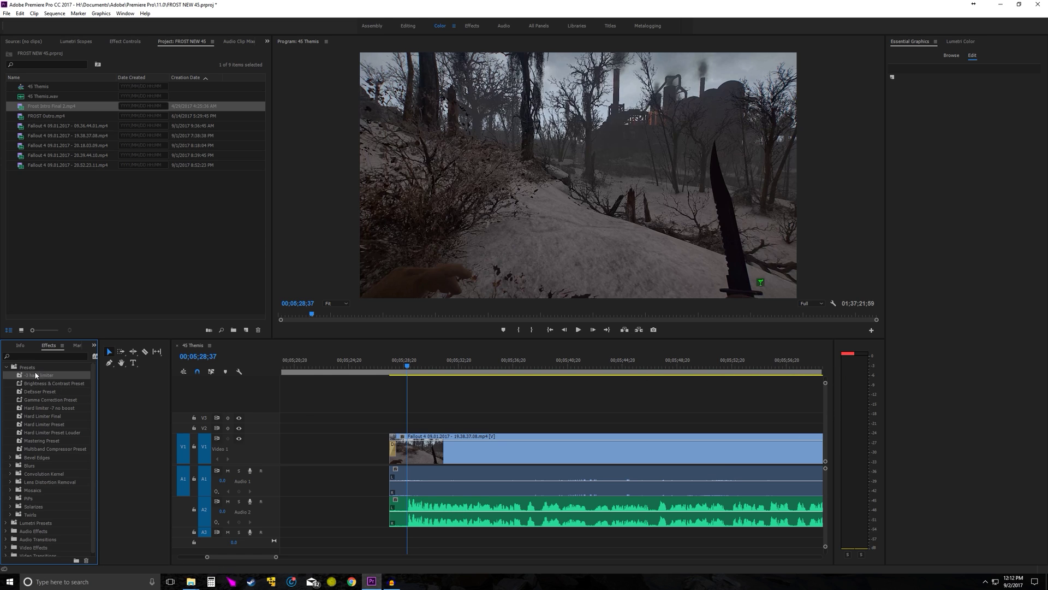
drag(33, 378, 472, 508)
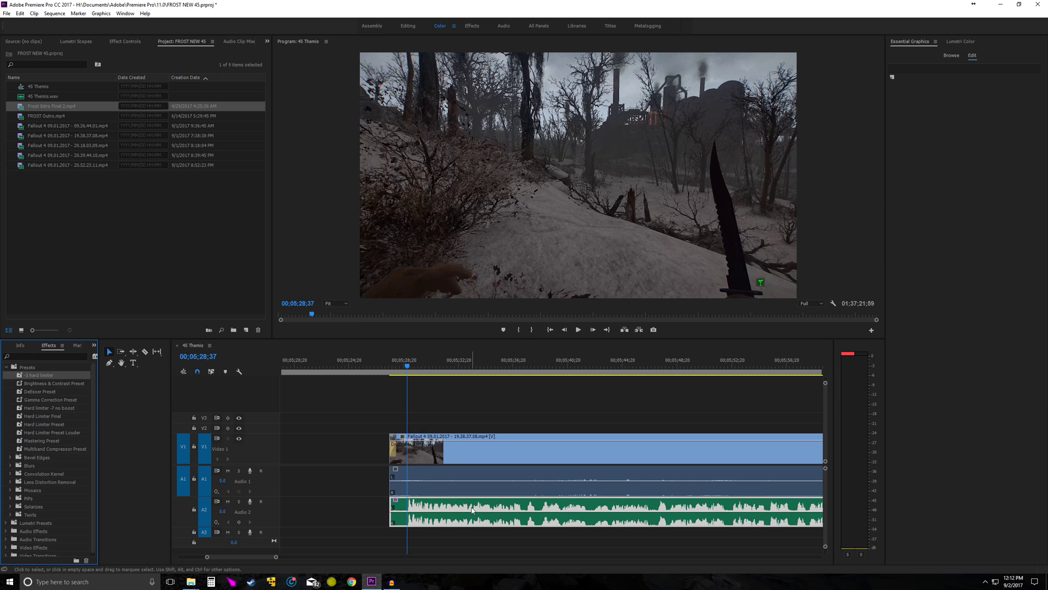
Step: Look up the Hard Limiter effect by searching for "hard" and show the effect settings of the WAV recording
click(427, 475)
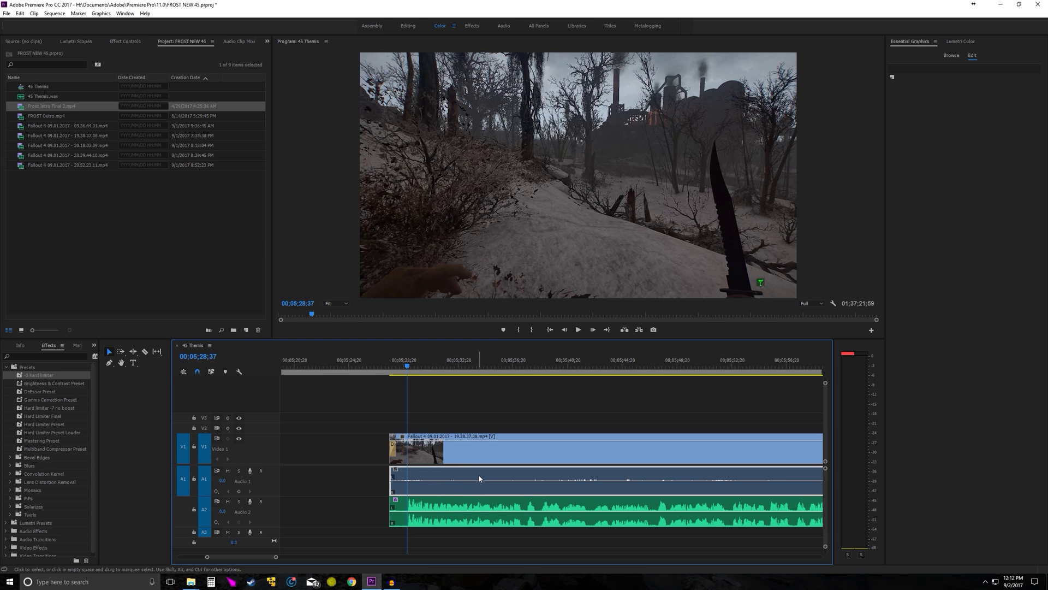
click(436, 506)
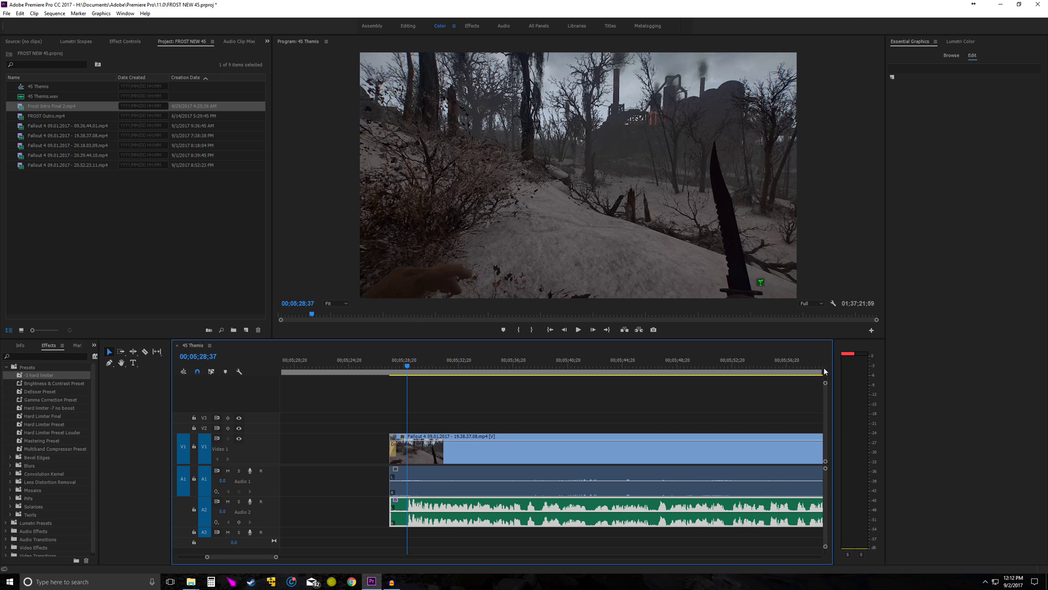
click(37, 357)
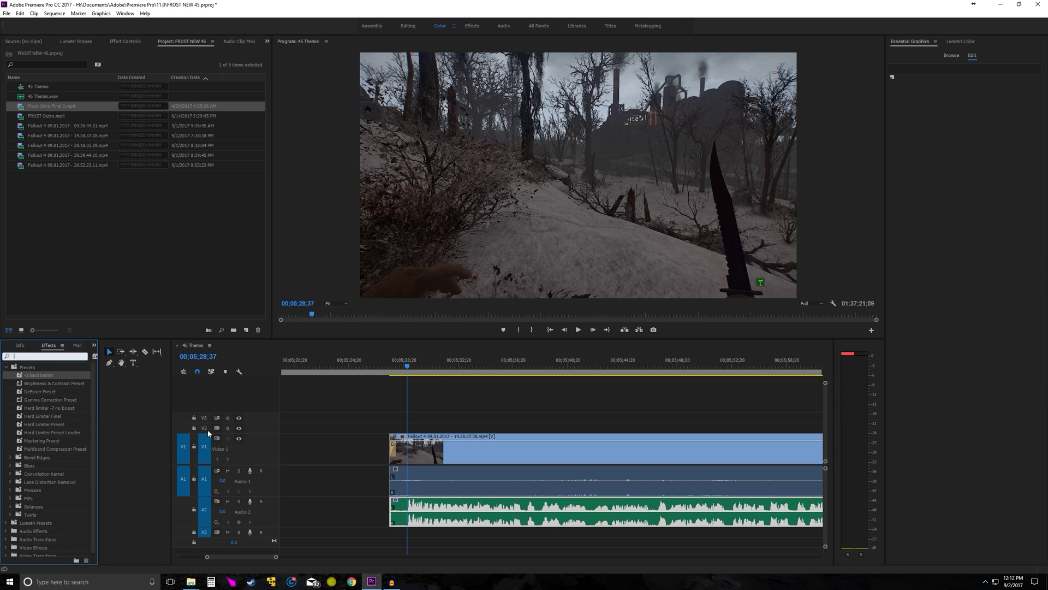
text(hard)
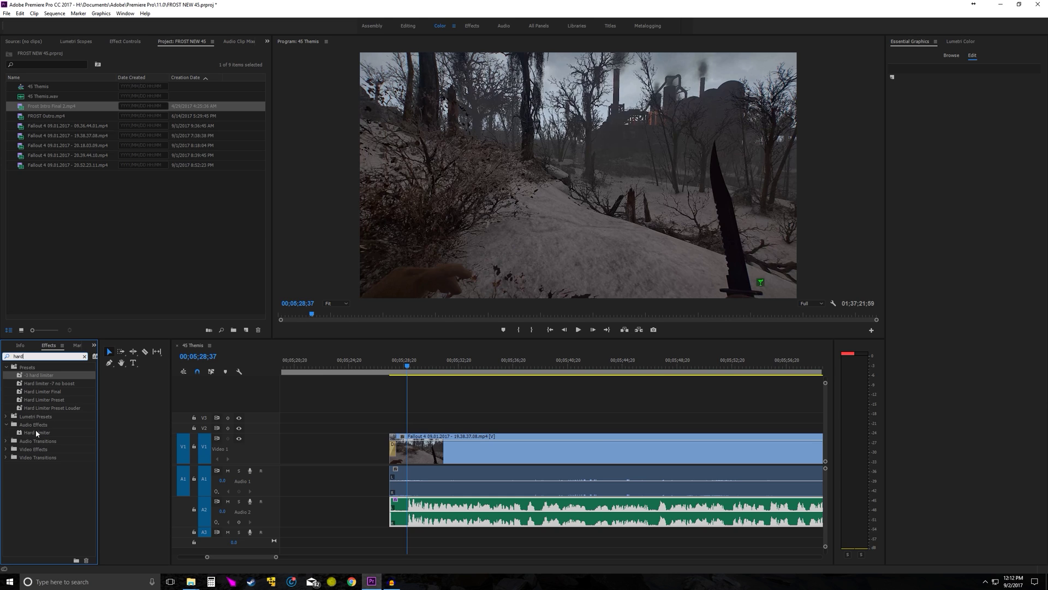
click(68, 432)
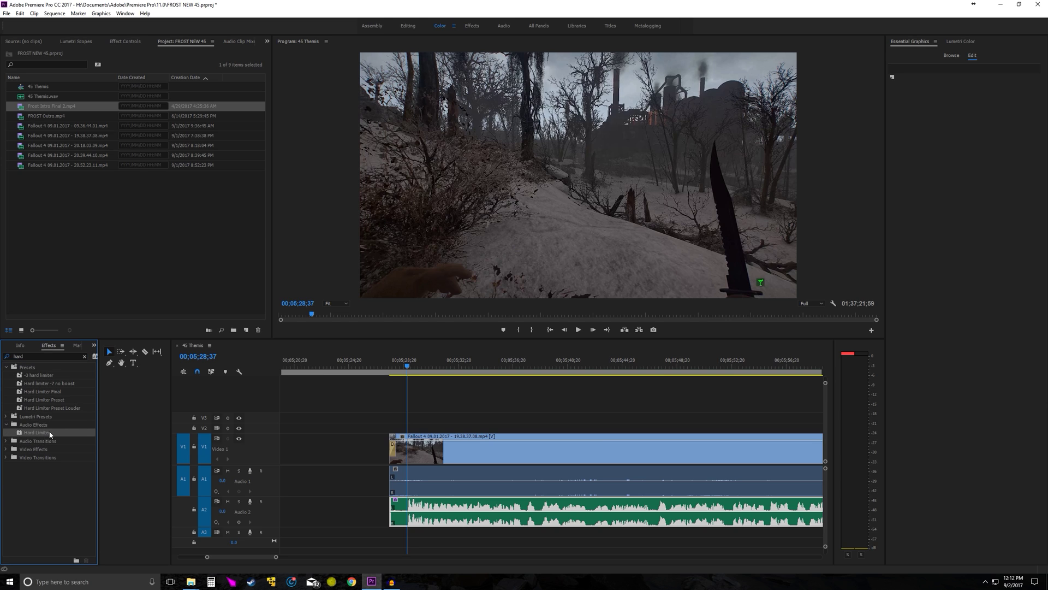
click(41, 375)
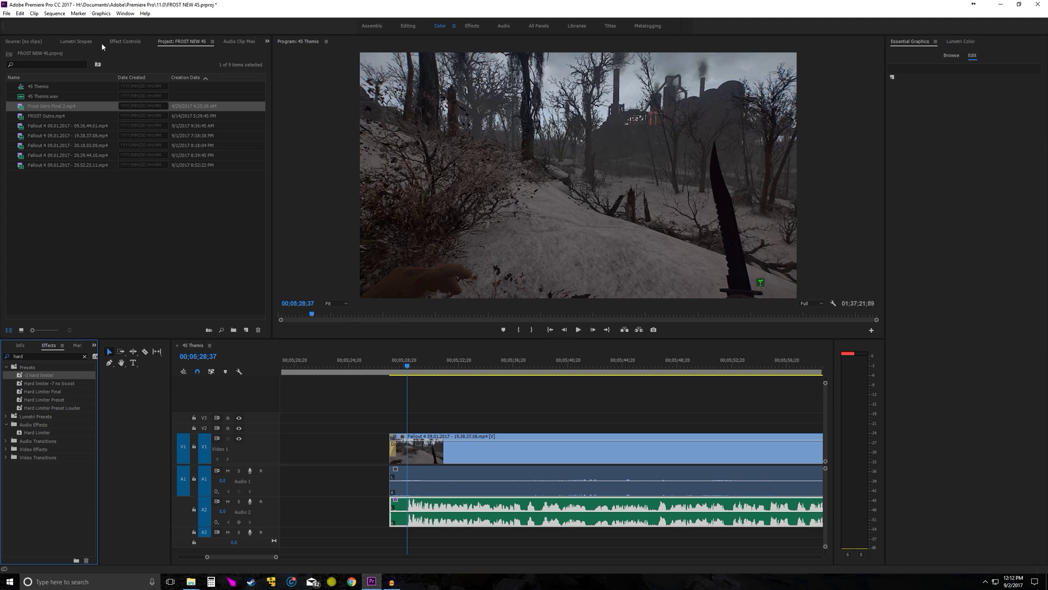
click(267, 41)
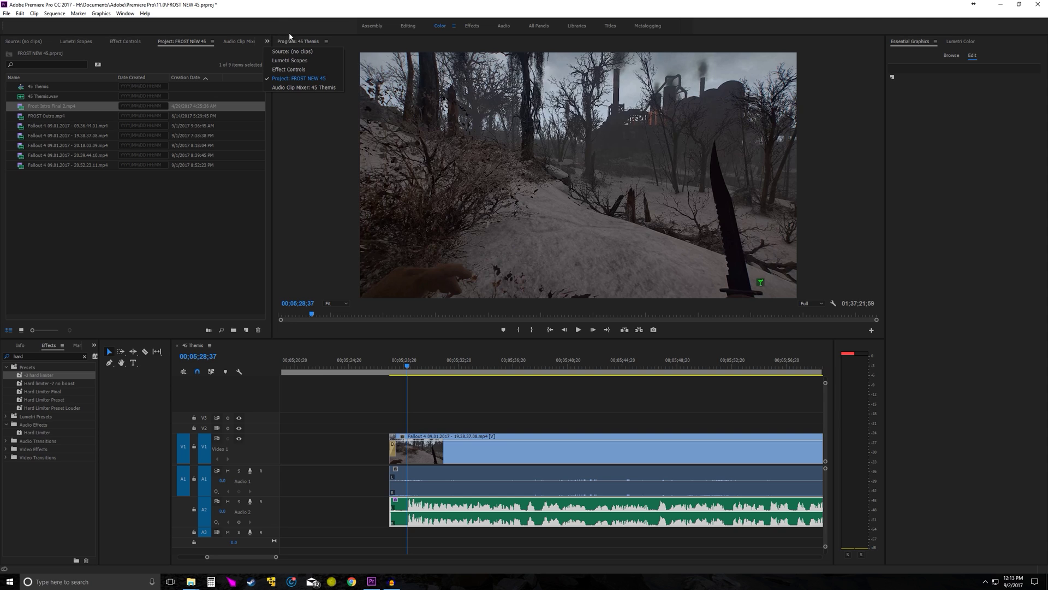
click(295, 69)
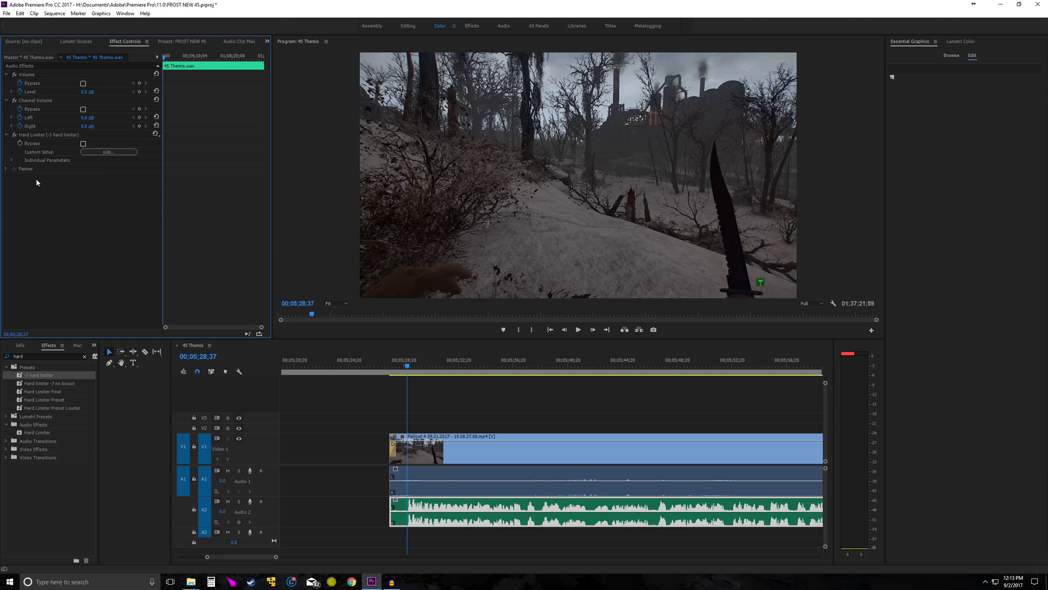
Step: Review the custom setup of the Hard Limiter effect on the WAV recording and close its editor
click(44, 135)
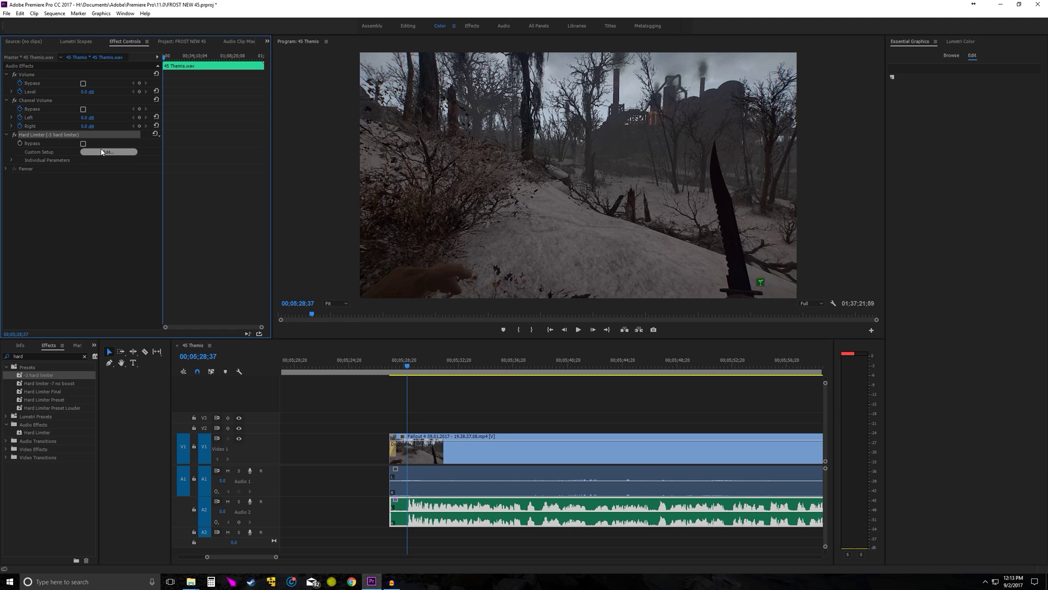
click(101, 153)
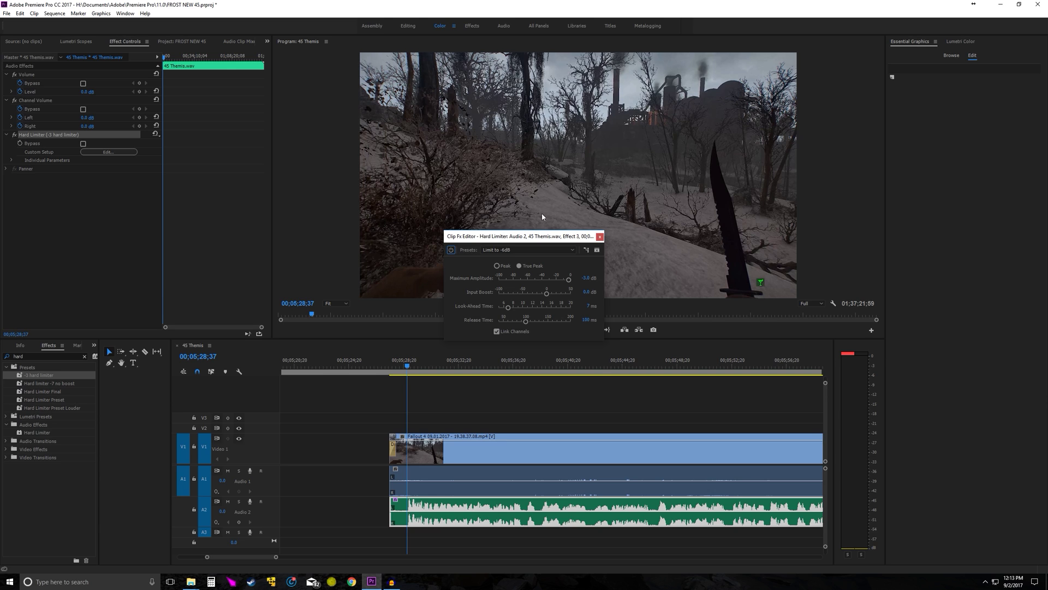
click(599, 237)
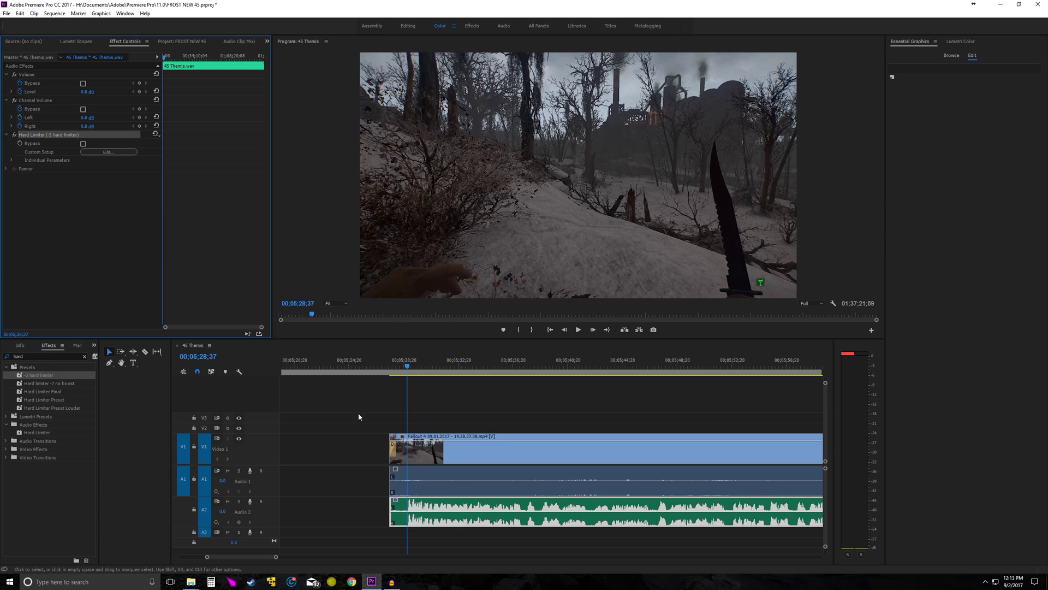
Step: Inspect the Dip to Black transition at the start of the first gameplay clip
click(394, 365)
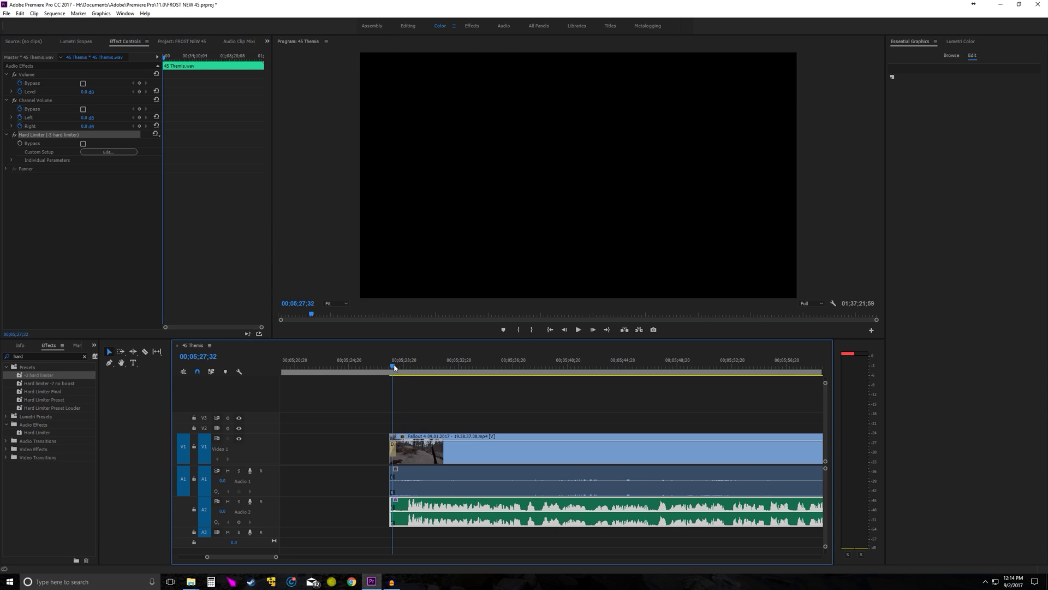
click(381, 452)
click(393, 447)
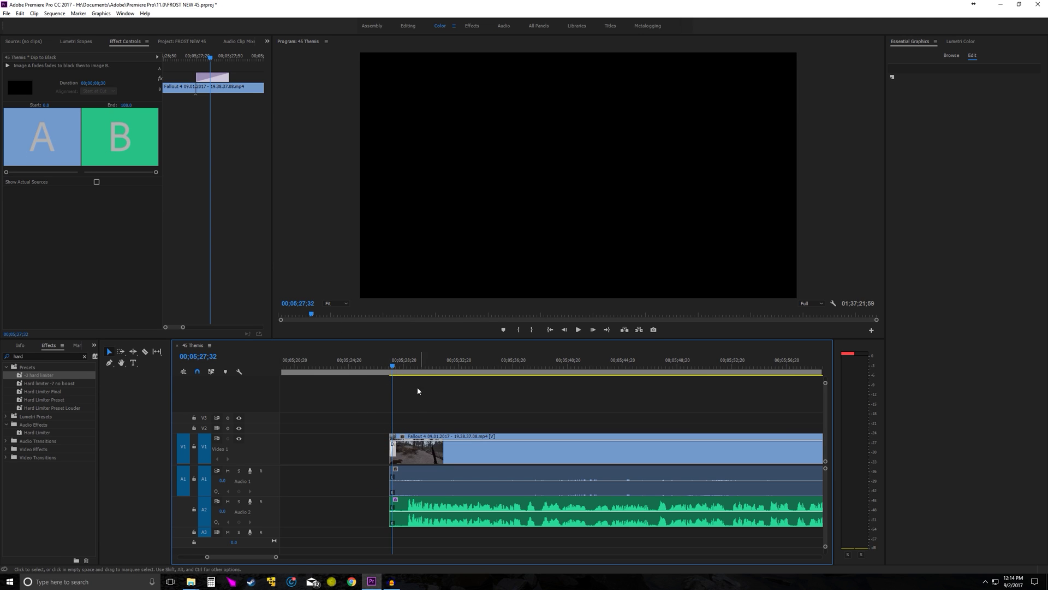
click(392, 365)
drag(393, 367, 372, 367)
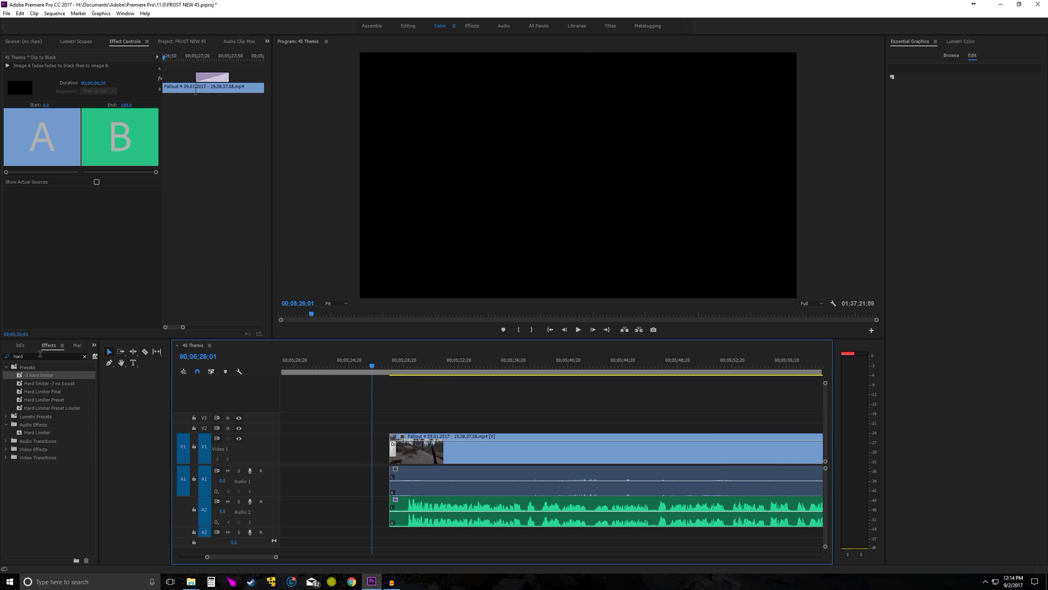
Step: Find the Constant Gain crossfade with "gain" and apply it to the start of the first gameplay audio and the WAV recording
click(40, 355)
text(gan)
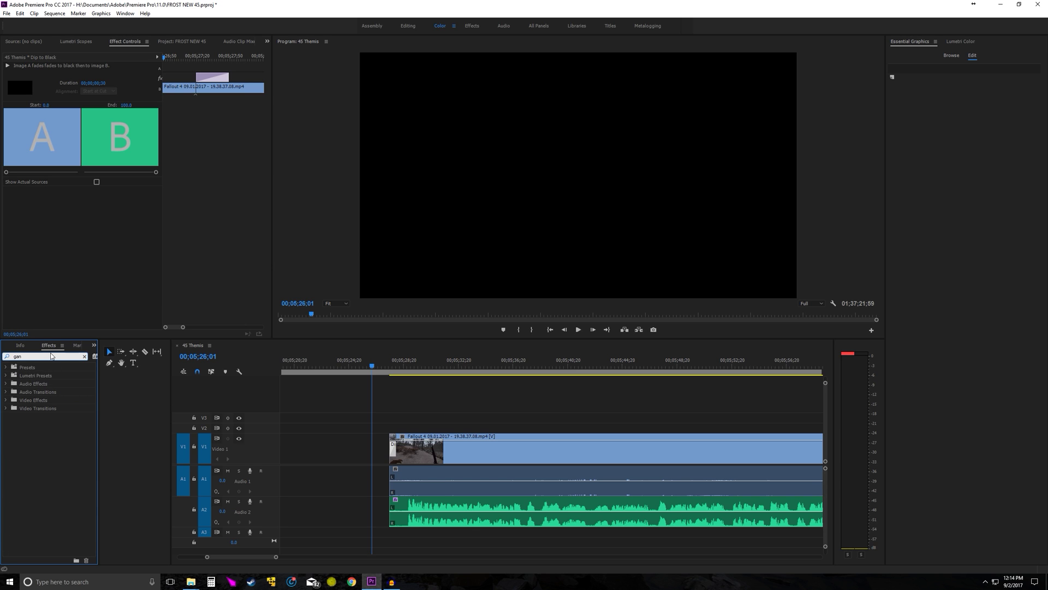
key(BackSpace)
text(in)
click(39, 409)
drag(66, 411, 398, 483)
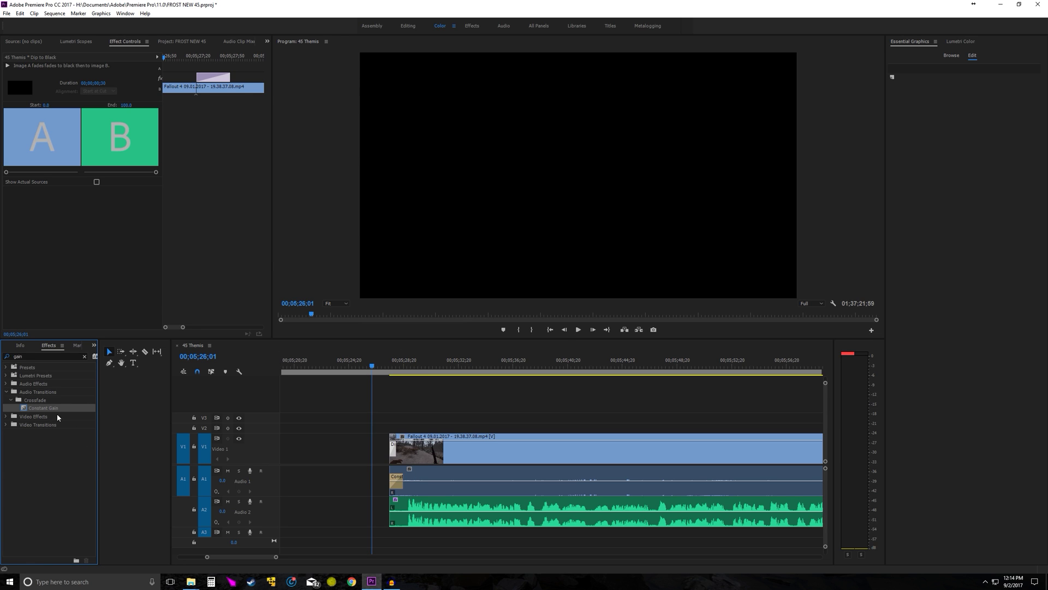
drag(62, 409, 396, 516)
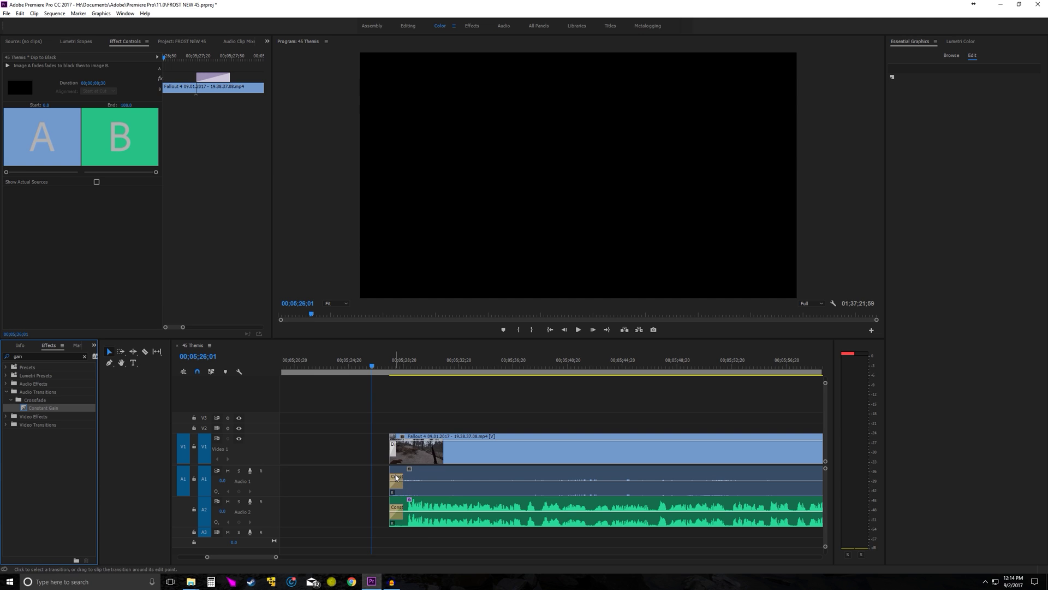
Step: Preview the video and audio fade-in at the start of the first gameplay clip
click(390, 367)
drag(390, 366, 391, 369)
key(space)
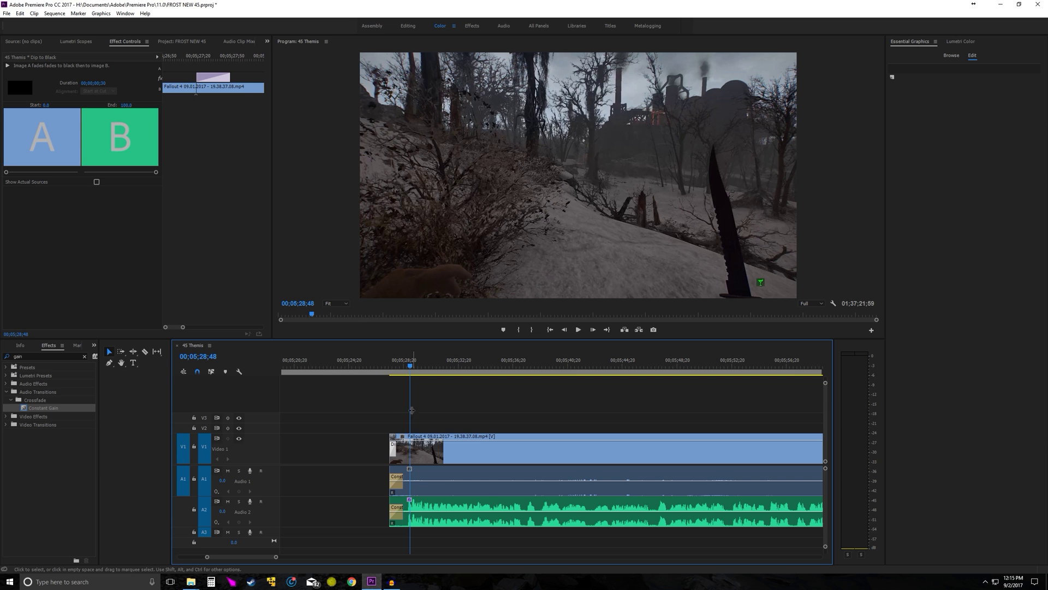
scroll(397, 424, up, 2)
scroll(397, 424, up, 2)
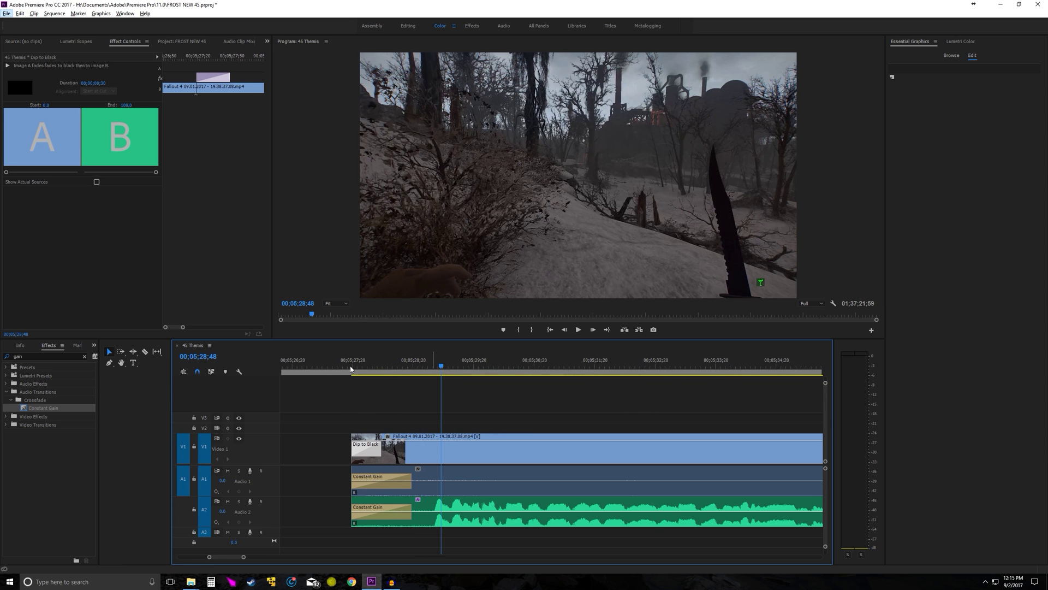
key(Up)
key(space)
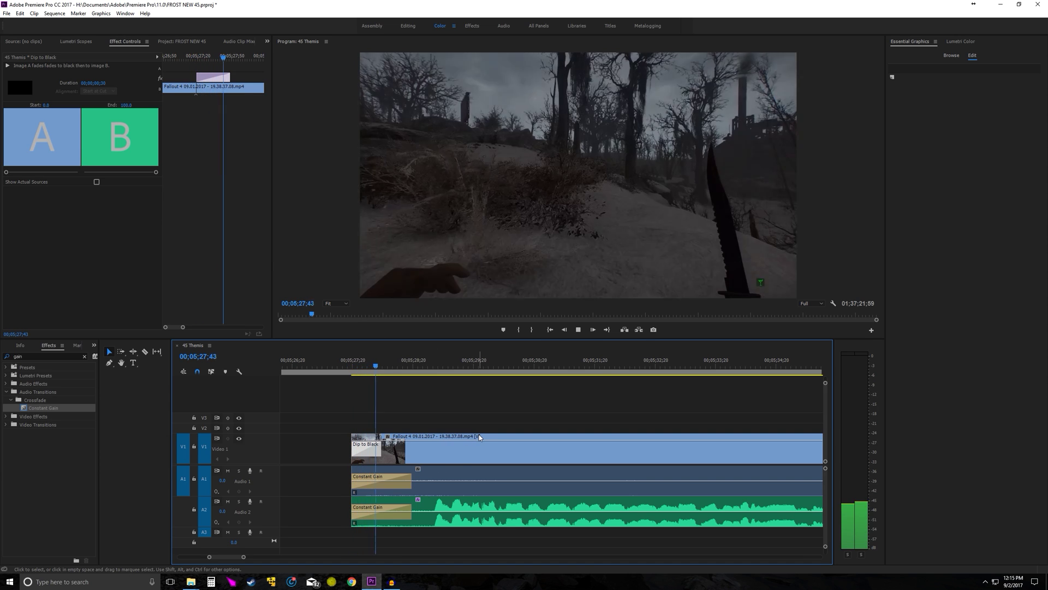
key(space)
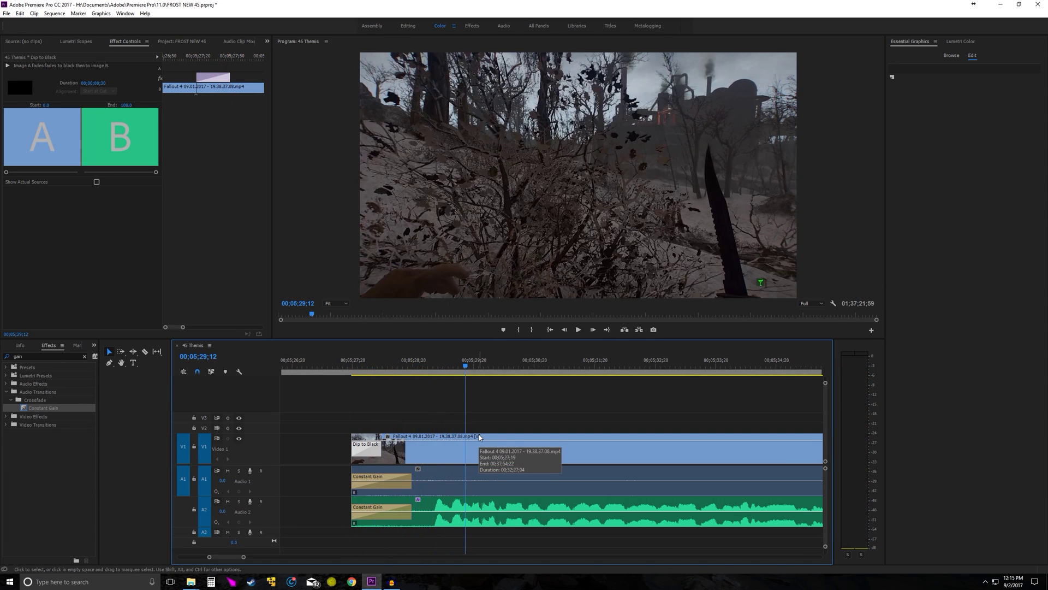
Step: Ripple delete the gap between the intro and the first gameplay clip
key(minus)
key(minus)
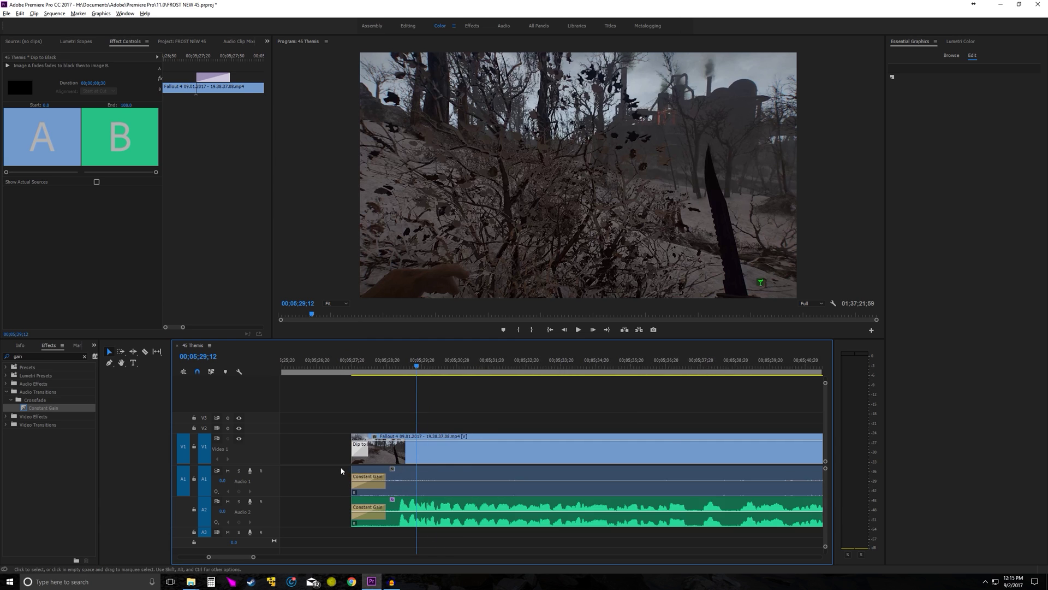
key(minus)
key(minus)
key(minus)
key(minus)
key(minus)
key(minus)
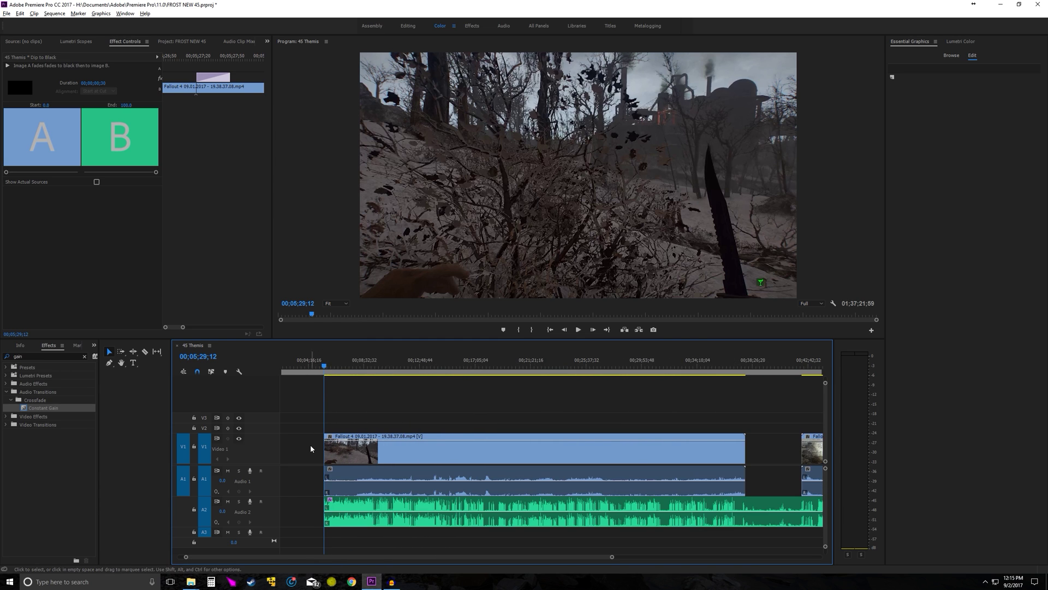
click(291, 454)
right_click(294, 453)
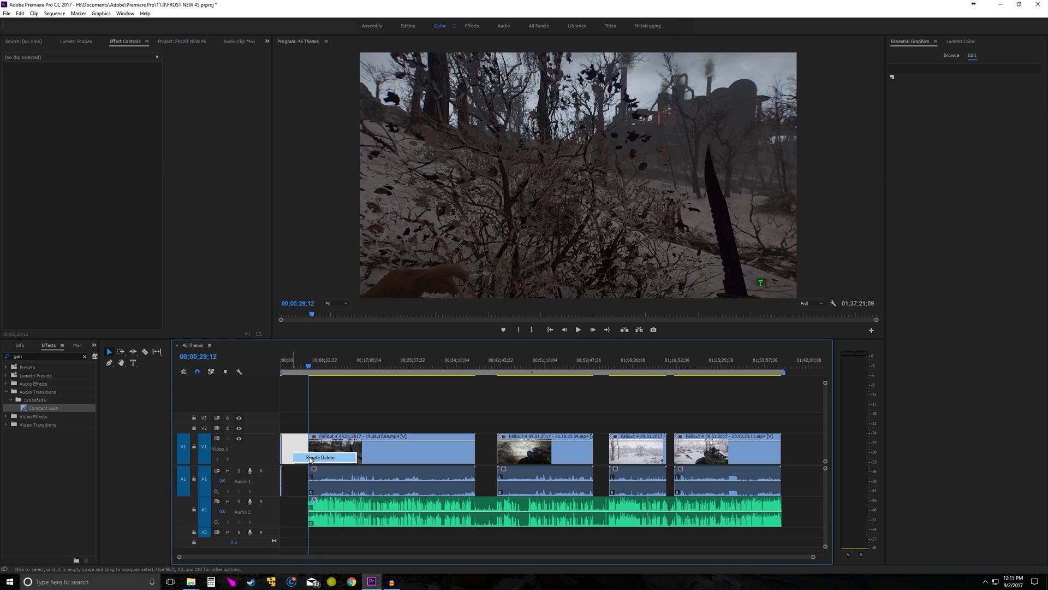
click(320, 458)
Step: Play the intro from the start of the sequence through its title
drag(285, 367, 280, 367)
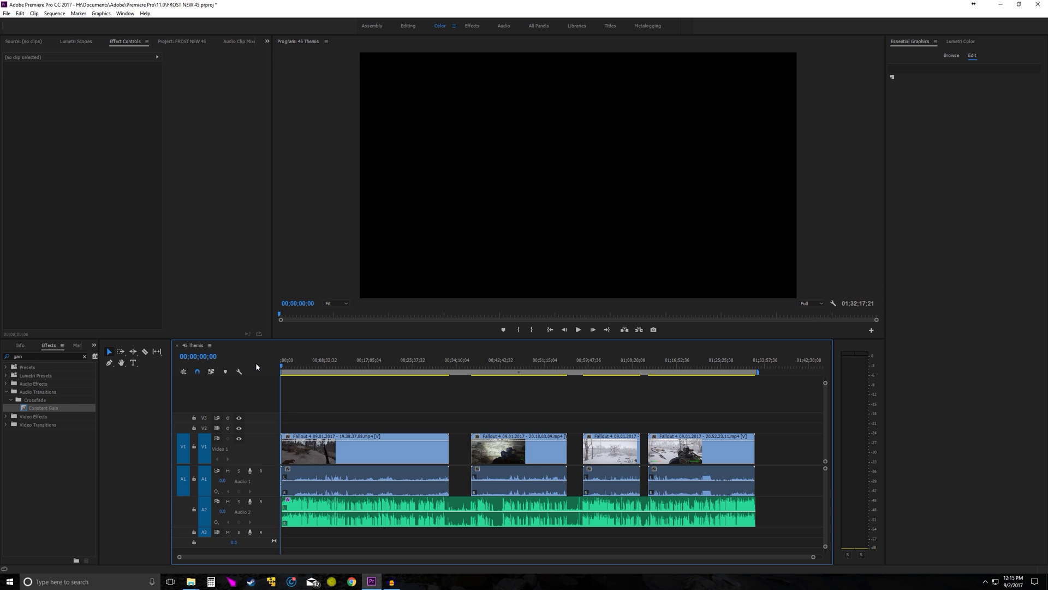
key(space)
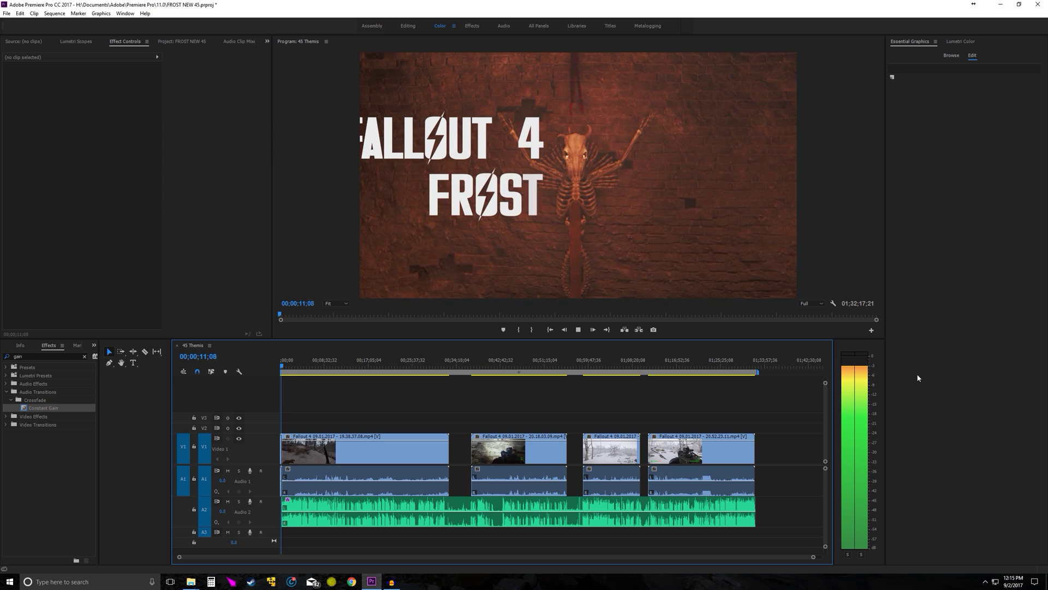
key(space)
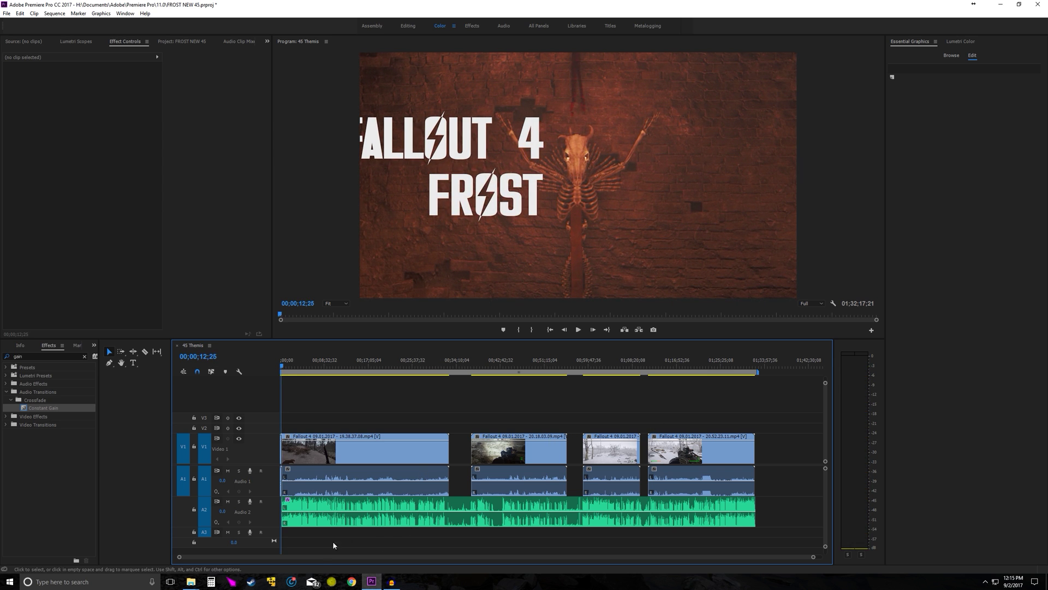
Step: Scale the Frost Intro clip down to about 75 percent so it fits the frame with its whole title visible
scroll(290, 555, up, 3)
scroll(355, 477, up, 3)
drag(337, 557, 267, 557)
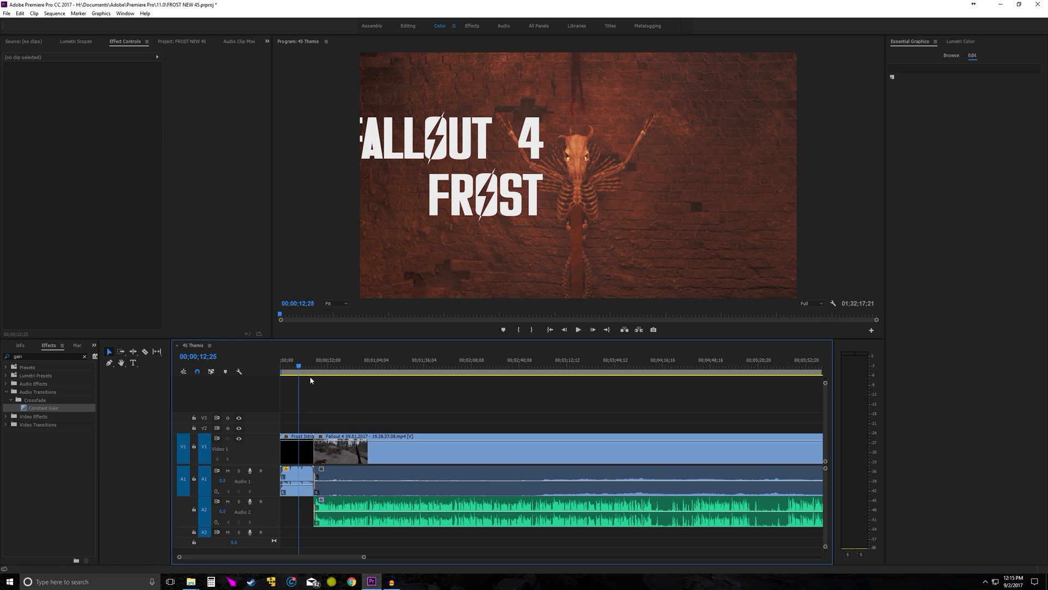
click(297, 440)
click(288, 364)
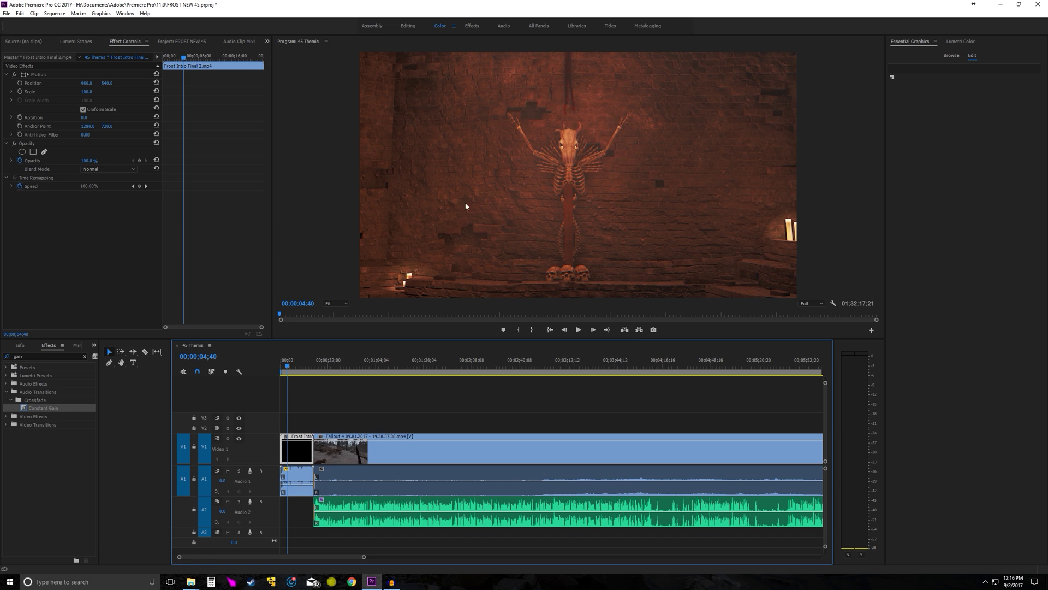
scroll(386, 307, down, 10)
click(371, 157)
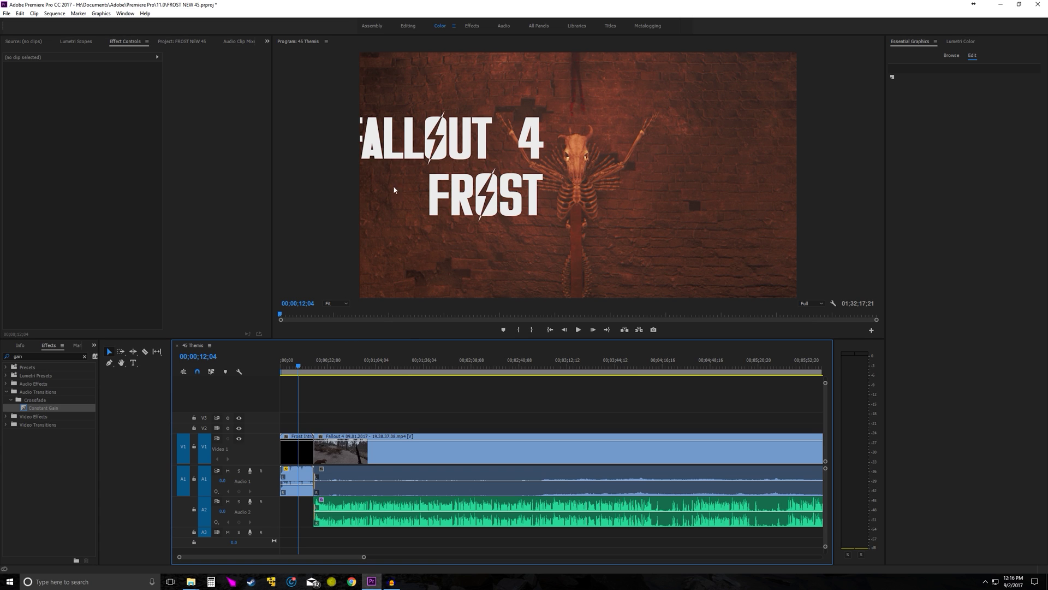
click(401, 202)
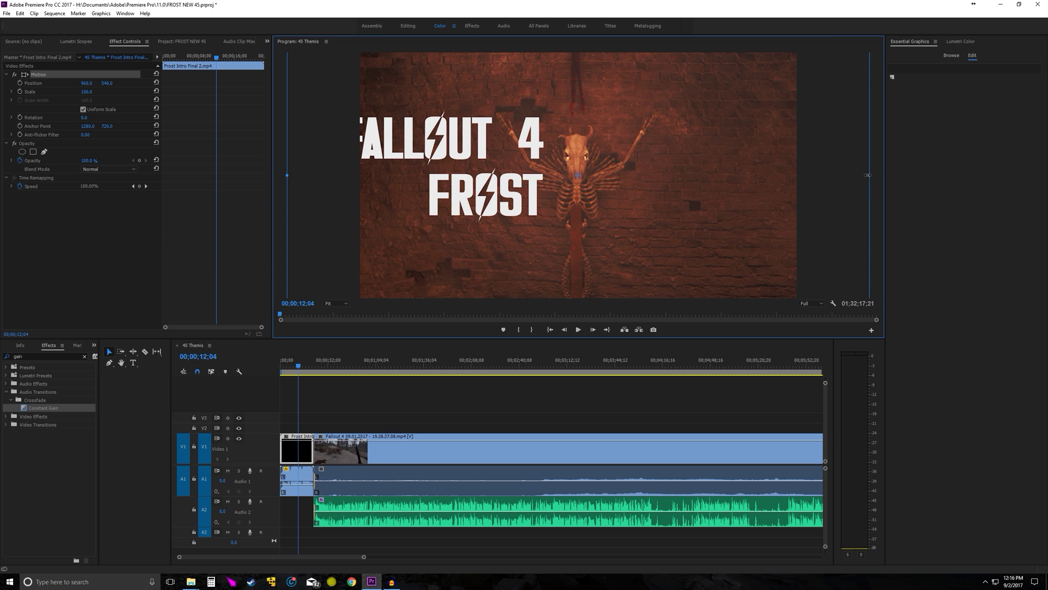
drag(869, 175, 797, 181)
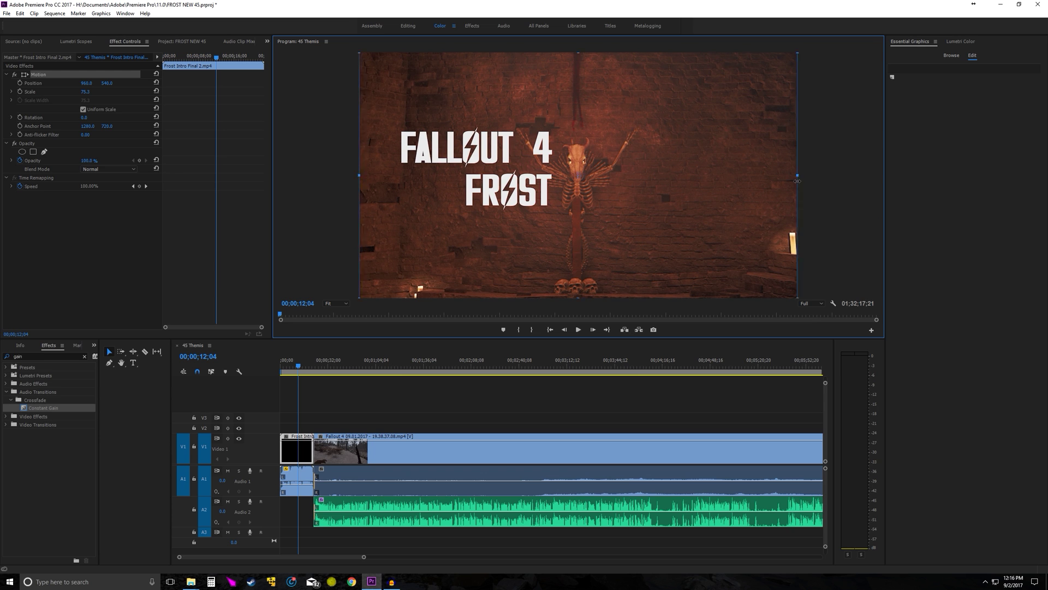
drag(797, 182, 798, 184)
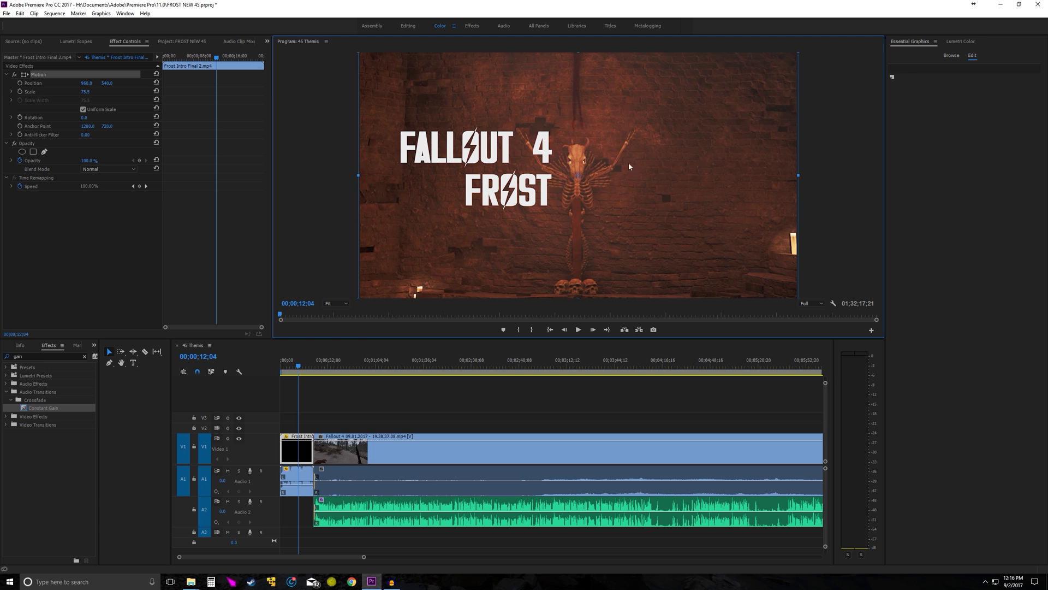
Step: Preview the end of the intro and its fade into the first gameplay clip
click(284, 365)
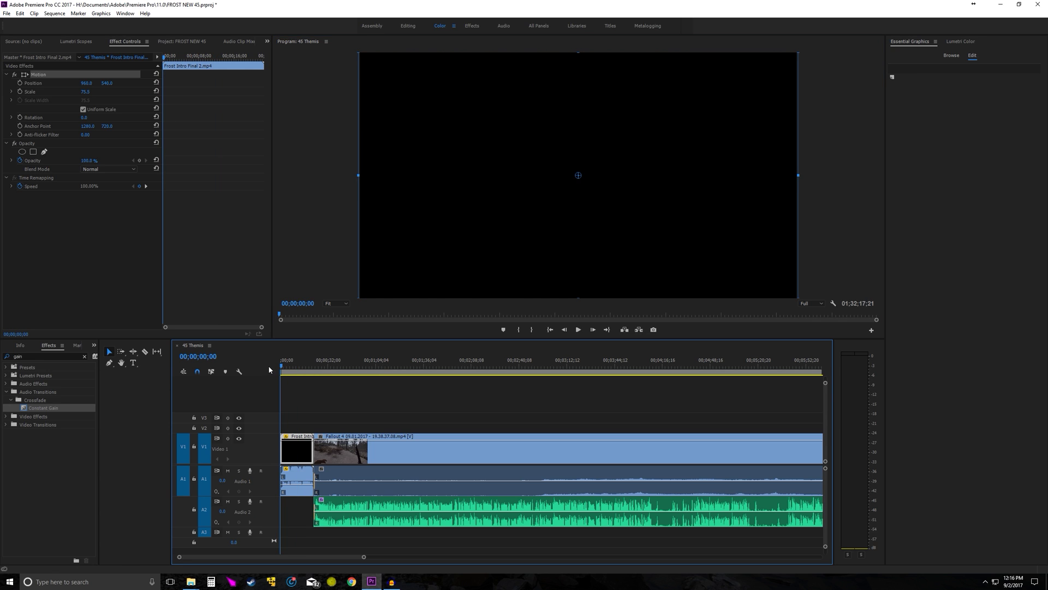
drag(286, 365, 310, 366)
key(space)
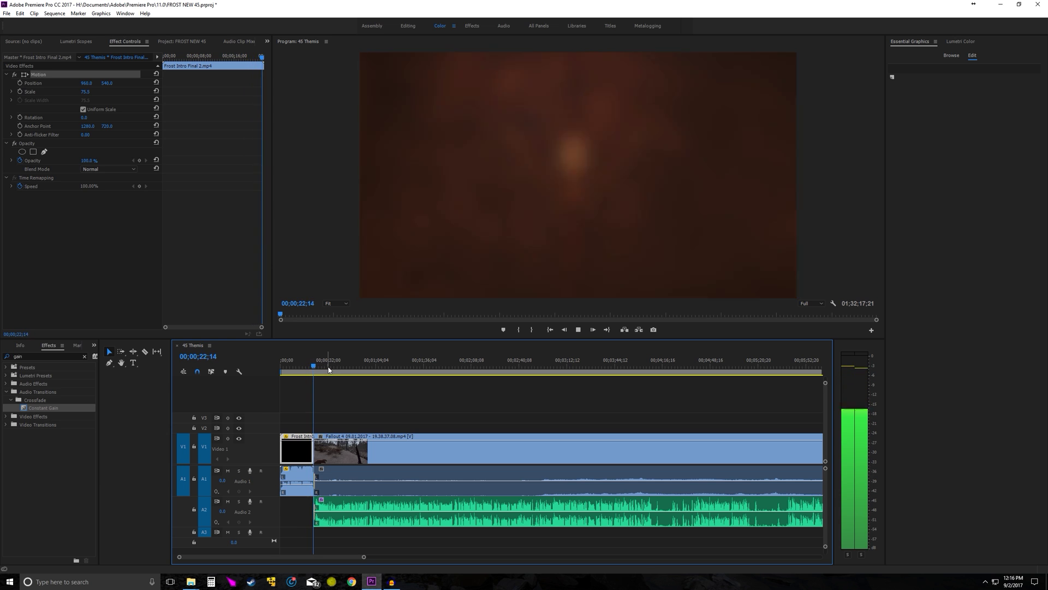
key(space)
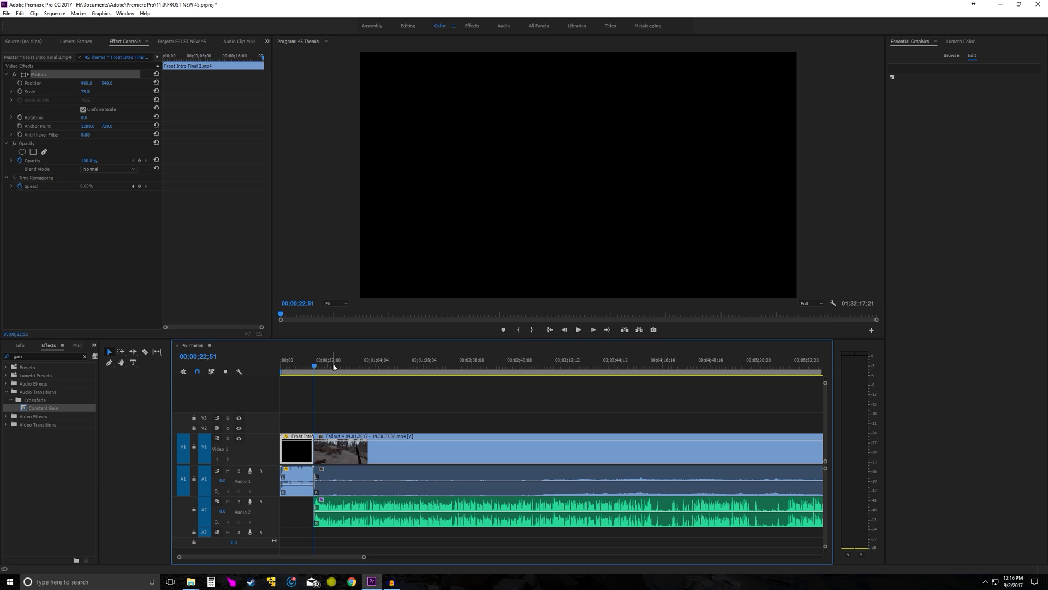
key(=)
key(=)
key(=)
key(shift+d)
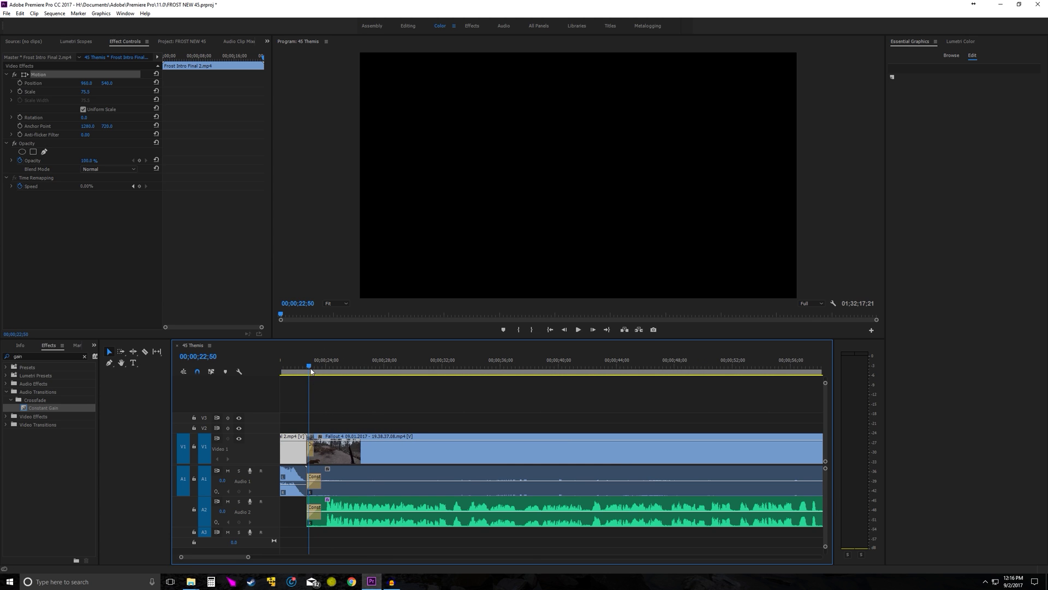
key(space)
key(space)
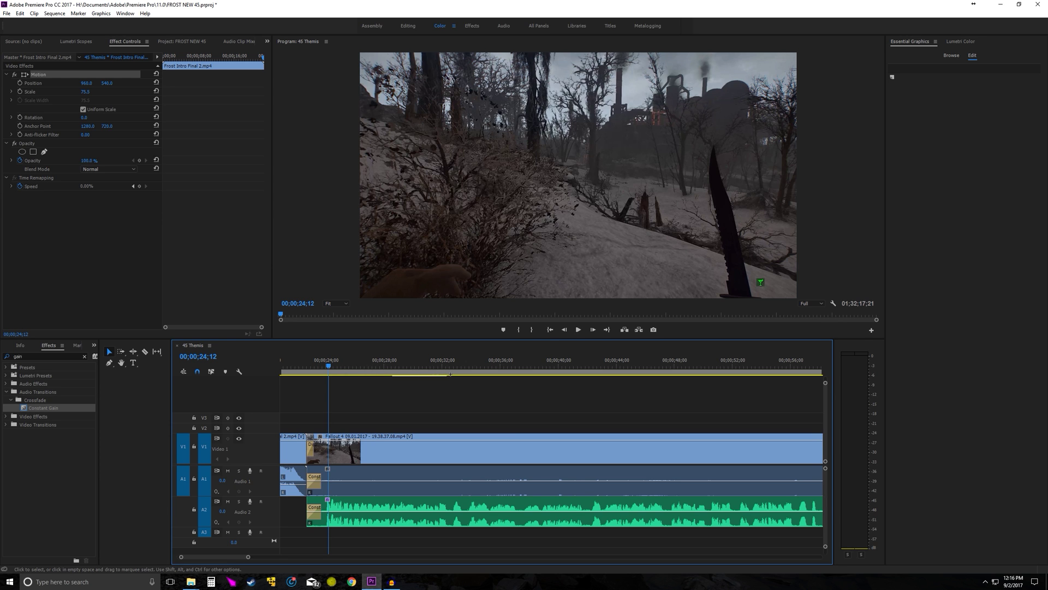
Step: Scrub through the opening footage of the first gameplay clip after the intro
click(412, 379)
drag(402, 366, 628, 368)
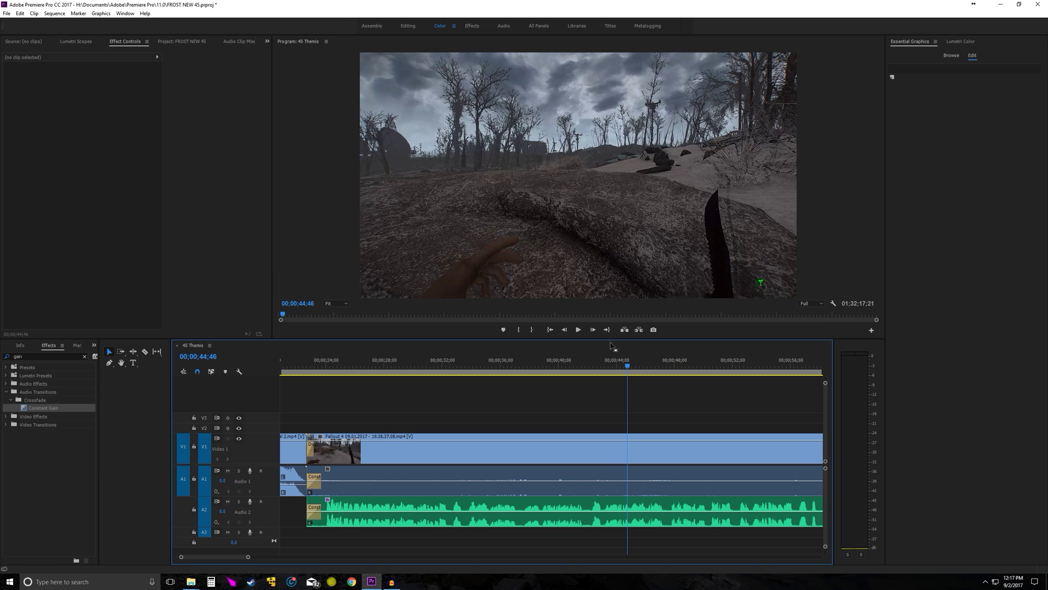
click(405, 508)
click(414, 378)
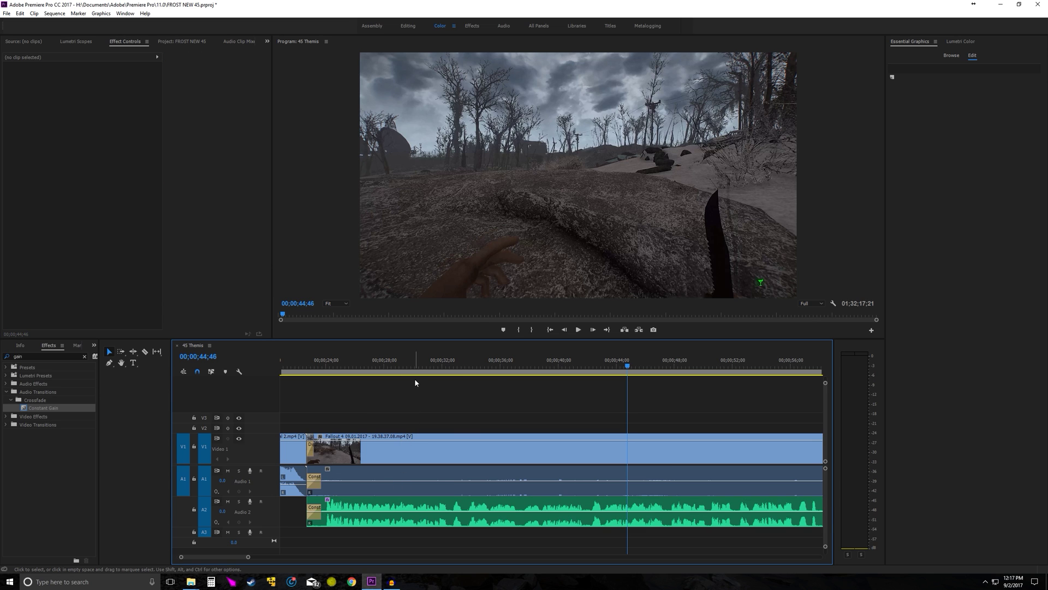
click(413, 366)
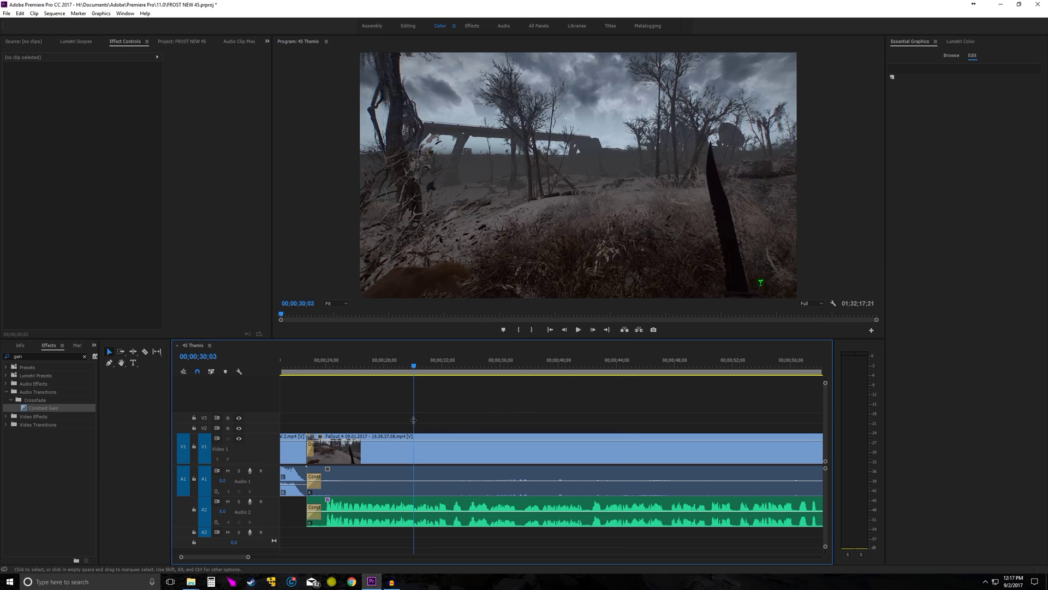
alt+scroll(412, 372, down, 3)
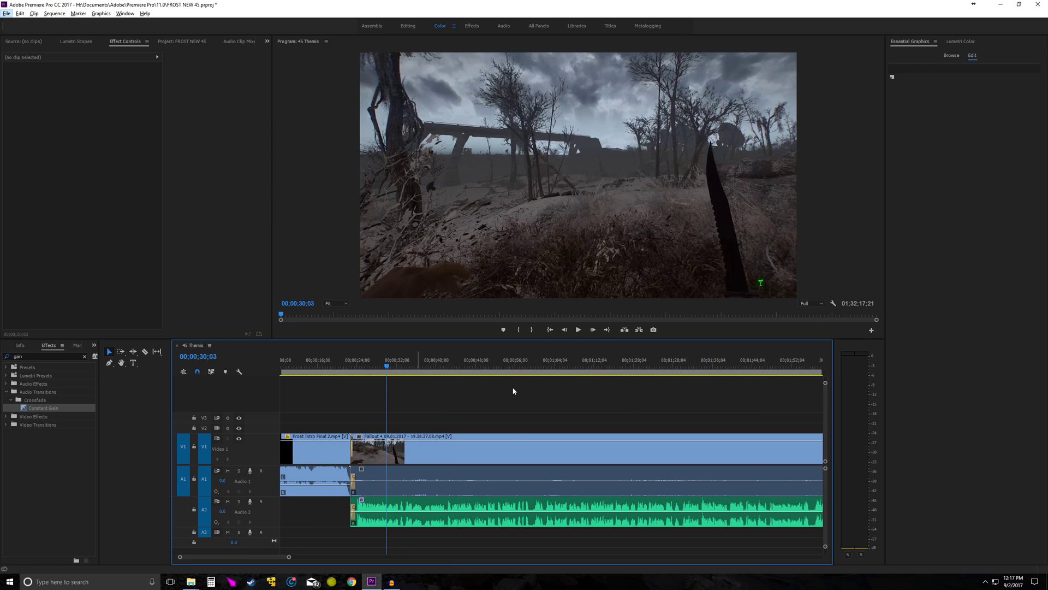
alt+scroll(510, 396, down, 4)
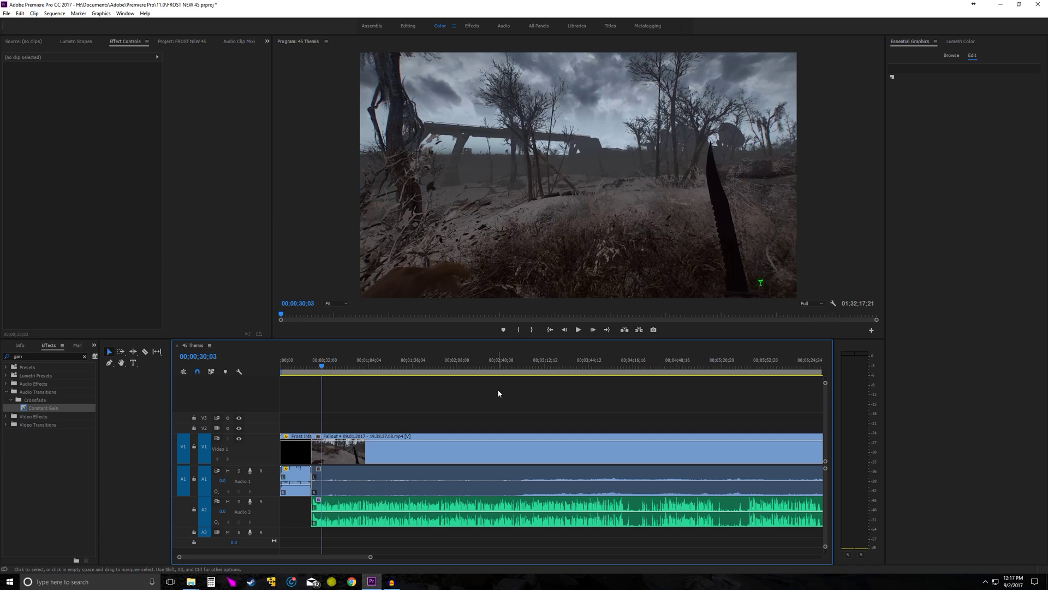
Step: Scrub through the first nine minutes of the first gameplay clip to look over its footage
alt+scroll(498, 393, down, 2)
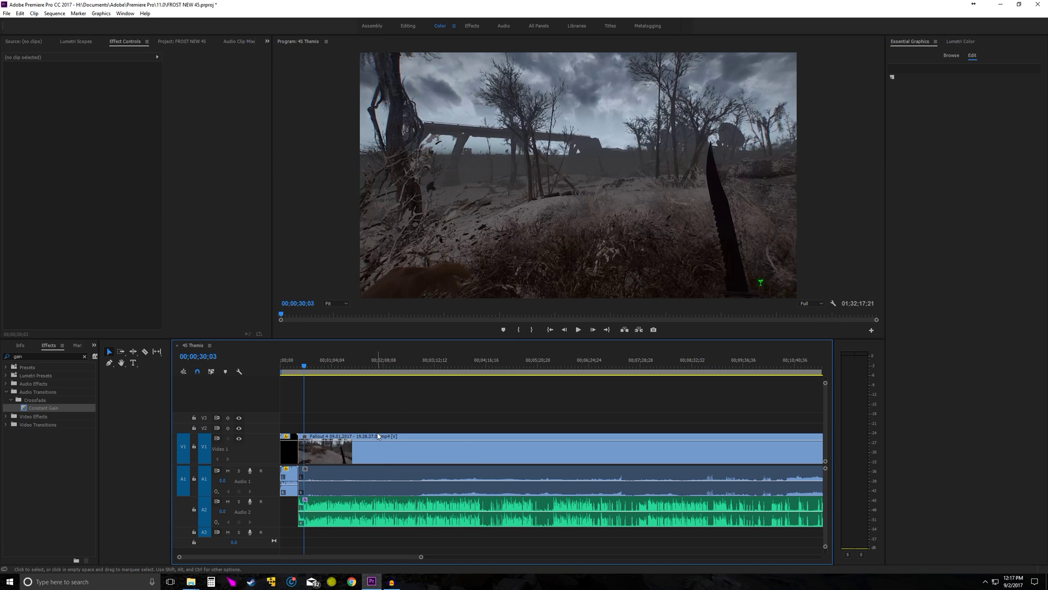
click(475, 367)
click(516, 365)
click(572, 365)
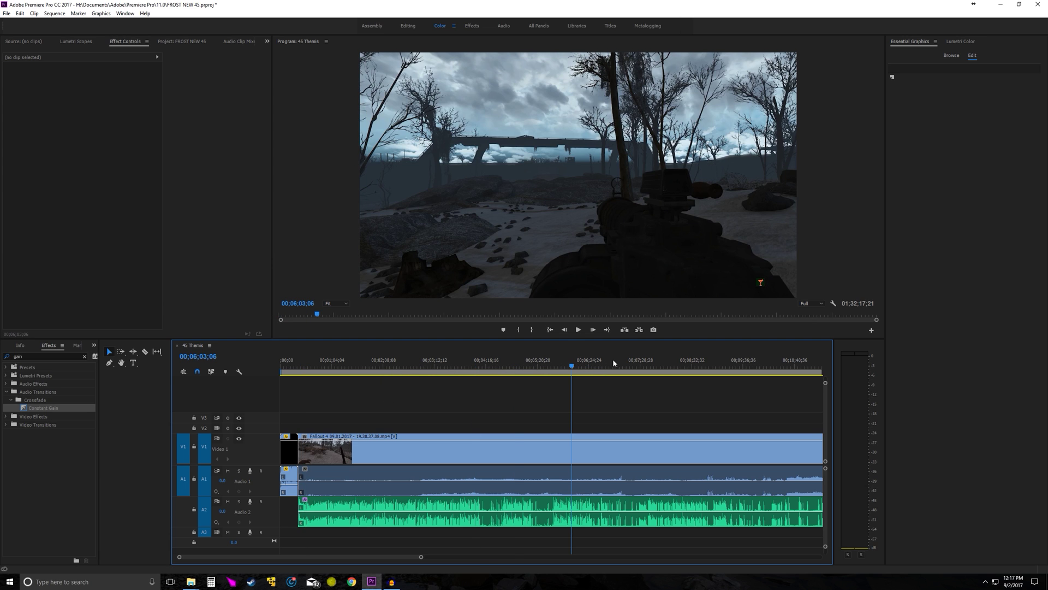
click(660, 365)
click(714, 364)
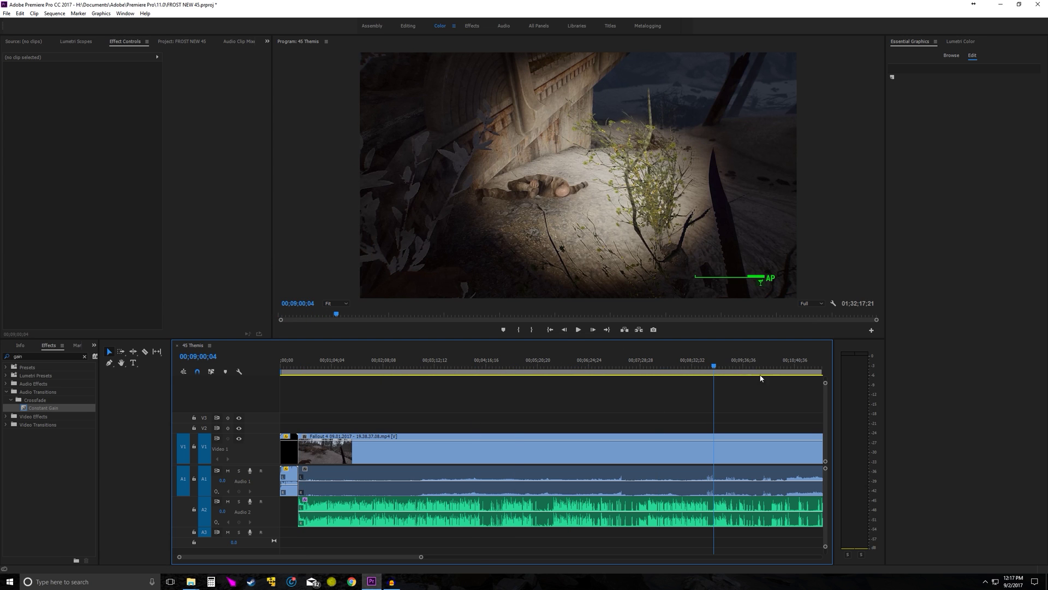
click(693, 373)
click(613, 373)
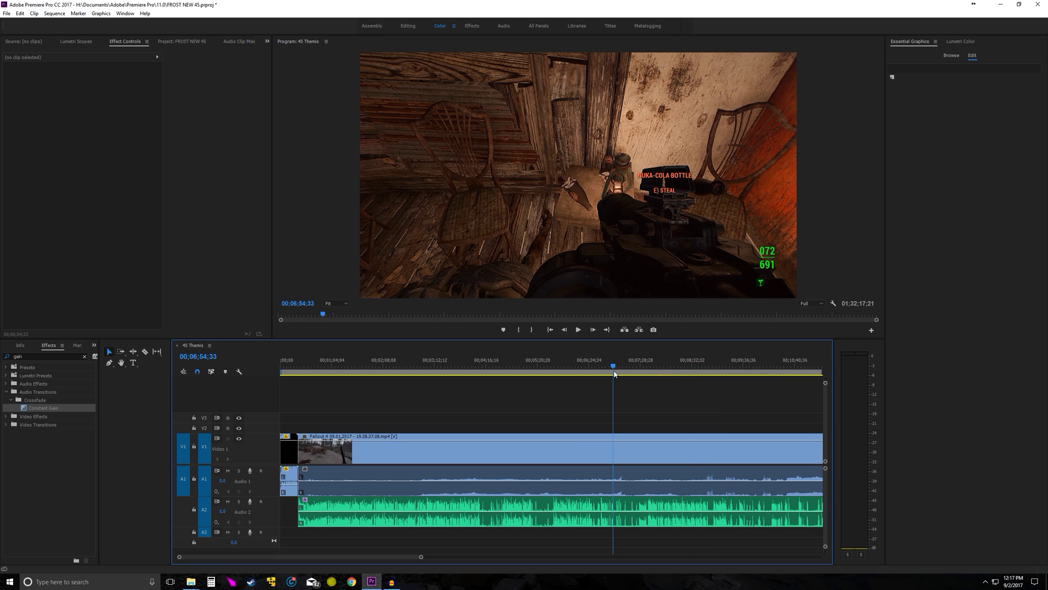
click(564, 373)
click(581, 370)
click(596, 368)
click(611, 367)
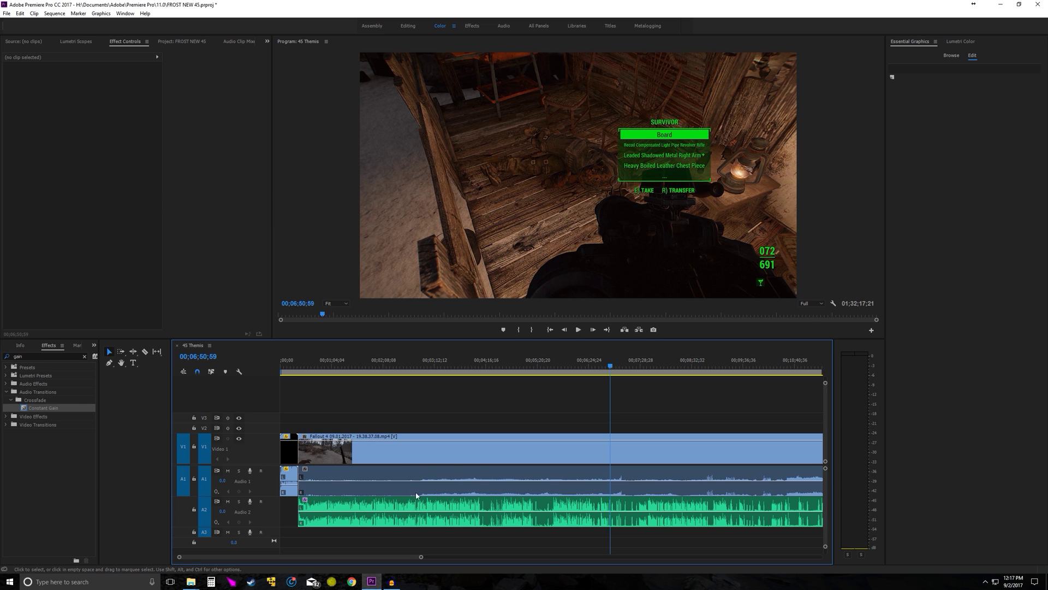
Step: Play the first gameplay clip from 00;00;24;03 to about 00;00;40;00, looking for a section to remove
scroll(281, 400, up, 10)
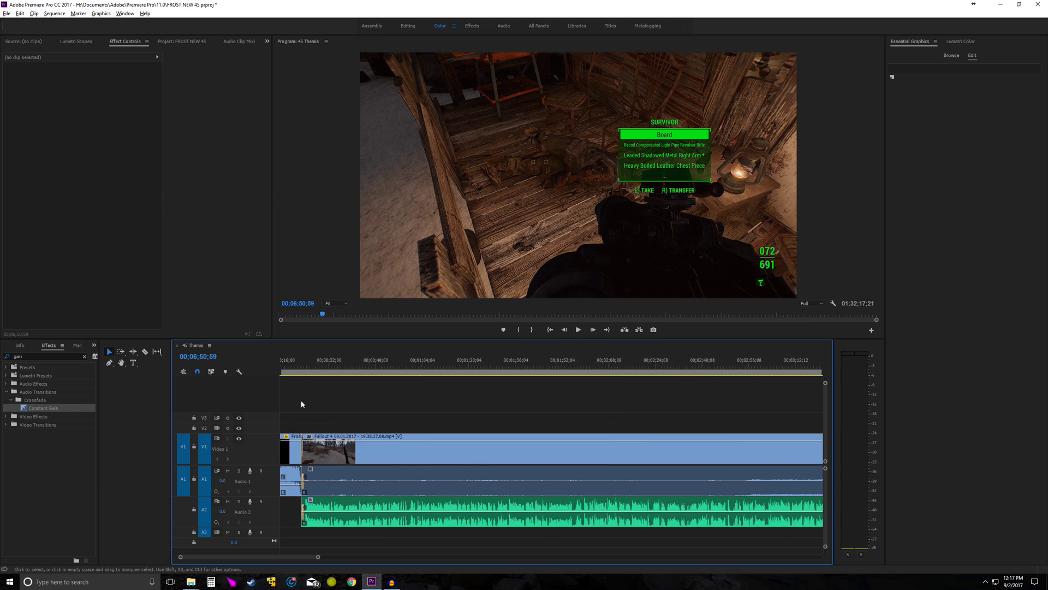
scroll(317, 403, up, 2)
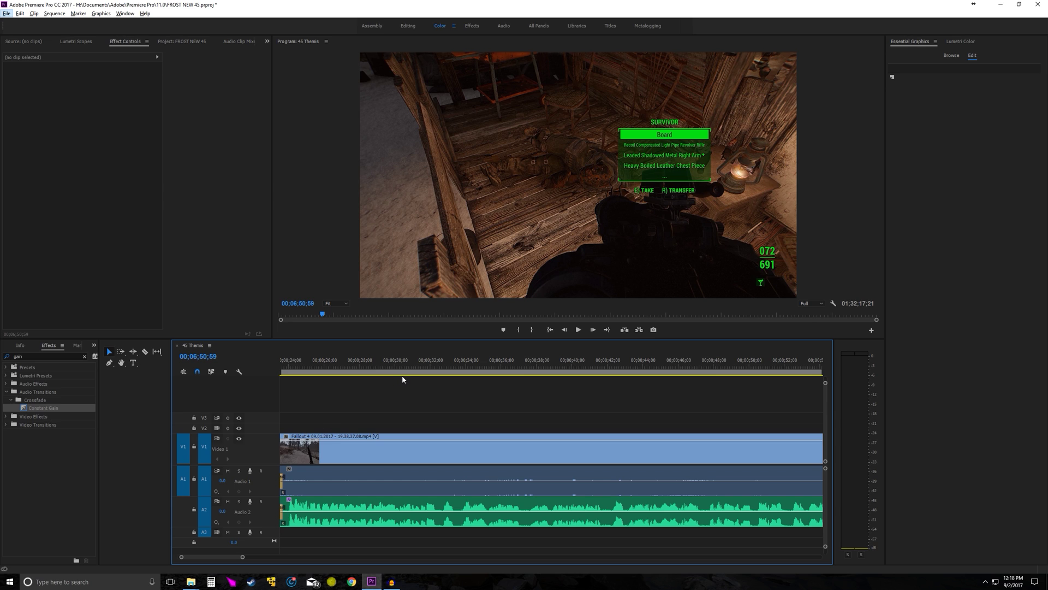
scroll(365, 439, down, 2)
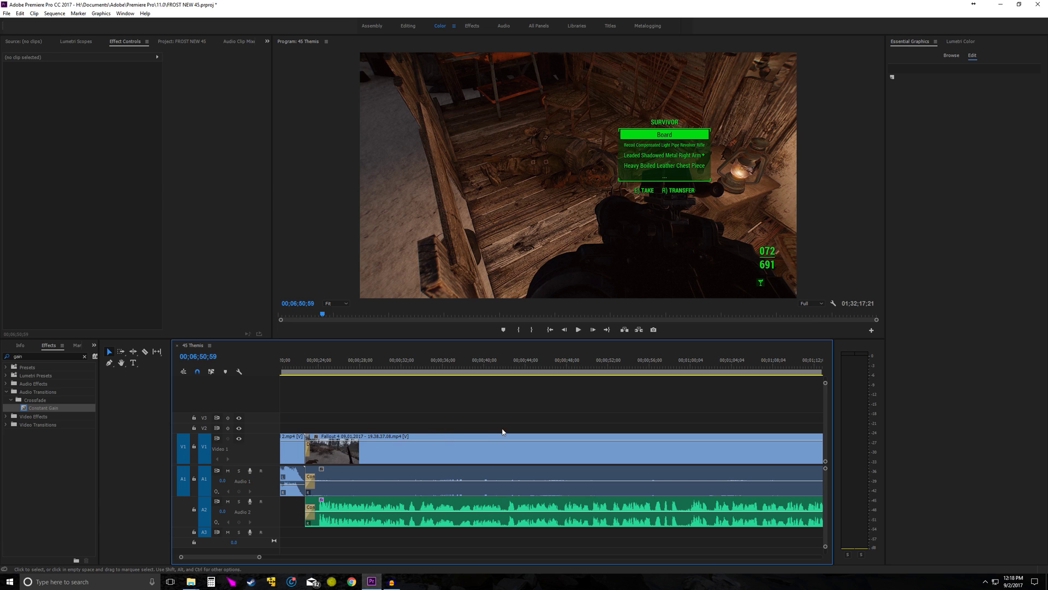
scroll(298, 423, up, 4)
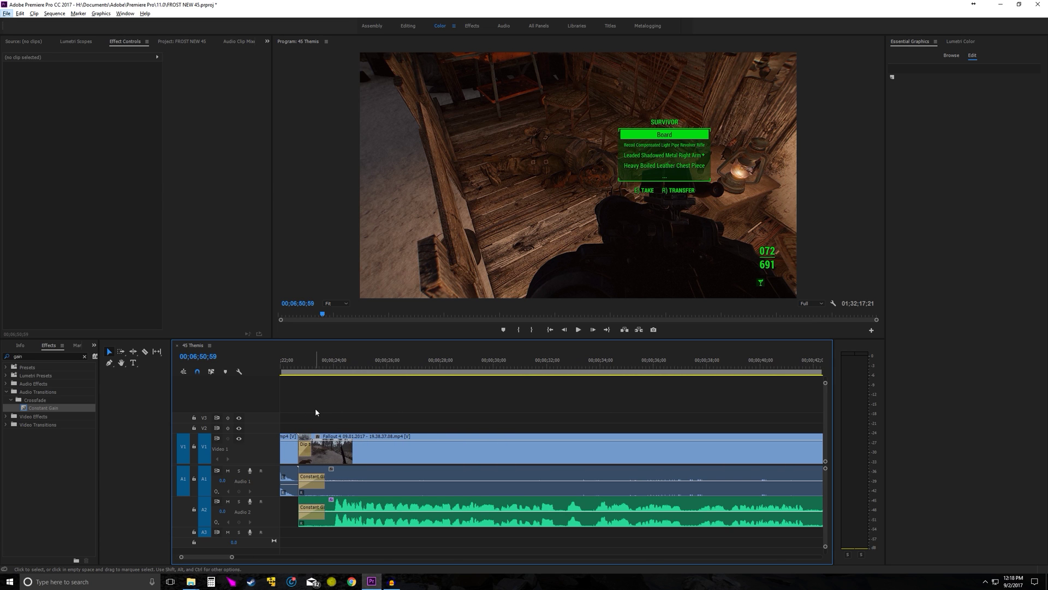
click(337, 364)
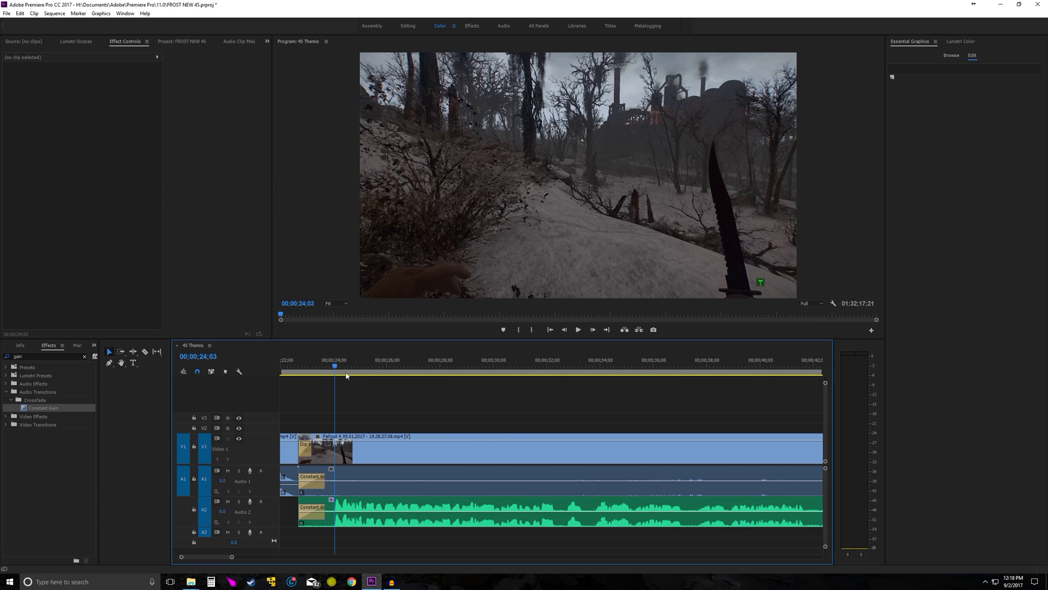
key(space)
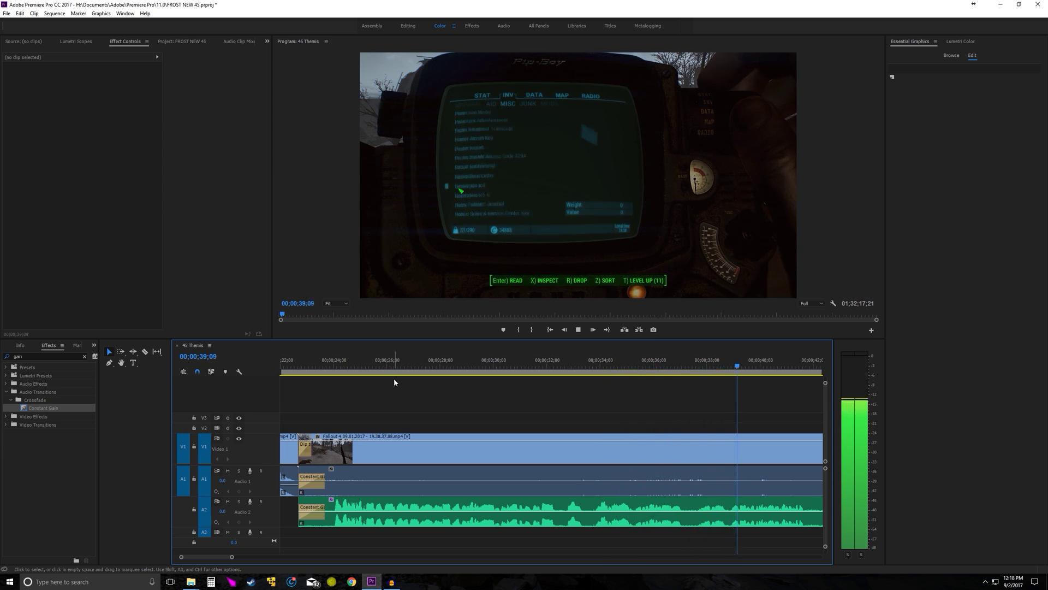
key(space)
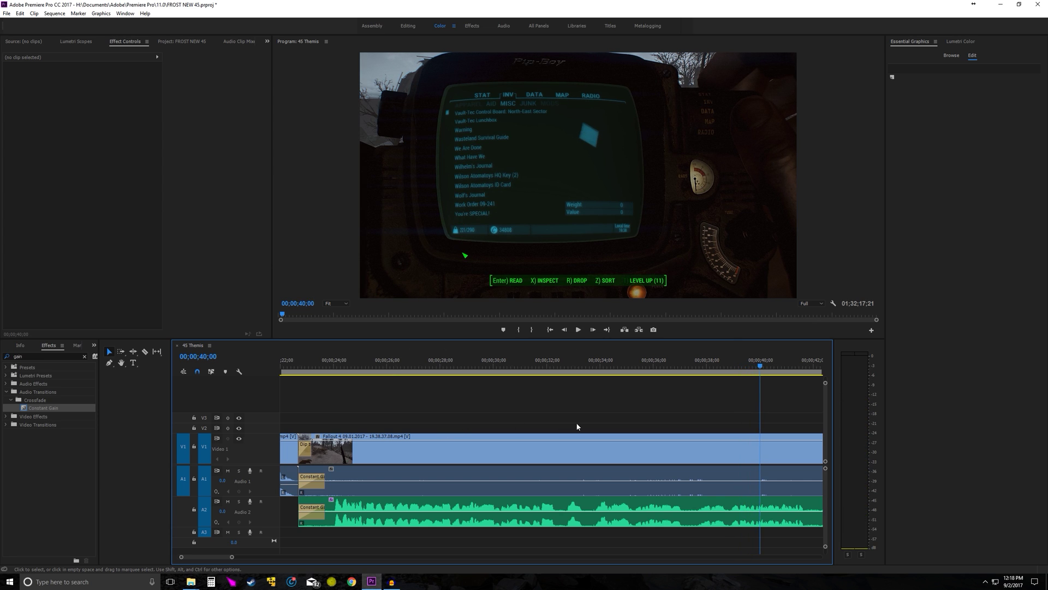
Step: Find the pause as the Pip-Boy opens and split all tracks there at 00;00;32;29
click(543, 369)
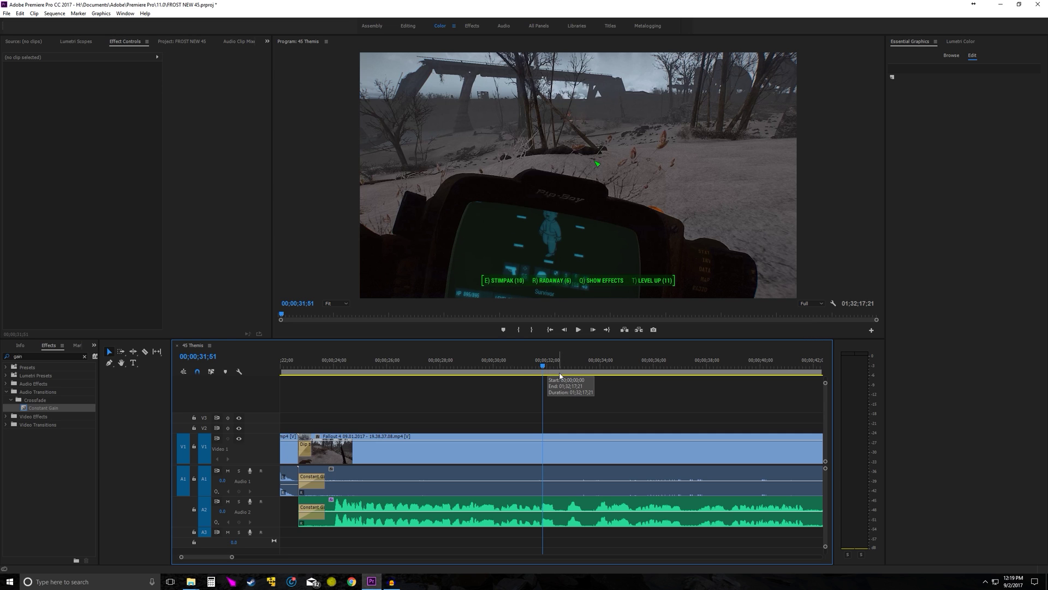
click(560, 375)
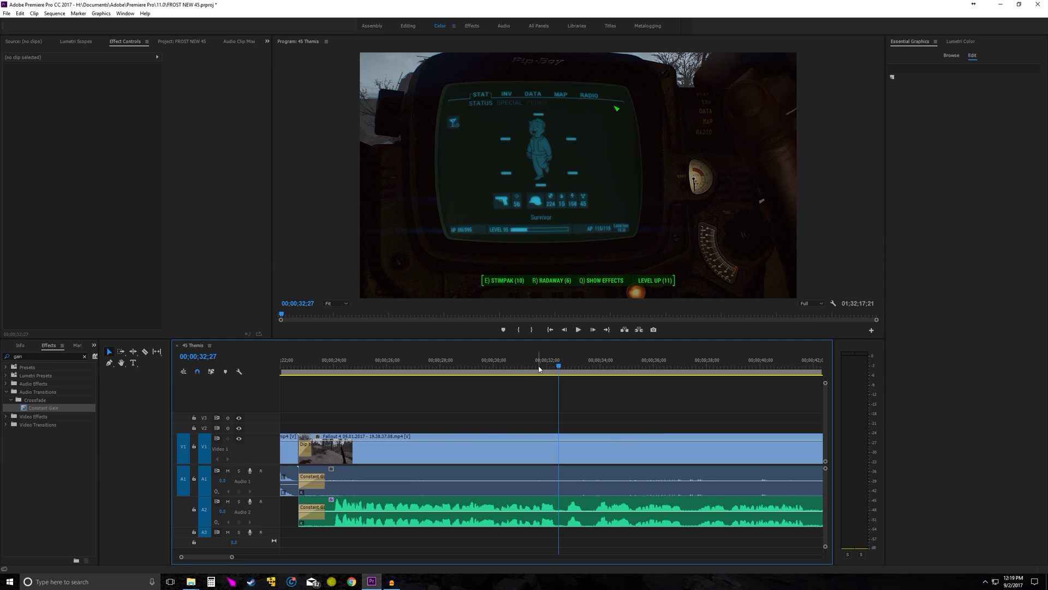
click(556, 373)
key(space)
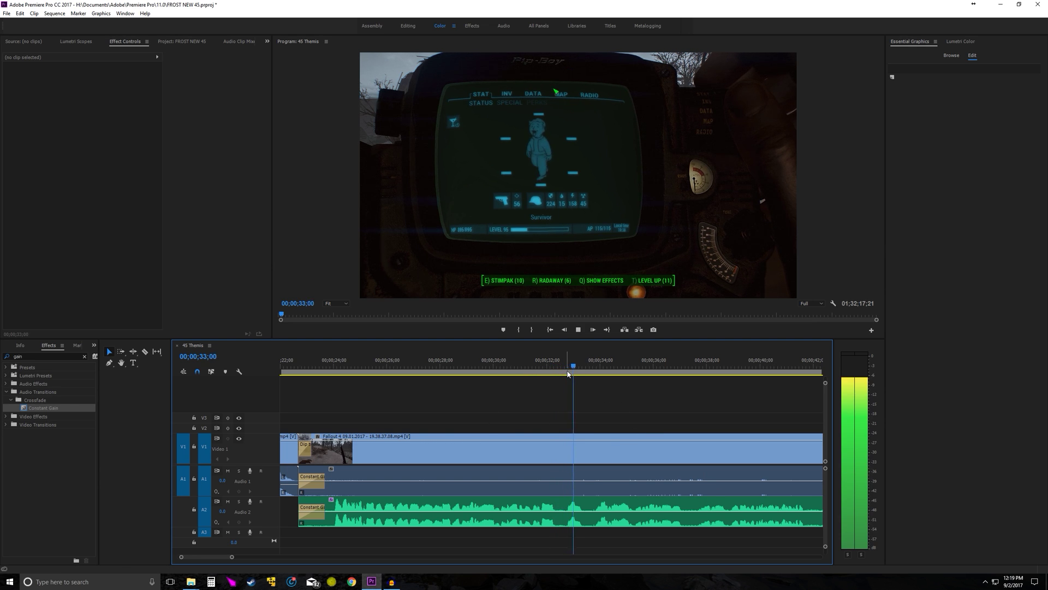
drag(561, 368, 533, 369)
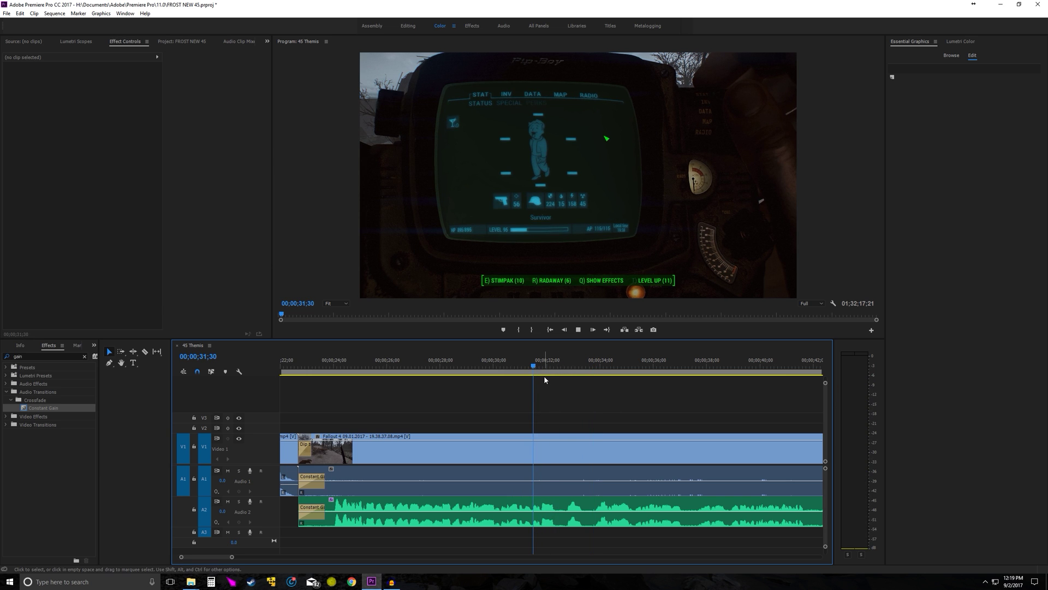
key(space)
key(space)
key(c)
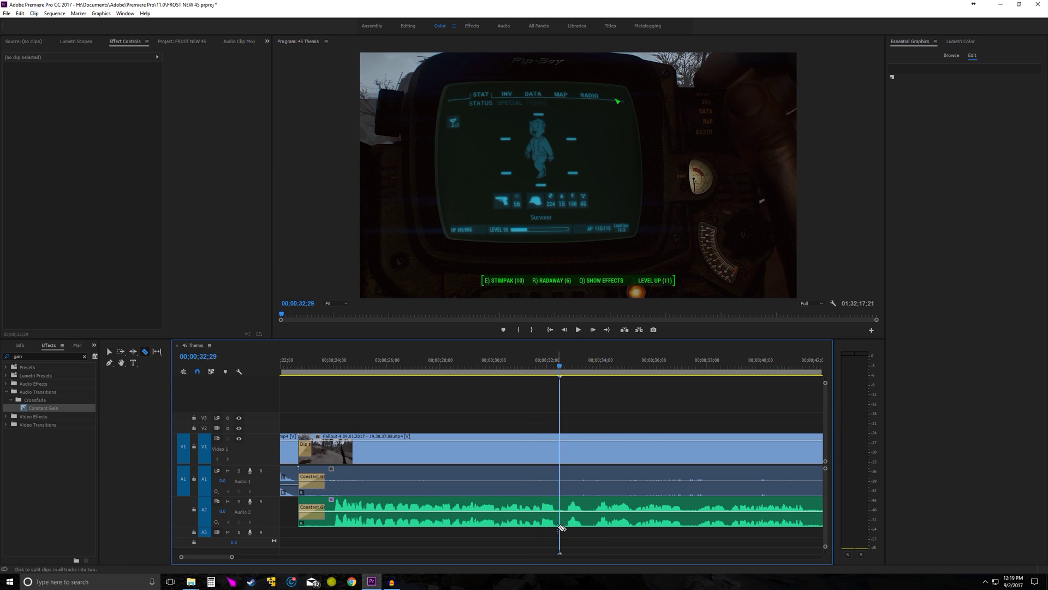
click(559, 448)
Step: Try splitting the gameplay clip and the WAV recording separately just before the existing cut, and undo those splits
key(minus)
key(equal)
key(equal)
key(equal)
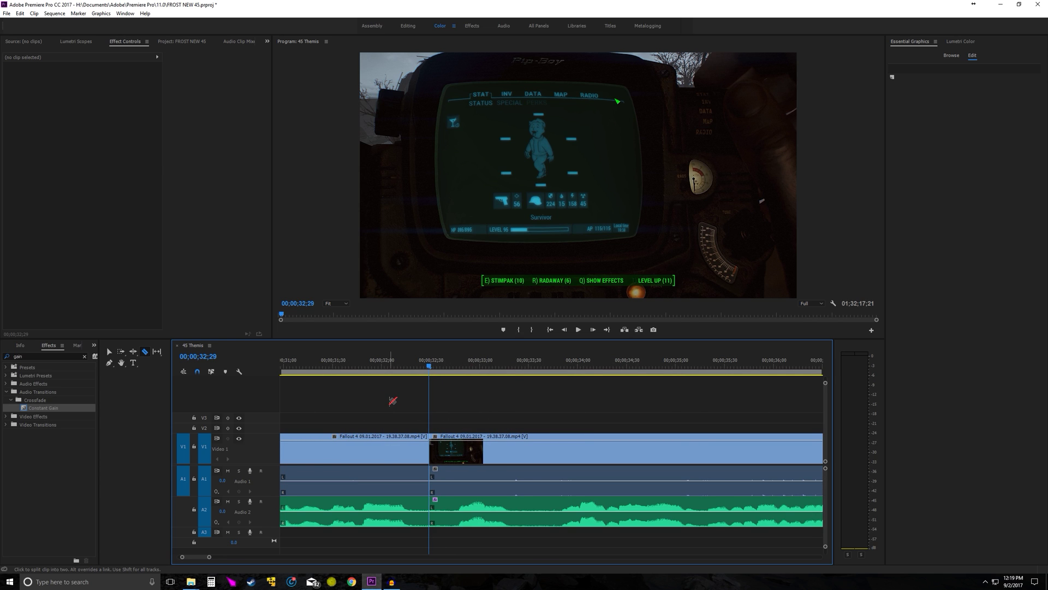
click(412, 446)
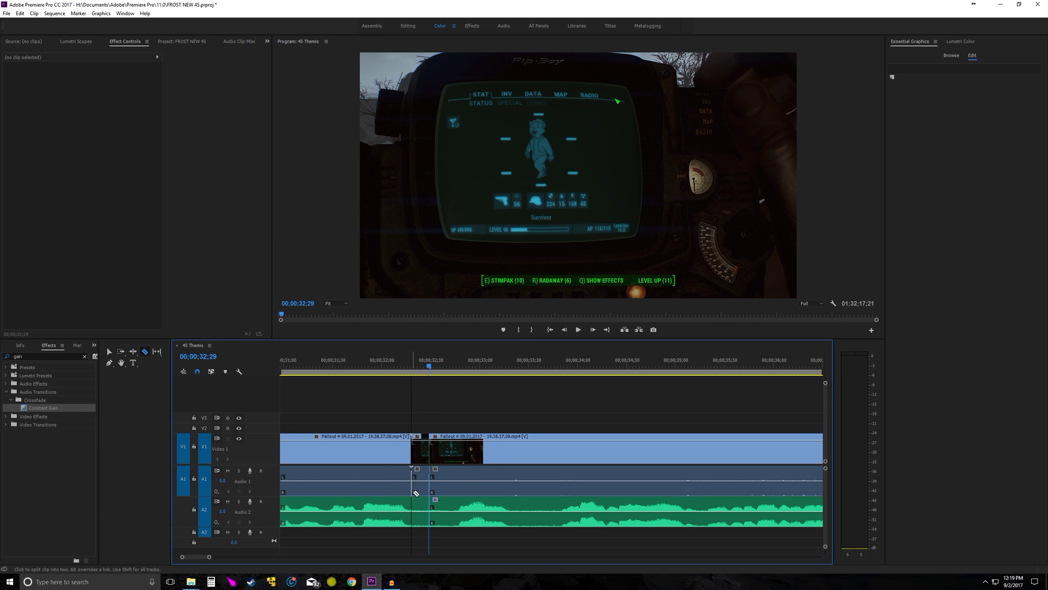
click(414, 521)
key(ctrl+z)
key(ctrl+z)
key(ctrl+z)
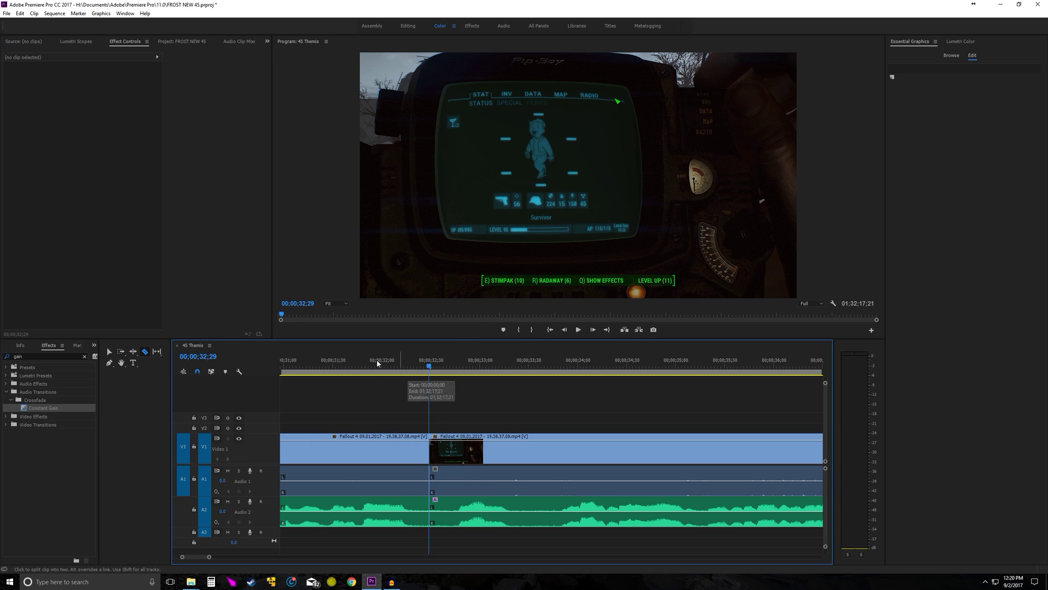
Step: Find the point after the Pip-Boy section ends and split all tracks there at 00;00;42;15
key(v)
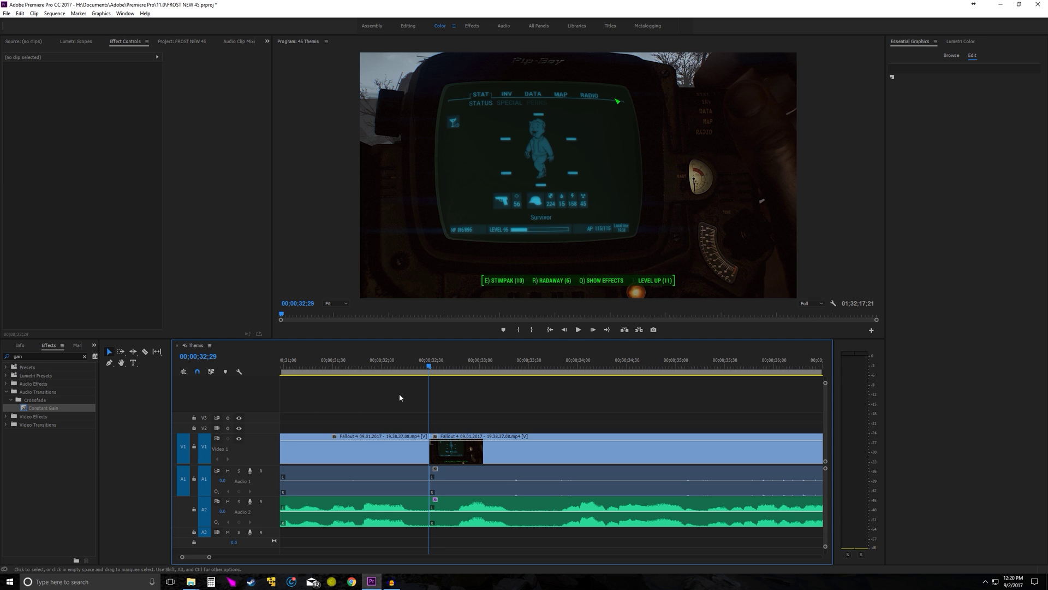
scroll(339, 446, down, 4)
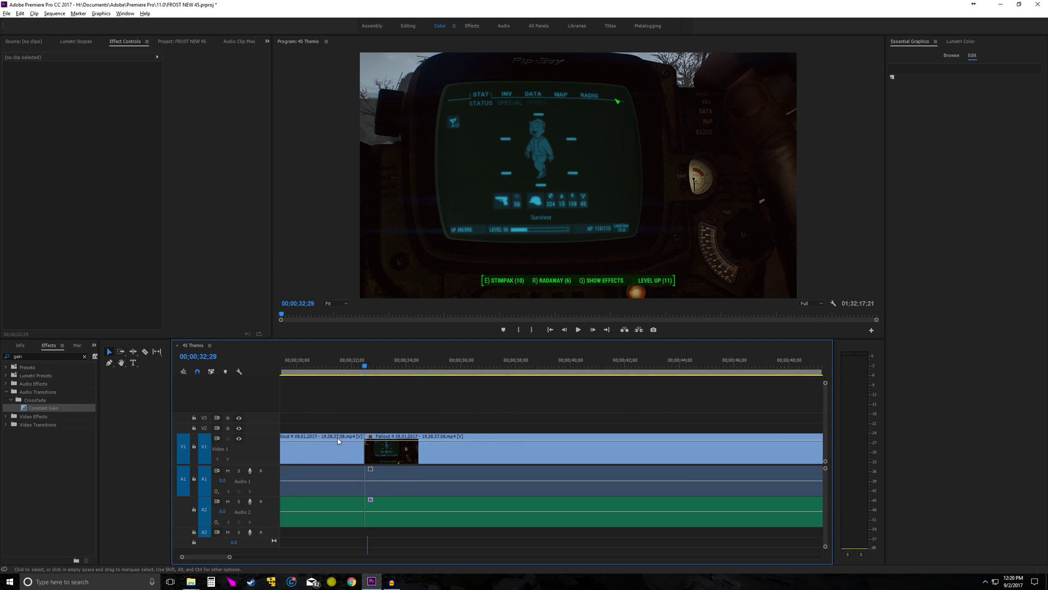
scroll(382, 394, down, 1)
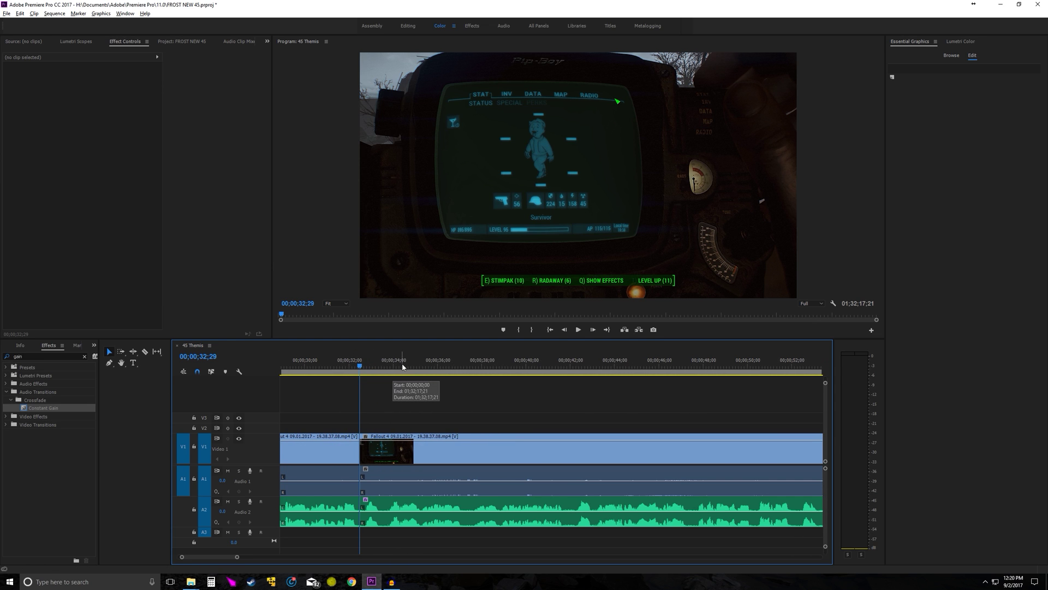
click(545, 373)
key(space)
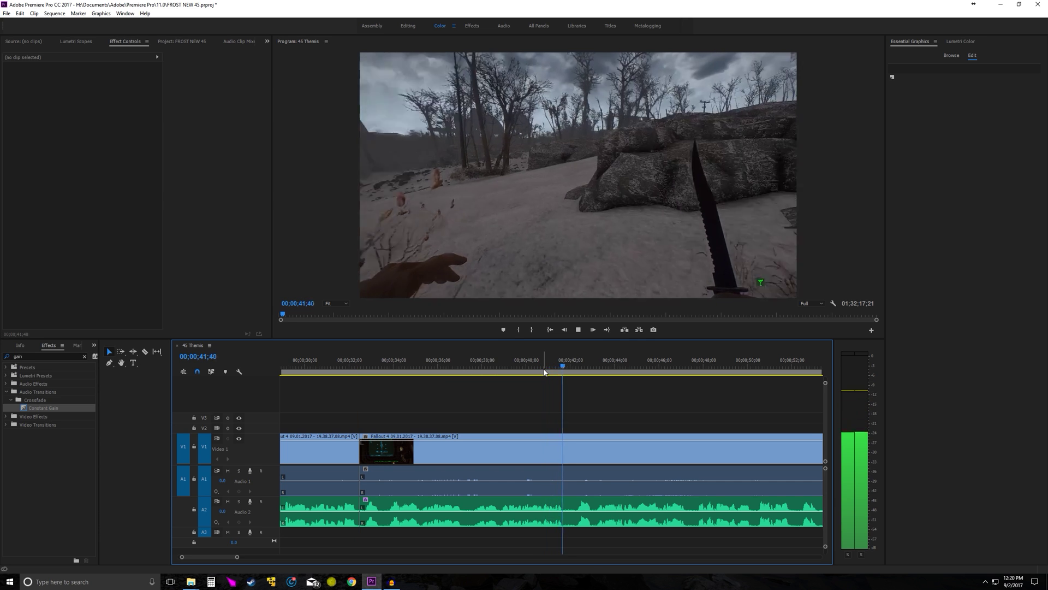
key(space)
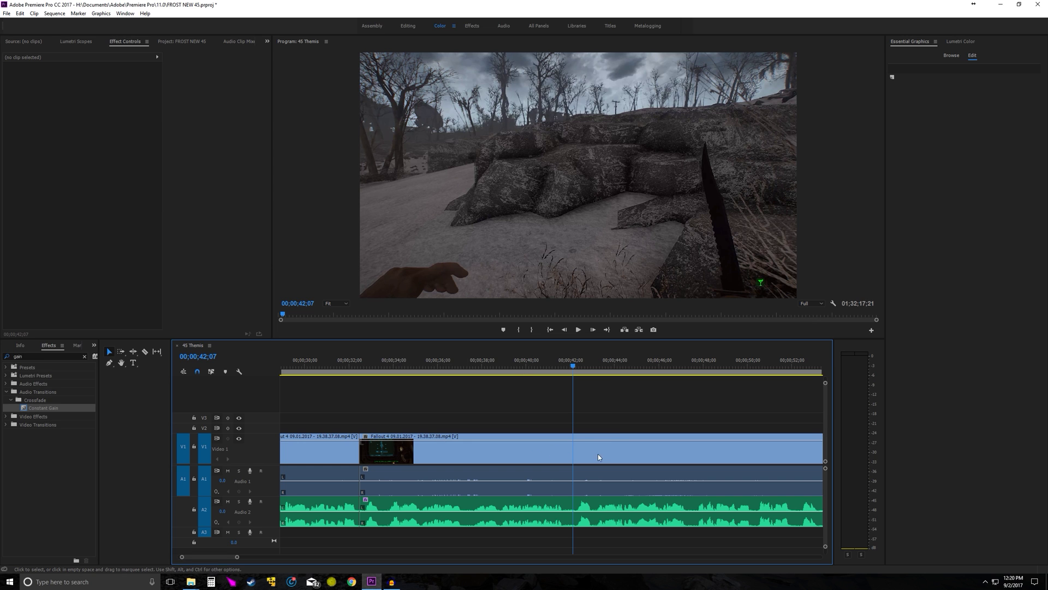
key(equal)
drag(558, 366, 562, 366)
key(c)
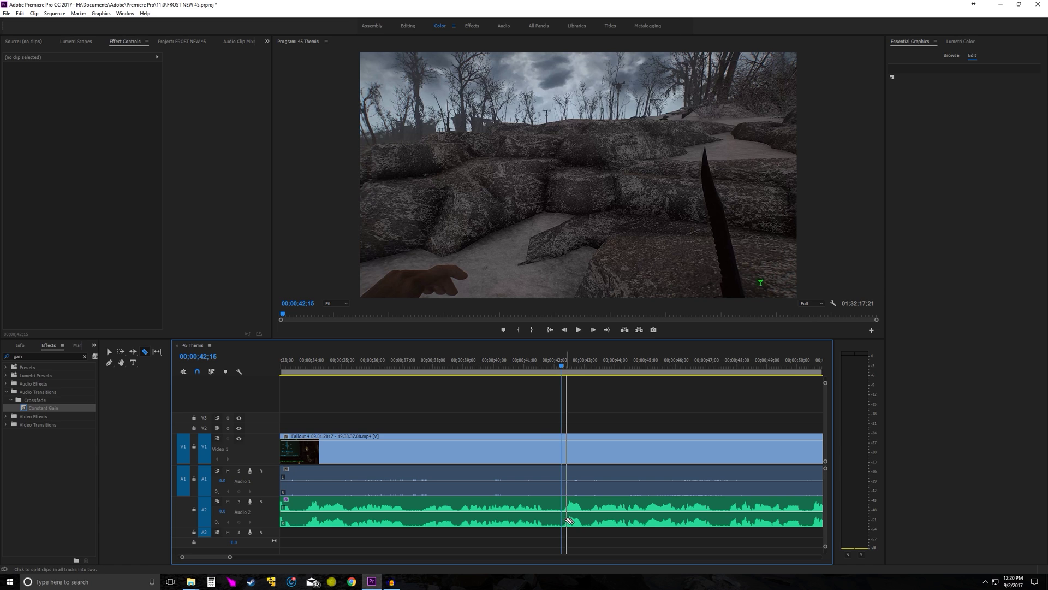
click(568, 520)
key(minus)
key(minus)
key(alt)
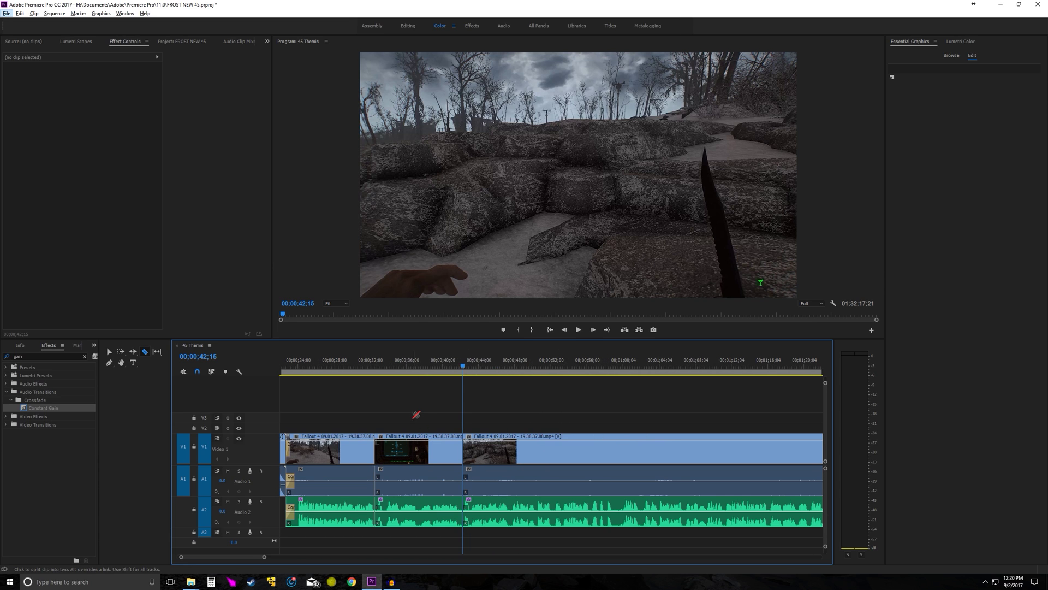
Step: Delete the Pip-Boy segment between the two cuts from all tracks and close the gap with a ripple delete
key(alt)
key(f)
key(v)
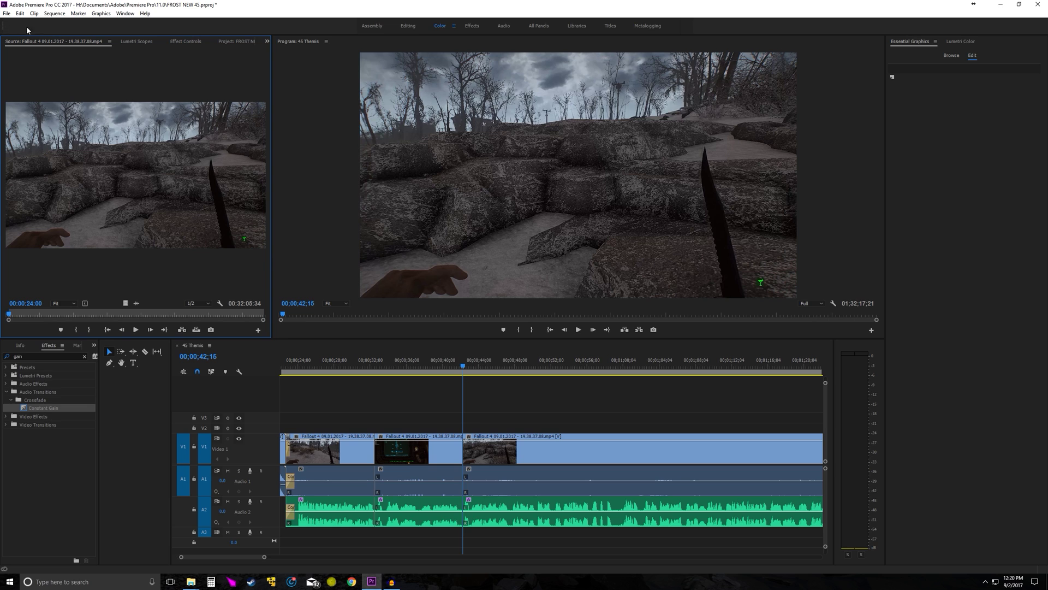
click(230, 43)
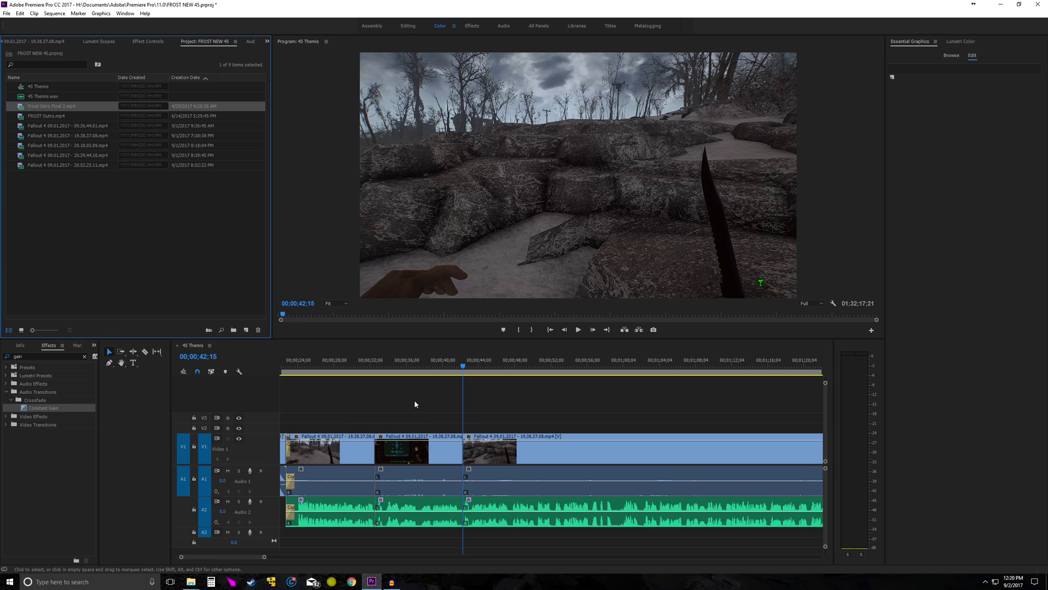
drag(399, 392, 422, 555)
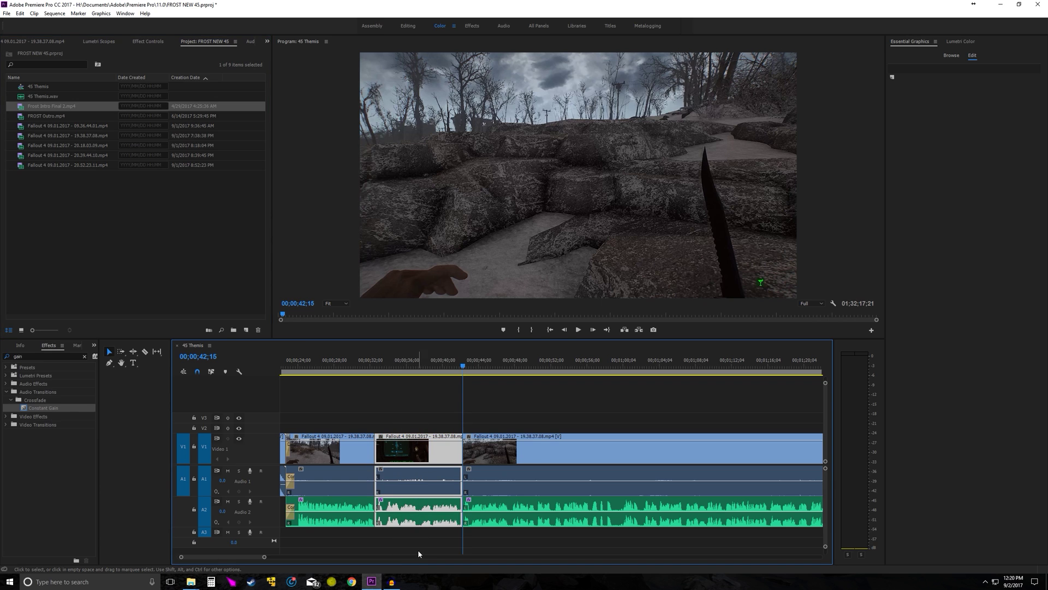
key(Delete)
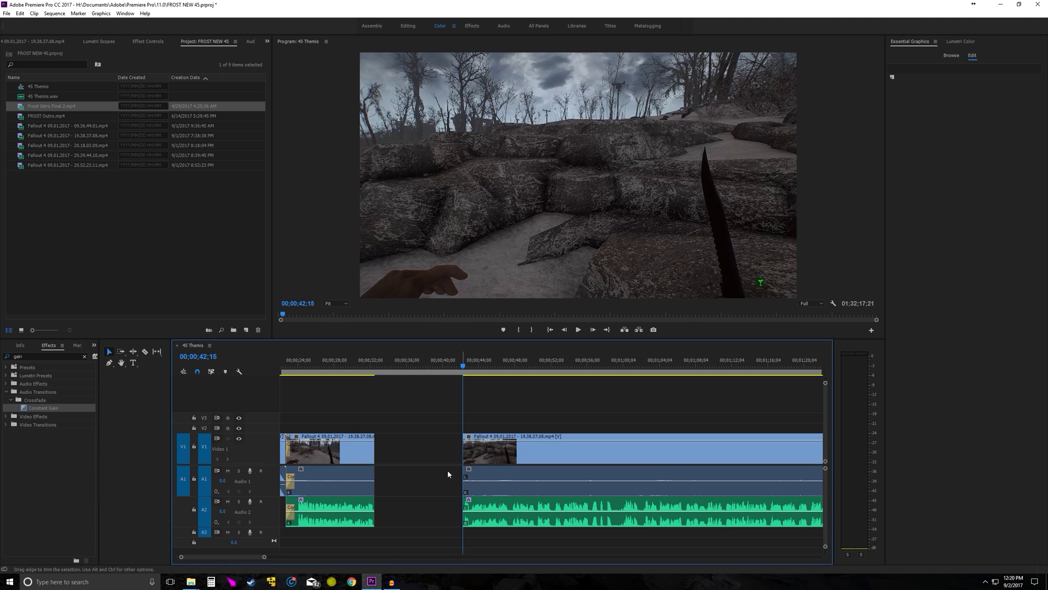
right_click(413, 448)
click(440, 452)
Step: Play across the new join near 00;00;32;29 to check the cut, and return the playhead to it
click(375, 366)
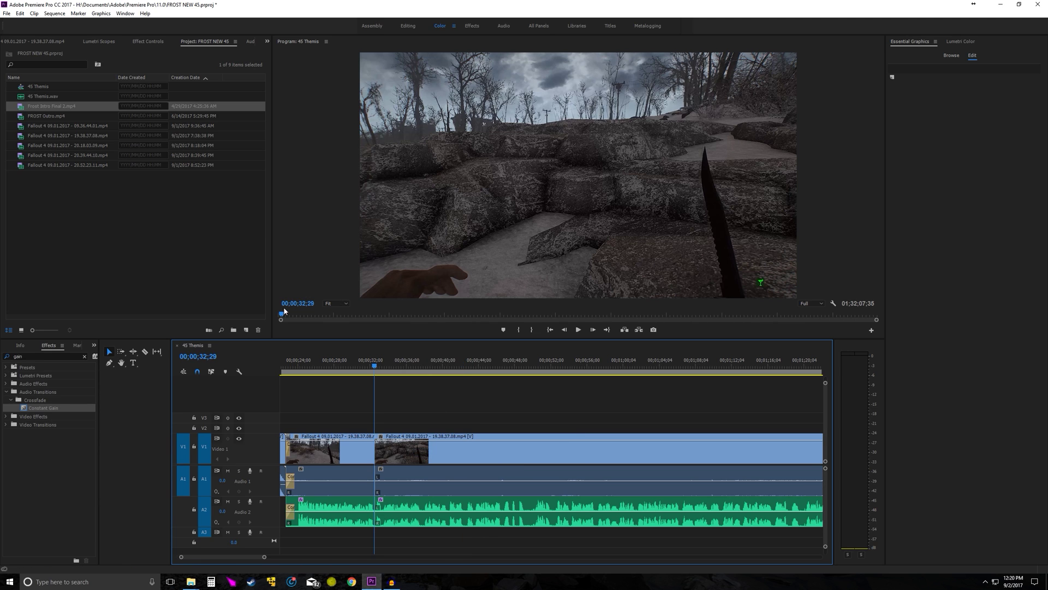
click(361, 372)
key(space)
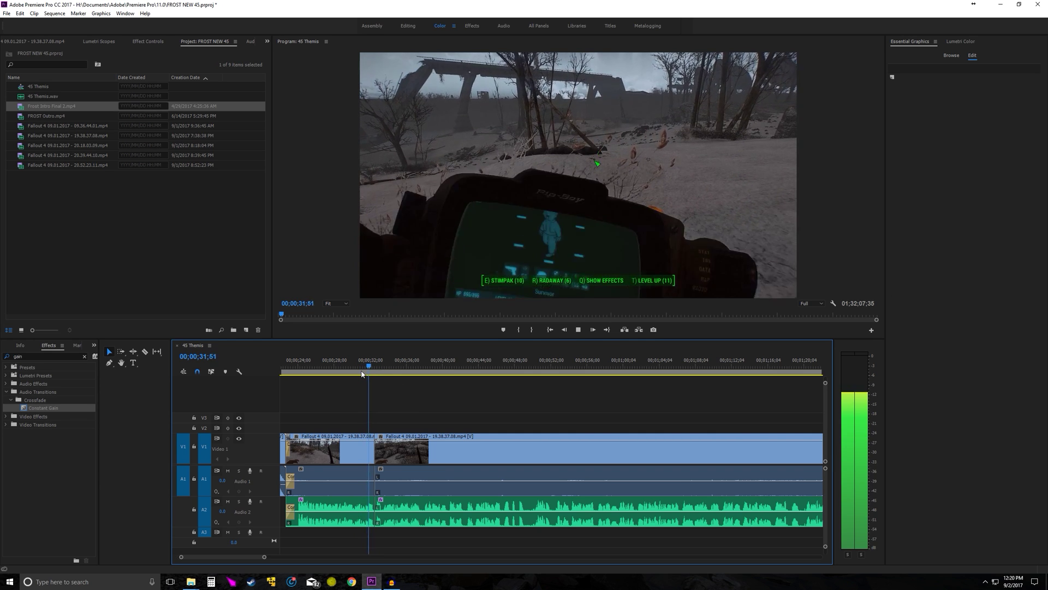
key(space)
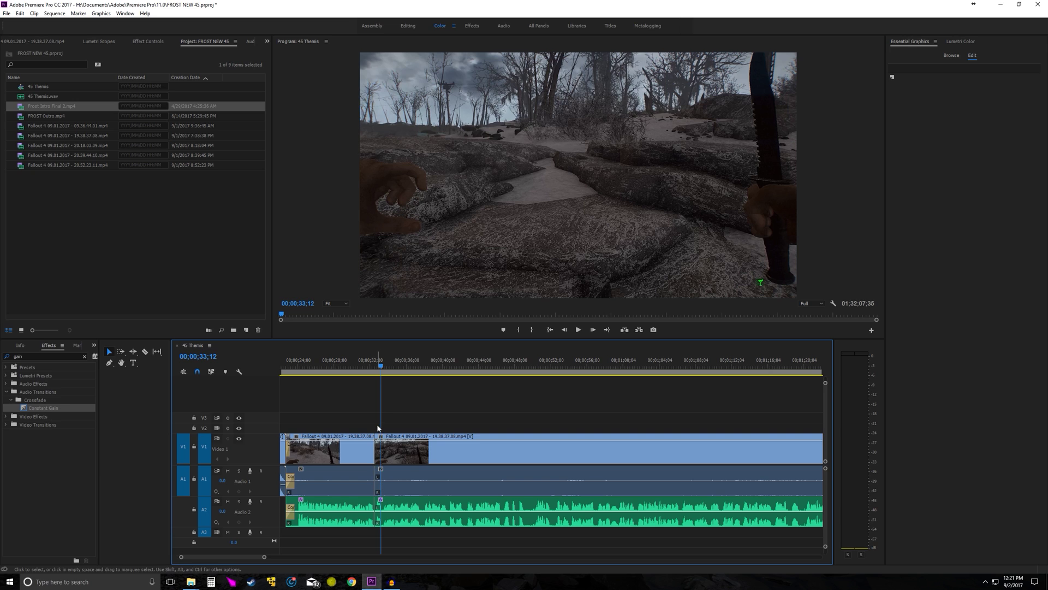
key(Up)
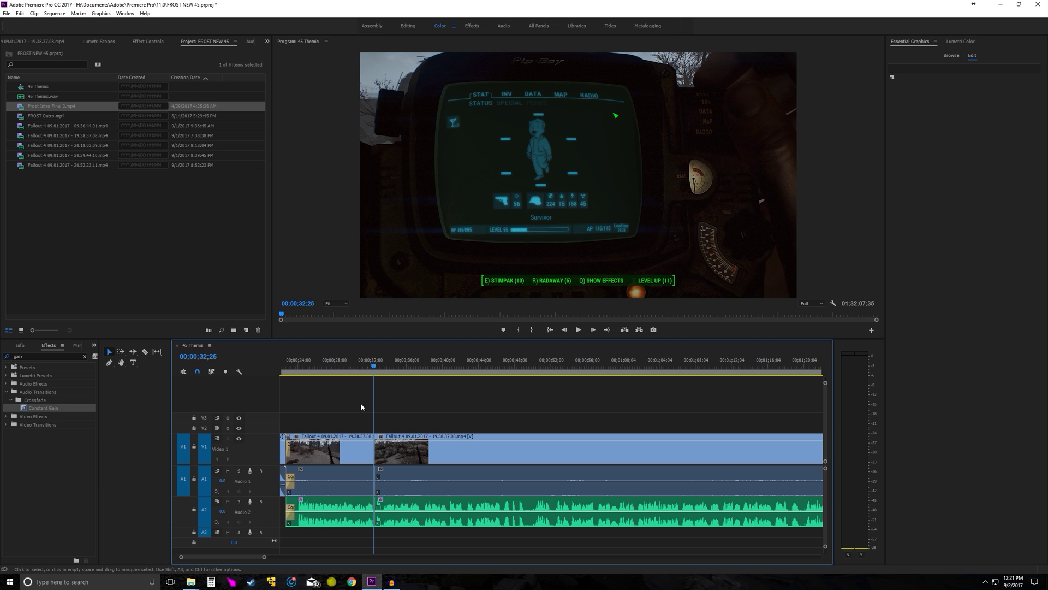
Step: Apply a Constant Gain crossfade to the Audio 1 clips at the join near 00;00;32 and play across it
drag(368, 369, 382, 369)
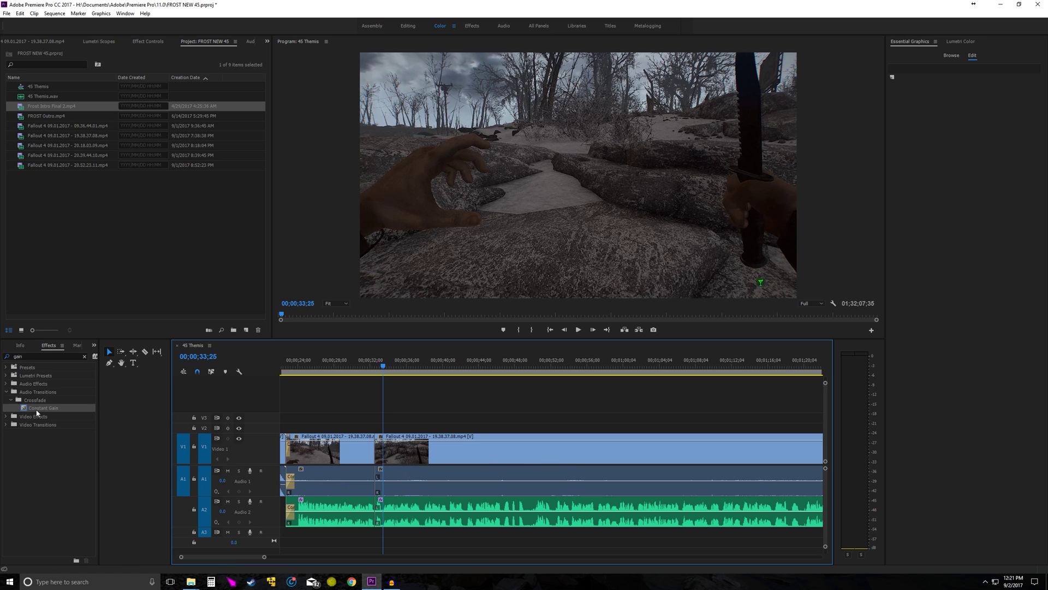
drag(35, 409, 378, 483)
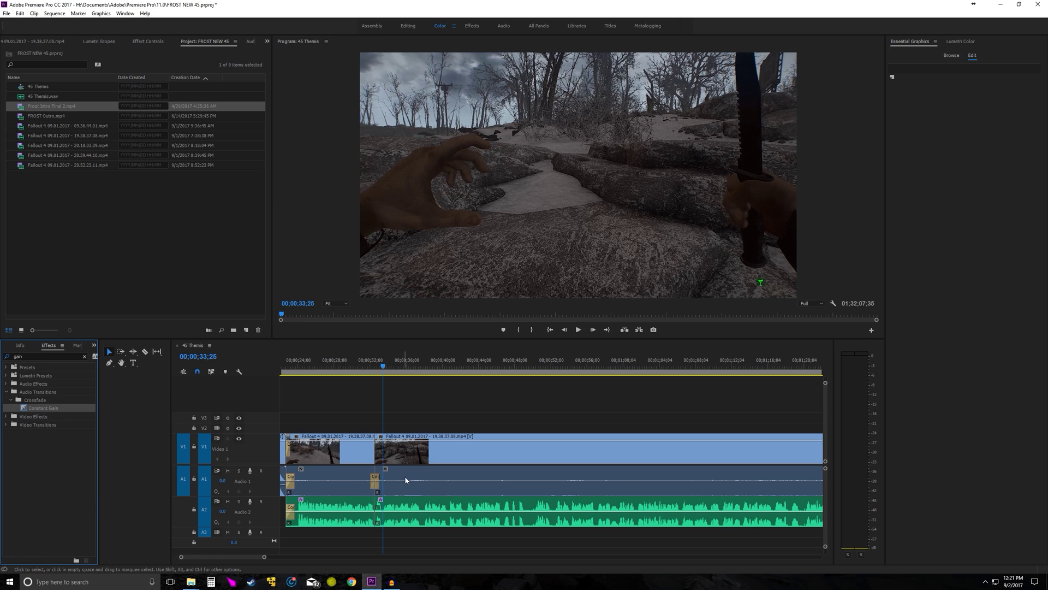
click(375, 446)
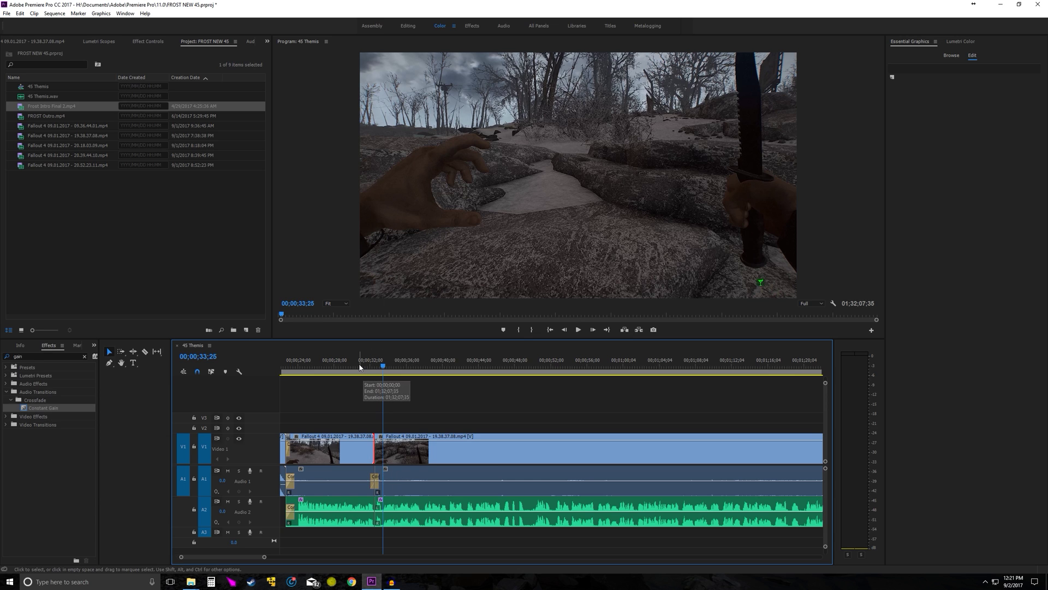
click(375, 503)
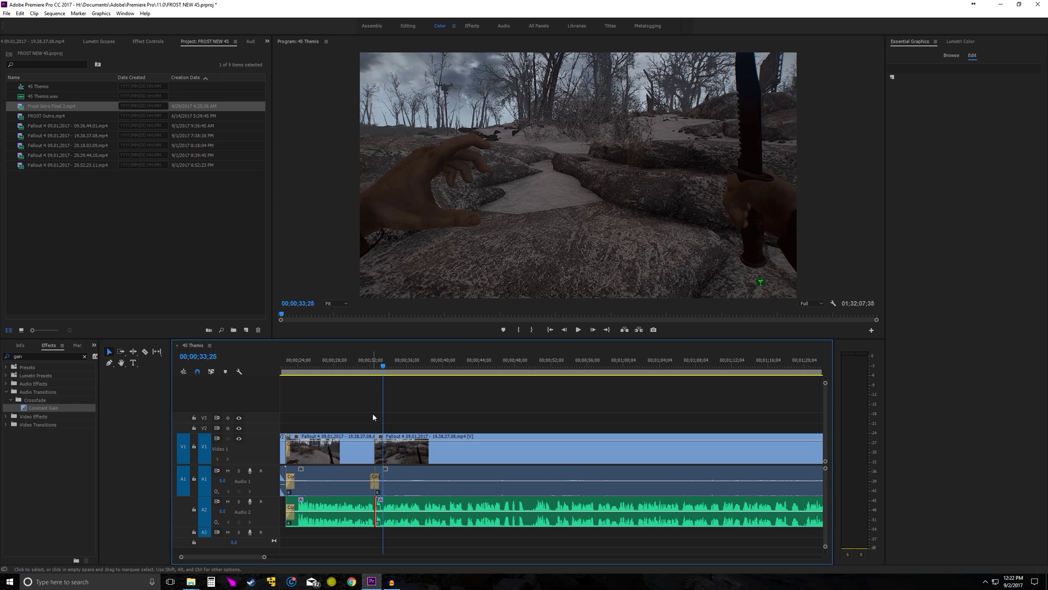
drag(373, 375, 365, 375)
key(space)
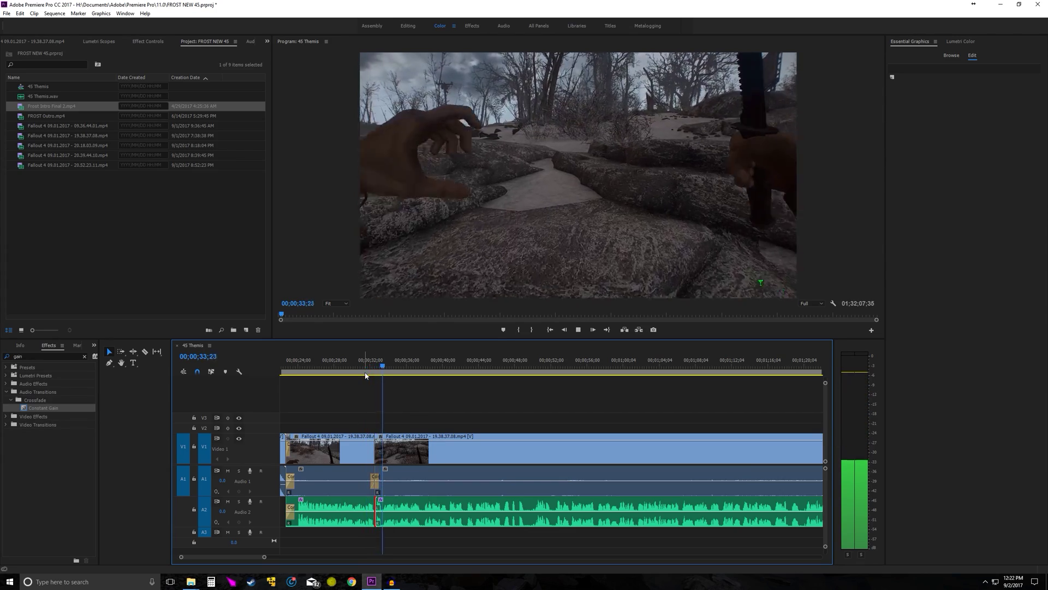
key(space)
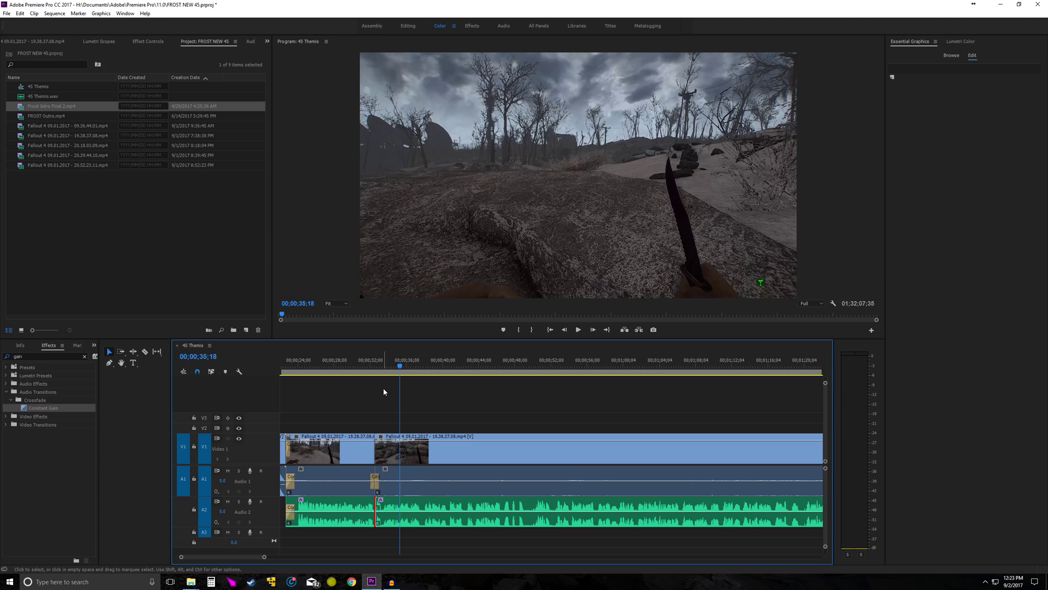
Step: Try a Clock Wipe transition on the Video 1 join near 00;00;32, preview it, and delete the transition
click(73, 360)
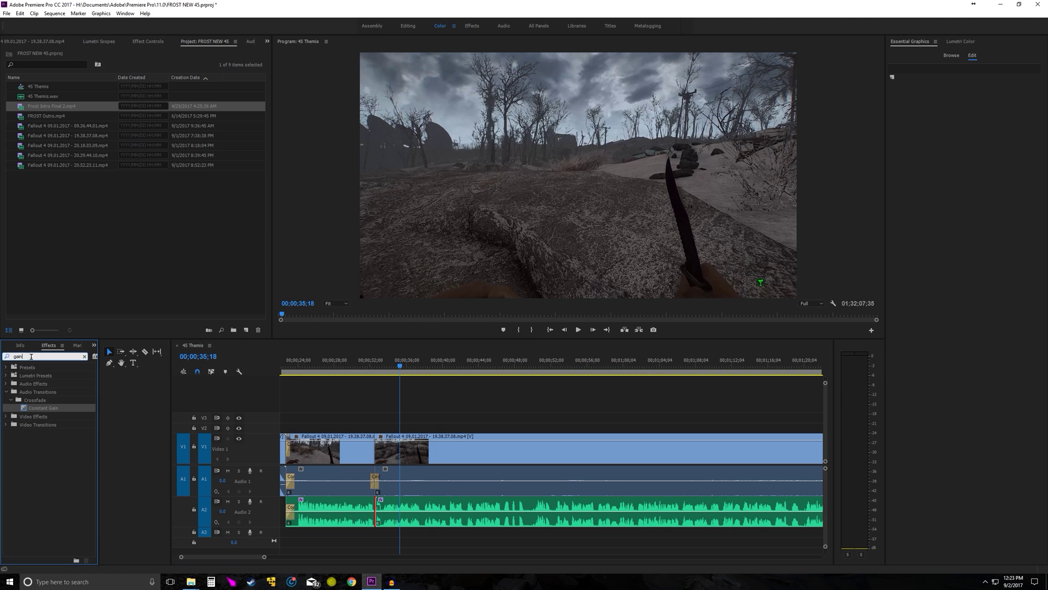
text(clo)
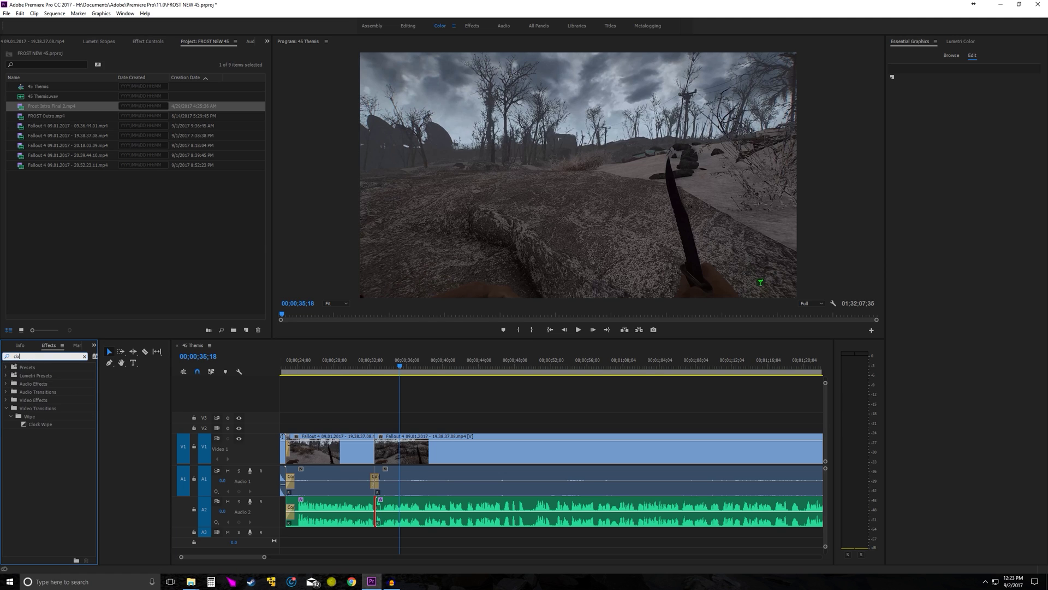
click(40, 424)
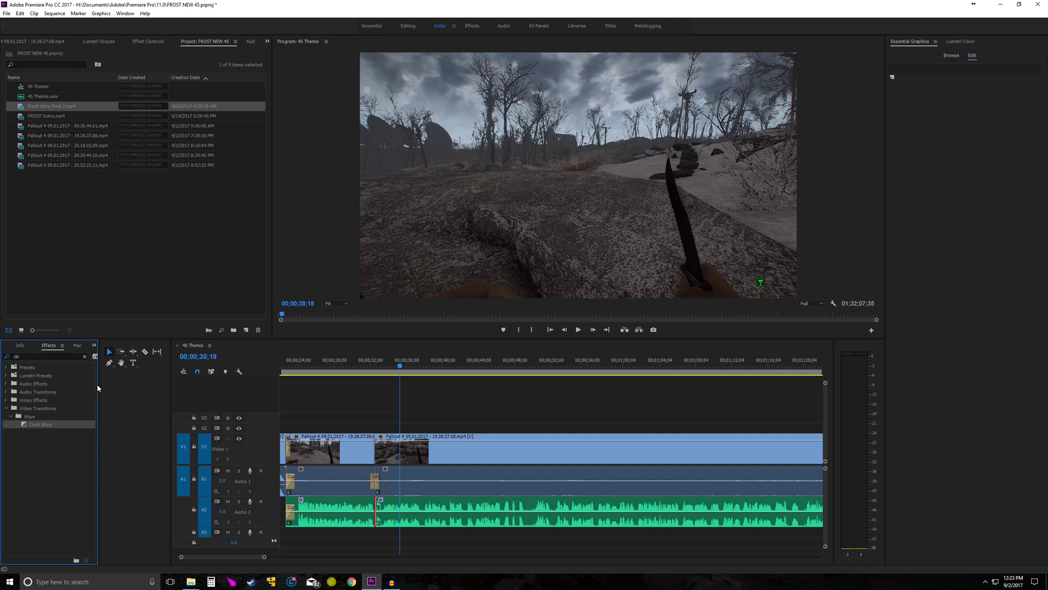
drag(36, 429, 376, 450)
click(374, 373)
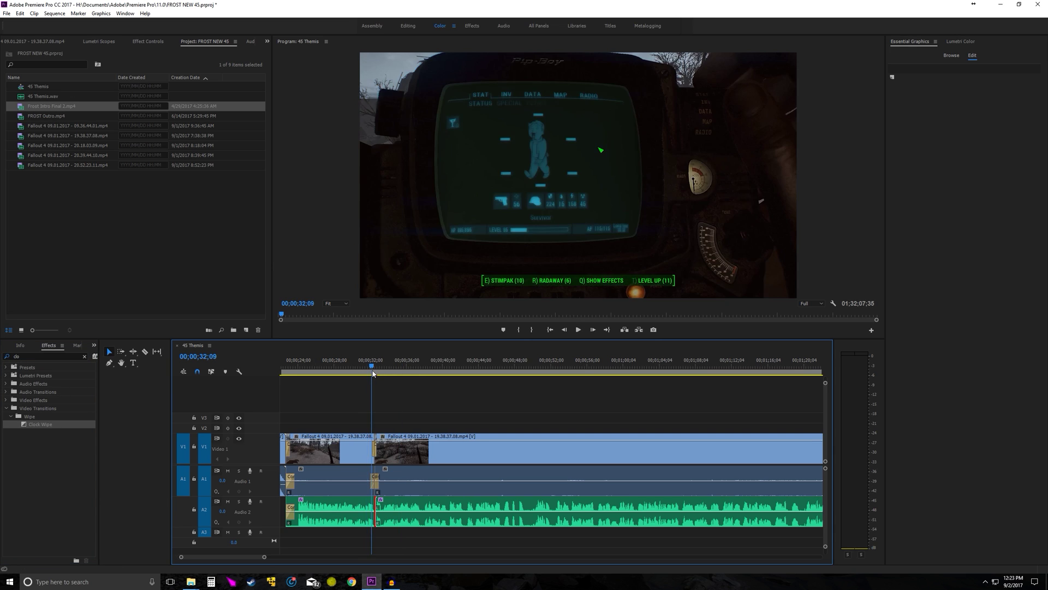
key(space)
key(space)
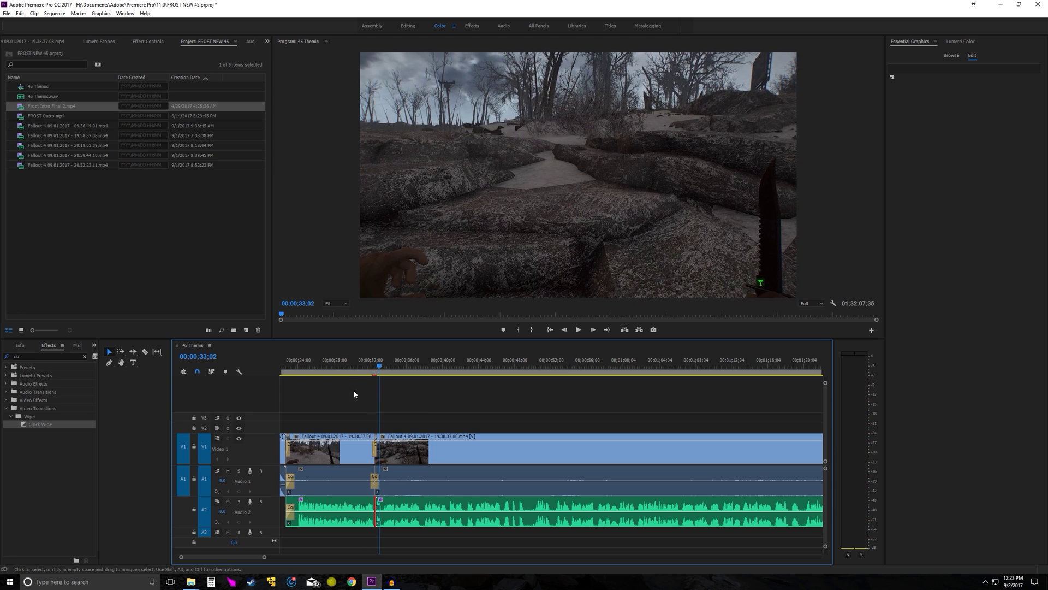
click(374, 446)
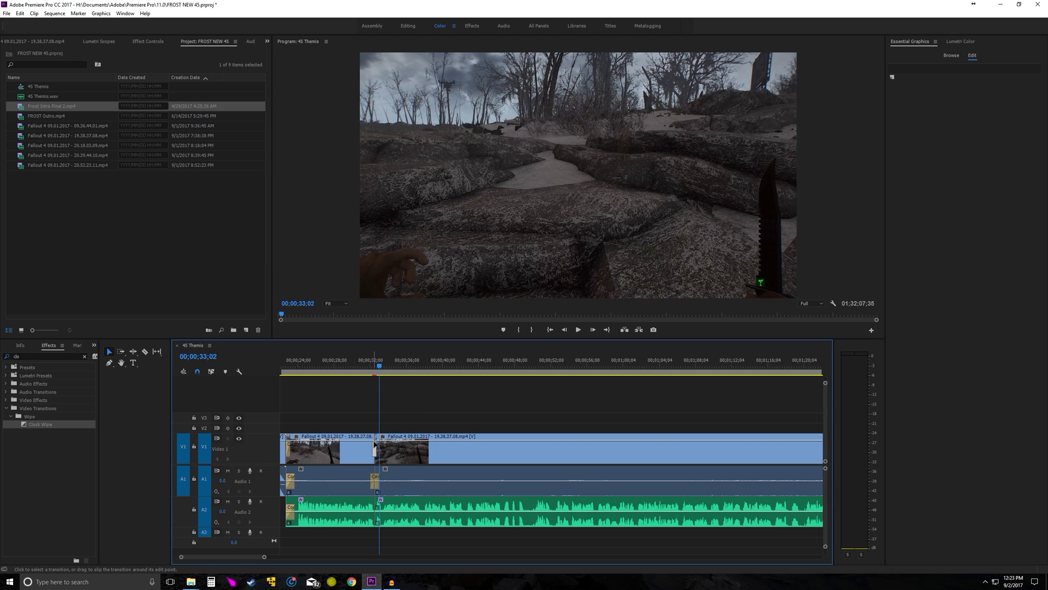
key(Delete)
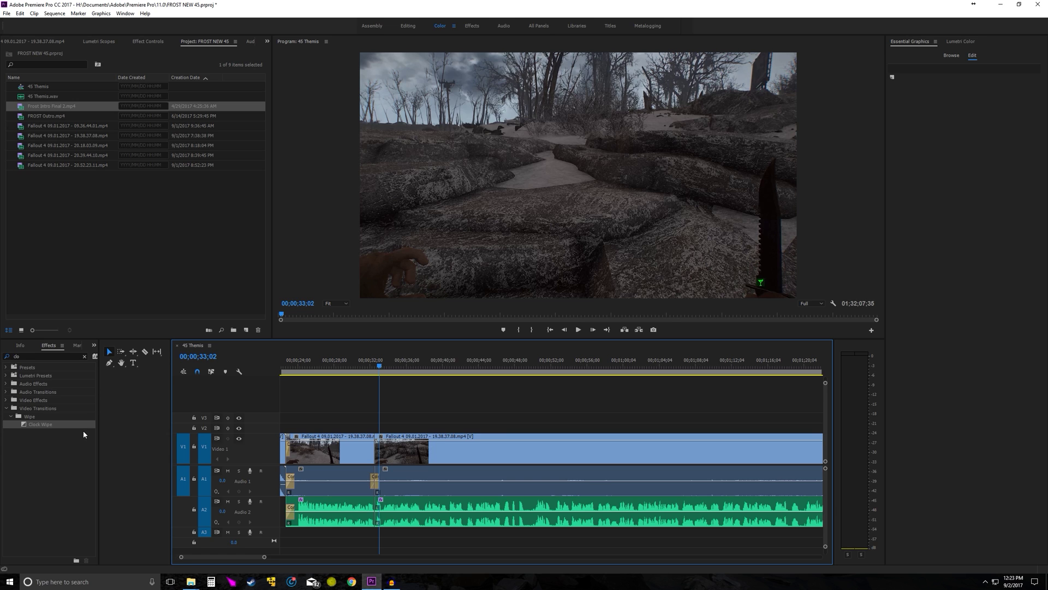
Step: Examine the WAV recording up close by playing from about 00;00;45 to 00;00;54
drag(381, 366, 385, 370)
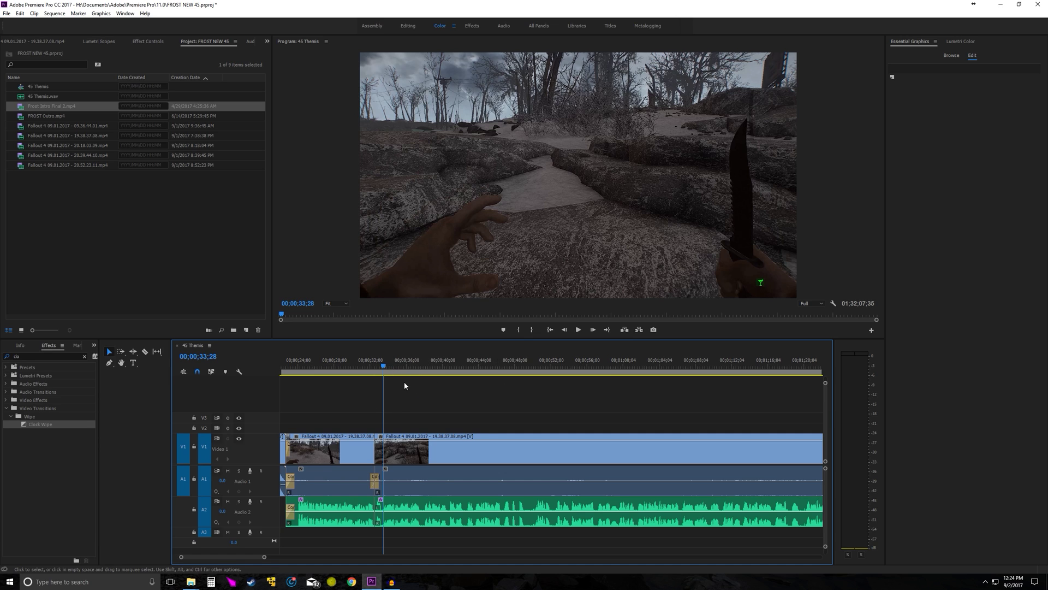
drag(421, 365, 437, 384)
key(minus)
key(equal)
key(equal)
key(equal)
key(equal)
click(390, 365)
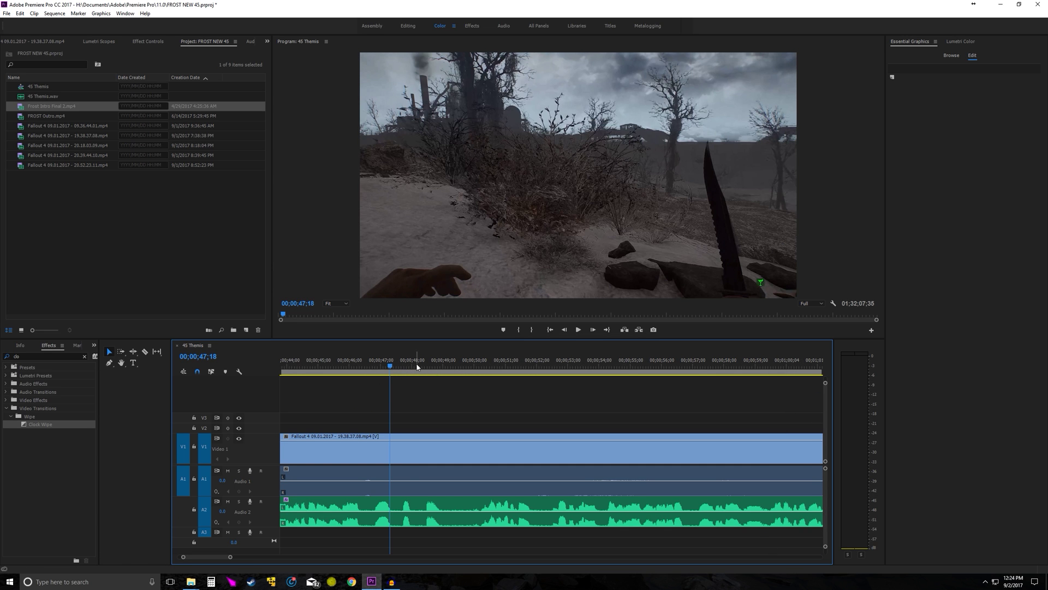
click(417, 366)
click(358, 365)
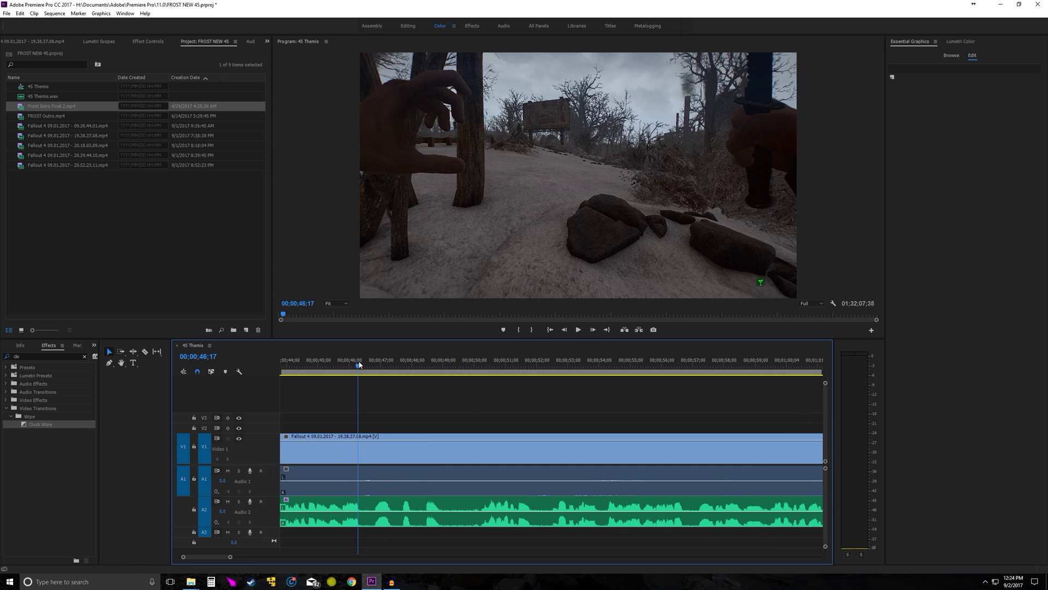
click(317, 365)
key(space)
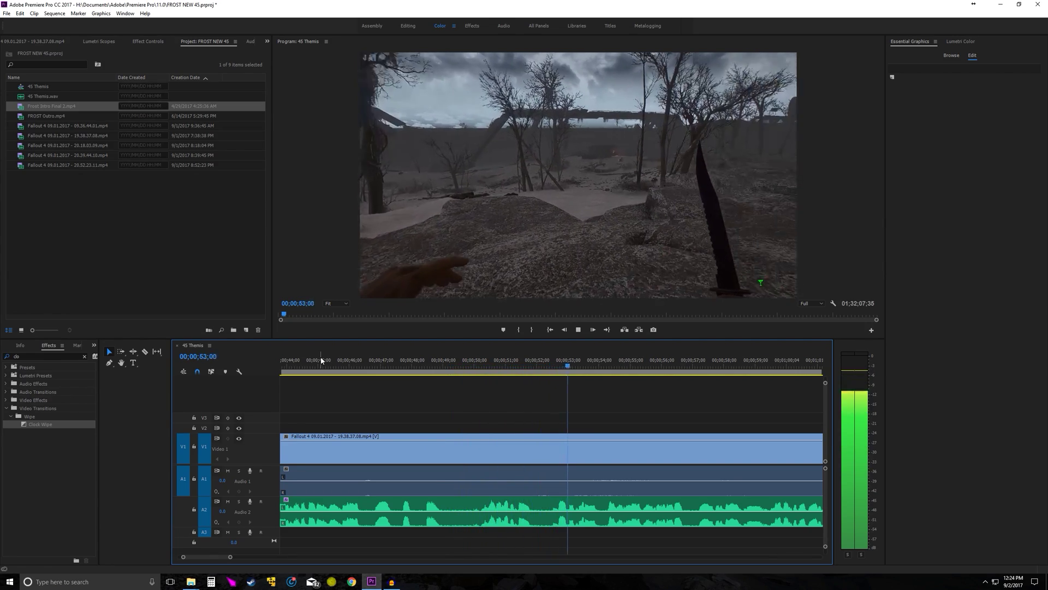
key(space)
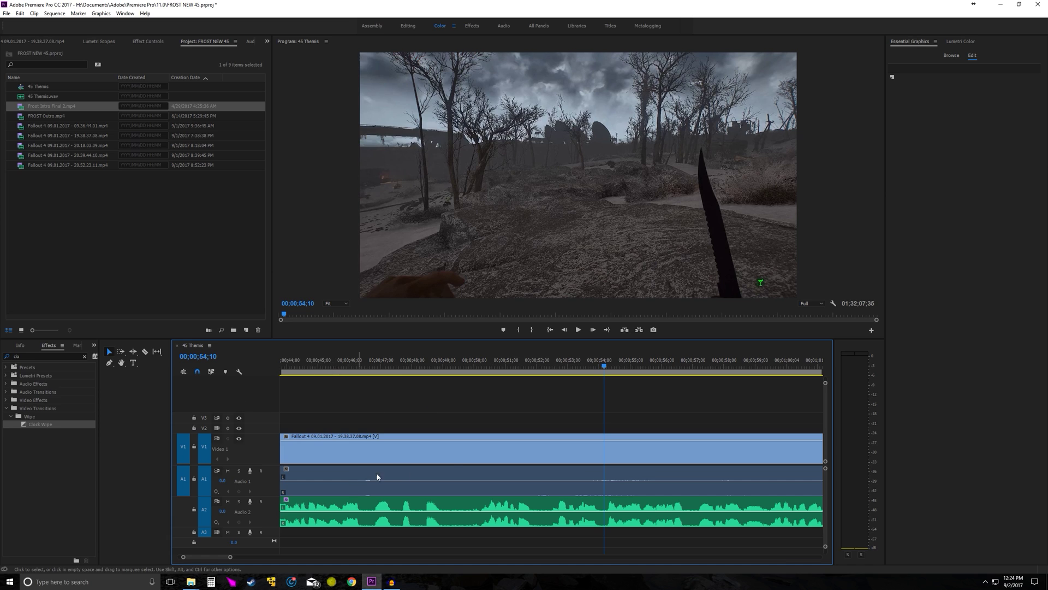
Step: Split only the Audio 2 recording at about 00;00;46;30 and 00;00;47;30, and delete the section between the cuts
click(370, 372)
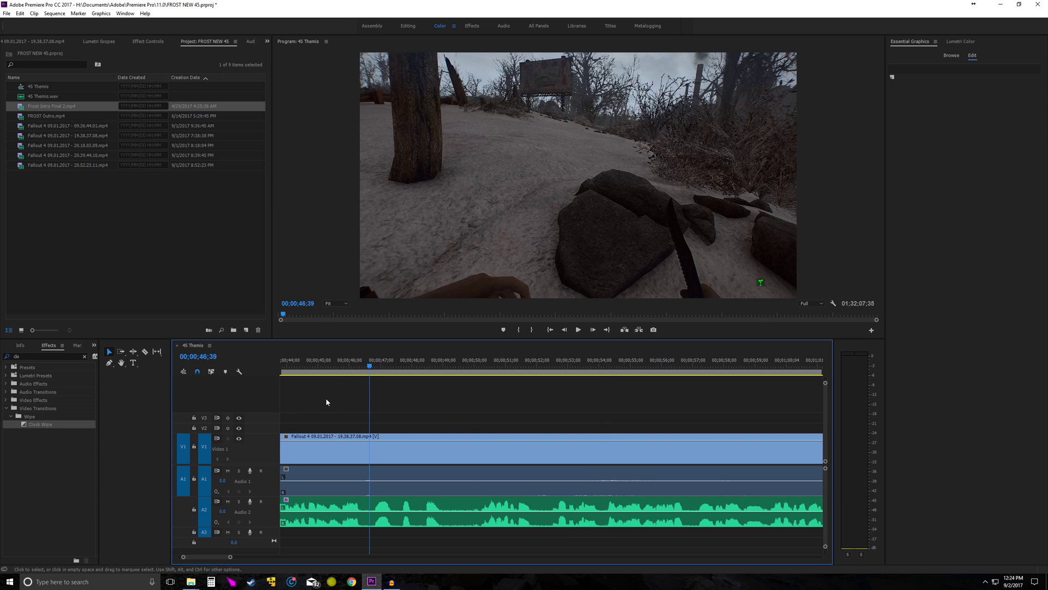
click(329, 363)
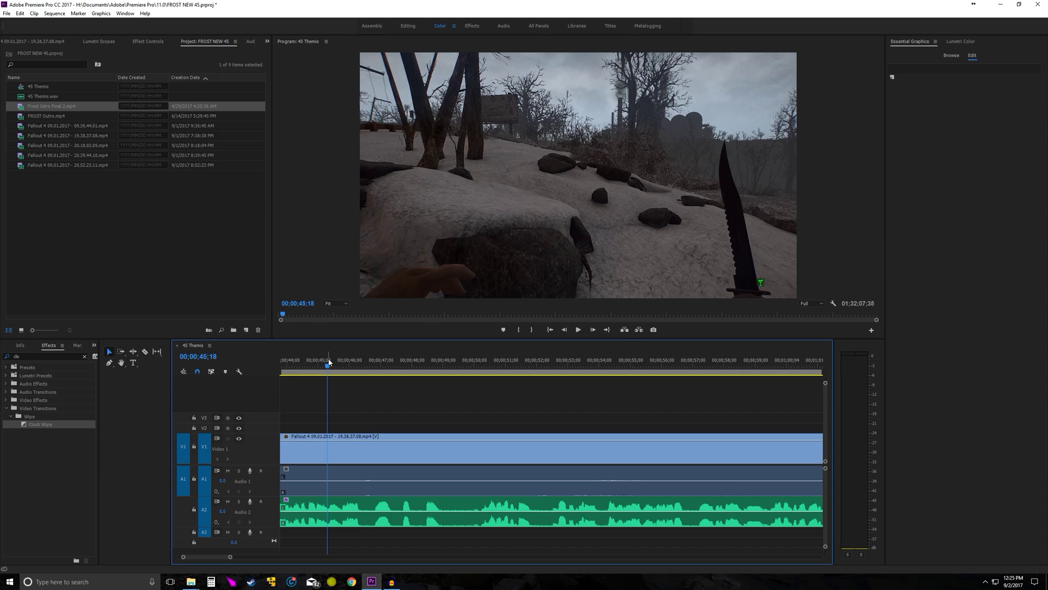
key(space)
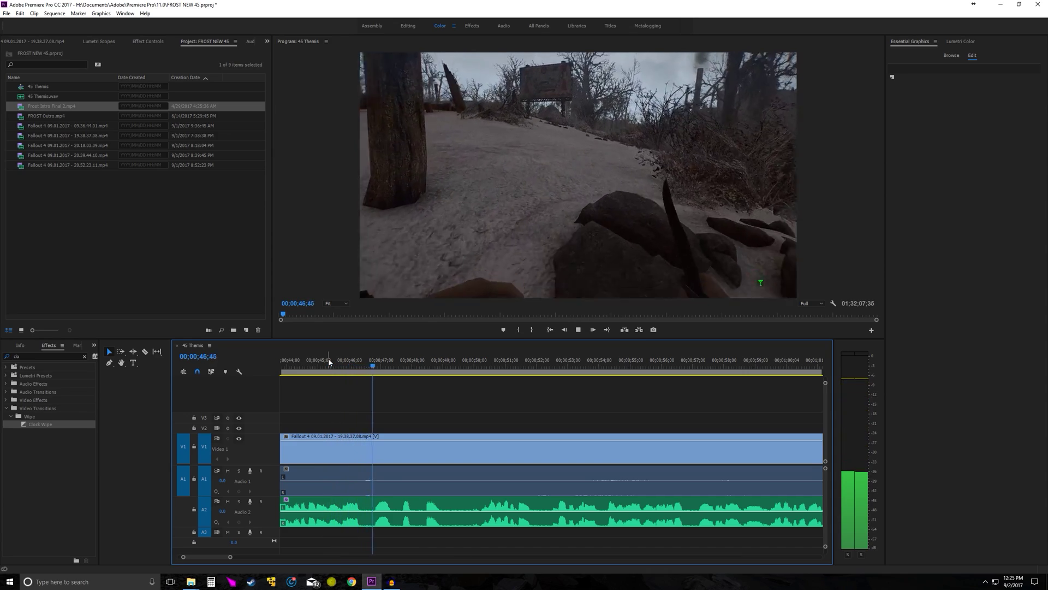
key(space)
click(365, 363)
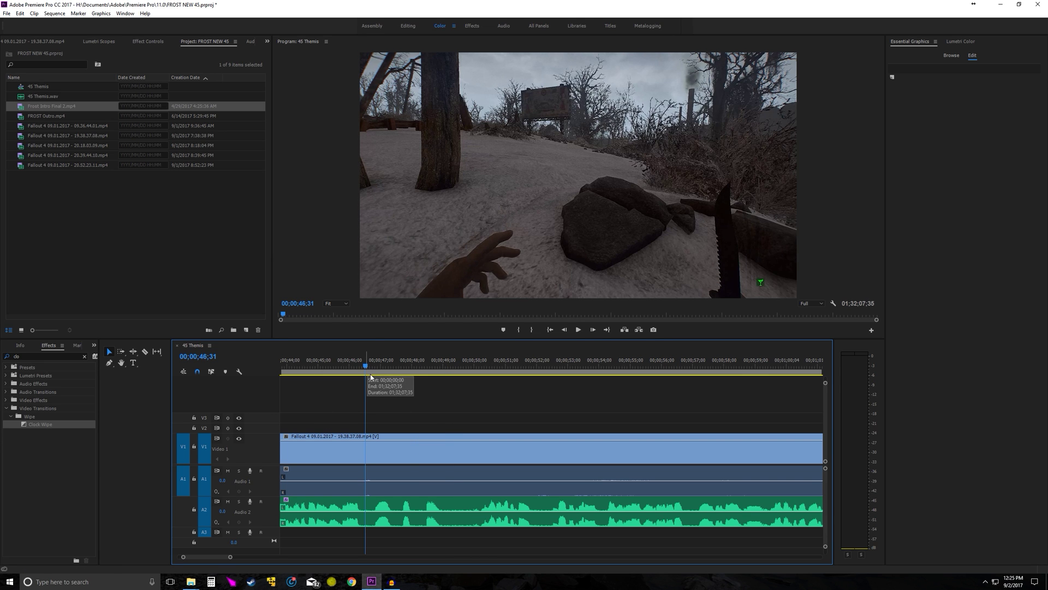
drag(377, 368, 417, 360)
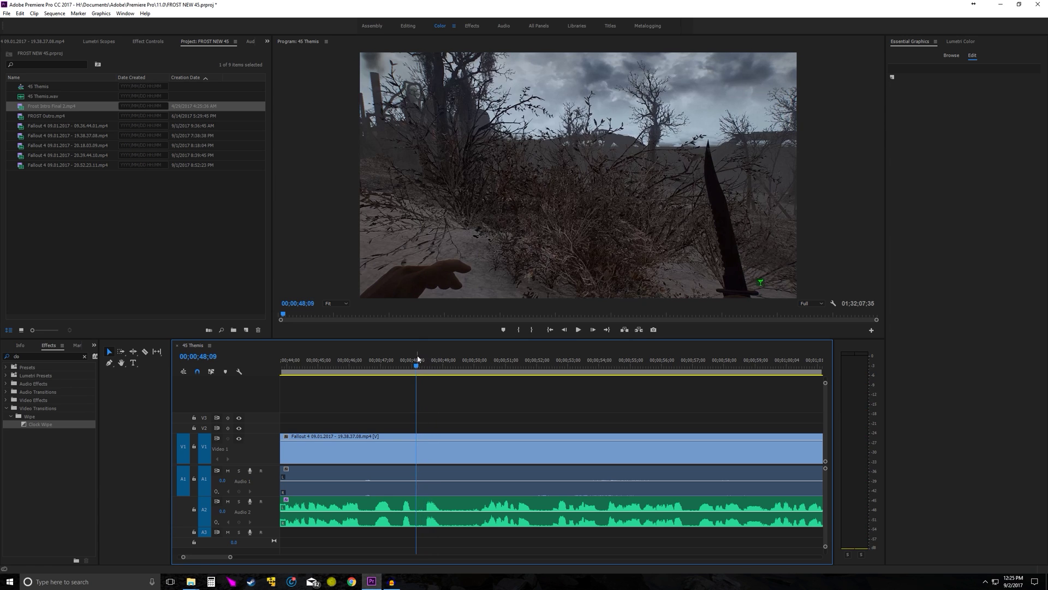
key(c)
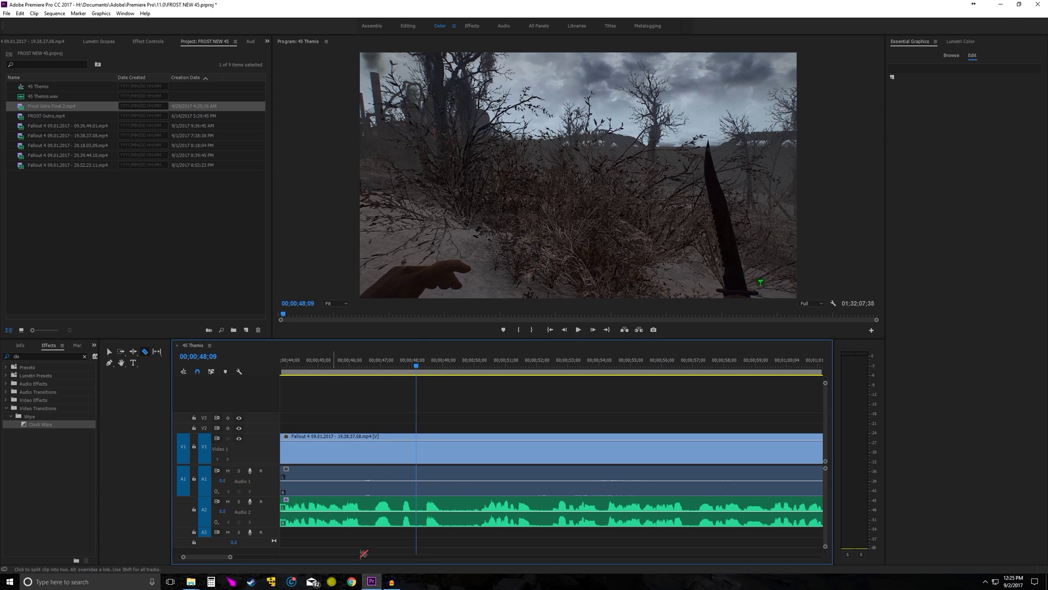
click(363, 516)
click(397, 516)
key(v)
click(378, 519)
key(Delete)
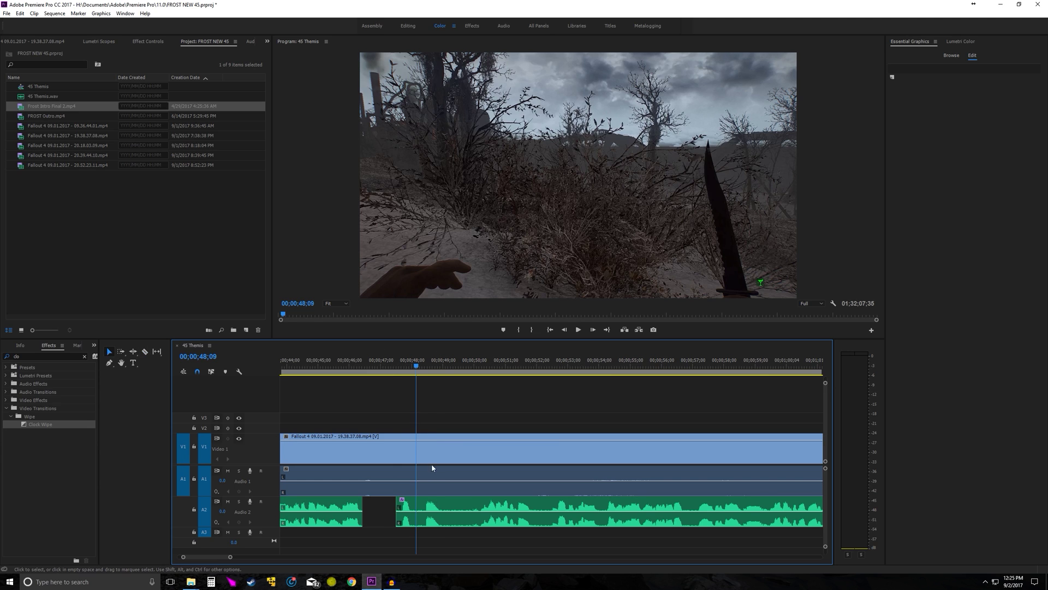
Step: Play the recording after the gap, and cut and delete the Audio 2 section from about 00;00;48 to 00;00;50
key(c)
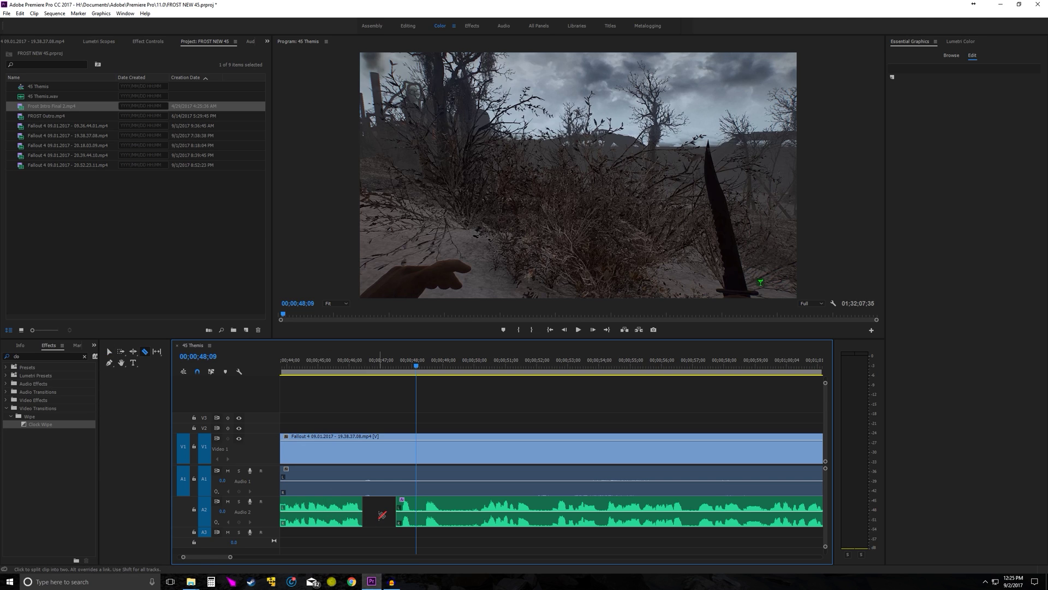
key(v)
key(c)
click(404, 360)
key(space)
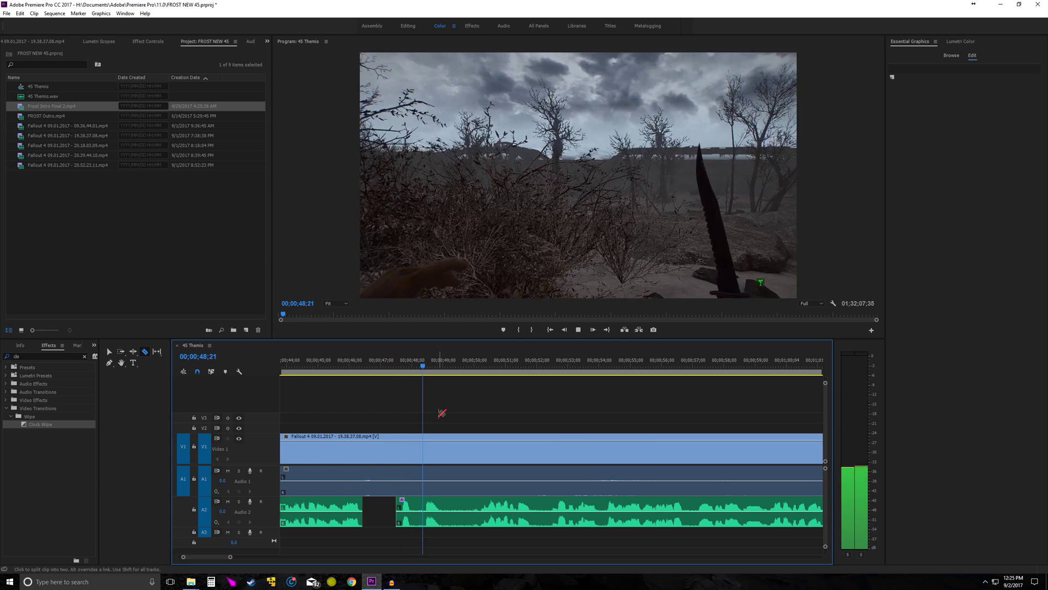
key(space)
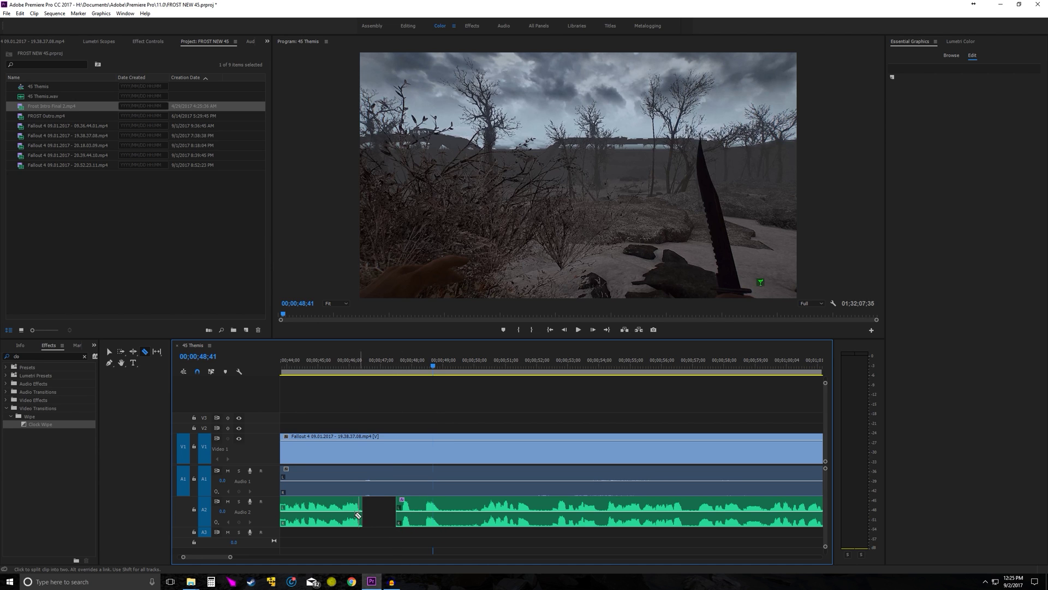
click(421, 514)
click(415, 515)
click(479, 514)
key(v)
click(453, 513)
key(Delete)
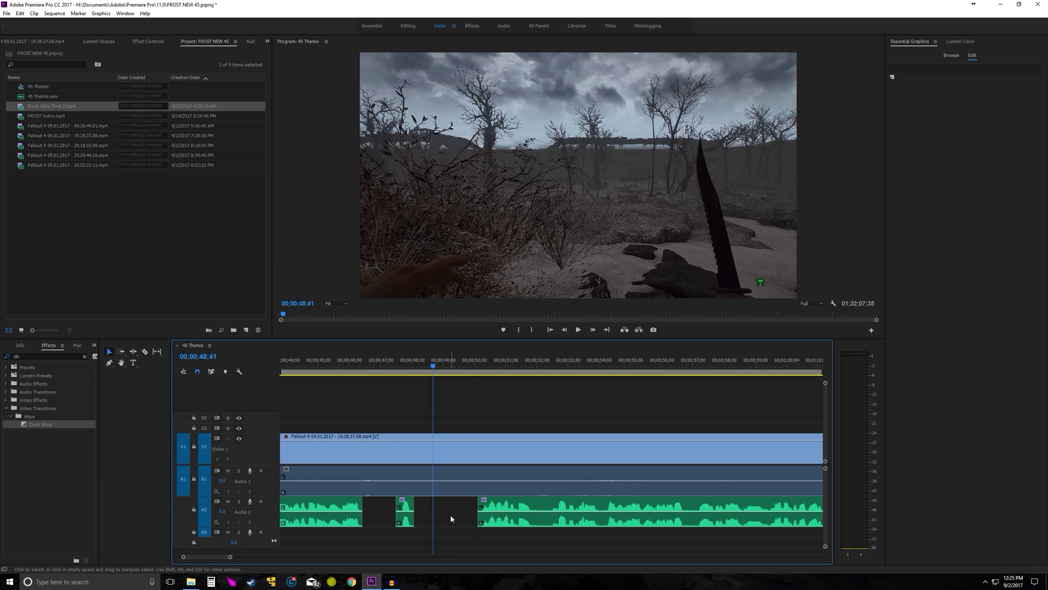
Step: Split the Audio 2 recording near 00;00;57 and slide the two pieces before that cut earlier to close both gaps
ctrl+click(690, 508)
drag(579, 521, 509, 513)
click(515, 538)
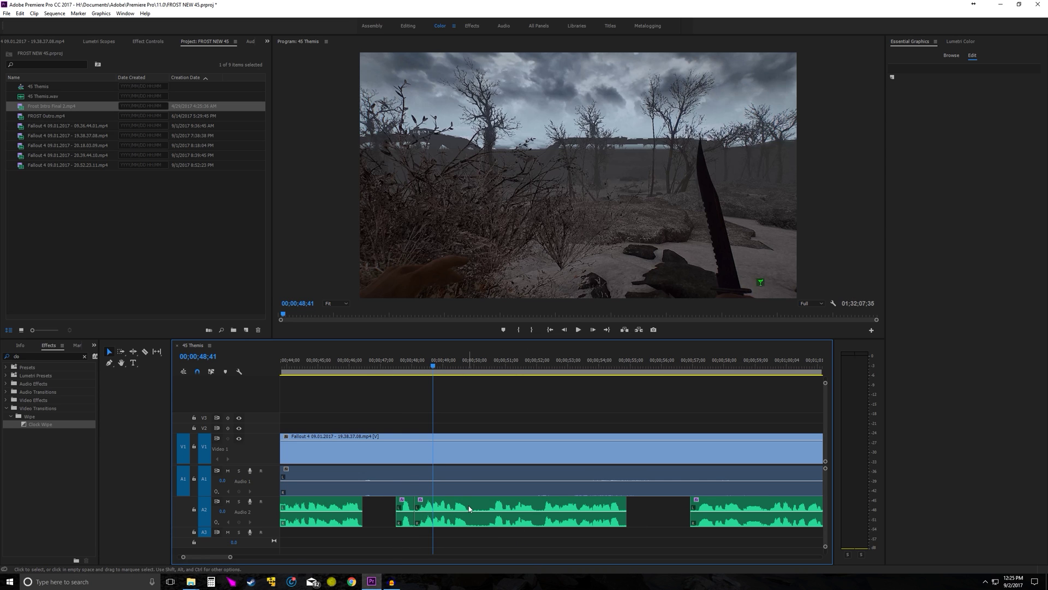
click(197, 373)
mouse_move(464, 519)
mouse_down()
mouse_move(431, 519)
mouse_move(477, 523)
mouse_up()
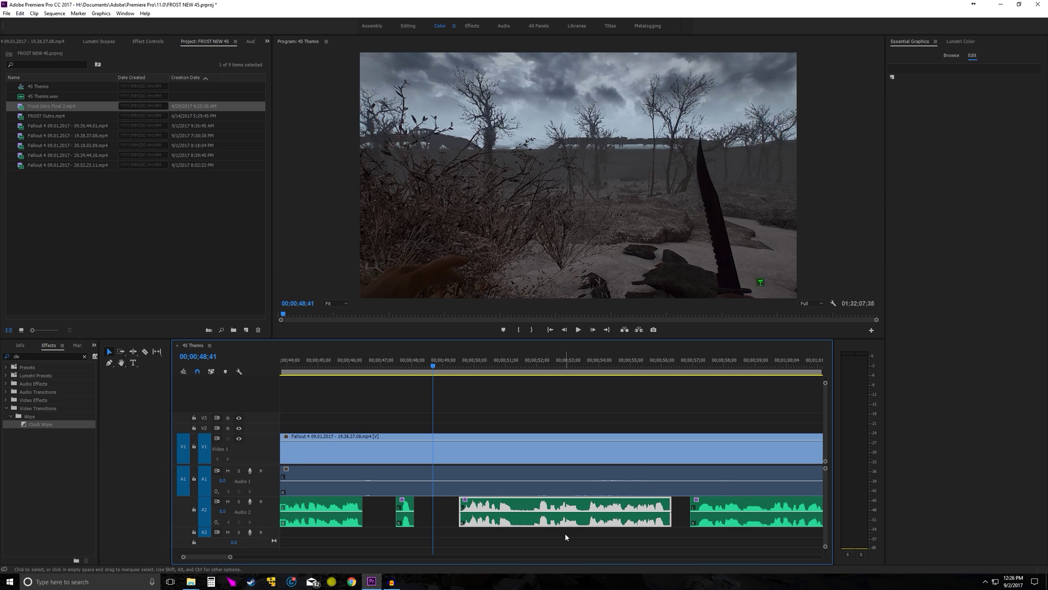
drag(566, 523, 494, 530)
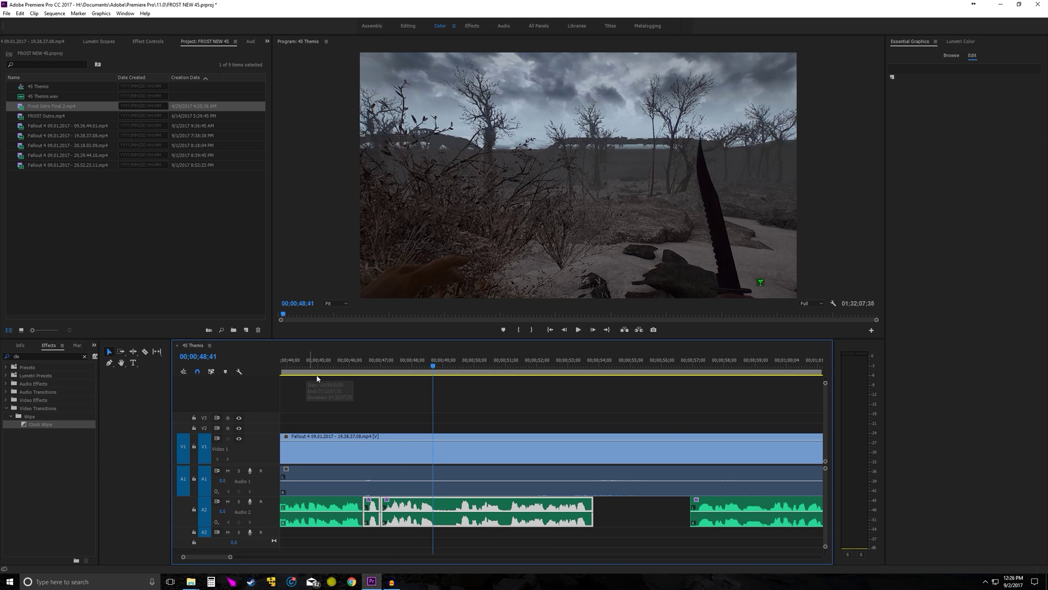
Step: Play the rearranged Audio 2 pieces from about 00;00;46 to 00;00;53;42 to check how they flow together
click(339, 365)
key(space)
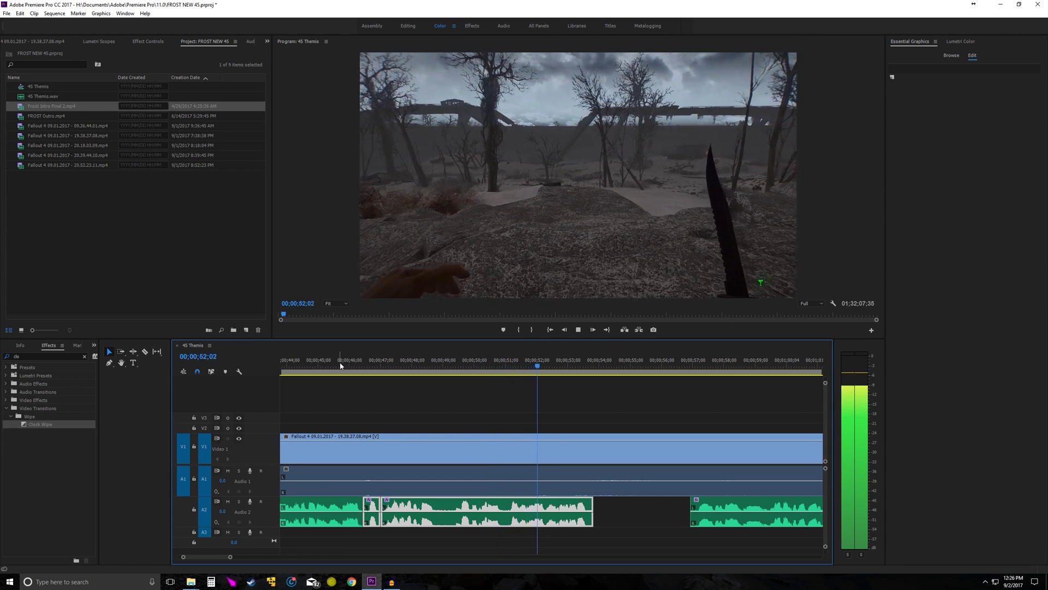
key(space)
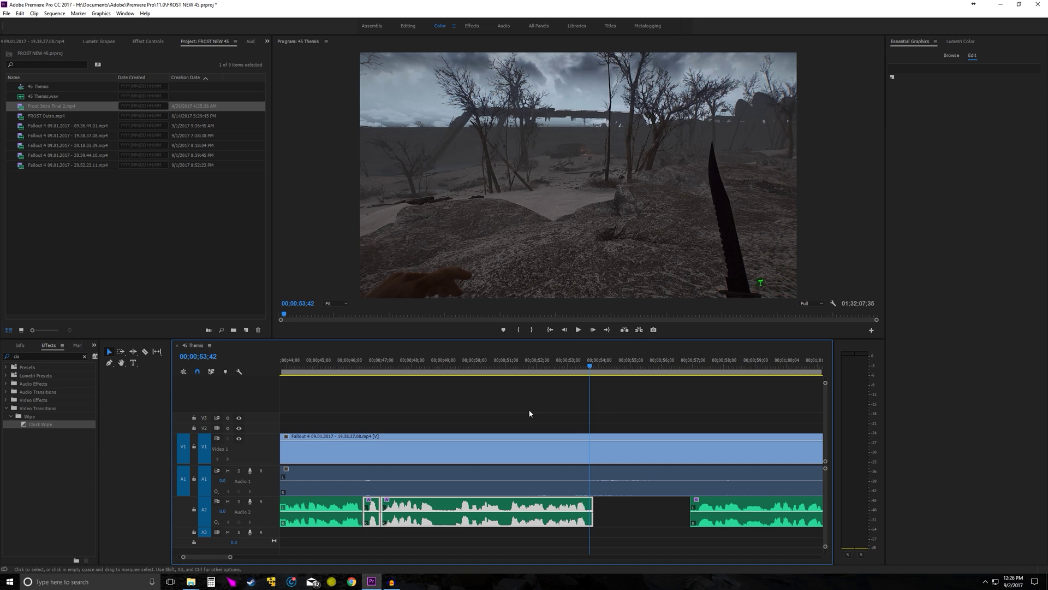
scroll(532, 411, down, 3)
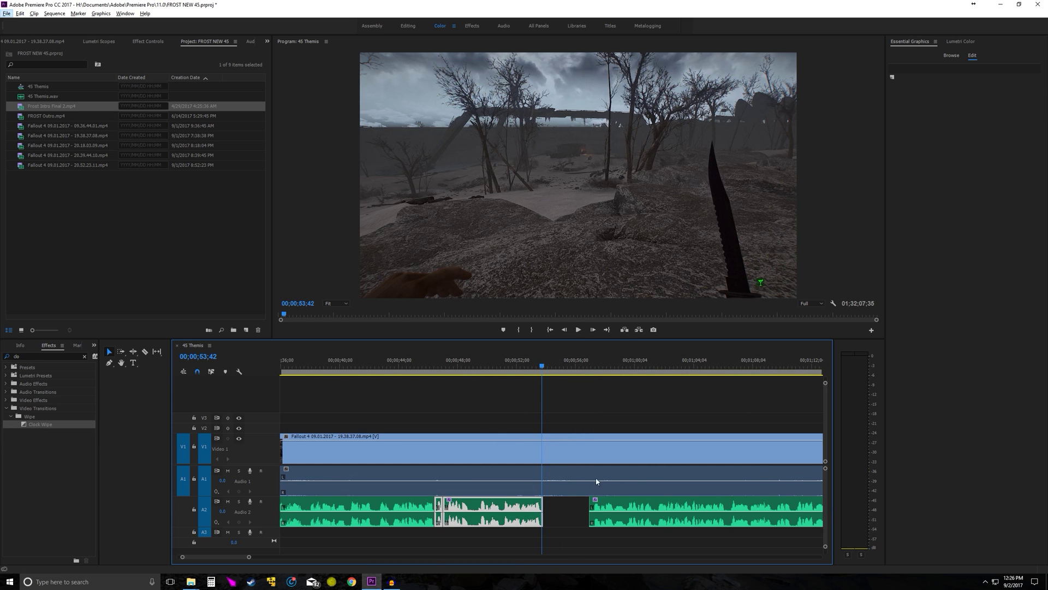
Step: Slide the selected Audio 2 pieces later against the following clip, and split all tracks at the new gap's edges, about 00;00;46;26 and 00;00;49;30
drag(447, 498, 485, 505)
click(455, 416)
key(c)
shift+click(434, 445)
shift+click(480, 441)
key(v)
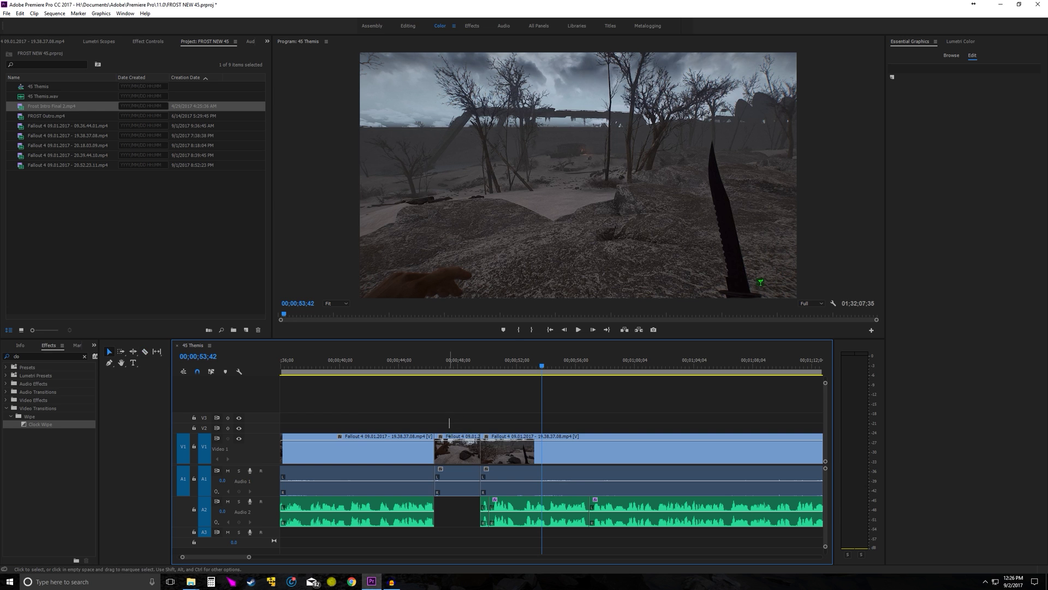
Step: Delete the gameplay video and Audio 1 section between the two cuts, and ripple delete the resulting gap across all tracks
click(458, 475)
key(Delete)
click(457, 449)
key(Delete)
Step: Play across the rejoined cut from about 00;00;44;40 to 00;00;48;56 to check the flow
click(434, 363)
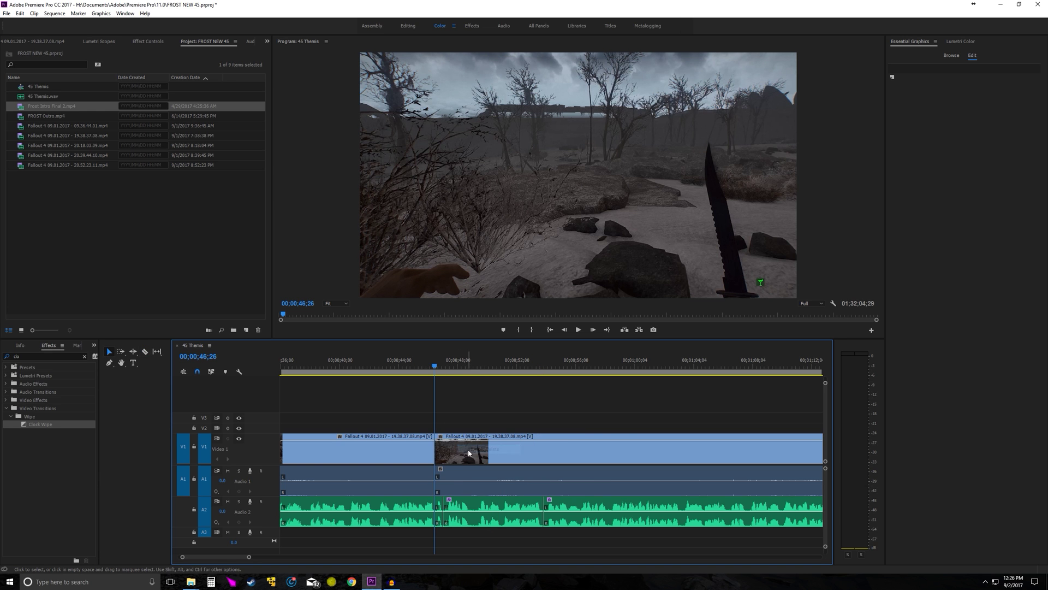
click(408, 362)
key(space)
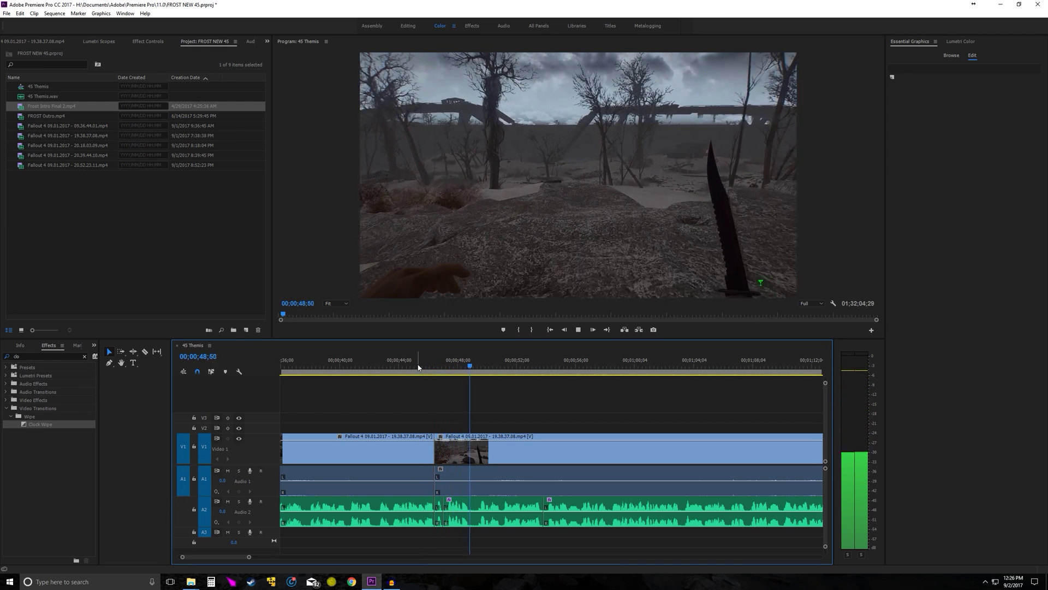
key(space)
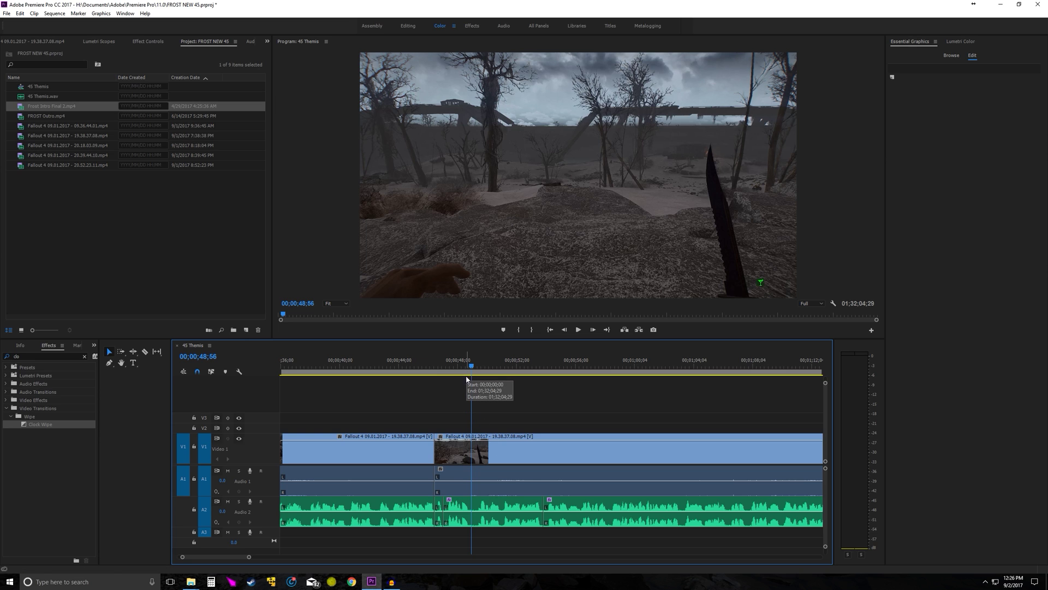
Step: Scrub the rejoined section between about 00;00;46;30 and 00;00;48;53 and examine its footage and Audio 2 waveform
key(minus)
key(minus)
key(minus)
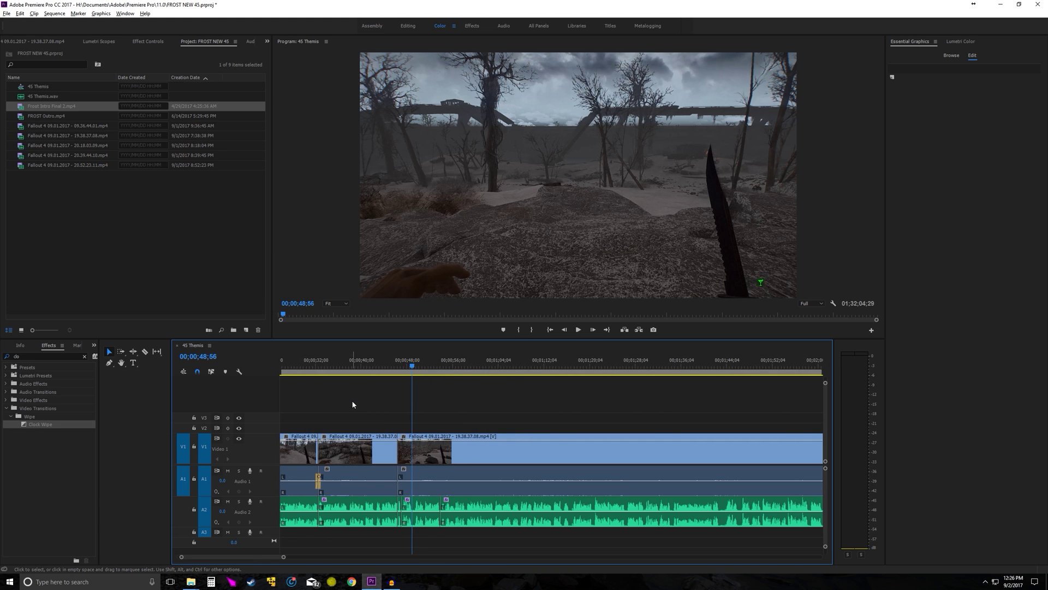
key(equal)
key(equal)
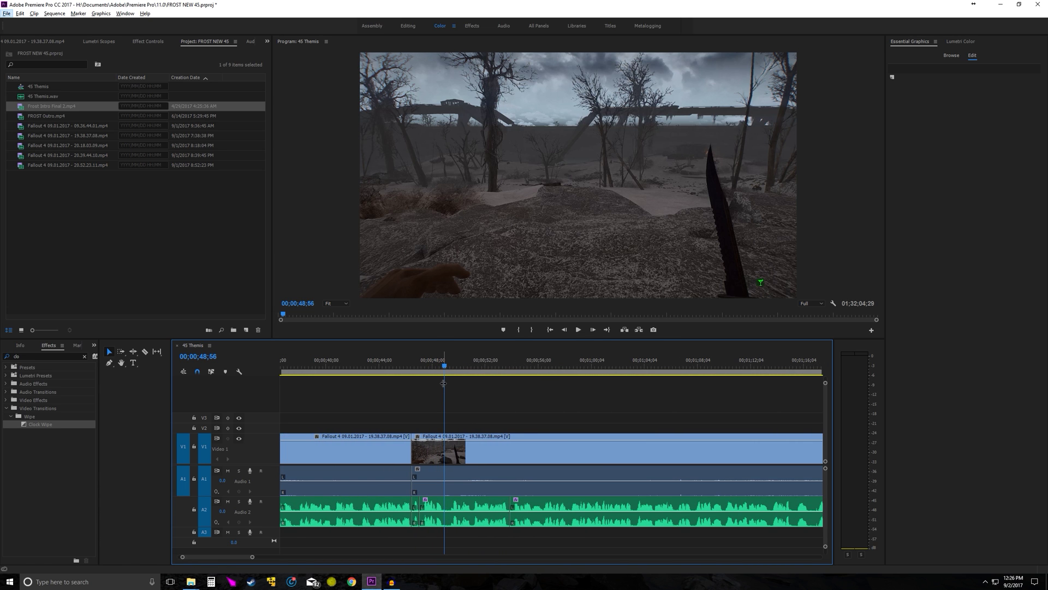
key(equal)
key(equal)
click(445, 371)
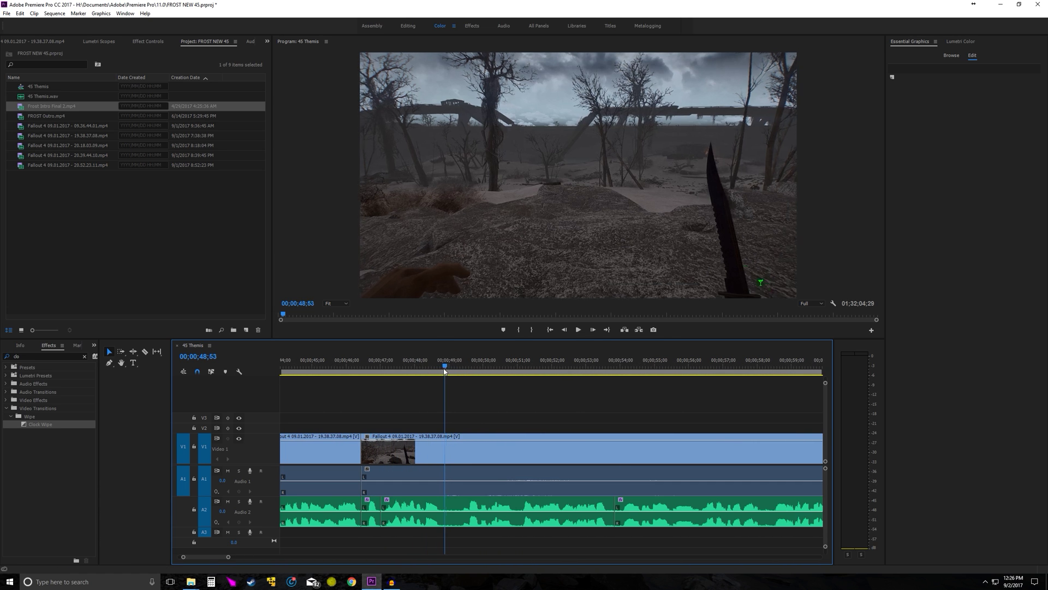
drag(445, 371, 438, 371)
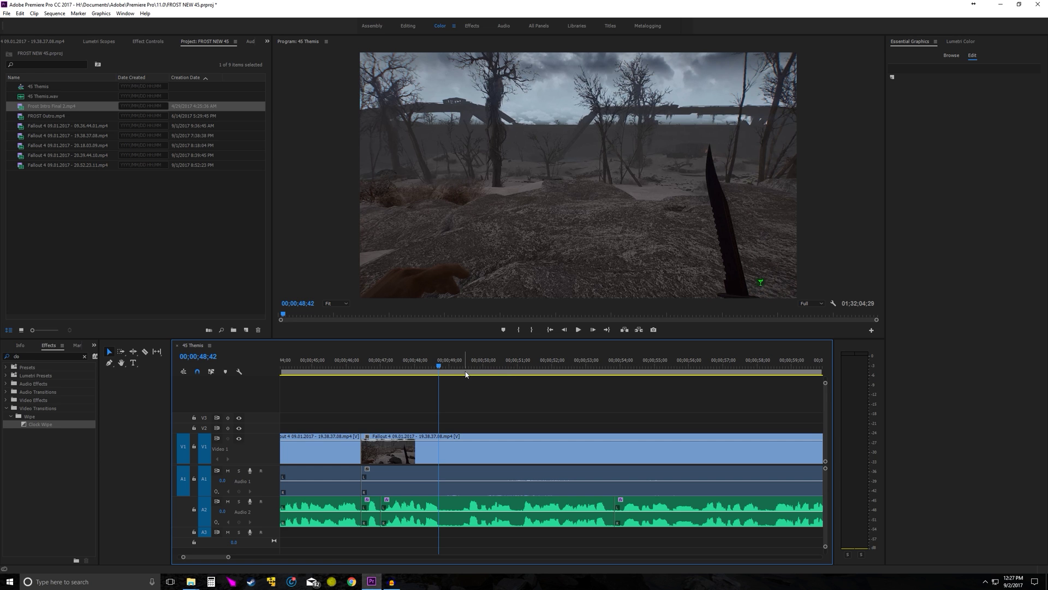
click(438, 366)
drag(440, 366, 444, 367)
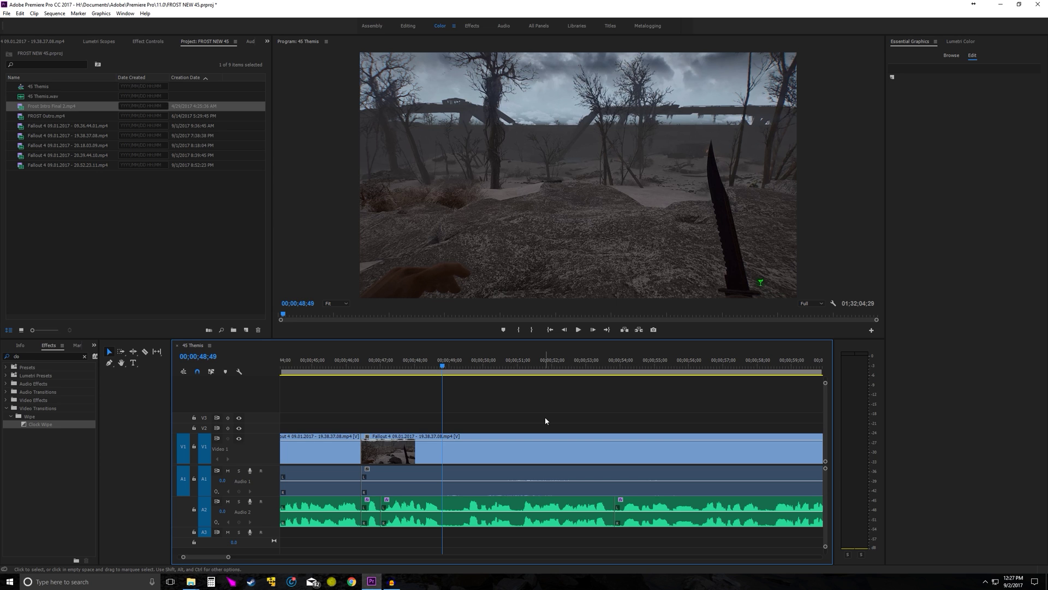
scroll(544, 419, up, 2)
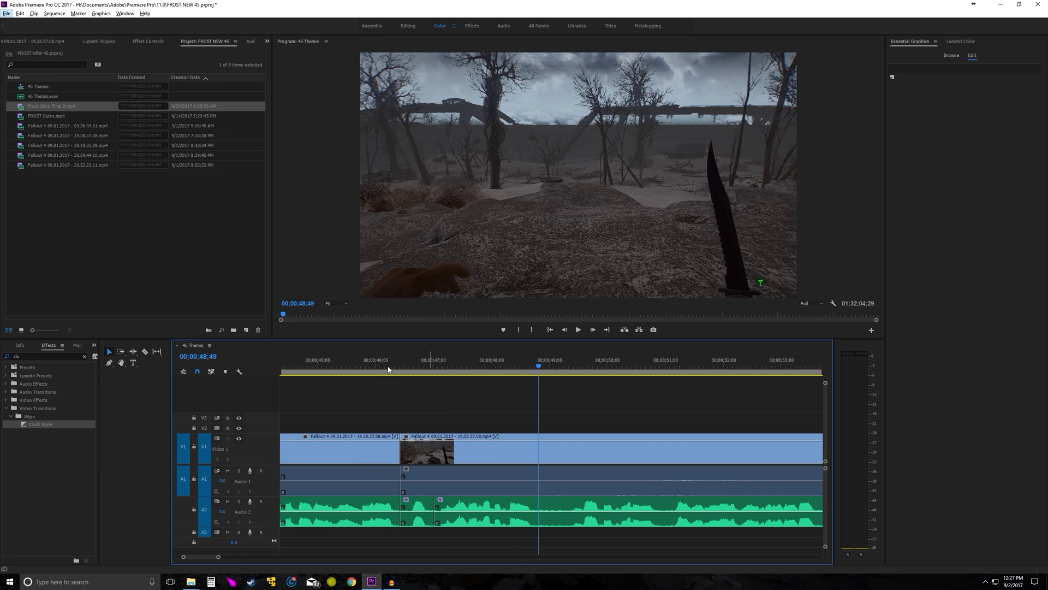
drag(391, 371, 405, 377)
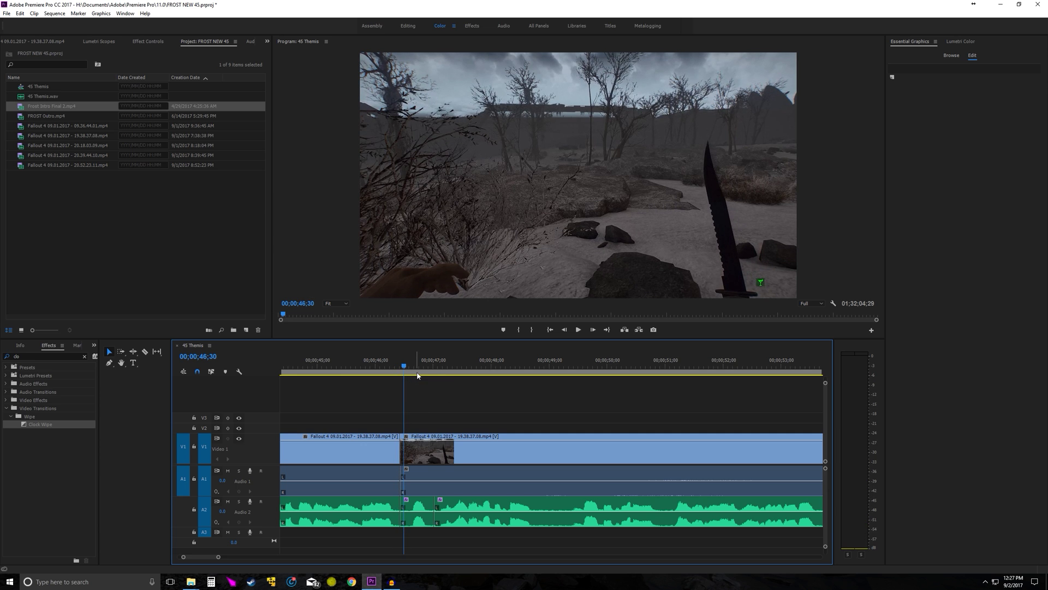
scroll(536, 451, down, 3)
key(alt)
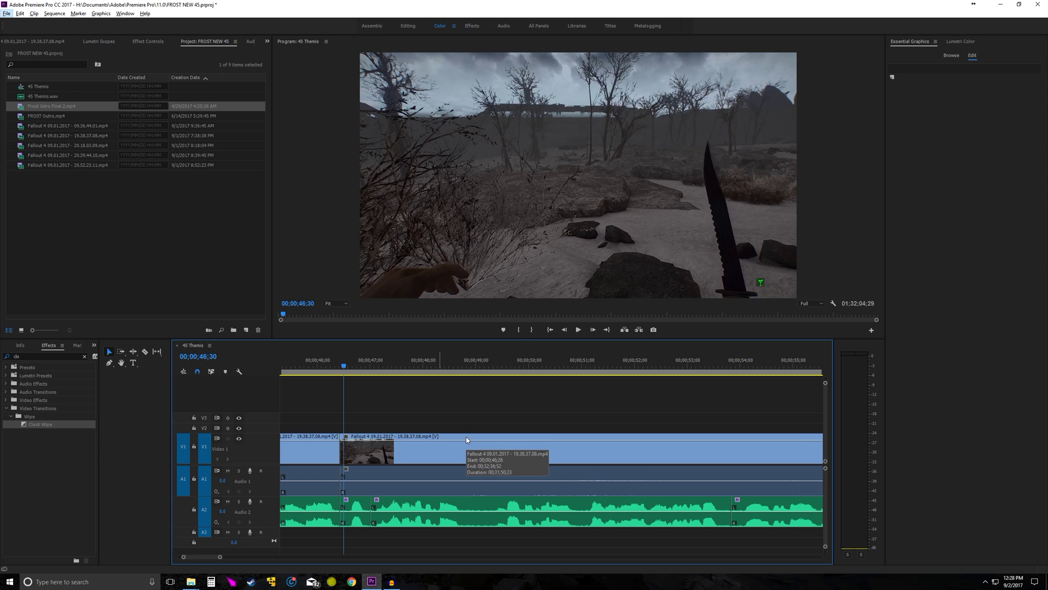
Step: Split all tracks at about 00;02;35, 00;06;09, 00;08;22, 00;11;54 and 00;12;49
key(minus)
key(minus)
key(minus)
key(minus)
key(minus)
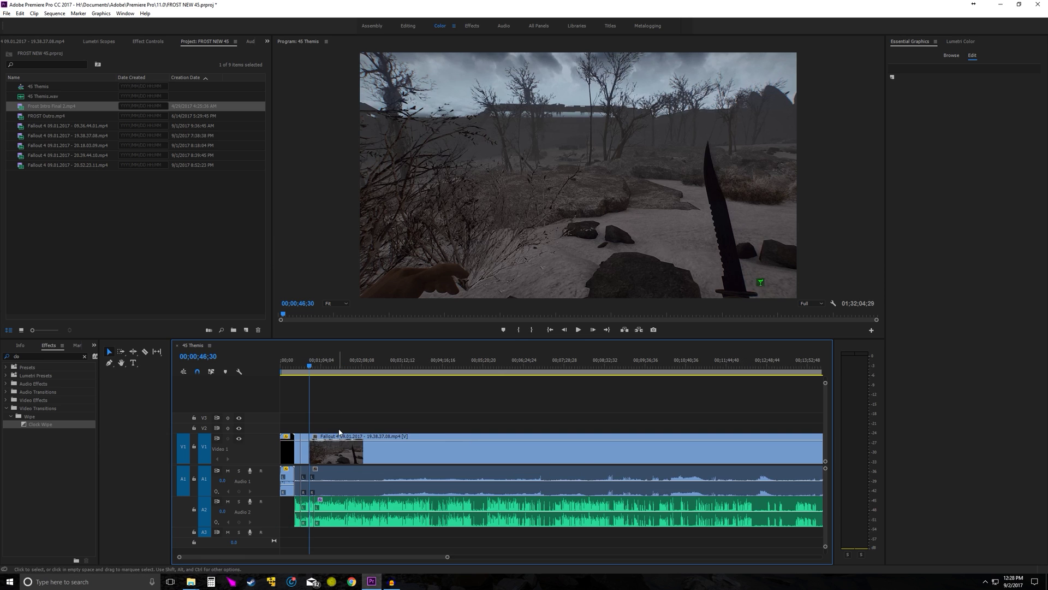
key(minus)
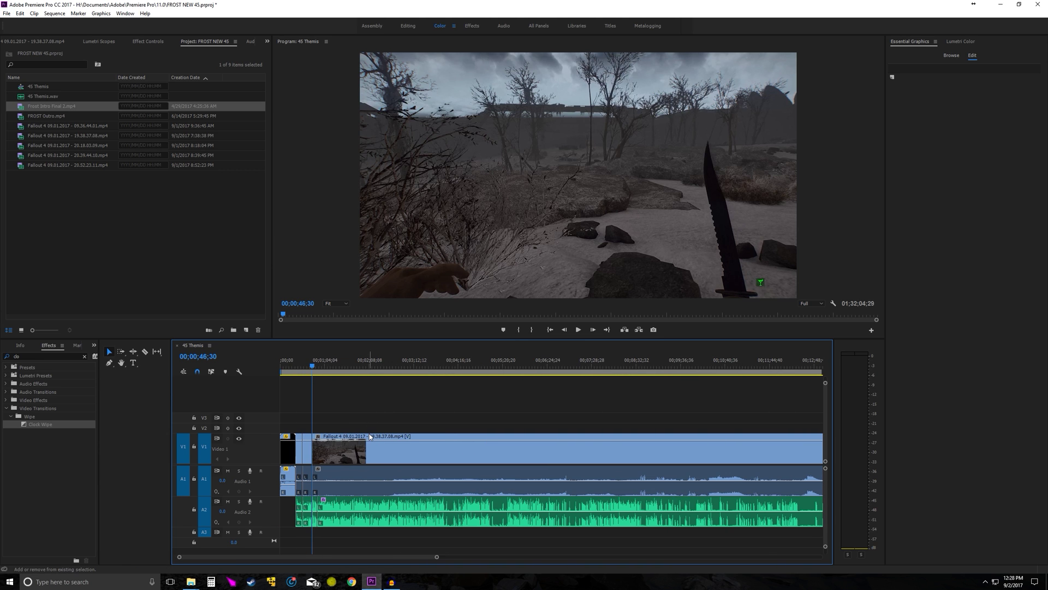
key(c)
click(388, 444)
click(536, 438)
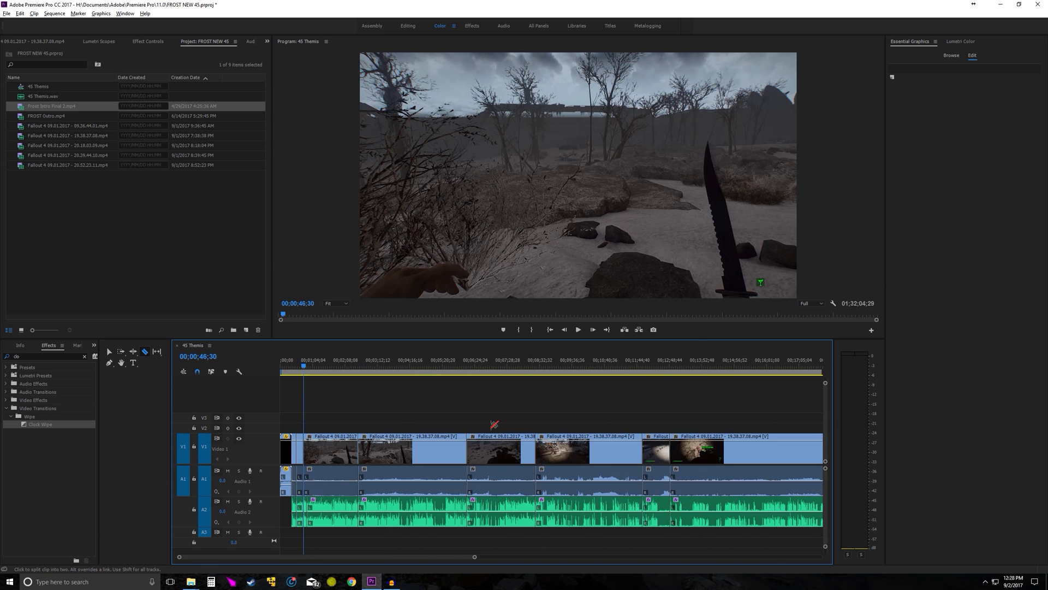
Step: Delete the sections on all tracks from about 00;02;35 to 00;06;09 and from about 00;08;22 to 00;11;54
key(minus)
key(minus)
key(v)
click(330, 475)
key(Delete)
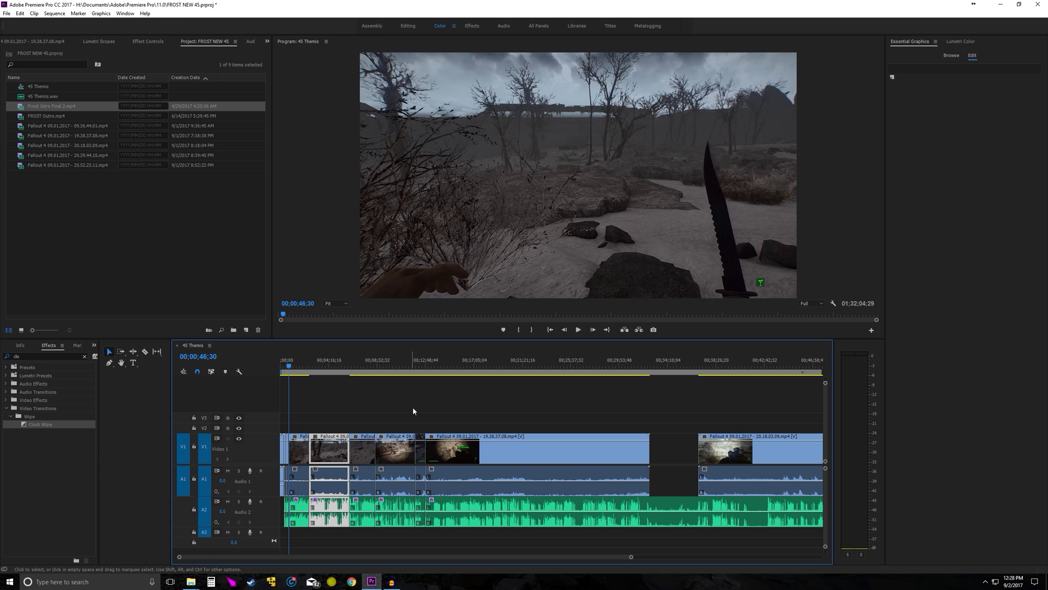
click(398, 453)
key(Delete)
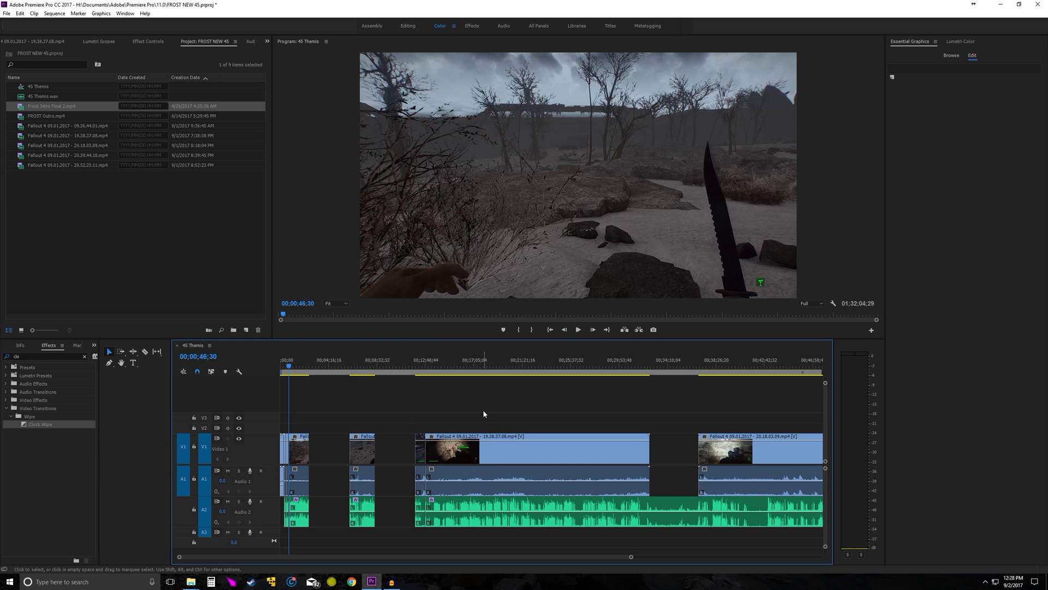
Step: Split all tracks at about 00;18, 00;20;35, 00;24;10 and 00;31 minutes, and delete the first and third sections between these cuts
key(c)
click(481, 449)
click(552, 449)
click(629, 449)
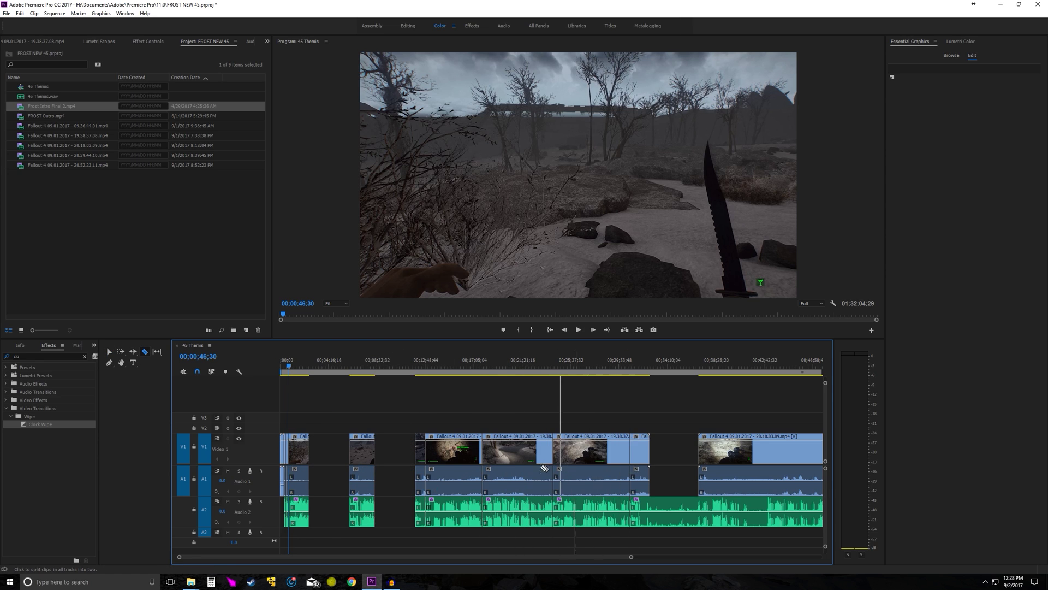
click(513, 449)
key(v)
click(497, 449)
shift+click(589, 449)
key(Delete)
Step: Ripple delete the four gaps left by the removed sections so the remaining gameplay clips join up
click(336, 456)
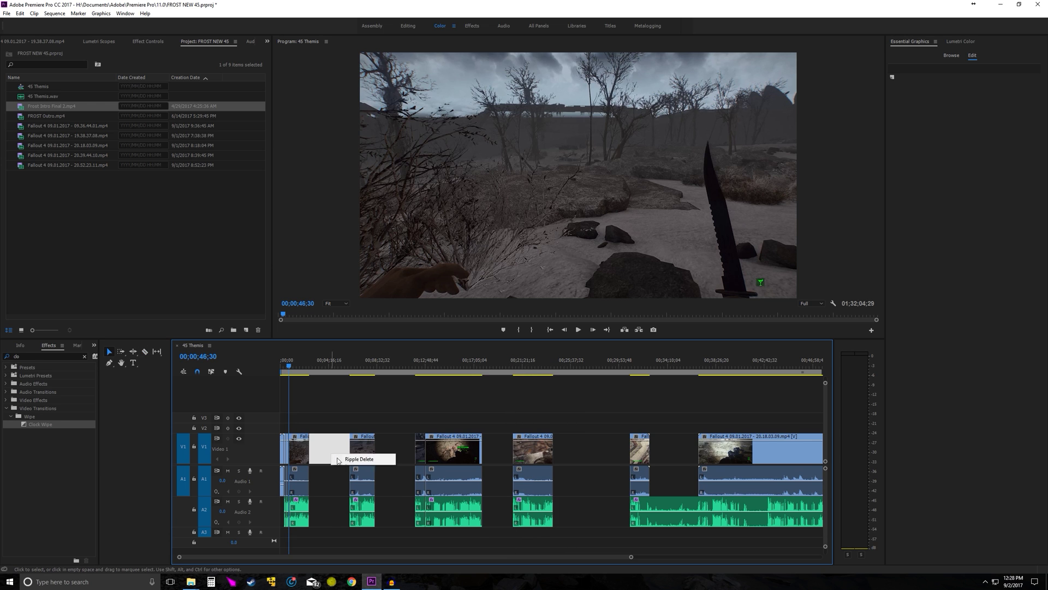
key(Delete)
key(Down)
right_click(340, 456)
click(355, 458)
key(Down)
right_click(421, 451)
click(447, 454)
key(Down)
right_click(454, 452)
click(475, 454)
key(Down)
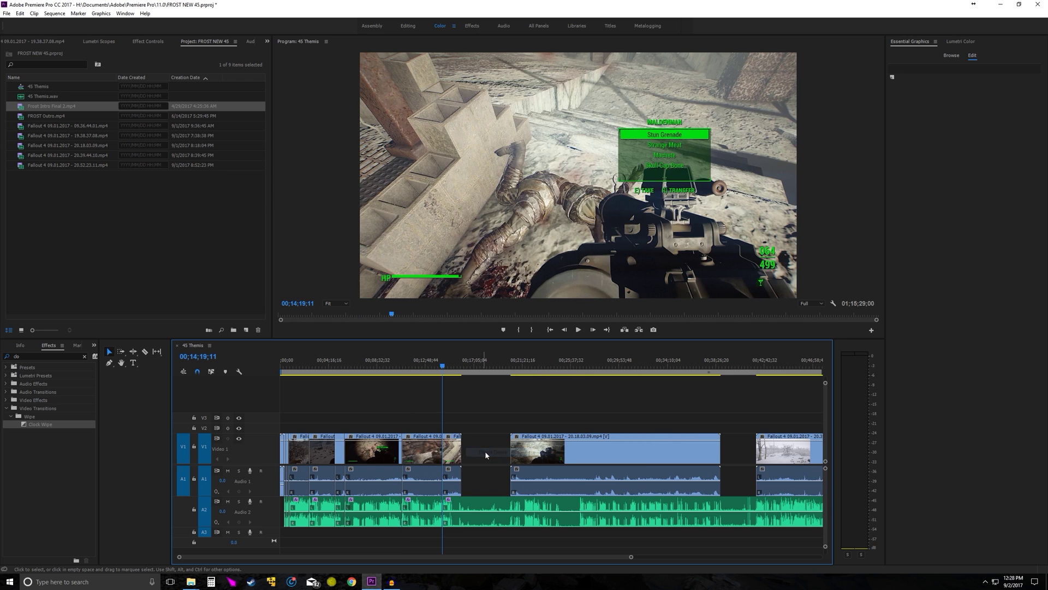
Step: Under the remaining video gap, cut and delete the Audio 2 section from about 00;17;20 to 00;19;35
click(472, 452)
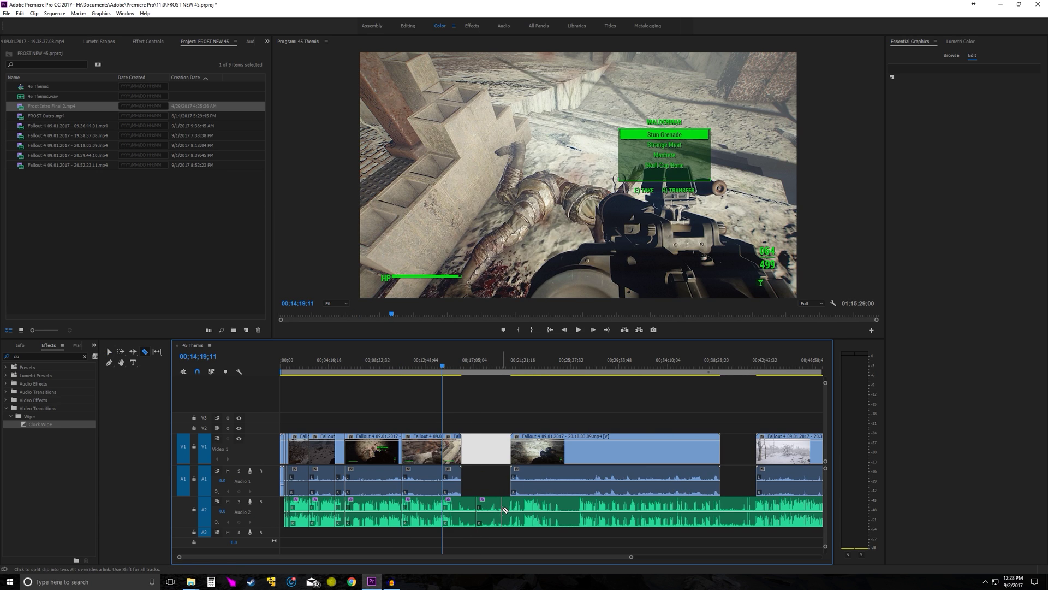
click(488, 505)
key(Delete)
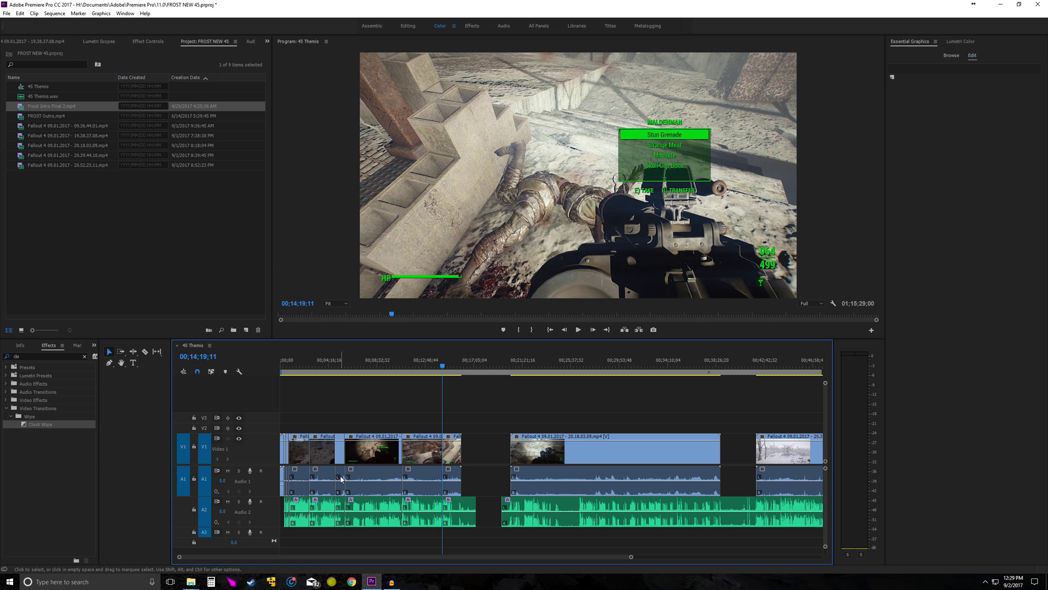
Step: Select the Audio 1 edit point near 00;00;46, and search the effects for "consta"
scroll(328, 473, up, 3)
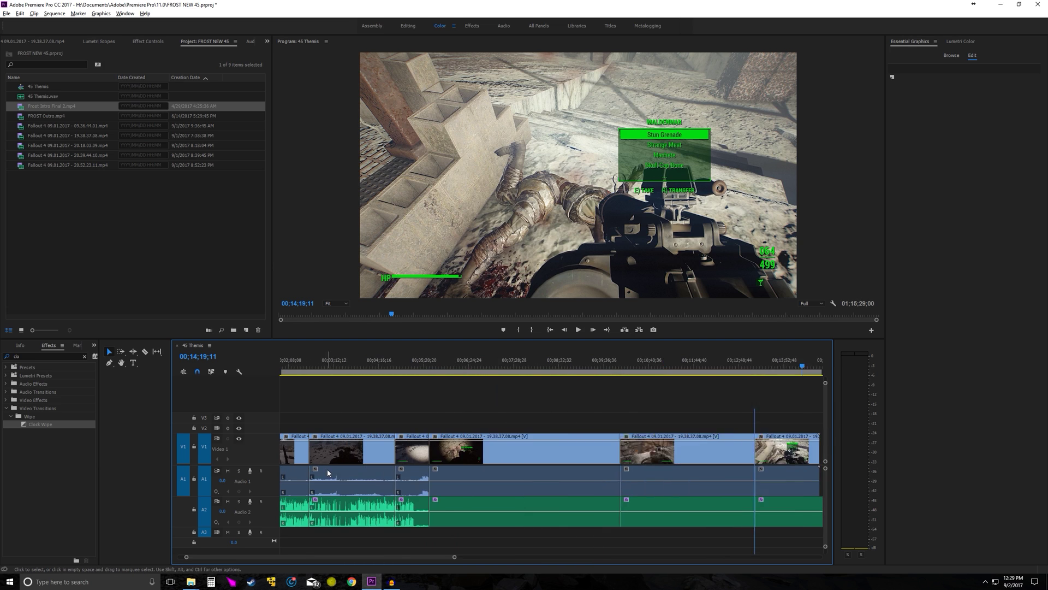
scroll(328, 473, up, 3)
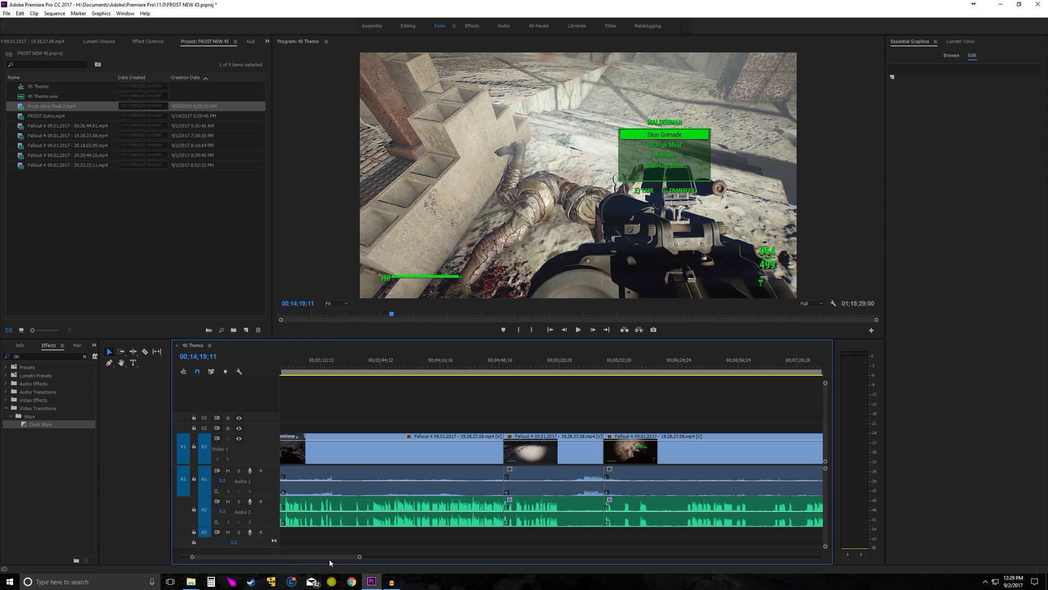
drag(257, 558, 236, 558)
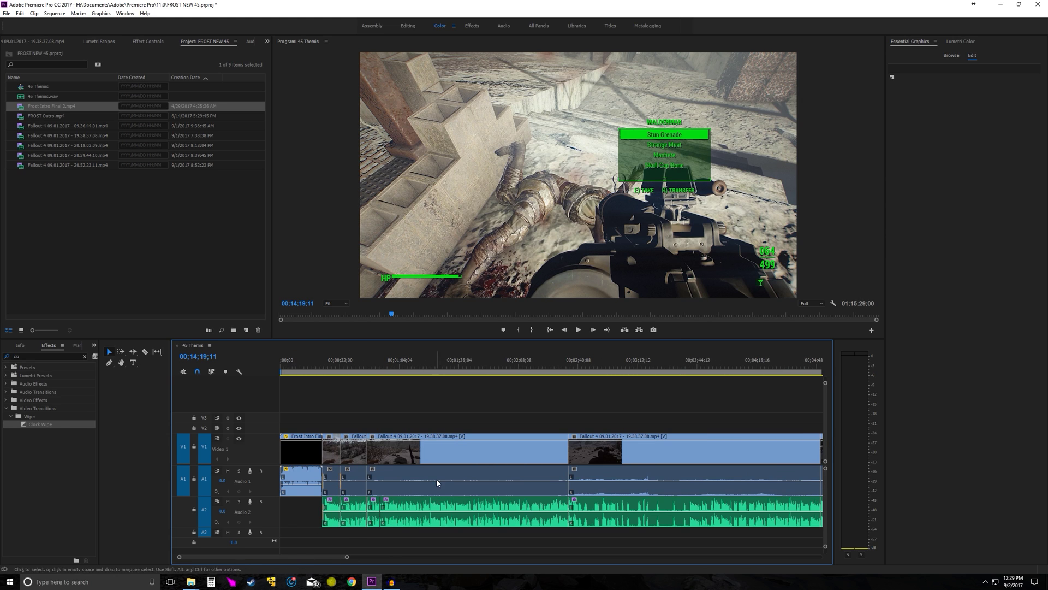
right_click(367, 480)
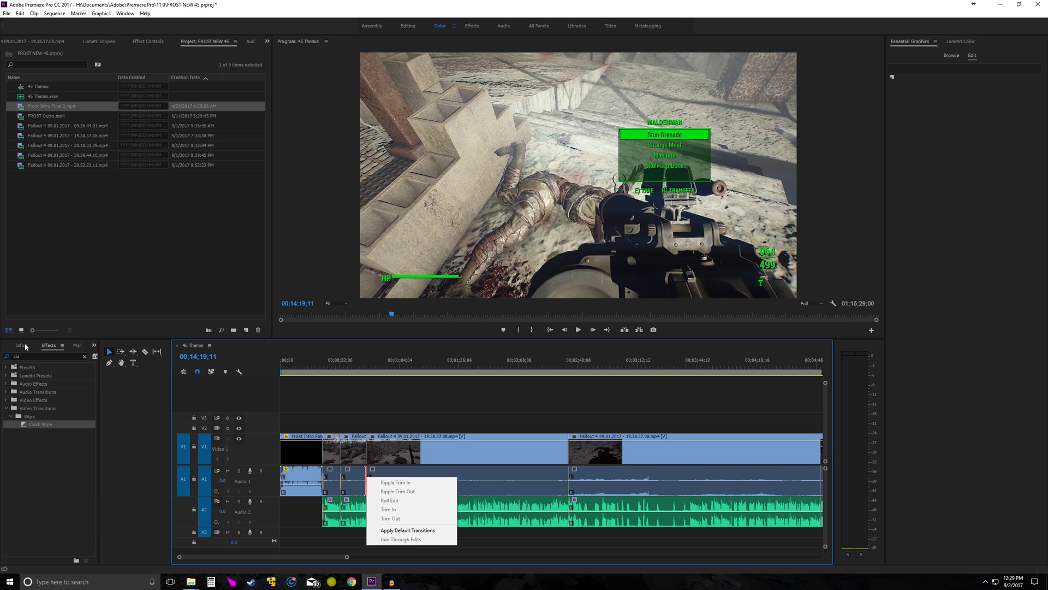
click(52, 447)
text(consta)
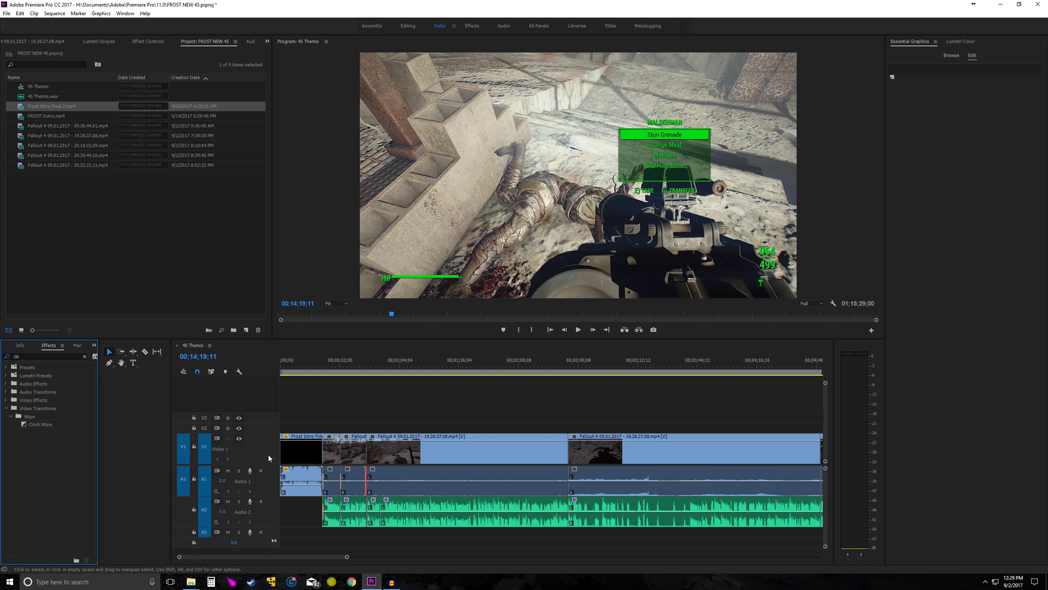
Step: Set the Constant Gain crossfade as the default audio transition
right_click(38, 408)
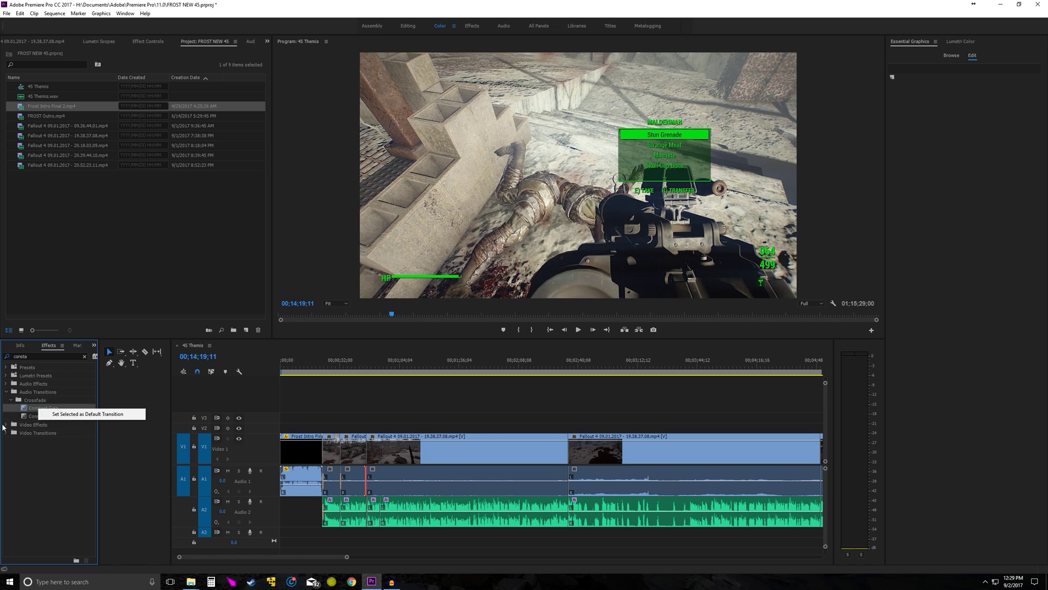
click(54, 360)
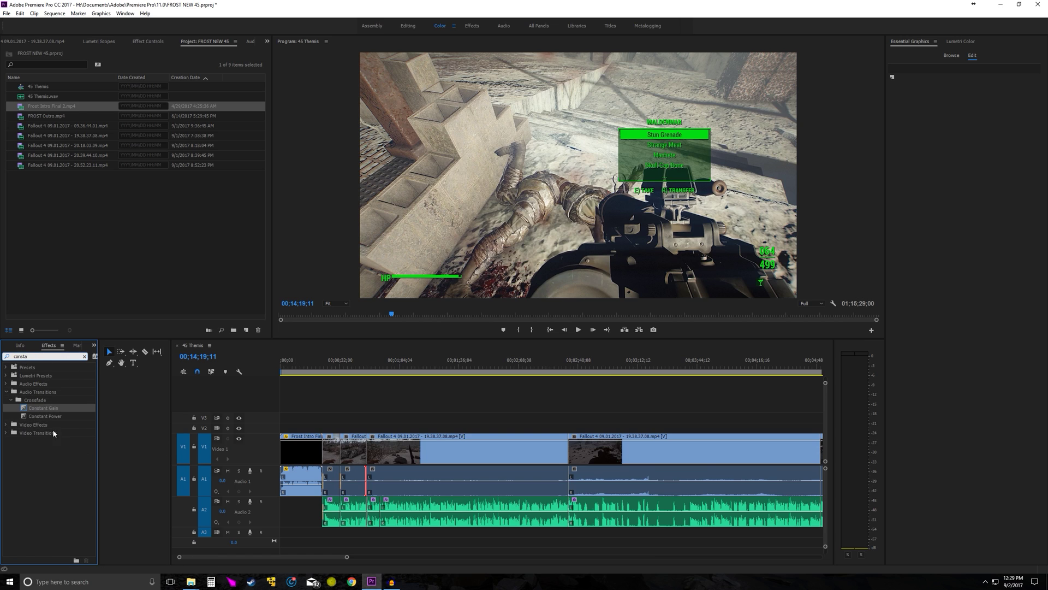
right_click(36, 409)
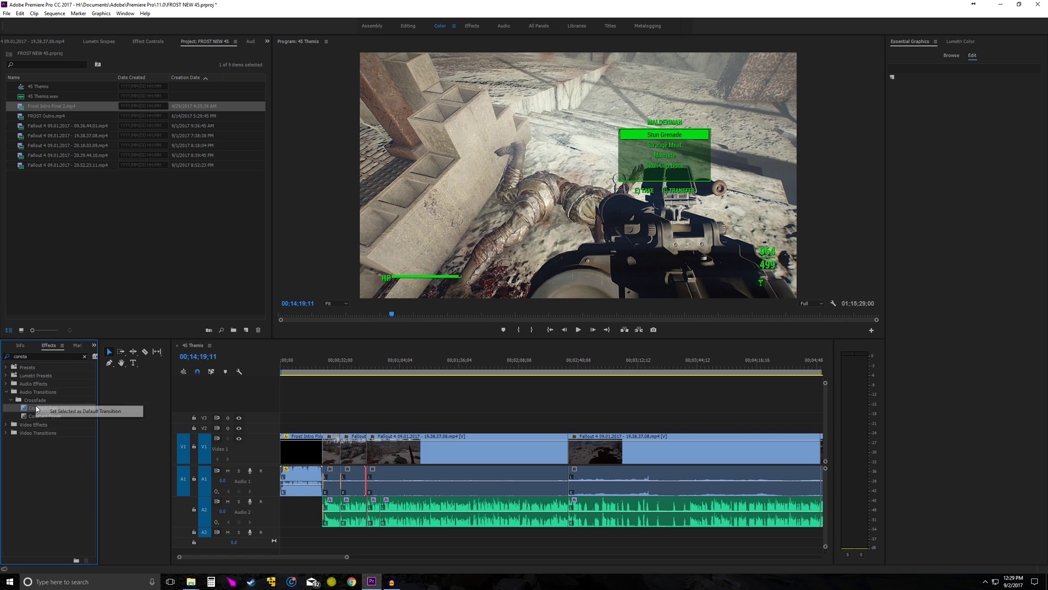
click(79, 411)
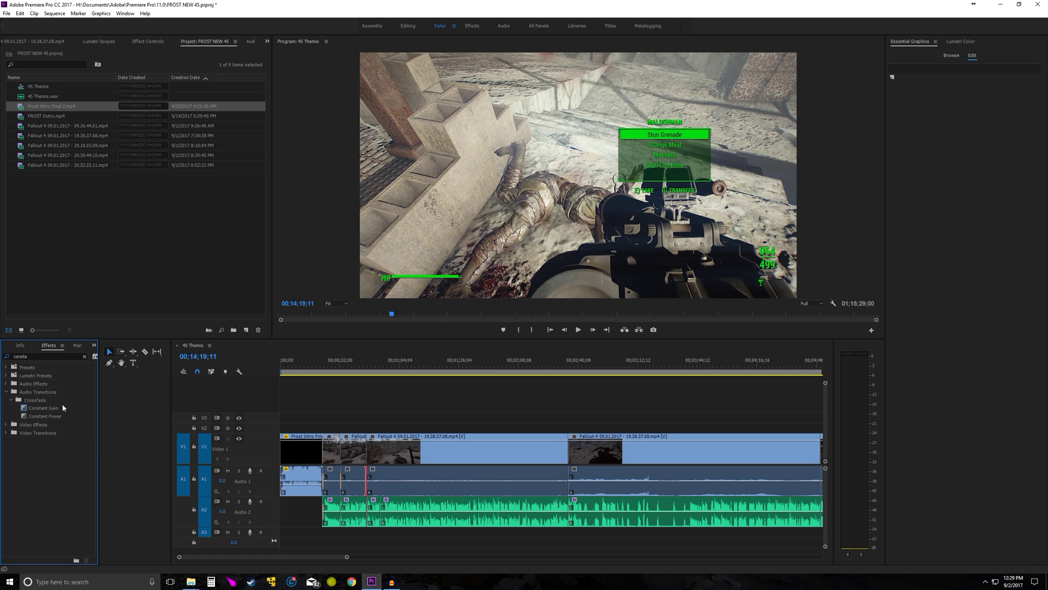
right_click(42, 408)
right_click(36, 410)
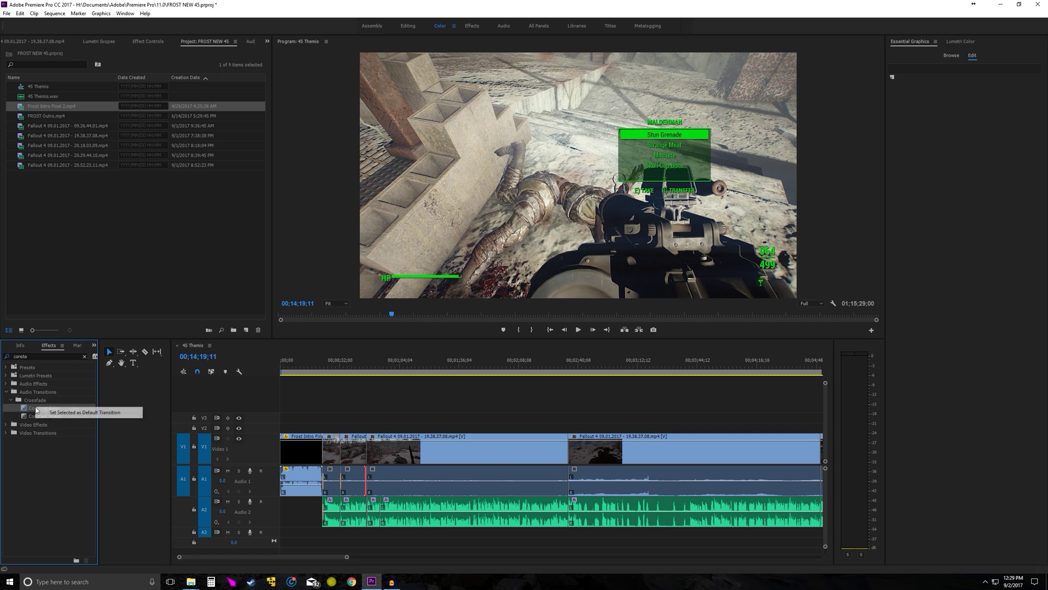
click(109, 414)
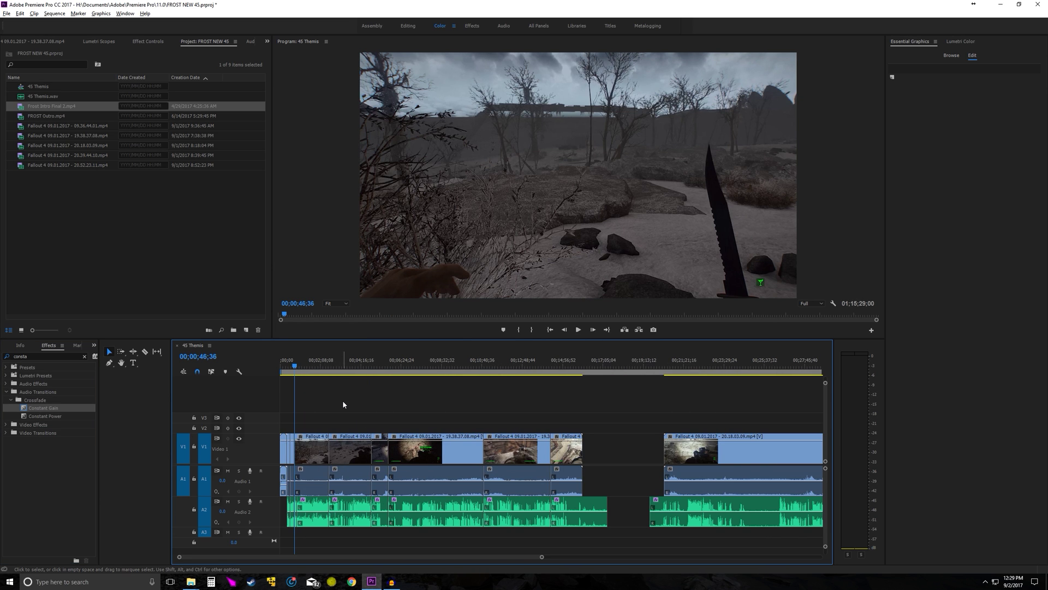
key(alt)
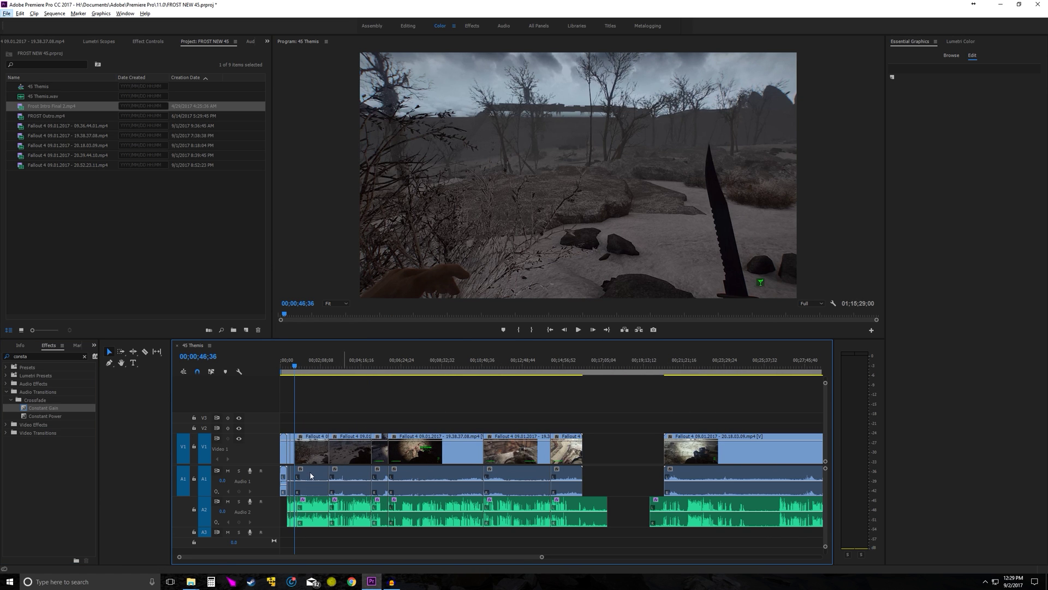
scroll(293, 449, up, 2)
scroll(294, 449, up, 5)
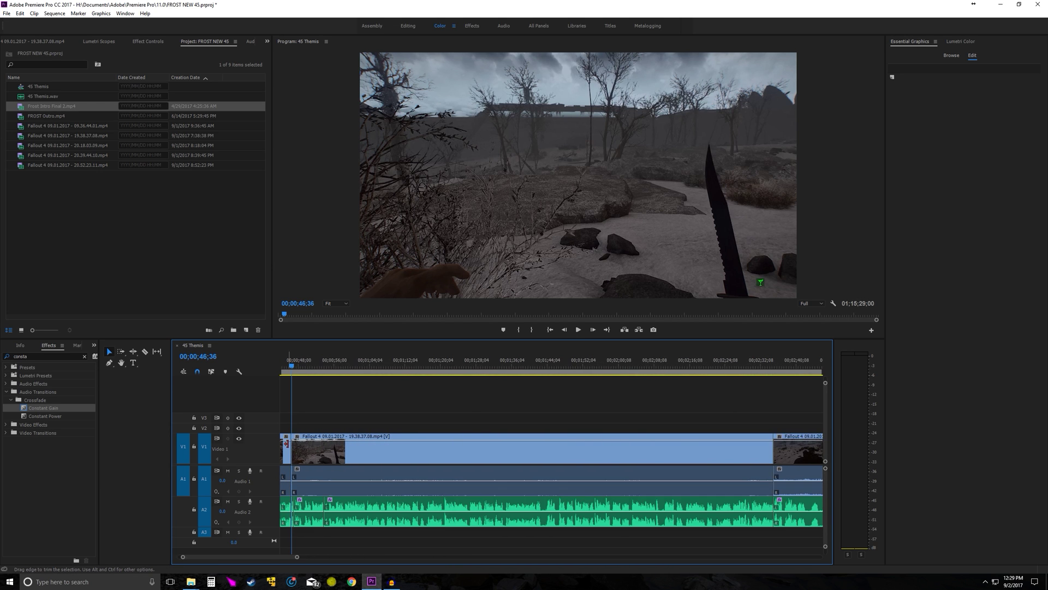
Step: Select the Audio 1 clips before the video gap at about 00;16;00 and apply the default audio transition to their cuts
scroll(363, 463, up, 1)
scroll(363, 463, down, 7)
drag(673, 474, 282, 488)
click(48, 14)
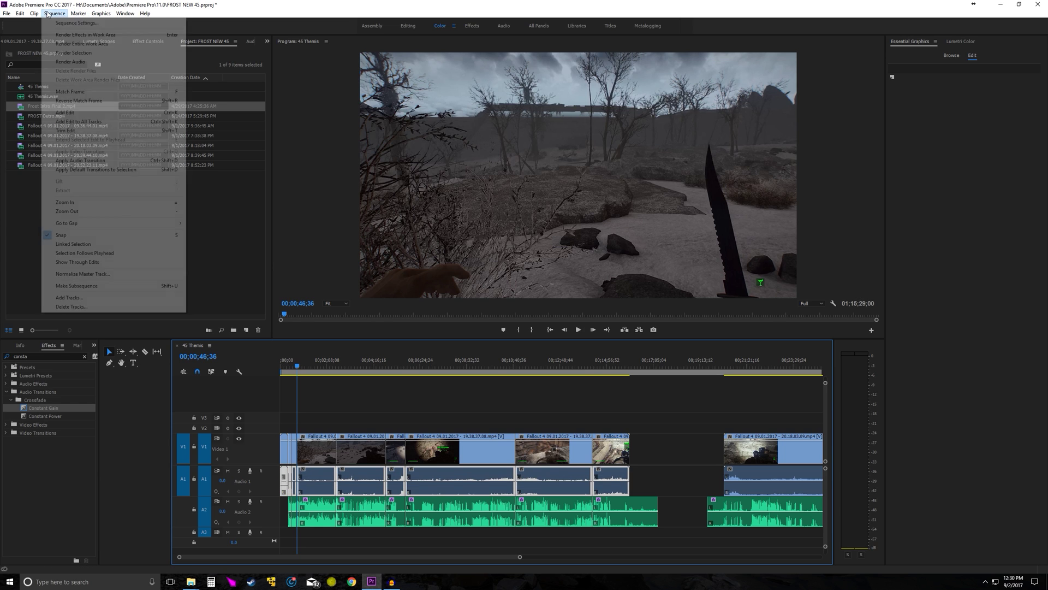
click(103, 163)
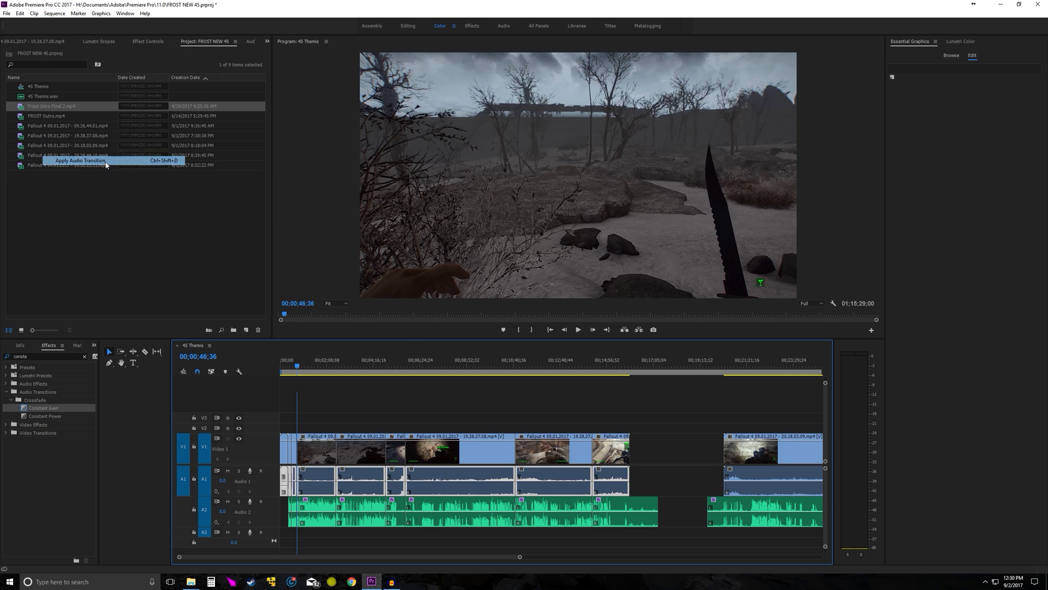
scroll(317, 425, up, 8)
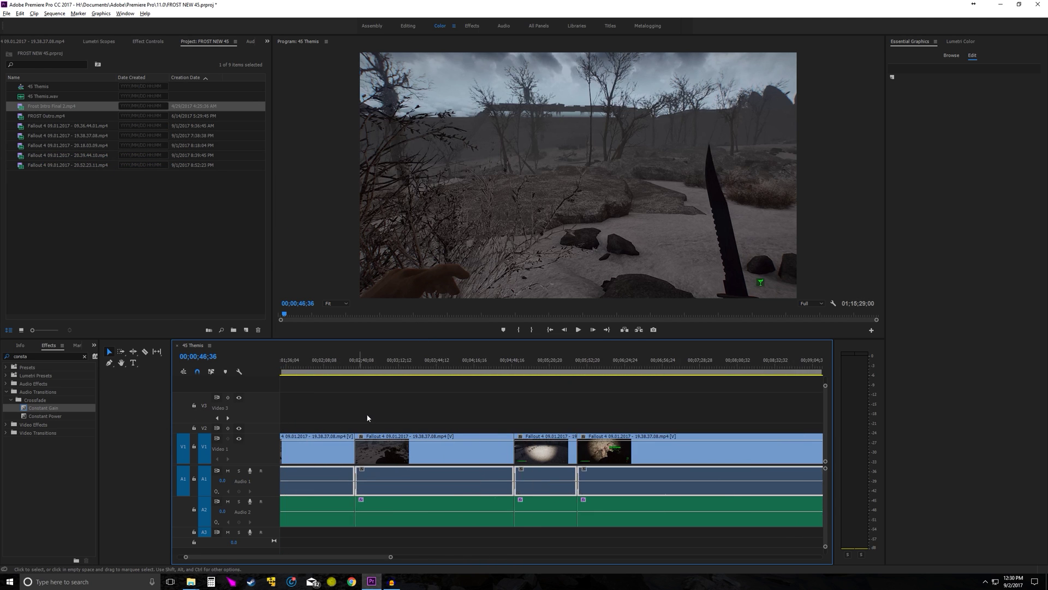
scroll(335, 411, down, 10)
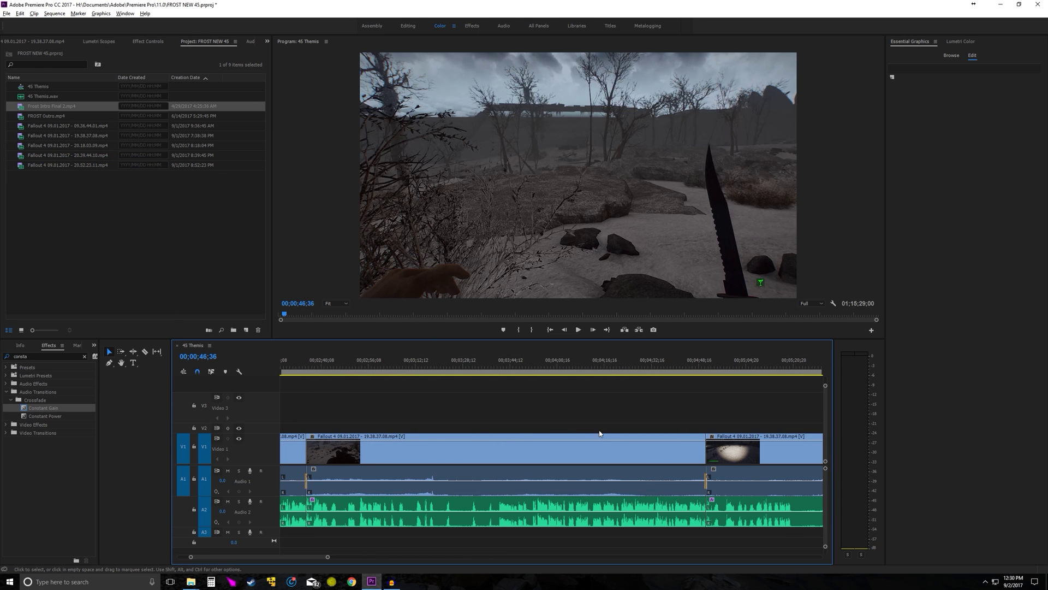
scroll(601, 412, down, 10)
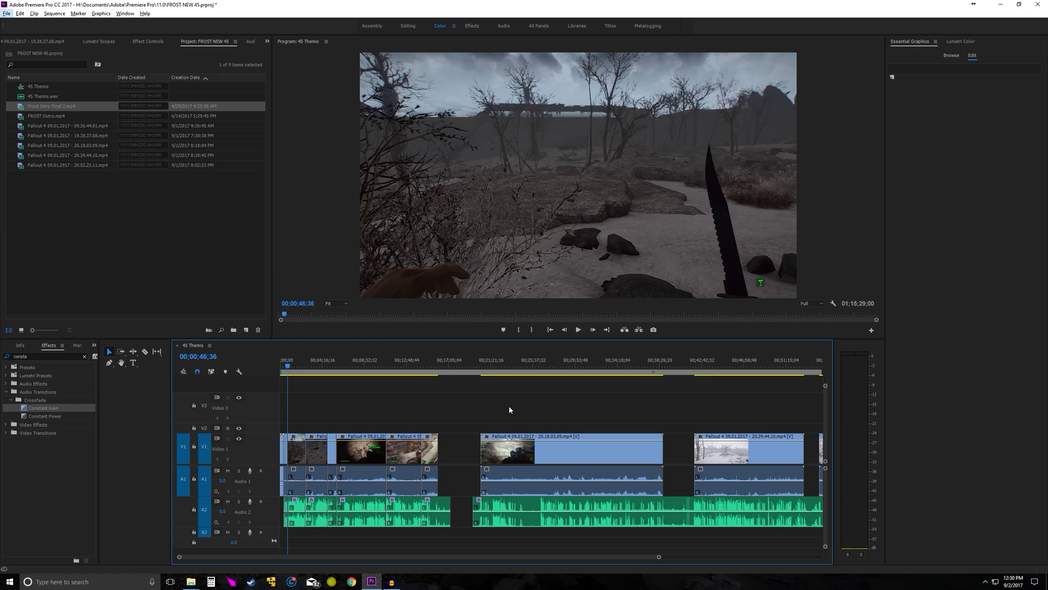
scroll(509, 405, up, 2)
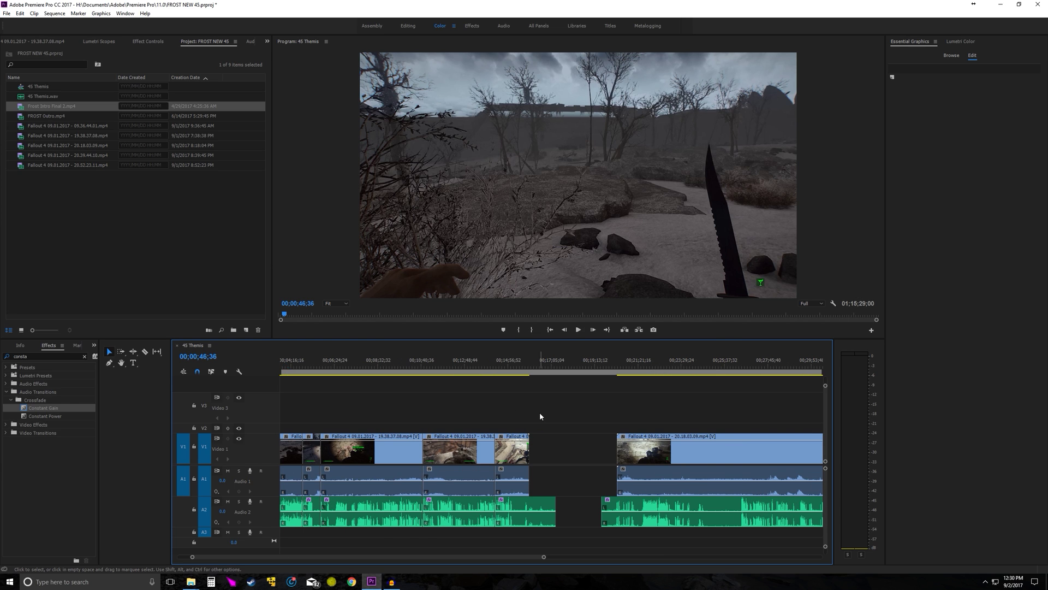
scroll(540, 414, down, 3)
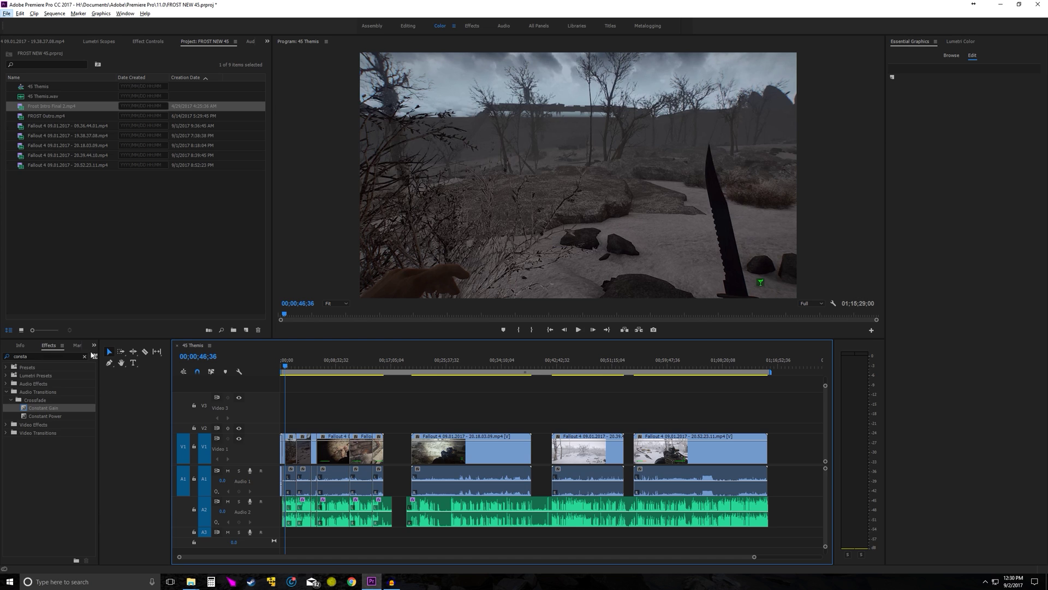
Step: Clear the effects search and browse the Audio Effects folder
click(84, 356)
click(8, 385)
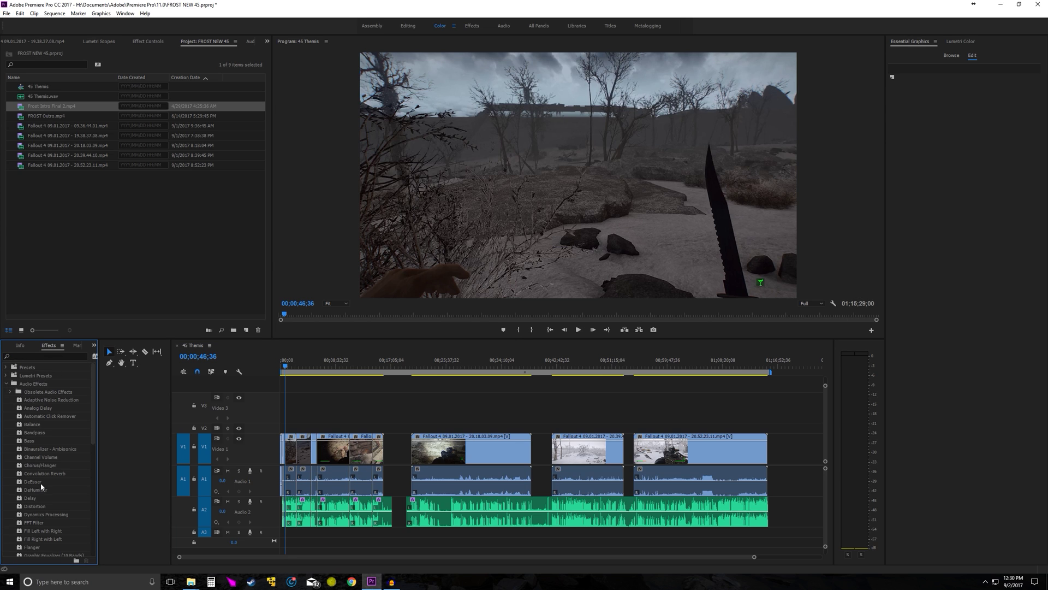
scroll(56, 479, down, 1)
scroll(57, 478, up, 1)
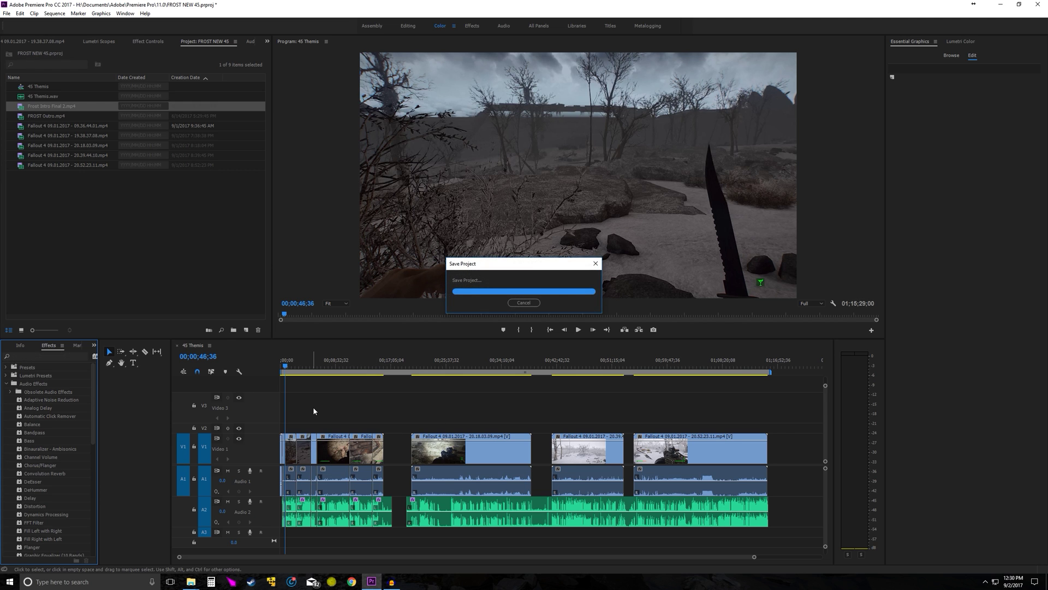
Step: Search the effects for "dip" and apply Dip to Black to the end of the last gameplay clip on Video 1
scroll(327, 411, up, 2)
scroll(332, 416, down, 10)
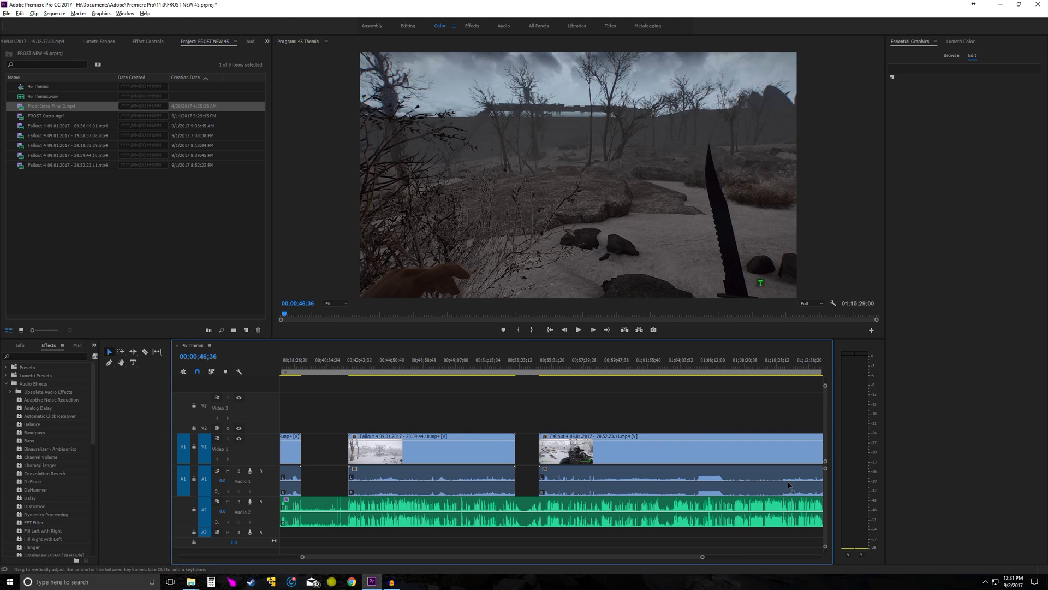
scroll(803, 487, up, 15)
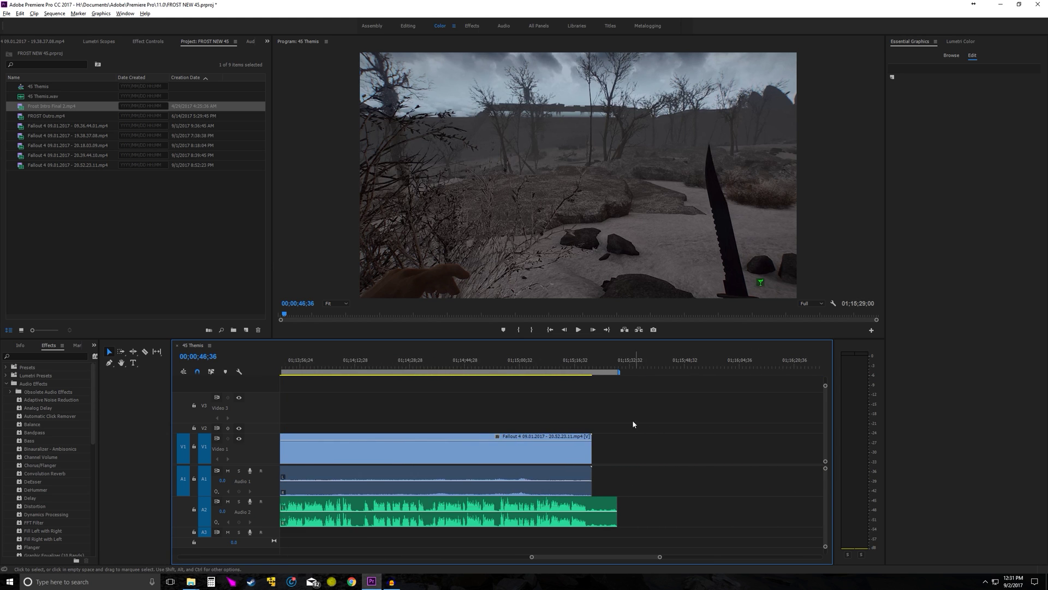
click(41, 356)
text(dip)
drag(39, 425, 582, 448)
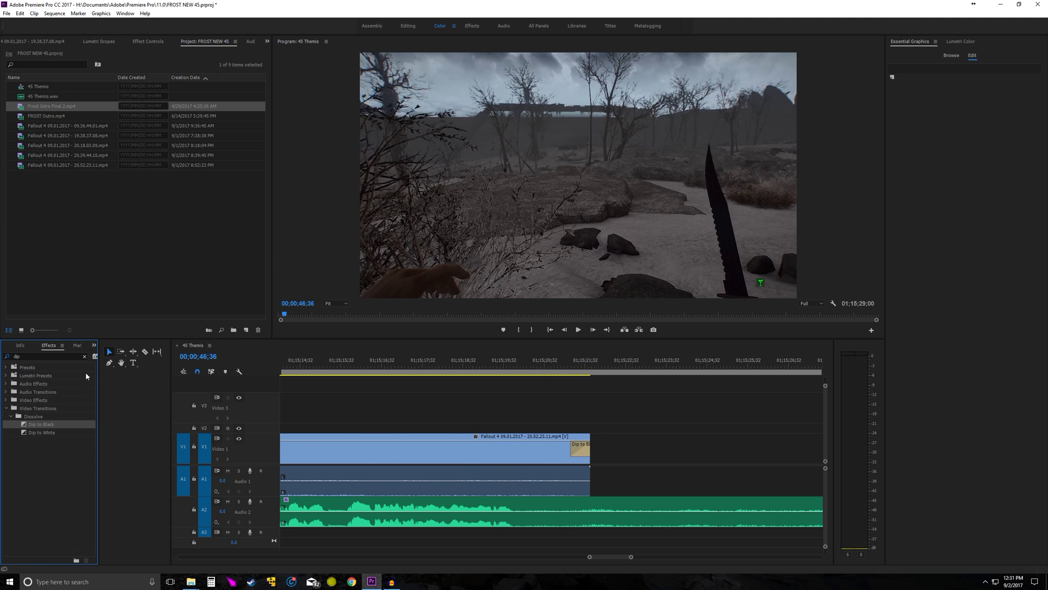
Step: Search the effects for "expo" and apply Exponential Fade to the end of the last Audio 1 clip
double_click(51, 355)
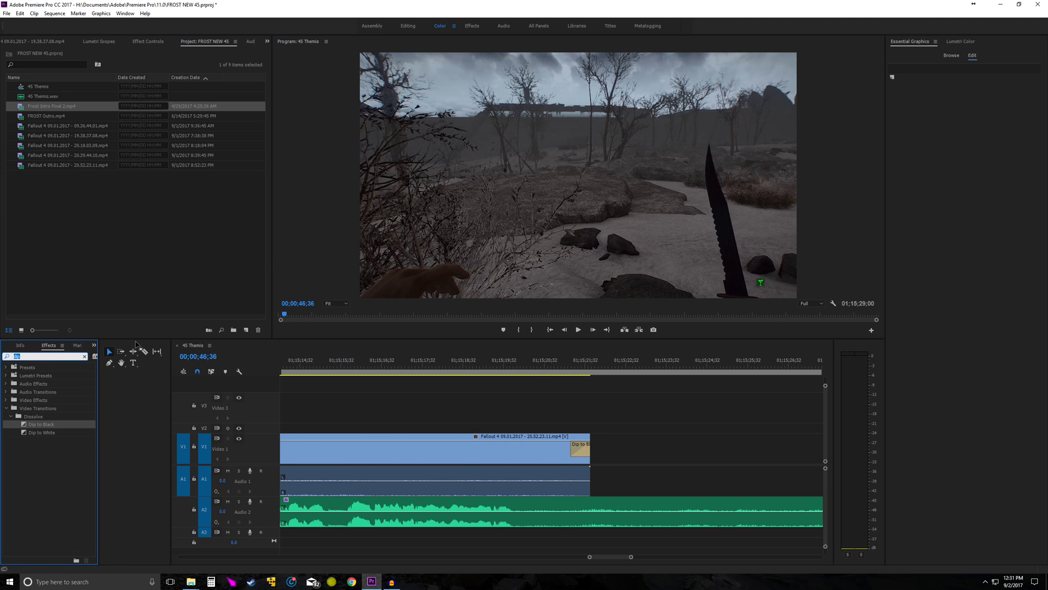
text(expo)
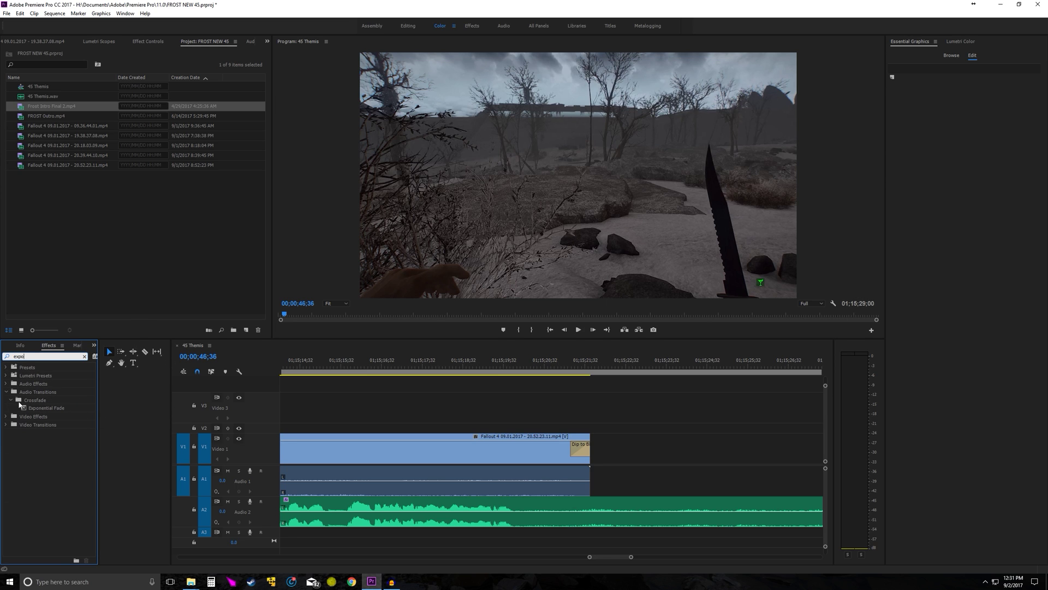
drag(39, 408, 556, 477)
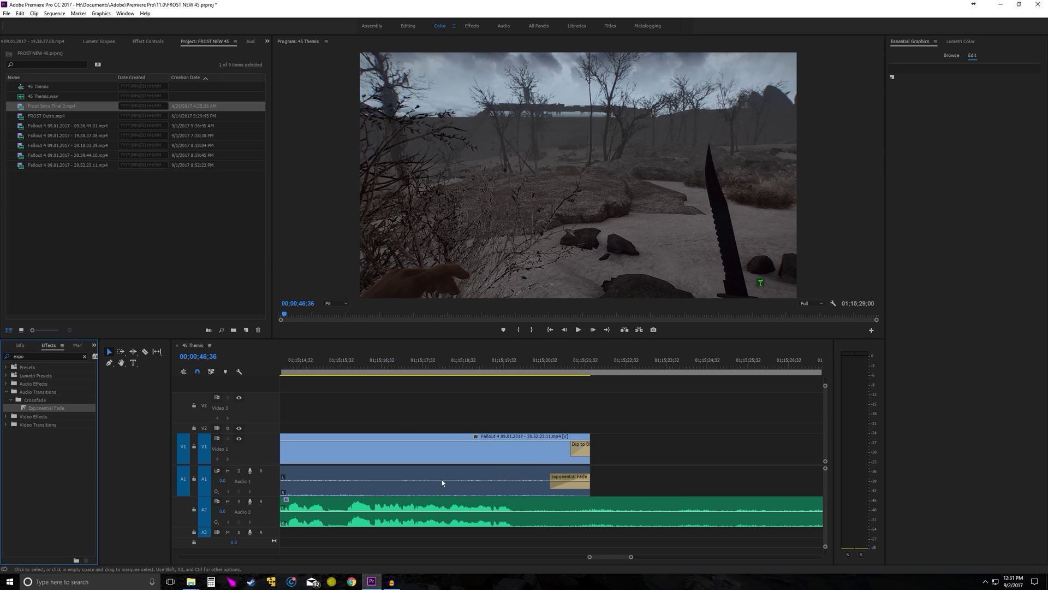
Step: Cut and delete the Audio 2 narration beyond the end of the video, and apply Exponential Fade to its new end
click(620, 452)
key(c)
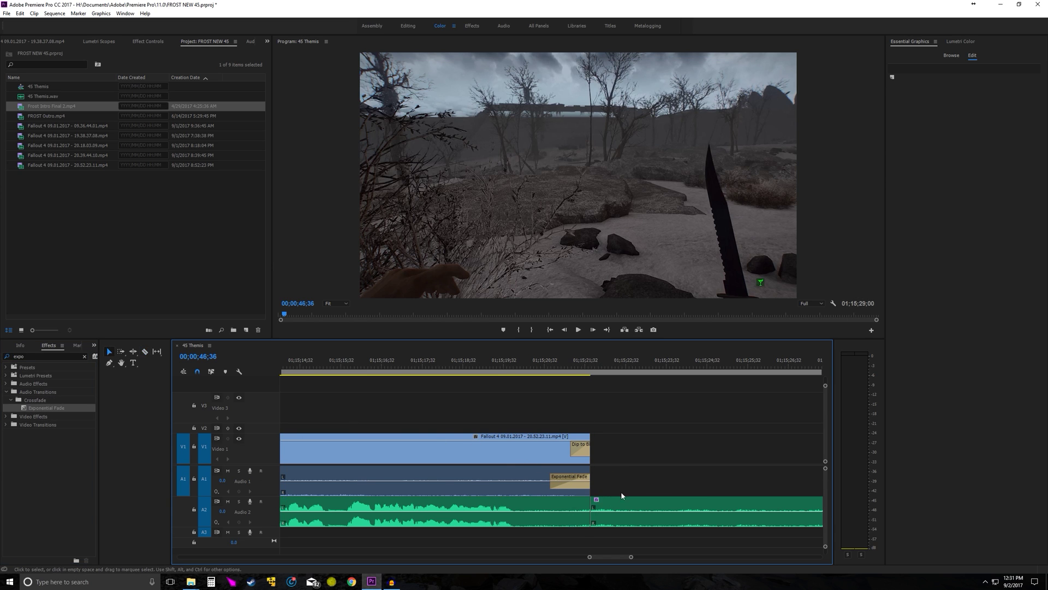
key(Delete)
drag(39, 409, 320, 435)
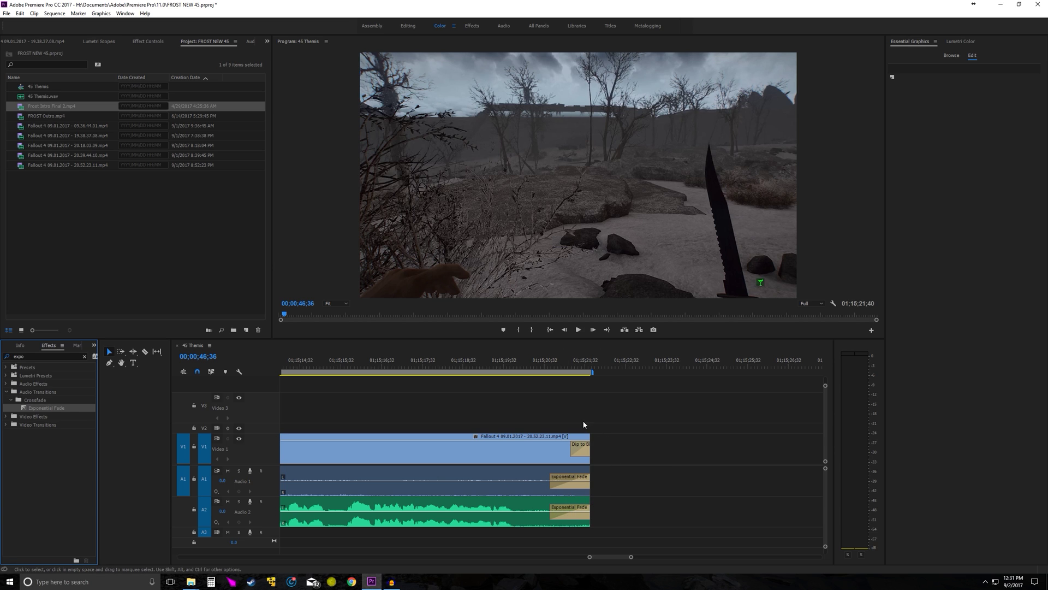
Step: Play back the end of the sequence to check the video and audio fades
click(537, 367)
key(space)
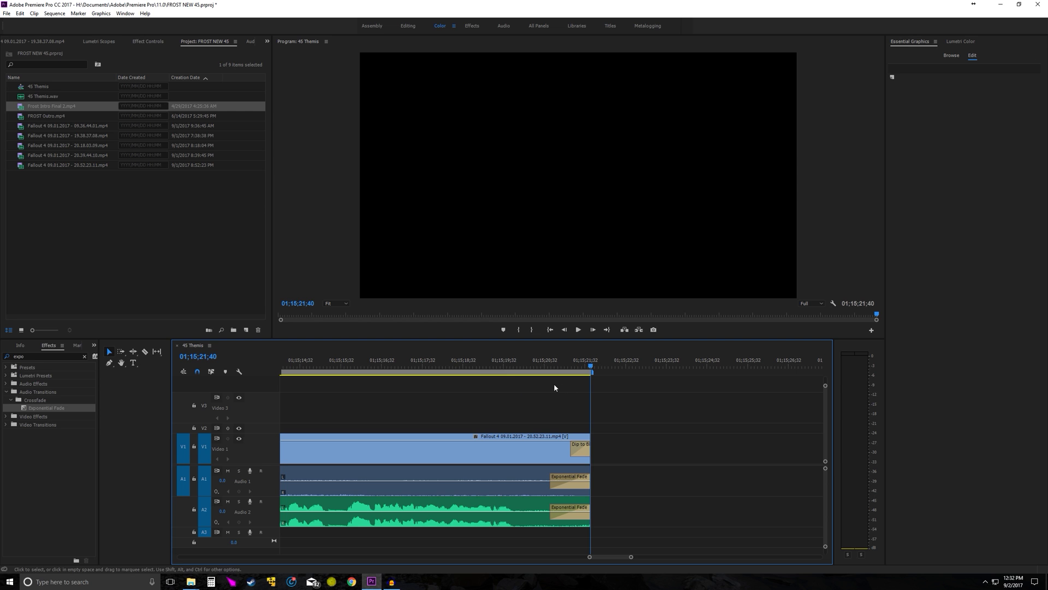
click(549, 367)
drag(565, 366, 535, 413)
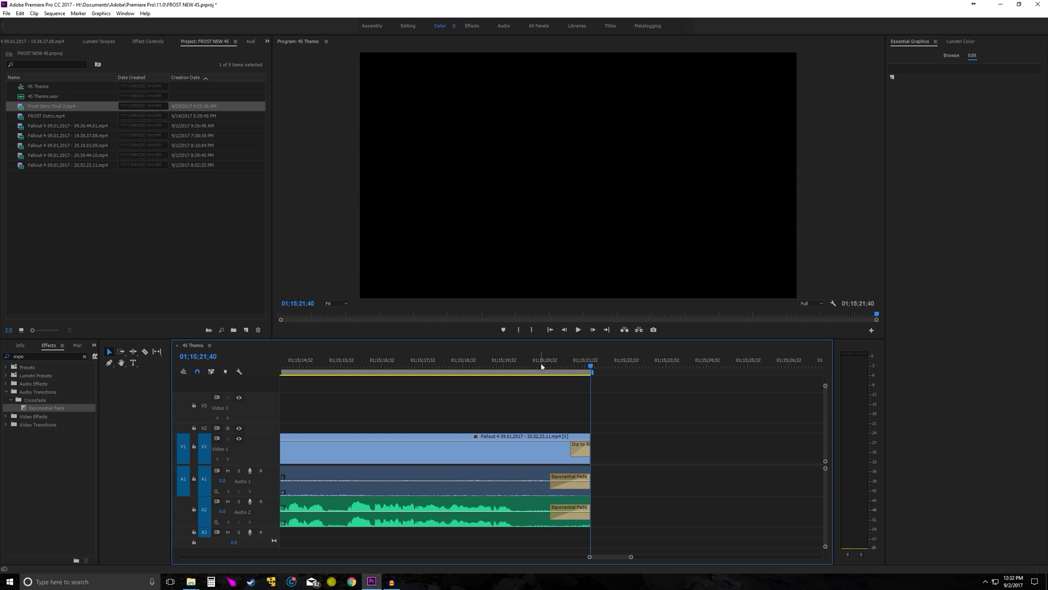
scroll(441, 399, down, 5)
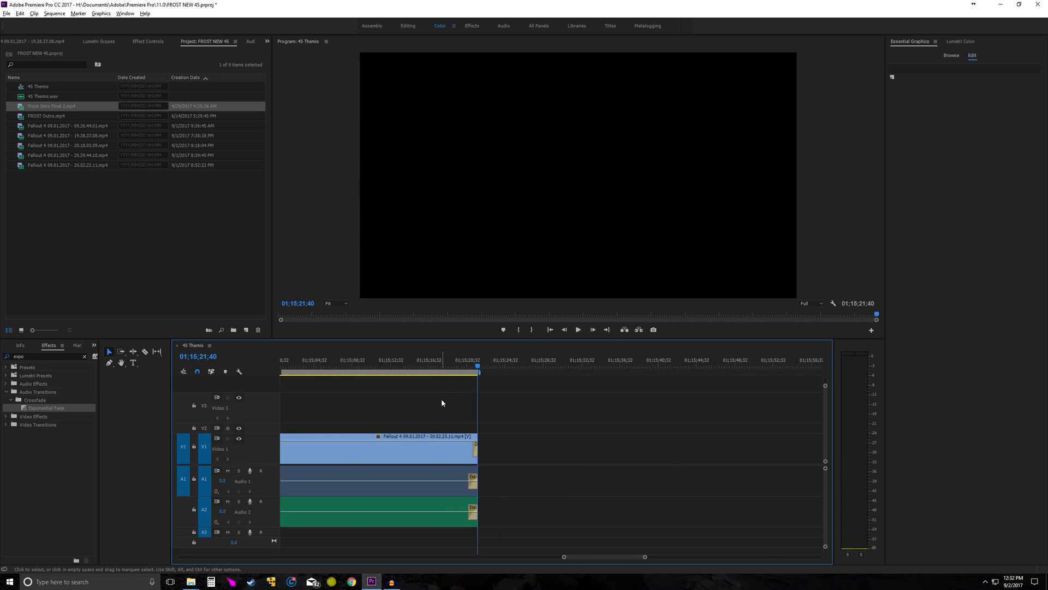
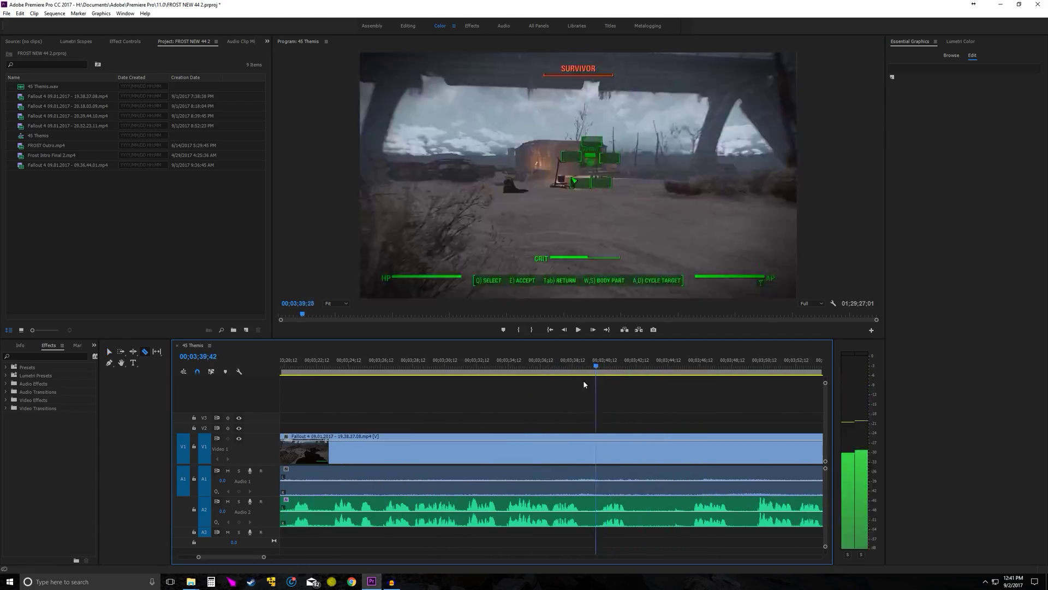
Step: Play through the gameplay from about 00;03;39 to 00;06;28, cutting out unwanted sections
key(space)
key(v)
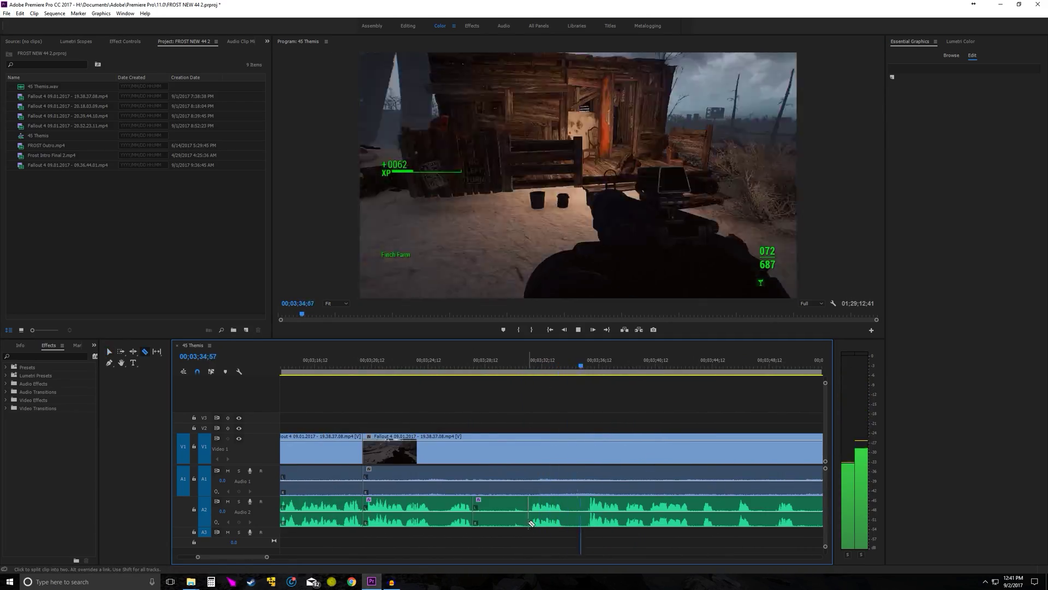
key(c)
click(516, 449)
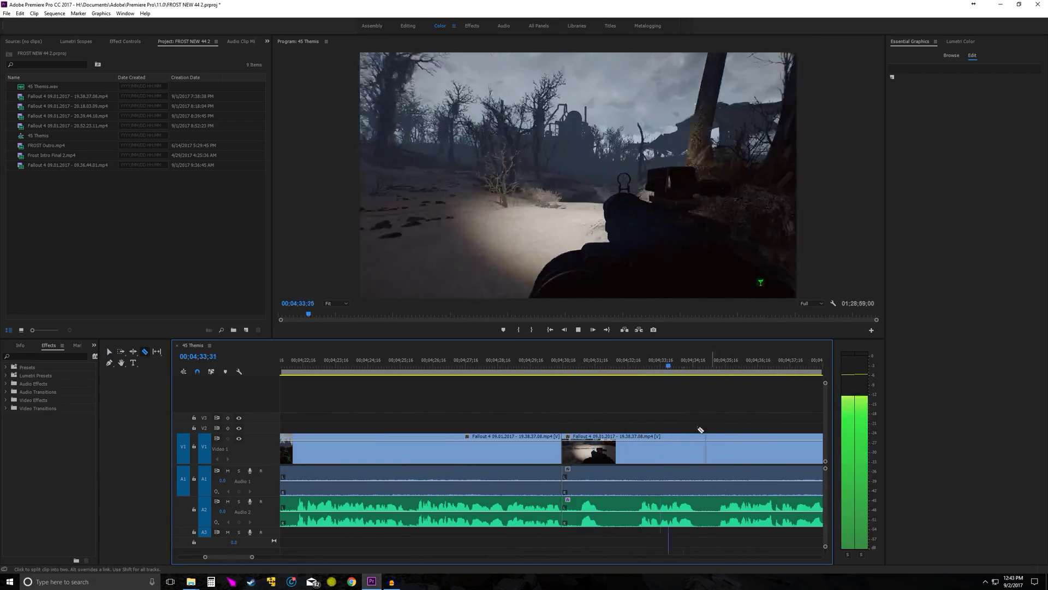
key(space)
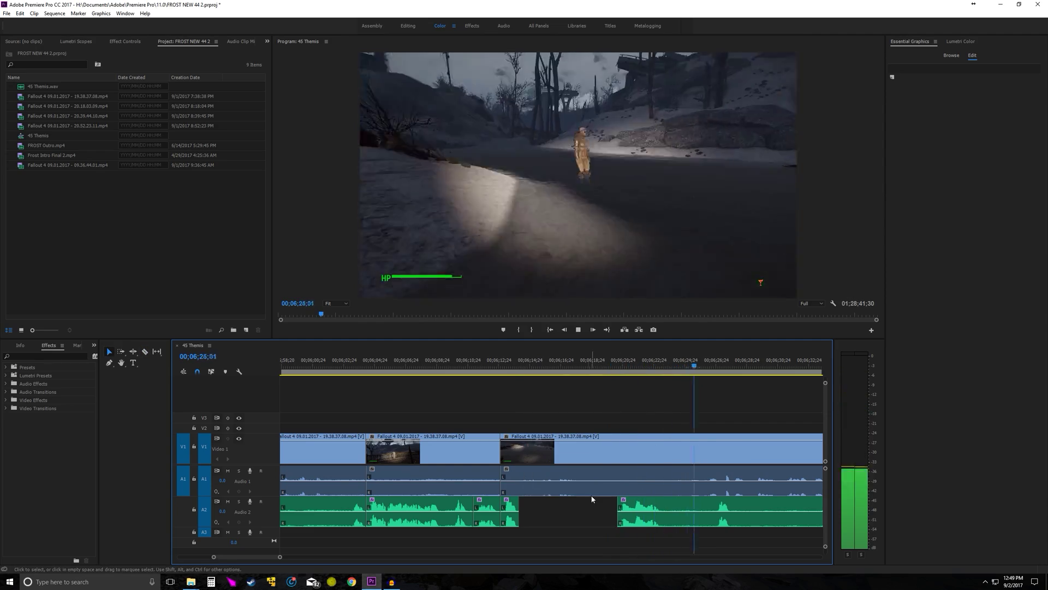
click(699, 365)
key(space)
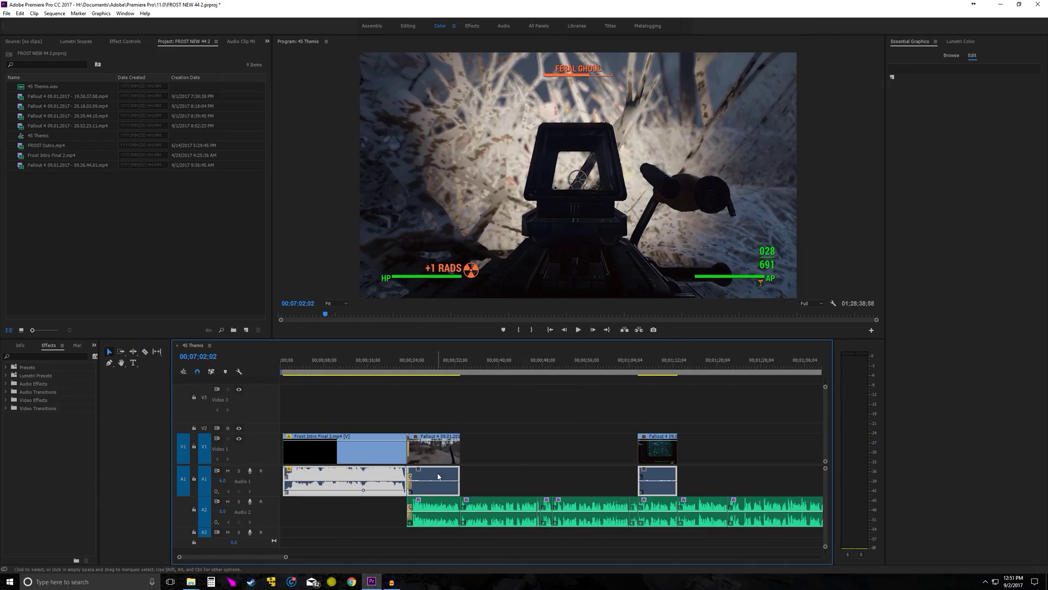
Step: Adjust the audio gain of the selected Audio 1 clips
key(g)
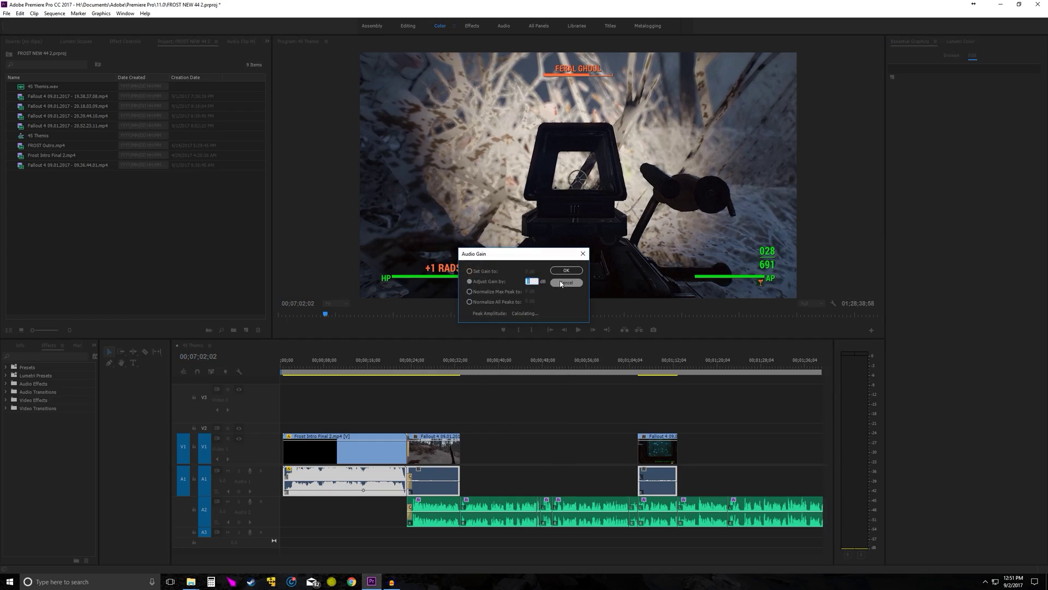
click(568, 271)
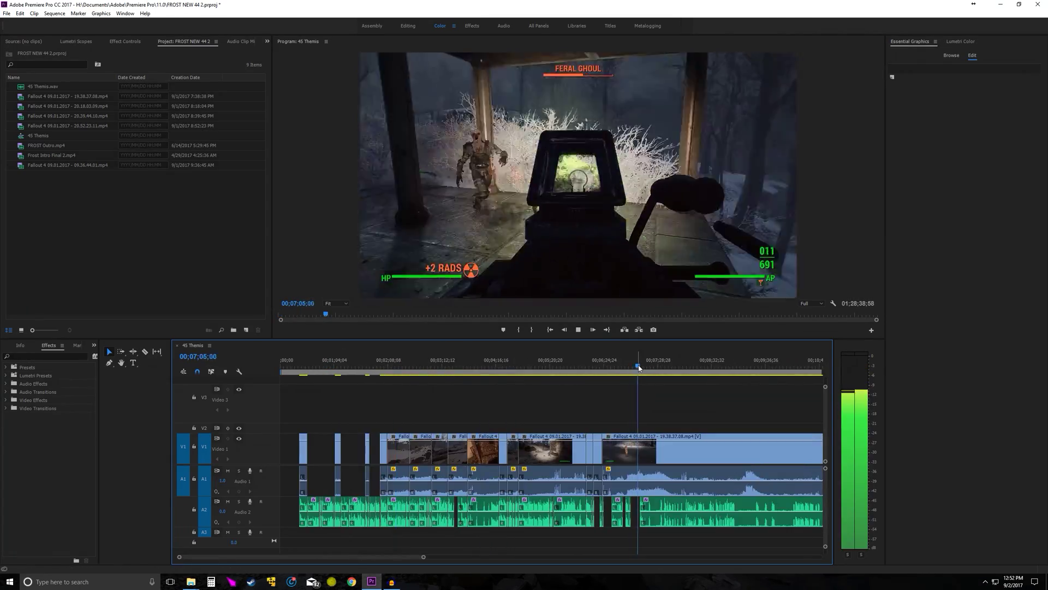
Step: Play backwards from about 00;07;05 and review the footage around 00;06;31 for the next cut
key(equal)
key(equal)
key(equal)
key(equal)
key(j)
key(j)
key(j)
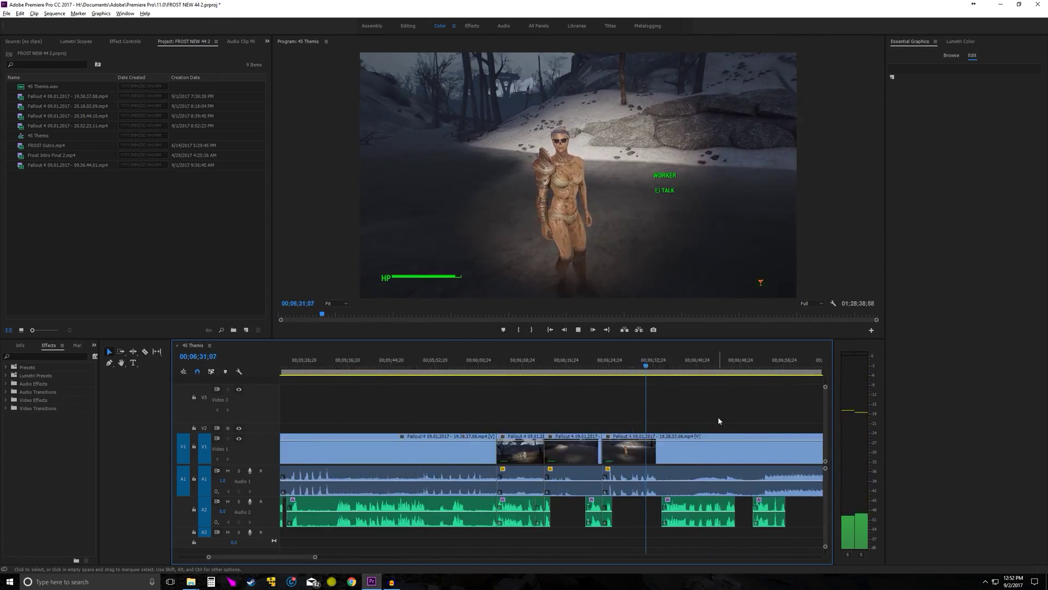
key(c)
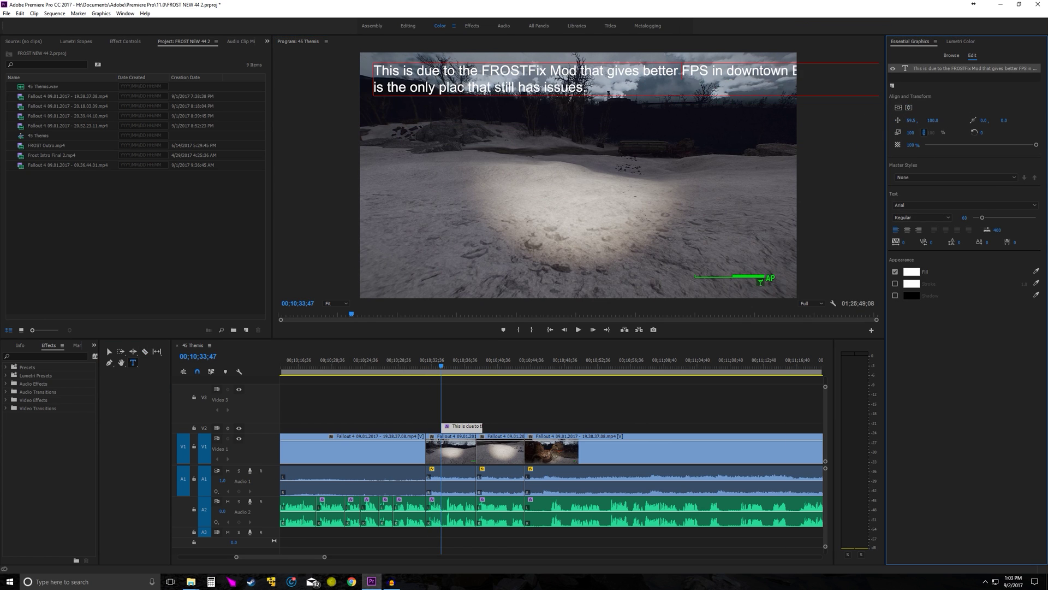
Step: Play through the gameplay from about 00;10;33 to 00;14;22 and check it for sections to remove
key(space)
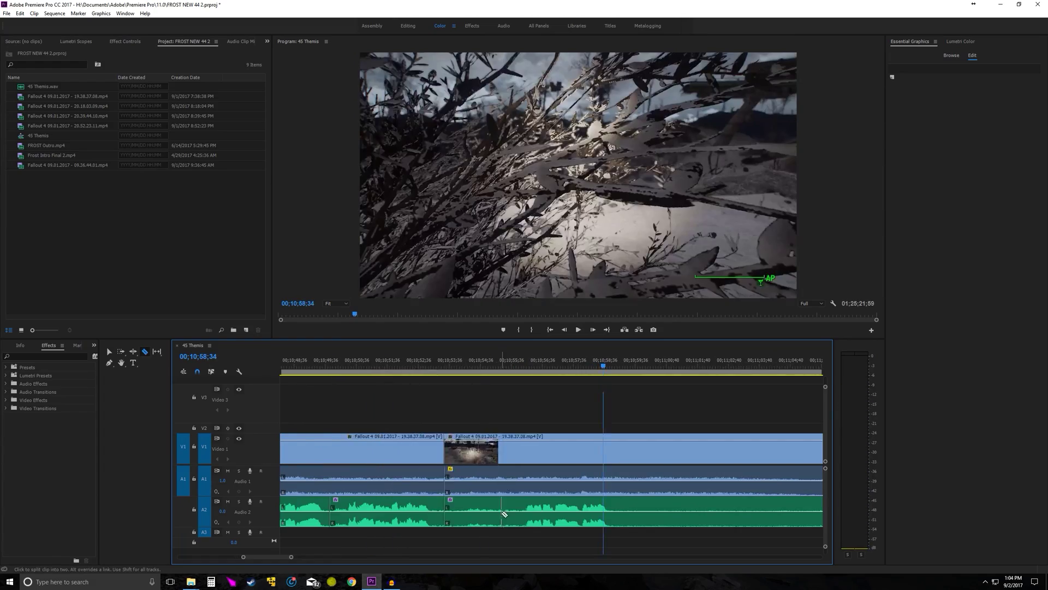
key(space)
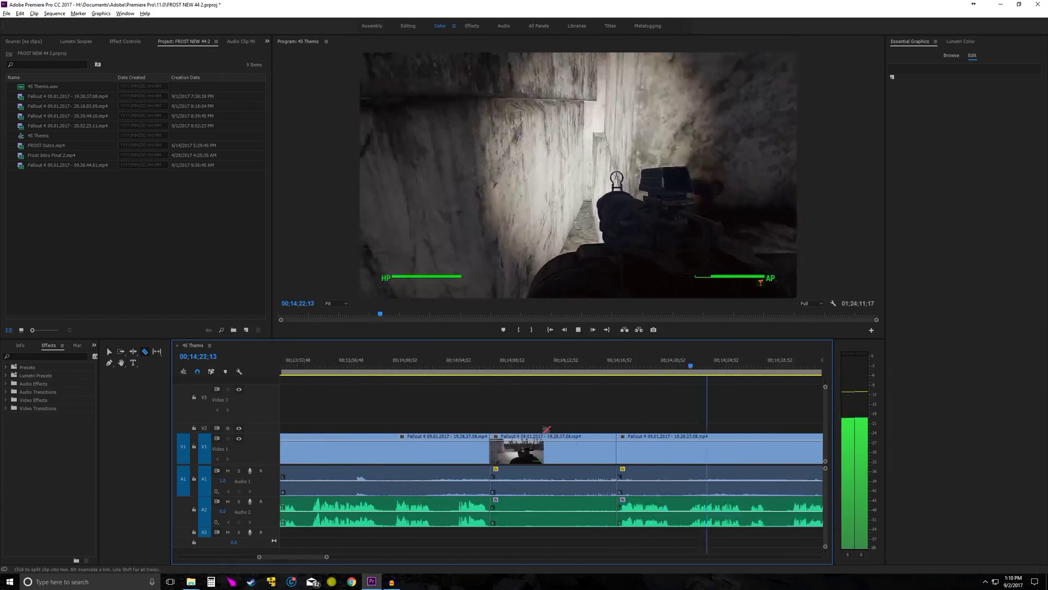
drag(658, 373, 657, 459)
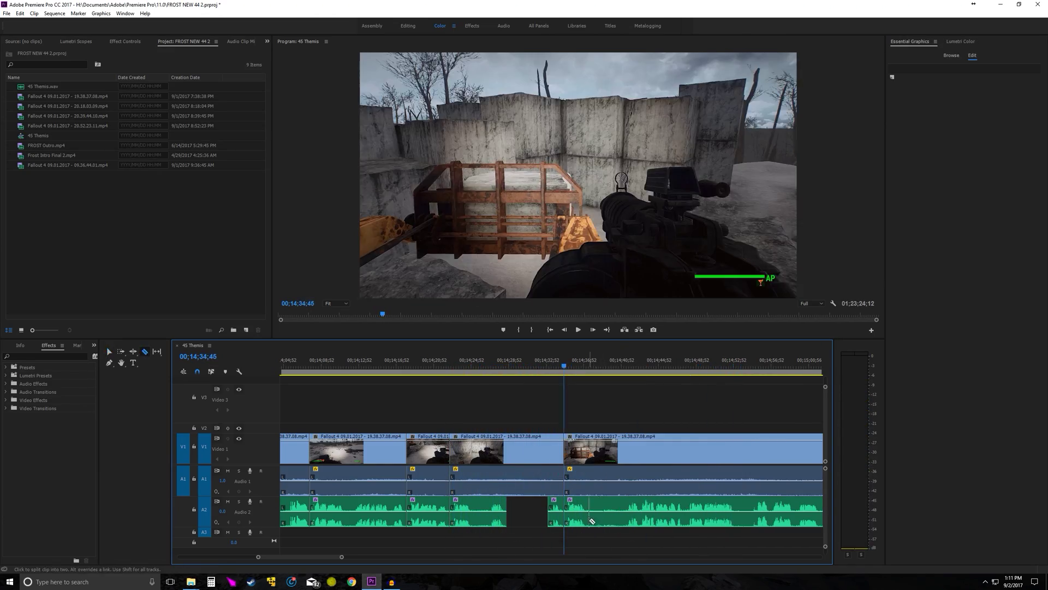
Step: Ripple delete the unwanted gameplay section near 00;14;30 and resume playback
click(518, 485)
key(shift+Delete)
key(space)
key(c)
click(509, 377)
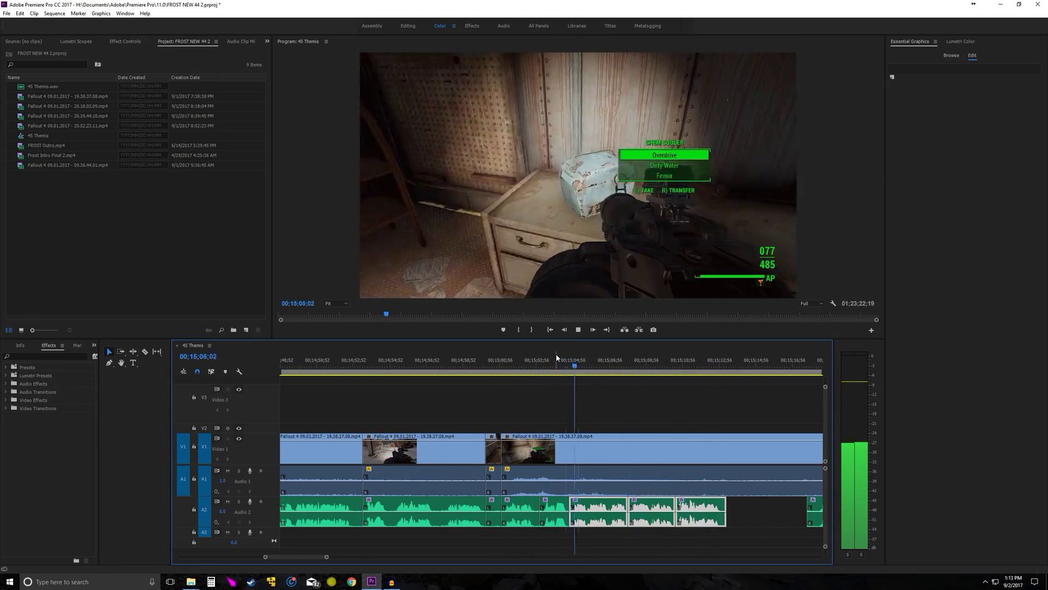
Step: Cut the Audio 2 narration near 00;15;20 and ripple delete the gameplay over its gap from about 00;15;13 to 00;15;18
key(c)
key(space)
click(584, 522)
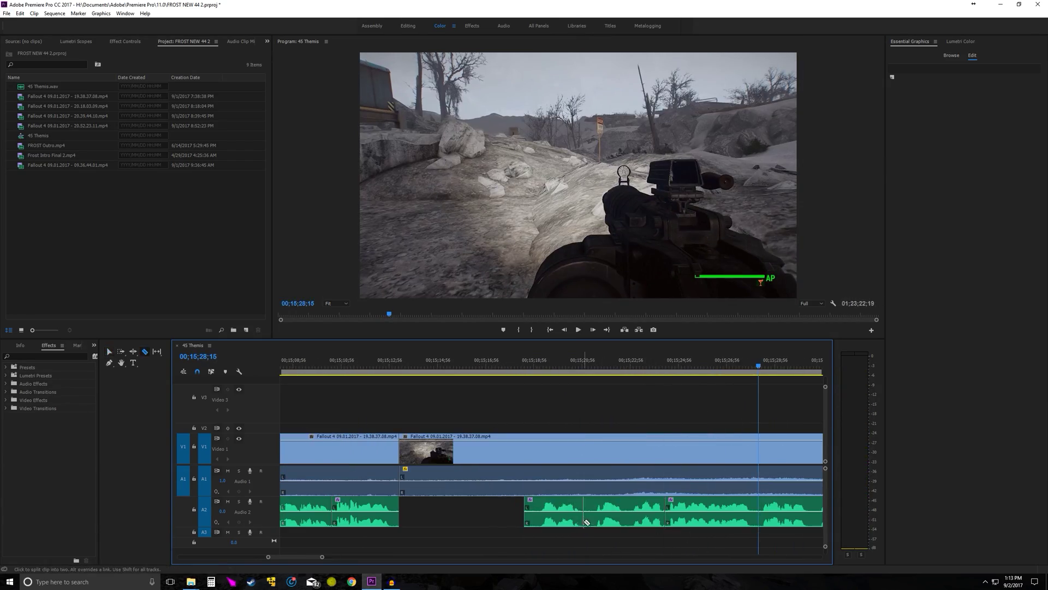
key(v)
click(485, 445)
key(shift+Delete)
key(space)
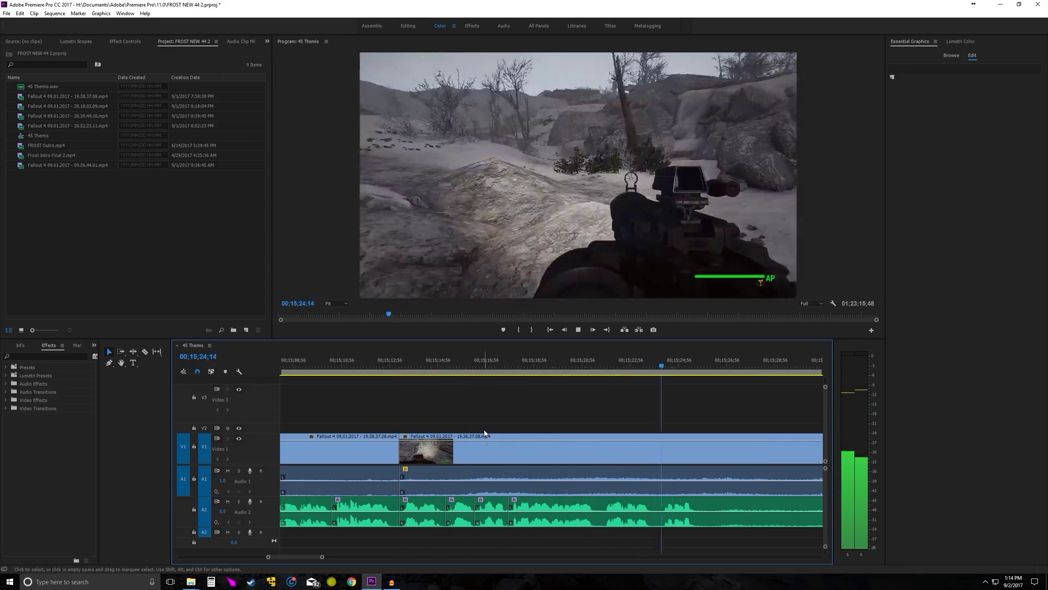
Step: Pause playback and cut the gameplay and narration across all tracks at about 00;15;26 and 00;15;33
key(minus)
key(space)
key(c)
shift+click(465, 480)
shift+click(529, 480)
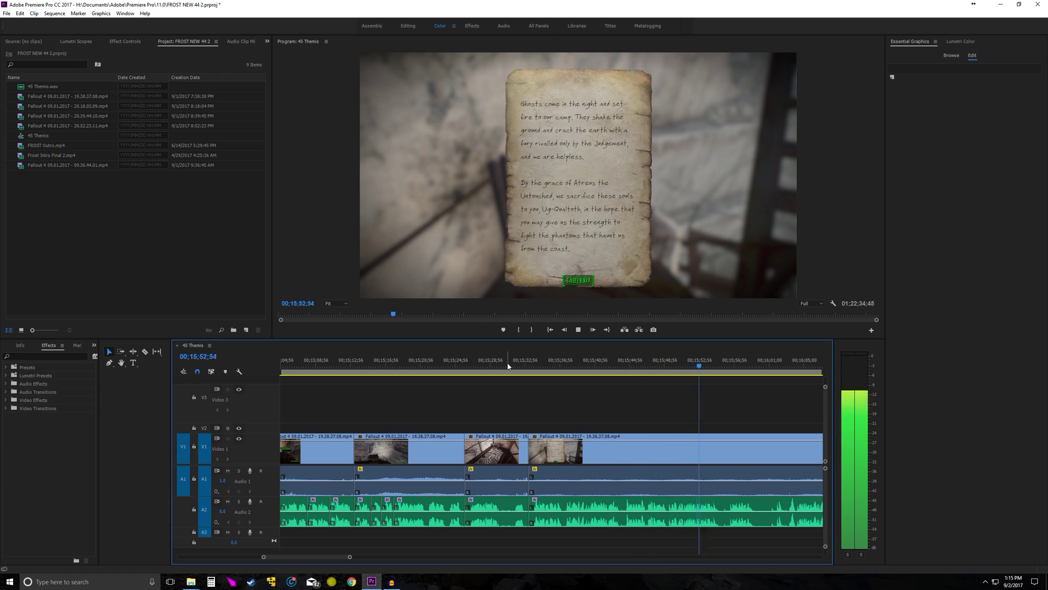
Step: Split the clips on all tracks and ripple delete the unwanted section just after 00;16;04
key(equal)
key(c)
click(569, 374)
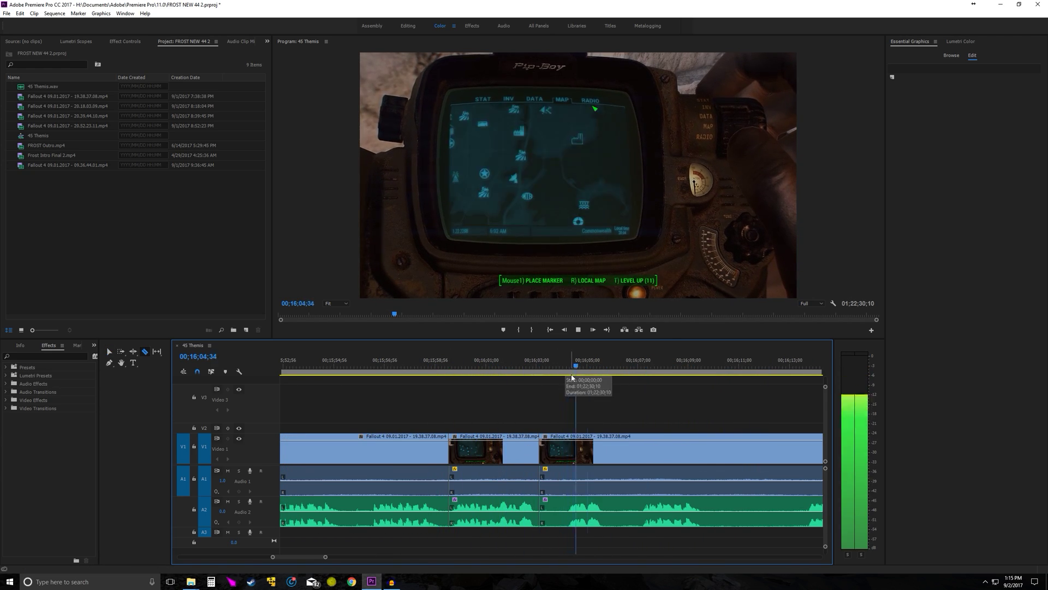
shift+click(623, 450)
key(shift+Delete)
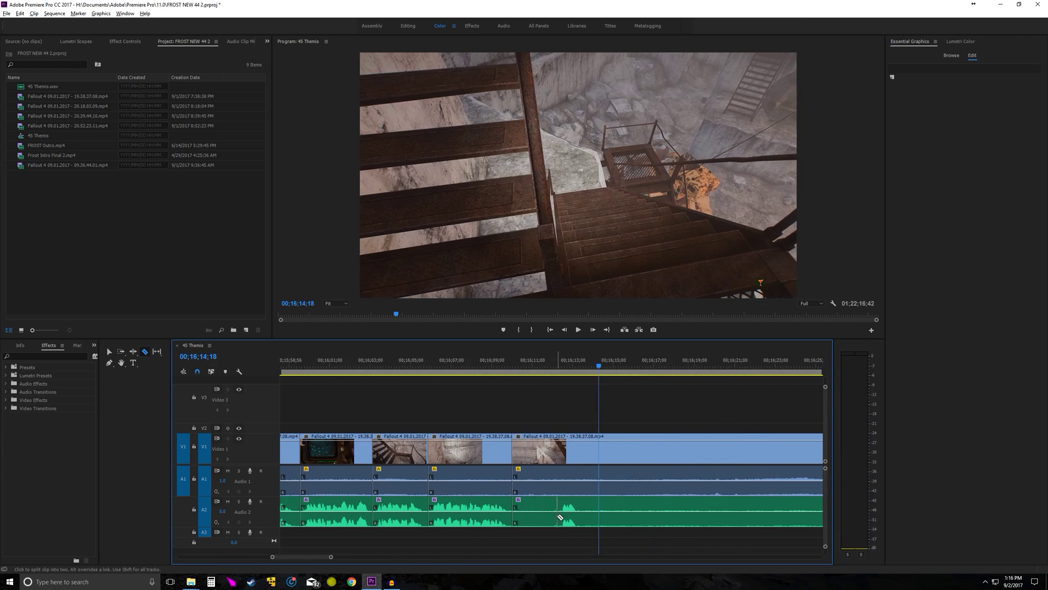
Step: Ripple delete the unwanted stretch on the gameplay track near 00;16;11
key(space)
key(minus)
right_click(538, 456)
click(556, 456)
key(c)
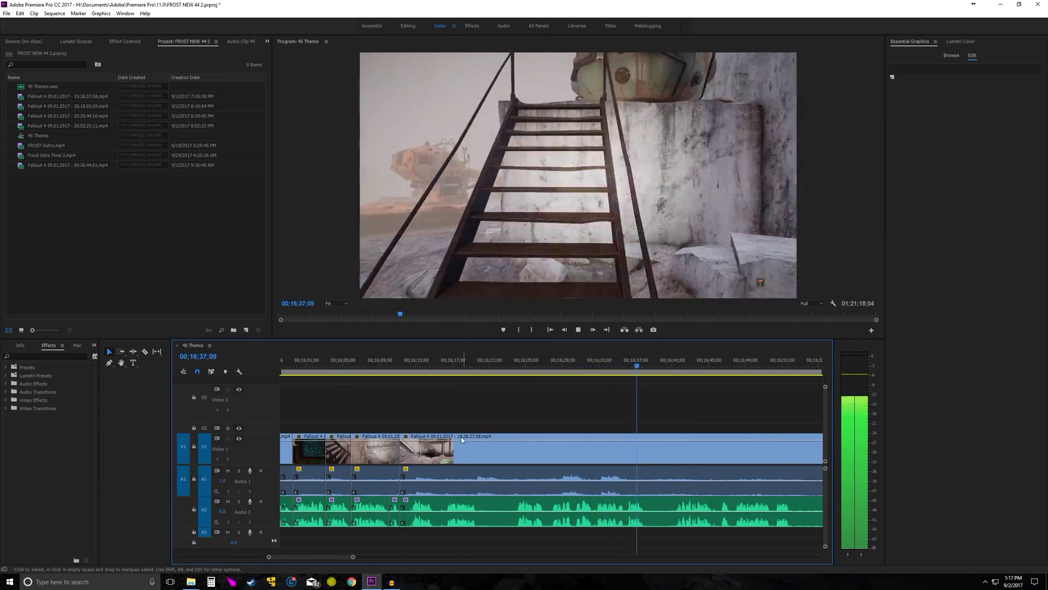
Step: Nudge the Audio 2 narration near 00;16;35 and cut the gameplay between about 00;16;38 and 00;17;01
key(equal)
key(v)
key(minus)
drag(617, 523, 620, 523)
key(c)
key(minus)
key(v)
key(equal)
key(equal)
key(equal)
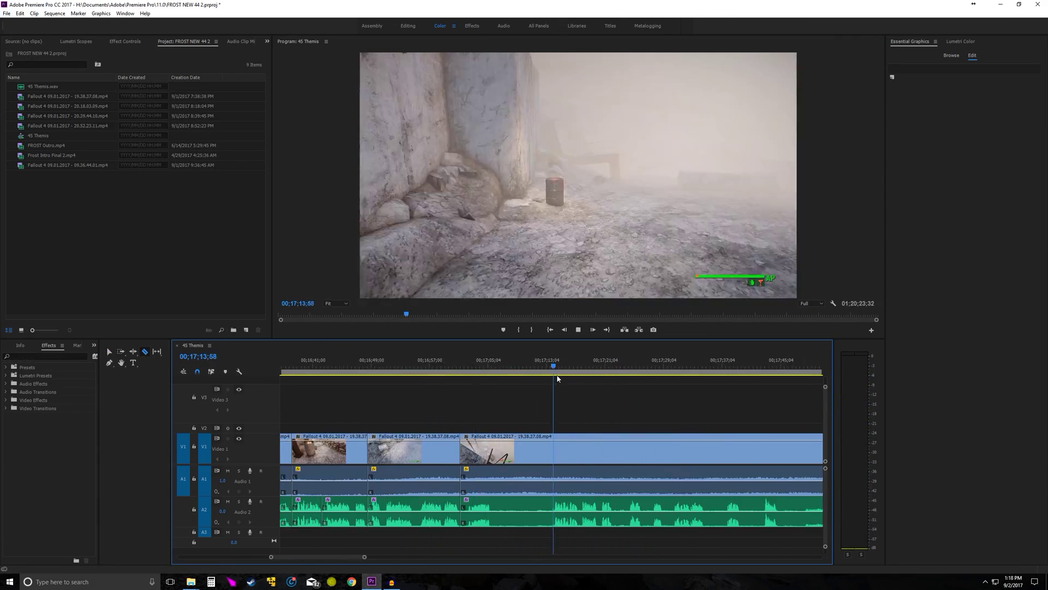
Step: Cut the Audio 2 pauses between about 00;17;13 and 00;17;19, undo misplaced edits, and resume playback from there
key(c)
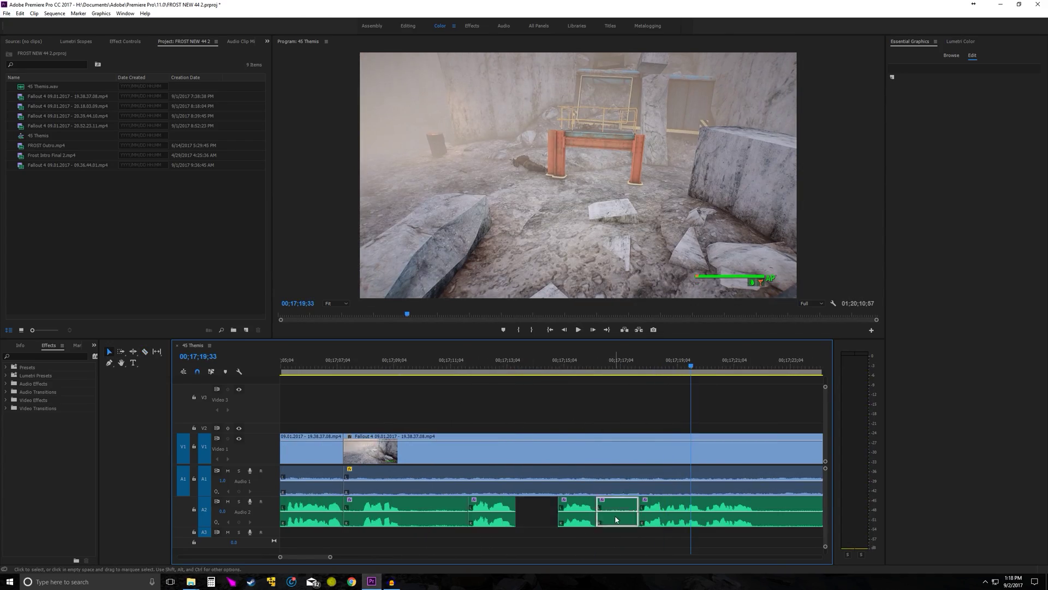
key(ctrl+z)
key(c)
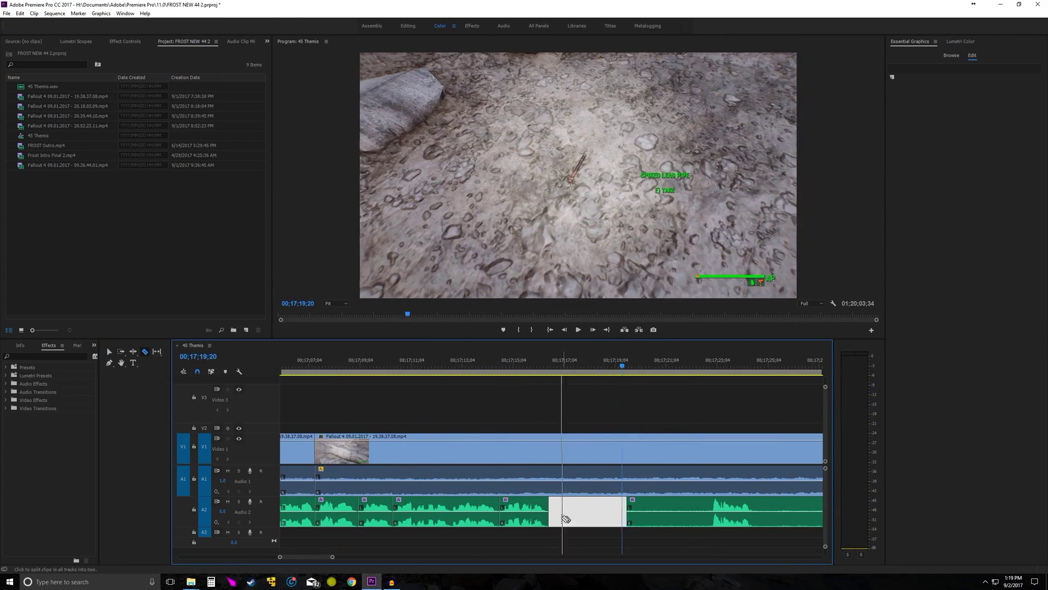
key(ctrl+z)
key(v)
key(space)
click(548, 527)
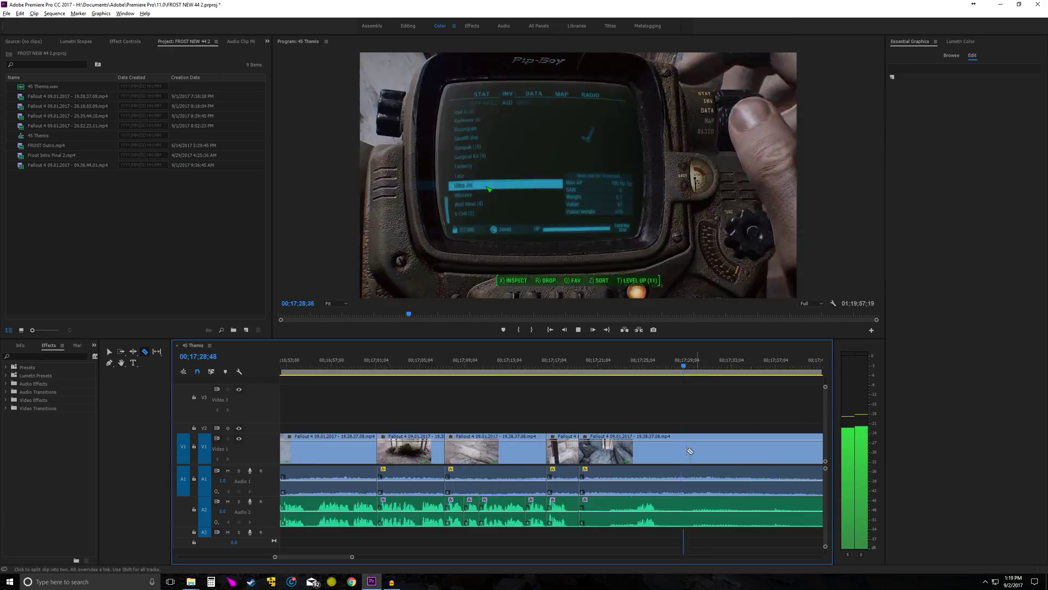
click(583, 451)
click(670, 375)
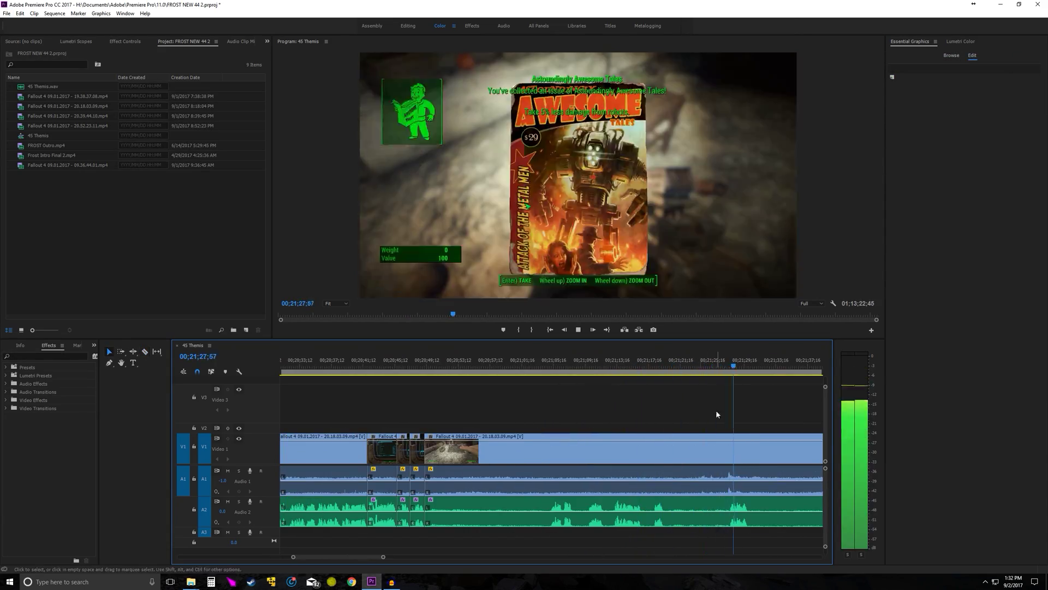
Step: Ripple delete the unwanted gameplay section from about 00;21;04 and undo the edit made after it
click(573, 450)
key(shift+Delete)
key(c)
key(ctrl+z)
key(Up)
key(v)
key(minus)
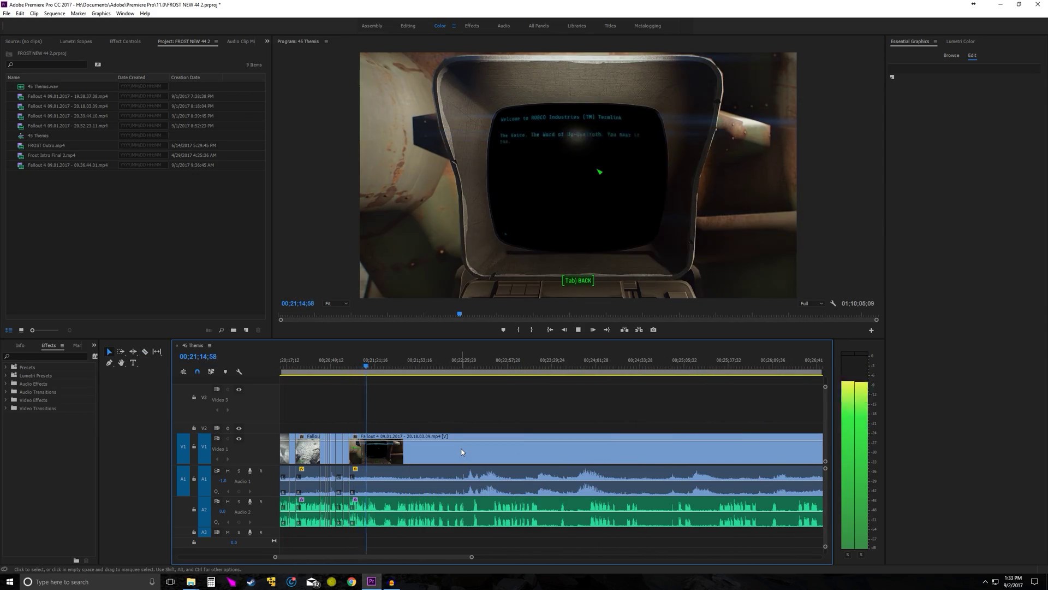
Step: Trim the gameplay between about 00;21;22 and 00;21;28 with cuts, undoing the misplaced ones
key(equal)
key(c)
click(453, 372)
key(ctrl+z)
key(equal)
key(v)
key(ctrl+z)
key(minus)
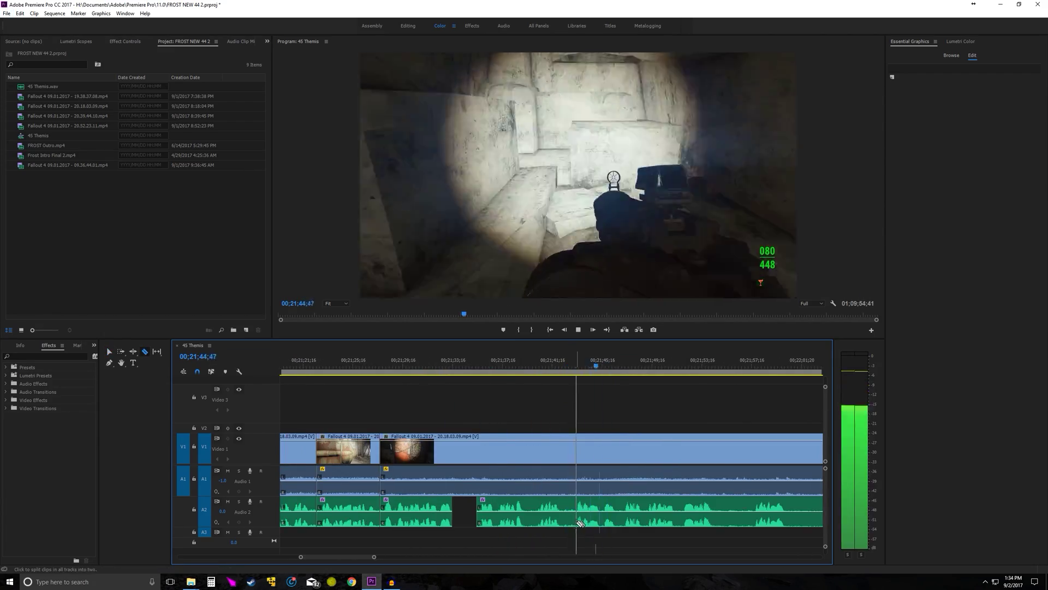
Step: Undo the last edits around 00;21;44 to 00;21;48 and the misplaced cut near 00;22;23
key(equal)
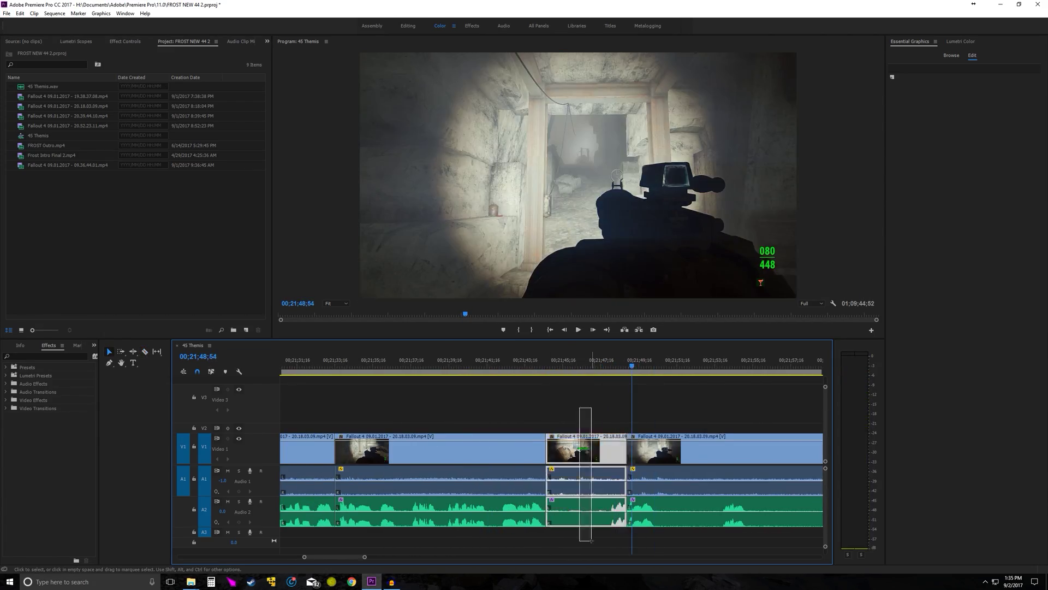
key(ctrl+z)
key(ctrl+z)
key(ctrl+z)
key(minus)
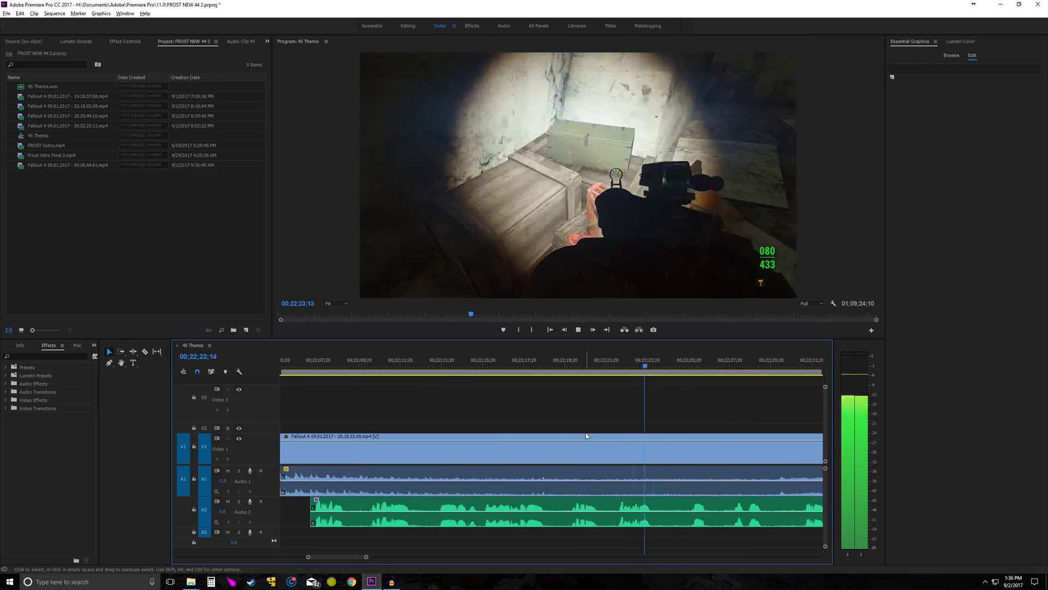
key(space)
key(c)
key(ctrl+z)
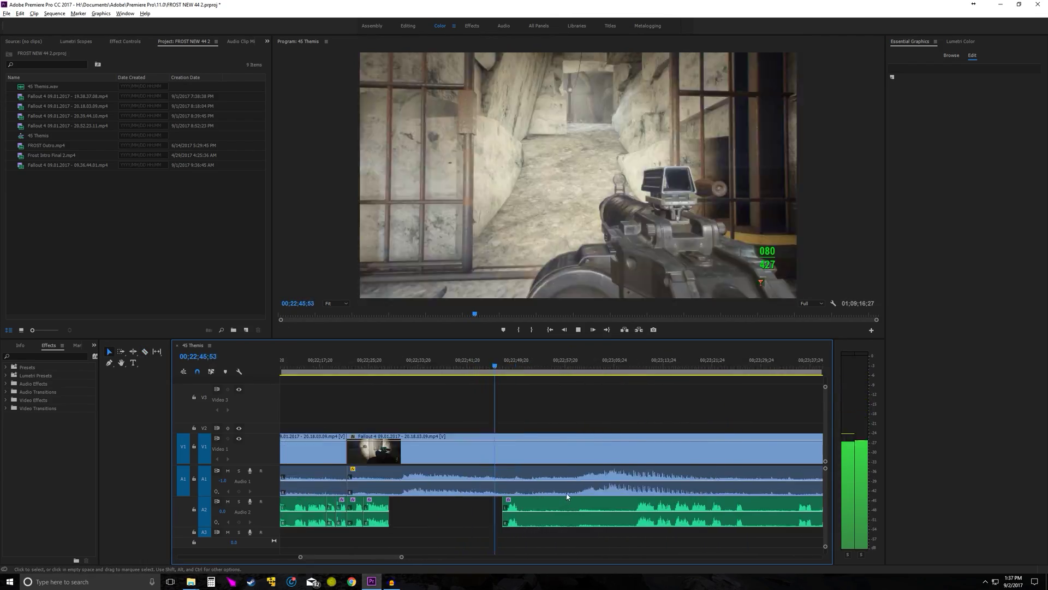
Step: Cut the Audio 2 narration near 00;22;50, delete the piece up to about 00;23;09, and resume playback
key(space)
key(c)
click(446, 524)
key(v)
click(728, 517)
key(Delete)
key(space)
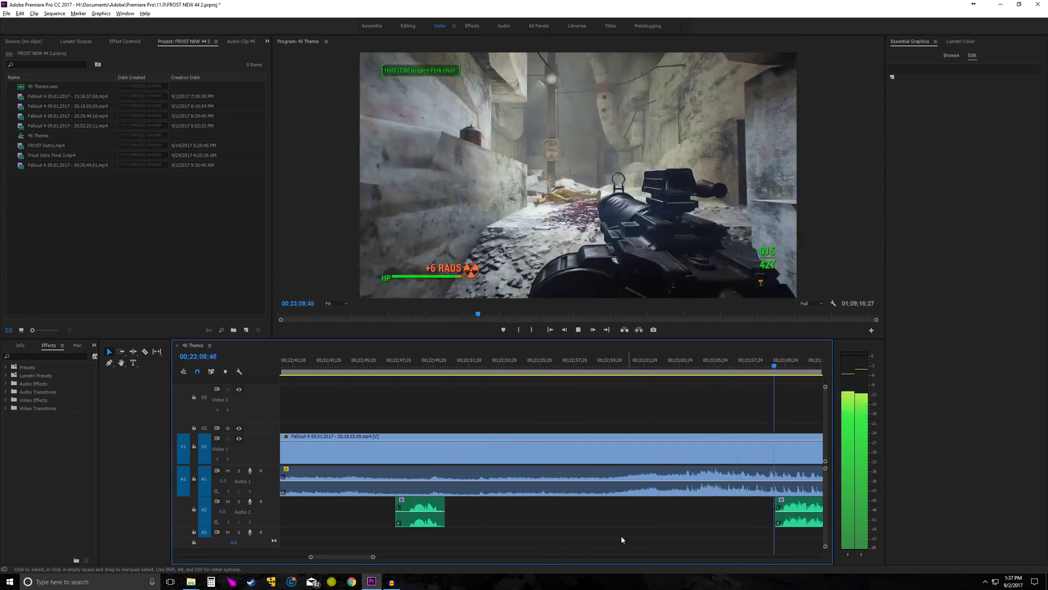
Step: Skip playback ahead to about 00;23;39 and ripple delete the unwanted stretch near 00;24;09 on the gameplay track
key(minus)
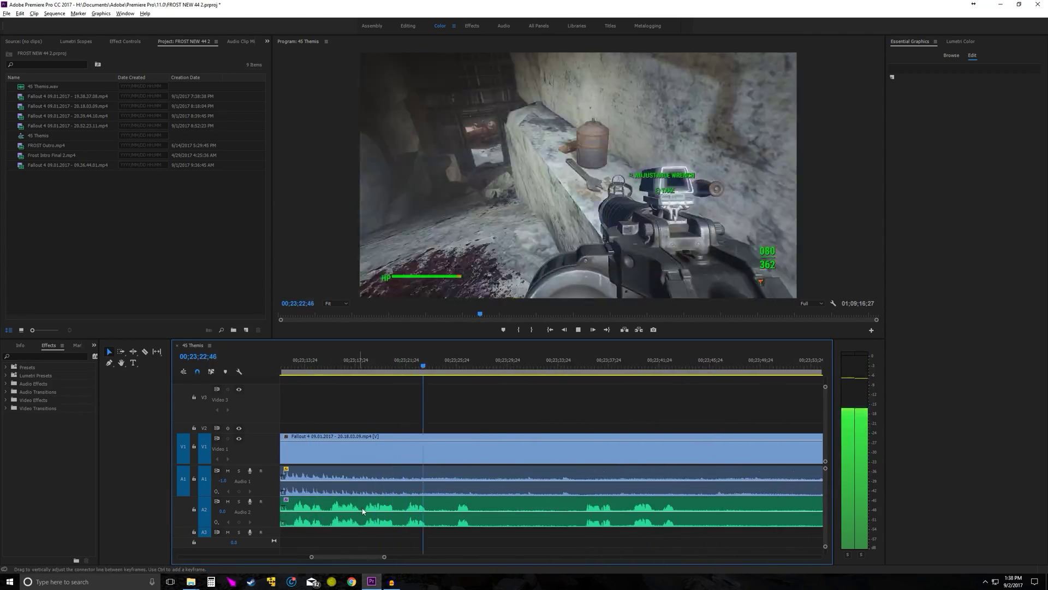
click(642, 374)
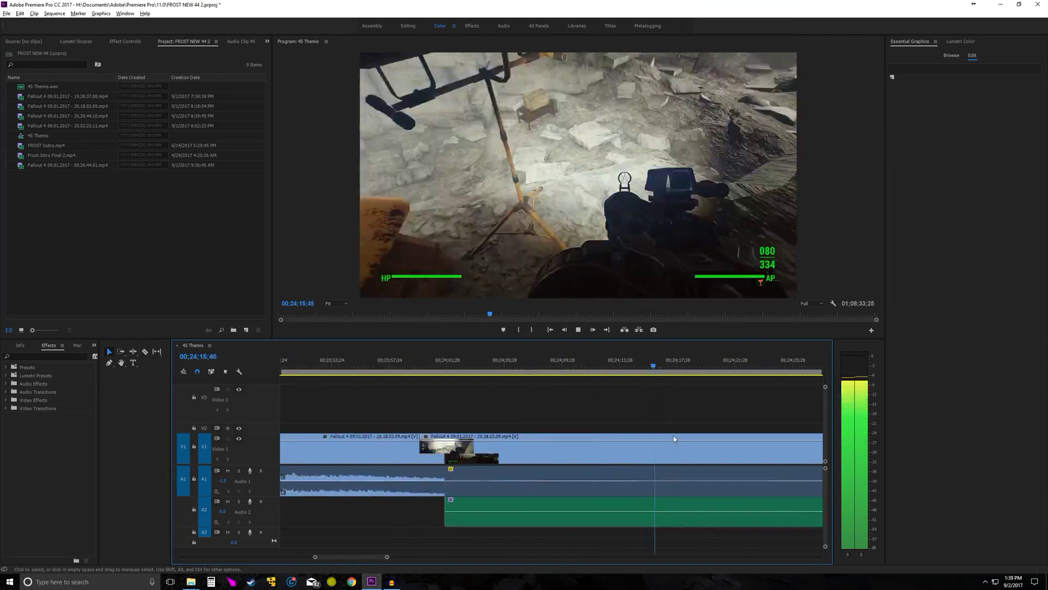
right_click(569, 449)
click(574, 453)
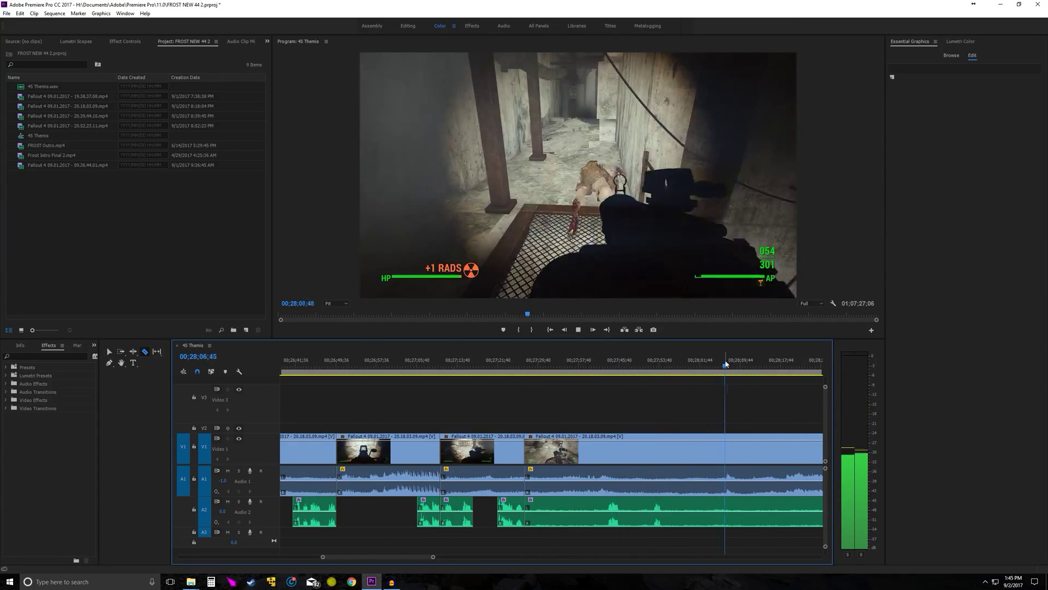
Step: Ripple delete the unwanted gameplay stretches near 00;27;49 and 00;27;18
right_click(636, 456)
click(640, 459)
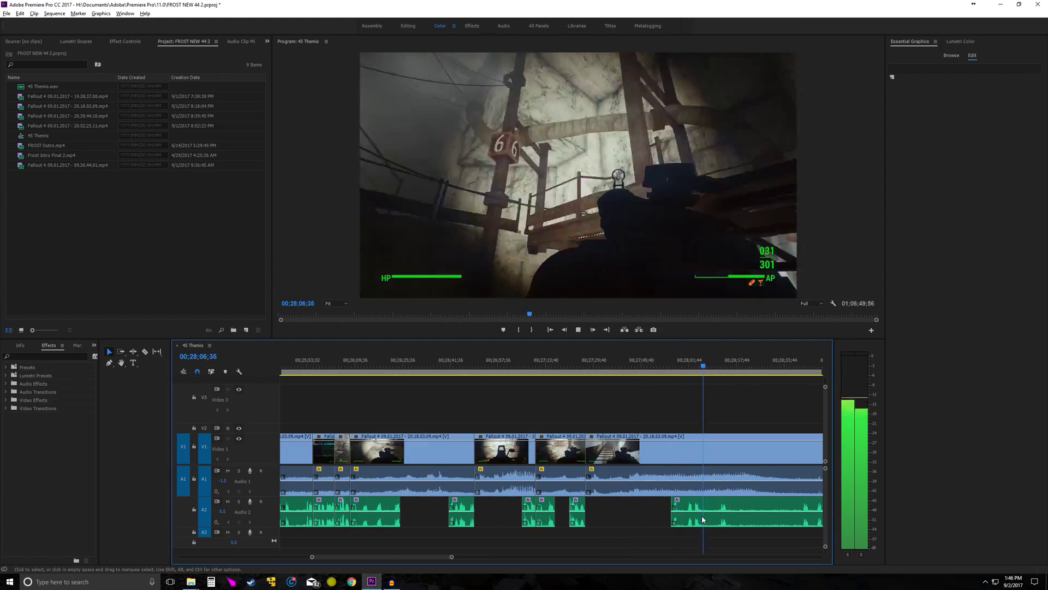
click(558, 486)
key(shift+Delete)
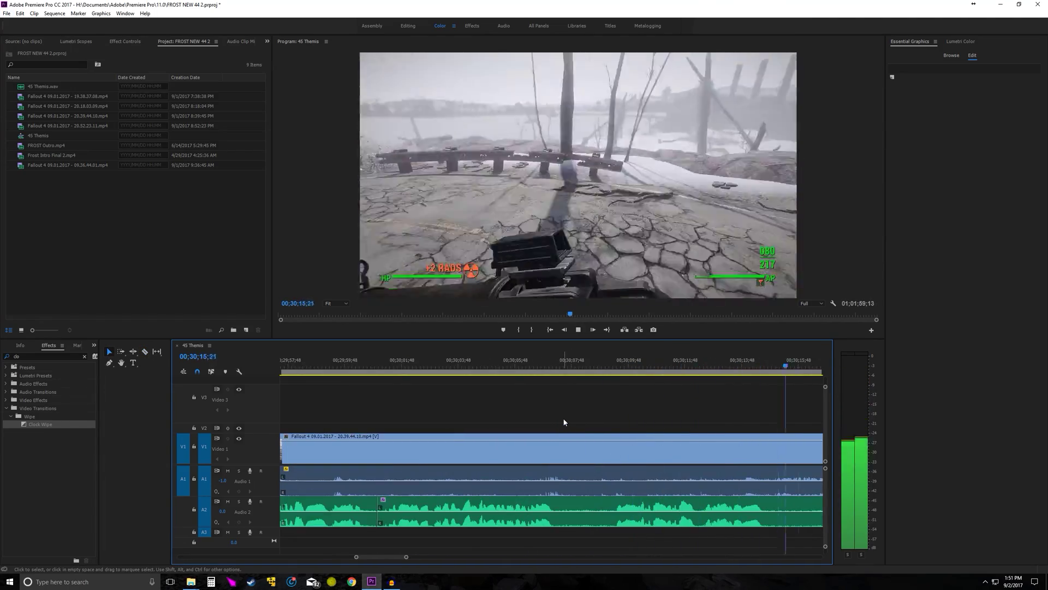
Step: Cut up the Audio 2 narration between about 00;30;26 and 00;30;53 and recheck it from about 00;30;41
key(space)
key(c)
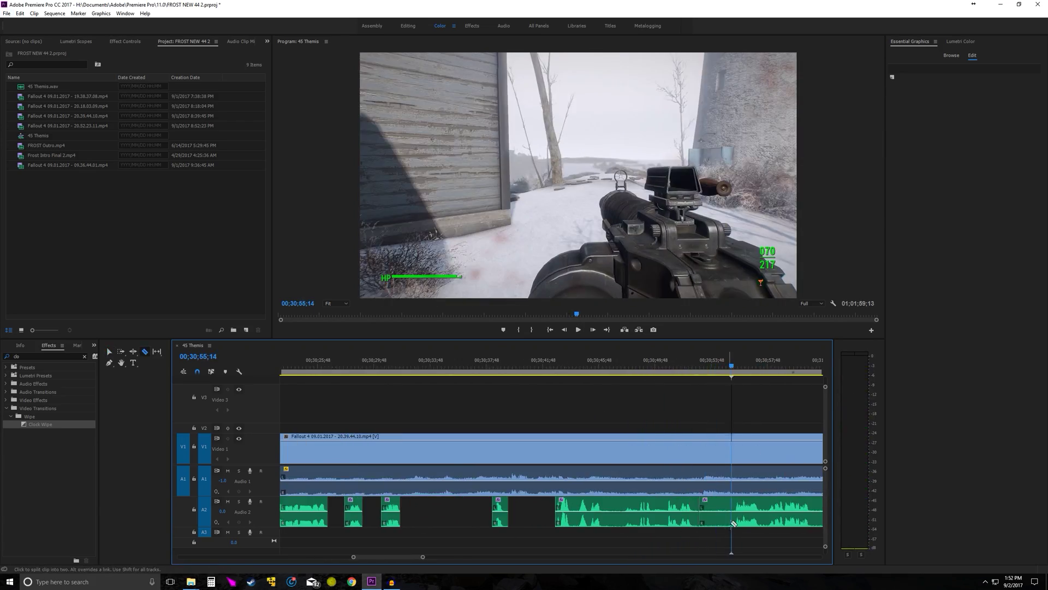
click(544, 371)
key(=)
drag(545, 373, 572, 362)
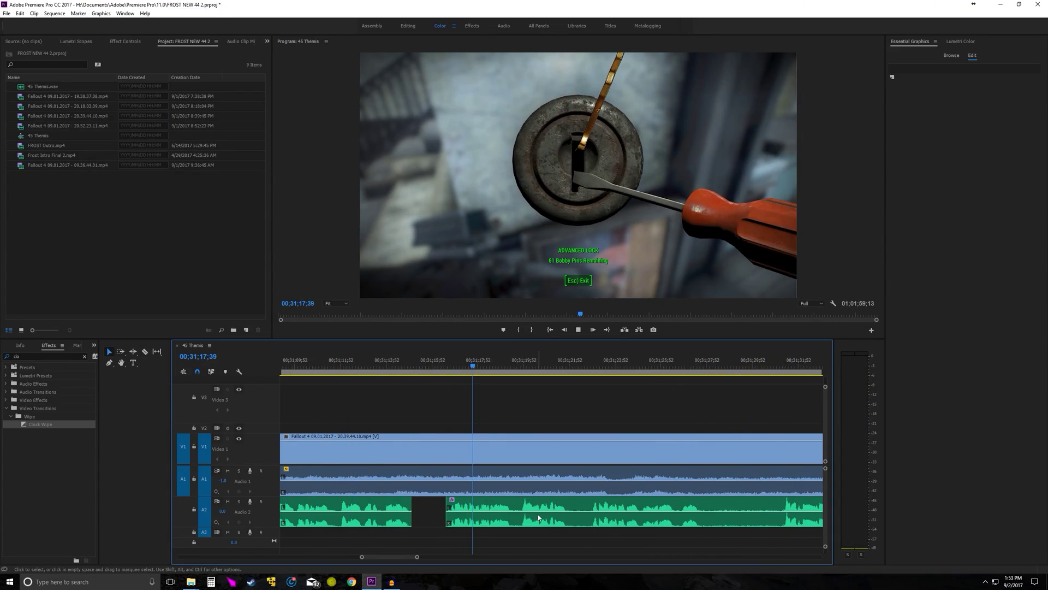
Step: Cut all tracks at about 00;31;23 and 00;31;38 around the unwanted footage and resume playback
key(c)
shift+click(610, 407)
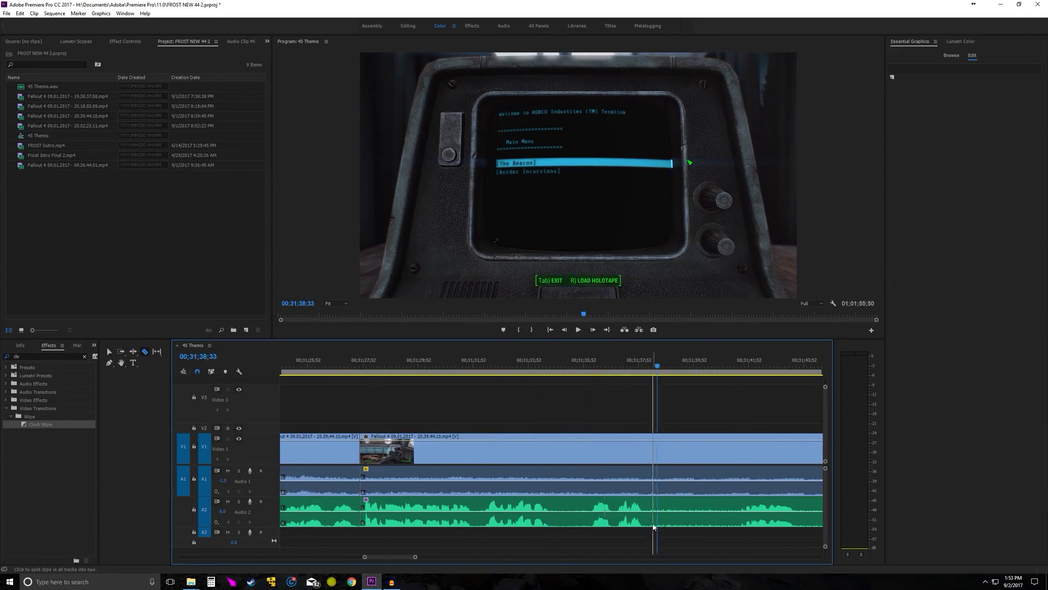
shift+click(654, 526)
key(v)
key(minus)
key(space)
key(v)
click(634, 365)
key(space)
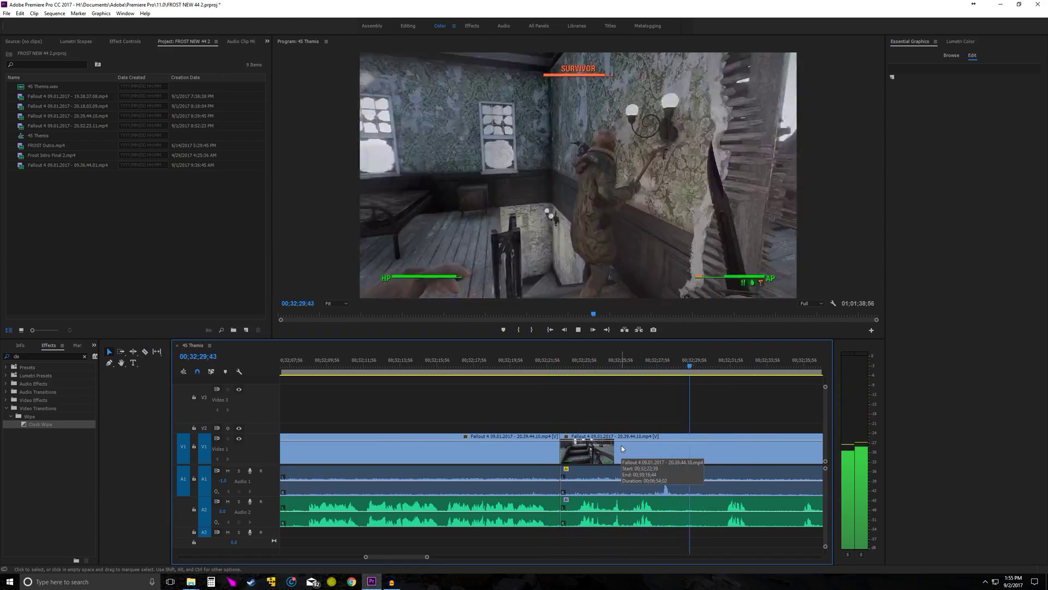
Step: Cut the Audio 2 narration at about 00;32;30, play ahead at fast speed, and split the clips at the playhead
key(space)
key(c)
click(703, 519)
key(l)
key(l)
key(l)
key(l)
key(ctrl+k)
key(v)
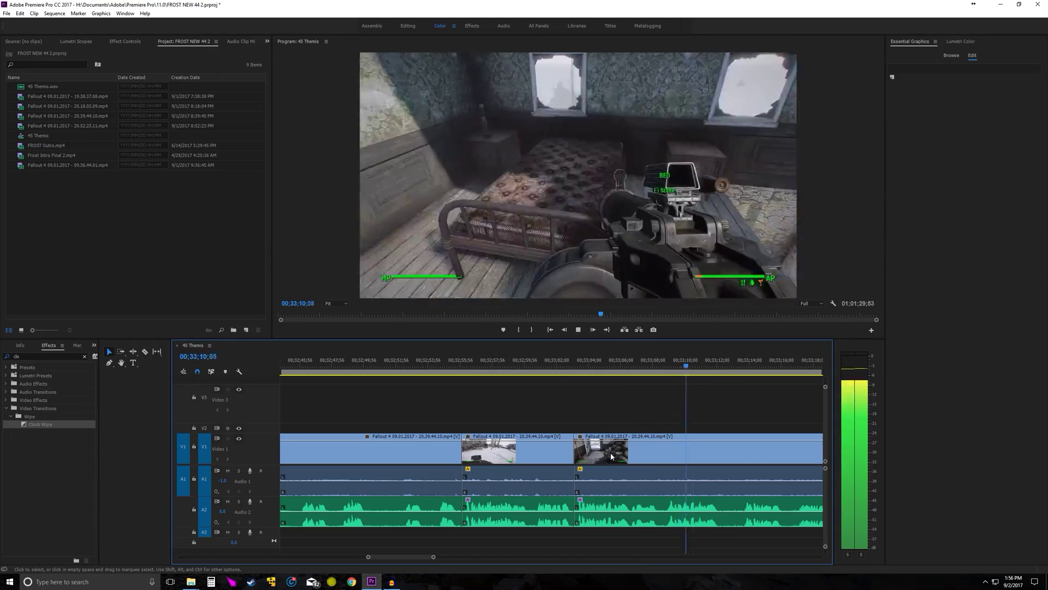
Step: Ripple delete the short Pip-Boy map section at about 00;33;33 on all tracks and continue fast playback
key(equal)
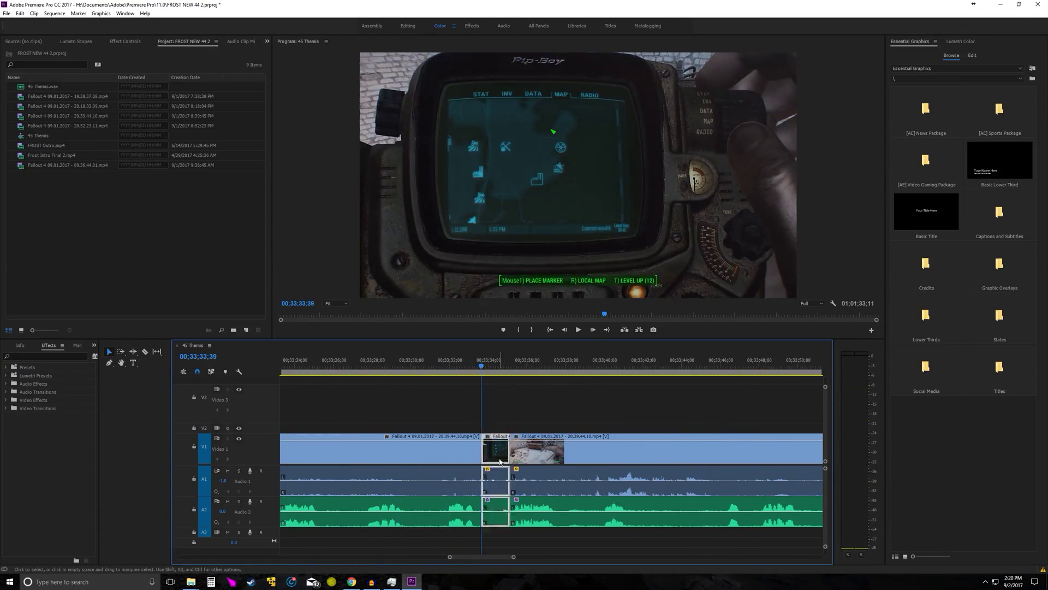
key(shift+Delete)
key(l)
key(l)
key(l)
key(l)
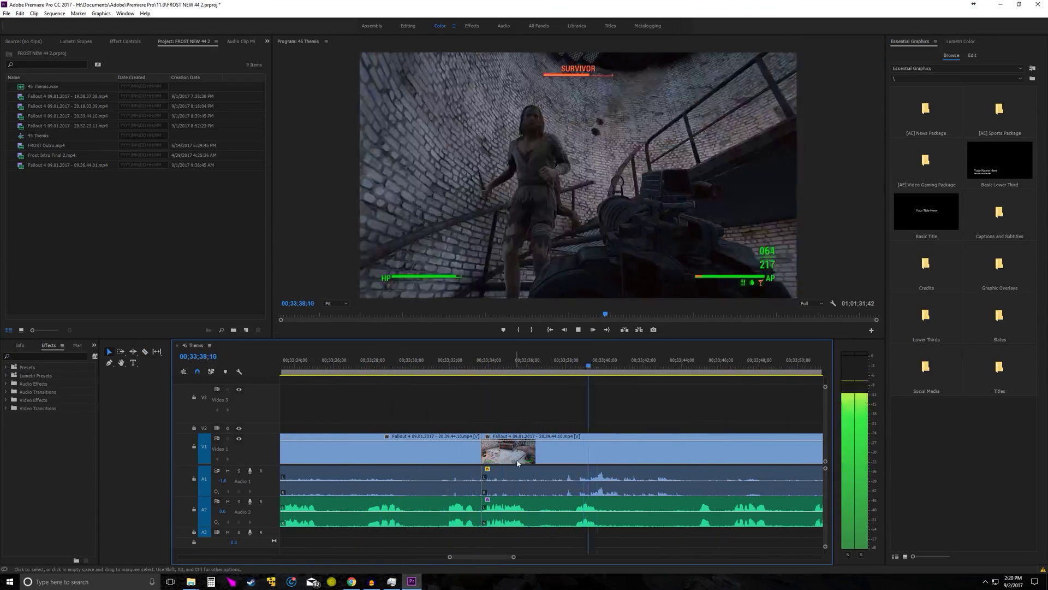
Step: Delete the Audio 2 narration from about 00;33;39 to 00;33;44 and continue fast playback
key(Delete)
key(minus)
key(l)
key(l)
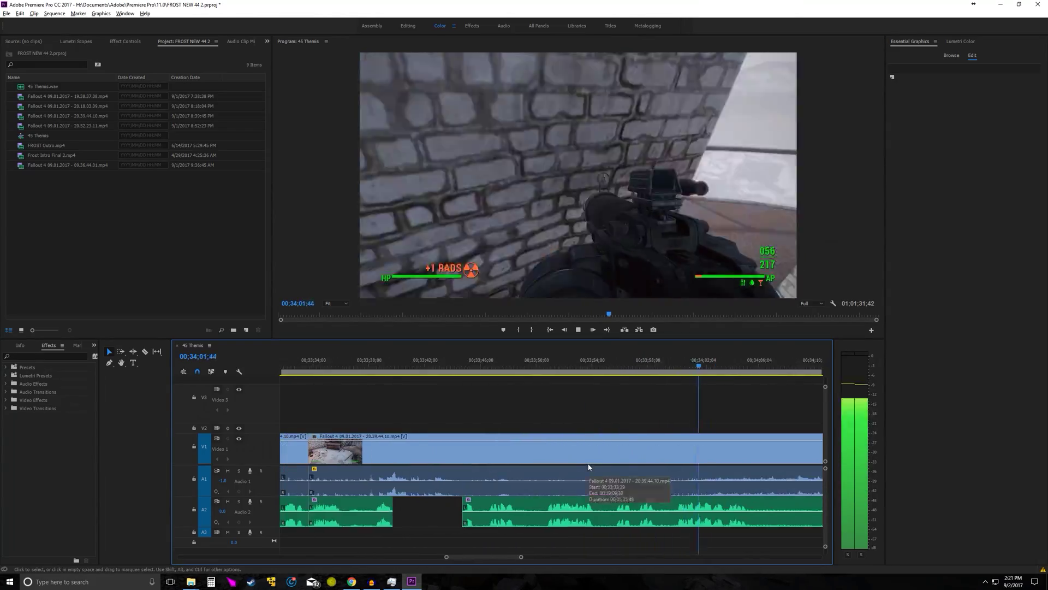
key(equal)
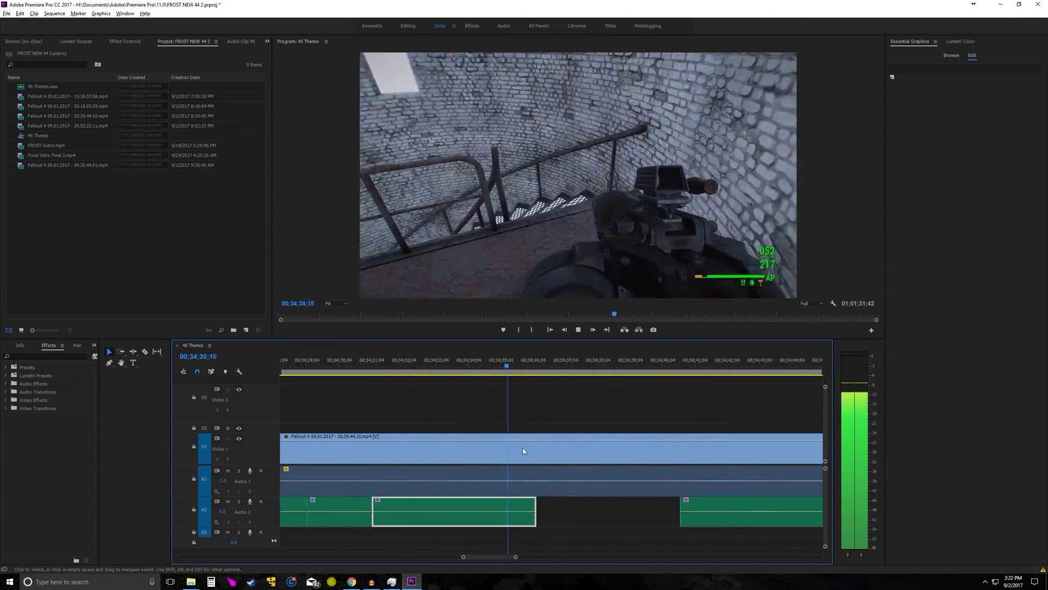
Step: Stop playback and make a subsequence from the remaining clips after about 00;34;52
key(minus)
key(minus)
key(minus)
key(k)
right_click(590, 445)
click(617, 215)
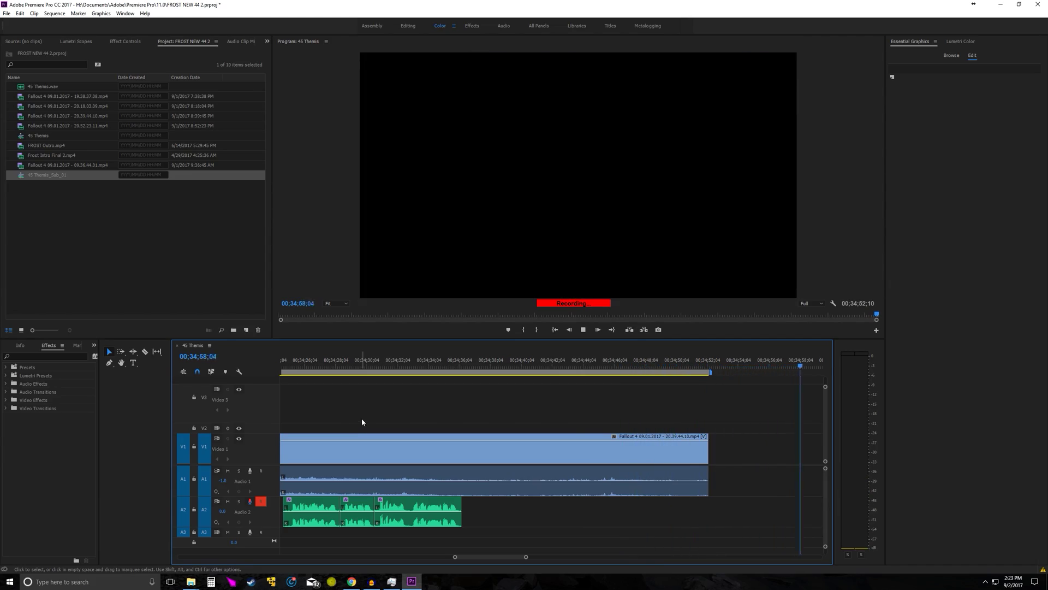
Step: Stop the voice-over recording on Audio 2 and get ready to cut the recorded narration
key(space)
key(minus)
key(c)
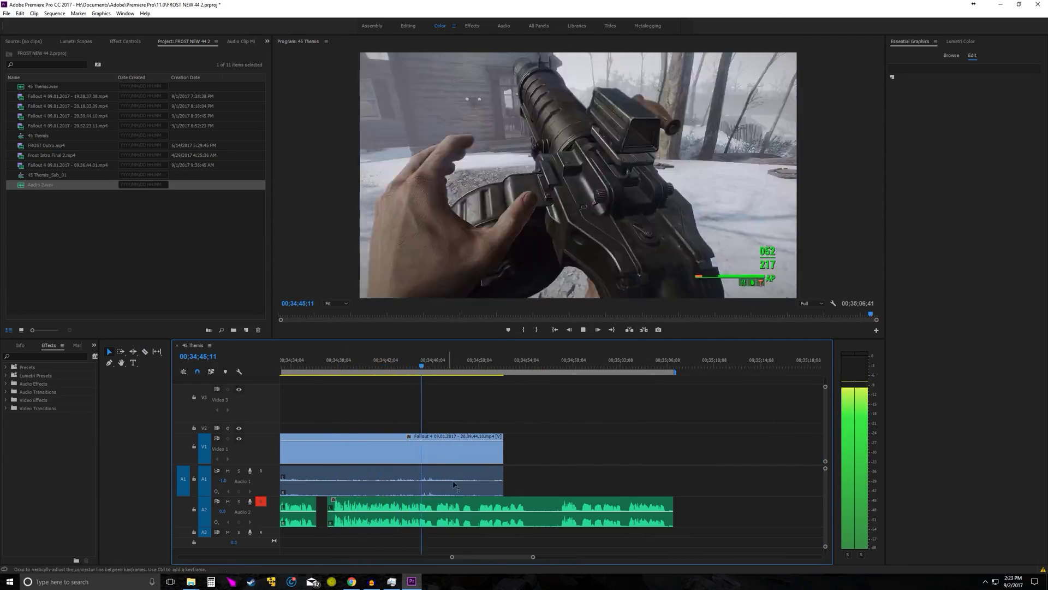
Step: Return to the start of the sequence and view the whole timeline
key(Home)
key(minus)
key(minus)
key(minus)
key(minus)
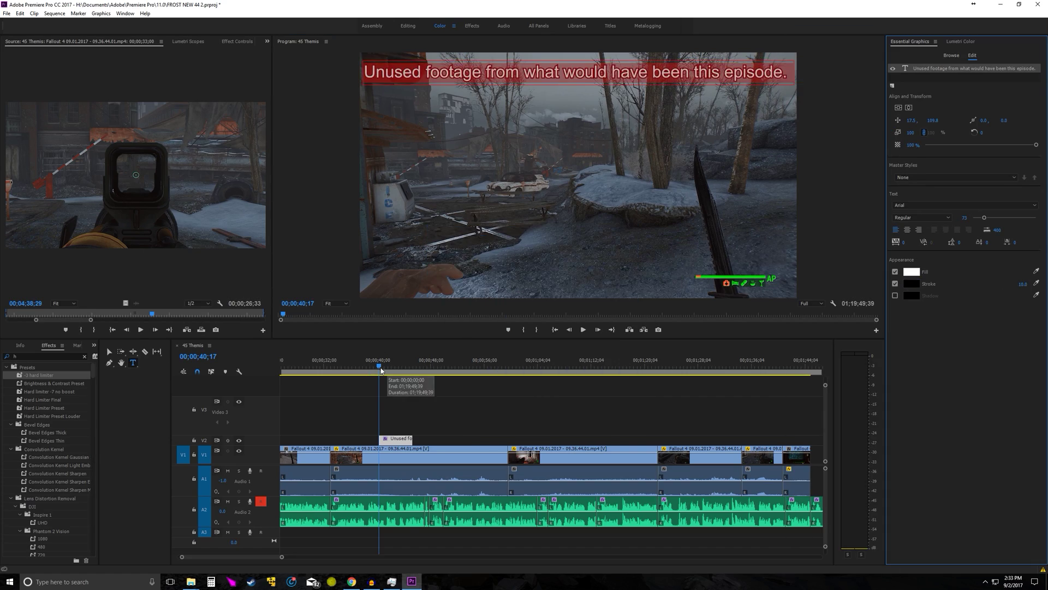
Step: Play to about 00;01;34, add title text beginning "Notice the horrendous audio / video desynchronization", and undo the last edit near 00;01;48
click(346, 385)
key(space)
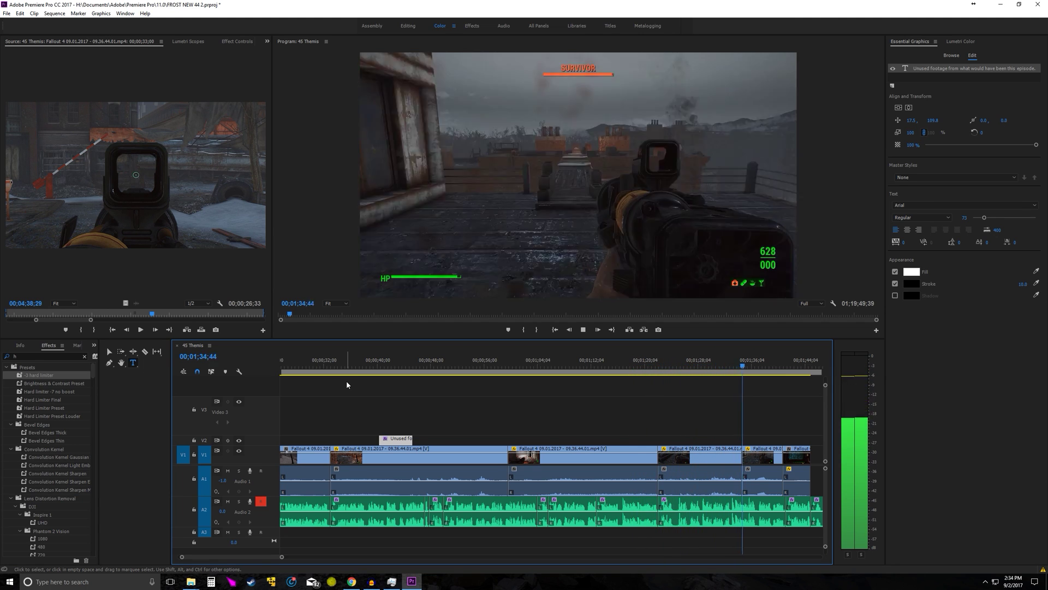
click(393, 89)
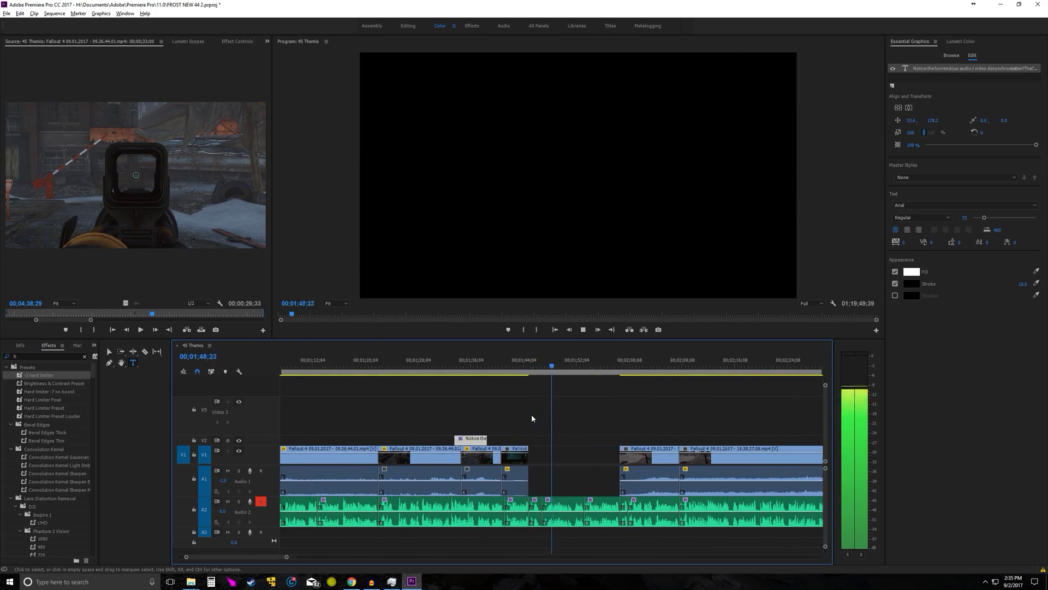
key(ctrl+z)
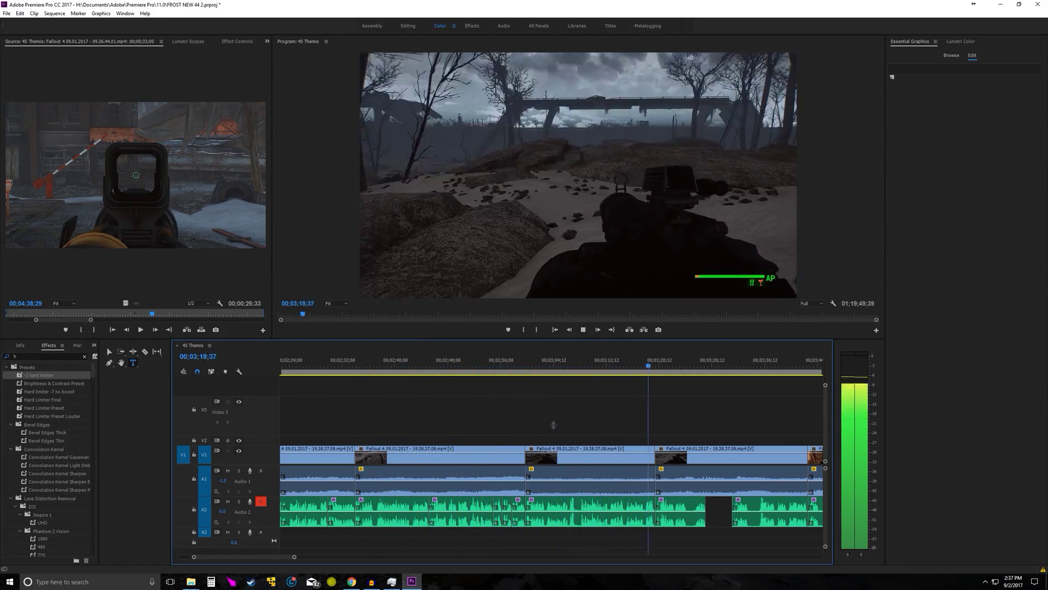
Step: Stop playback, check the sequence's opening section, and apply Exponential Fade to the end of the Audio 2 narration
key(space)
key(backslash)
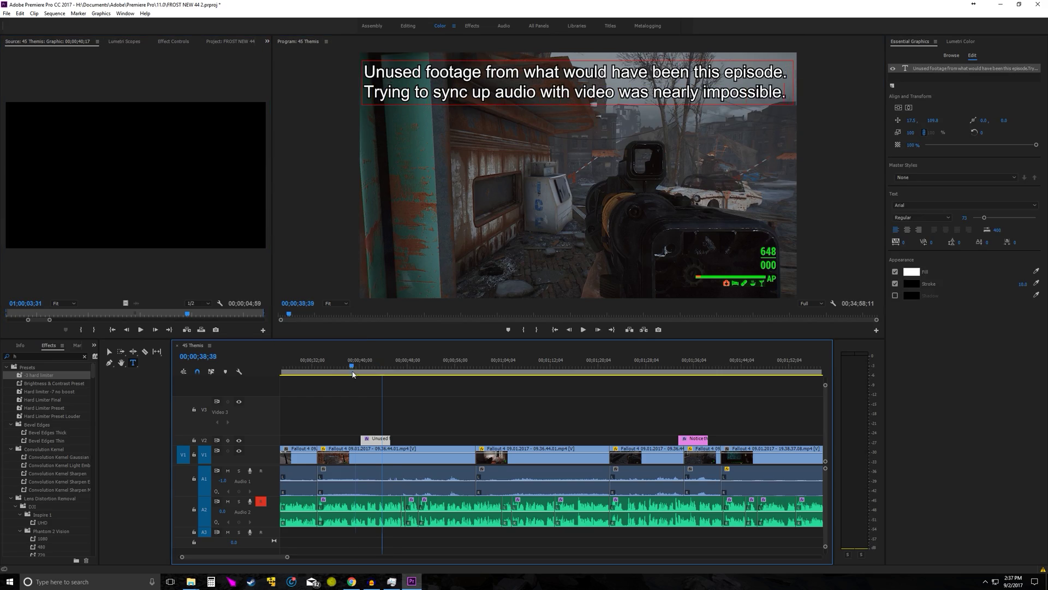
key(space)
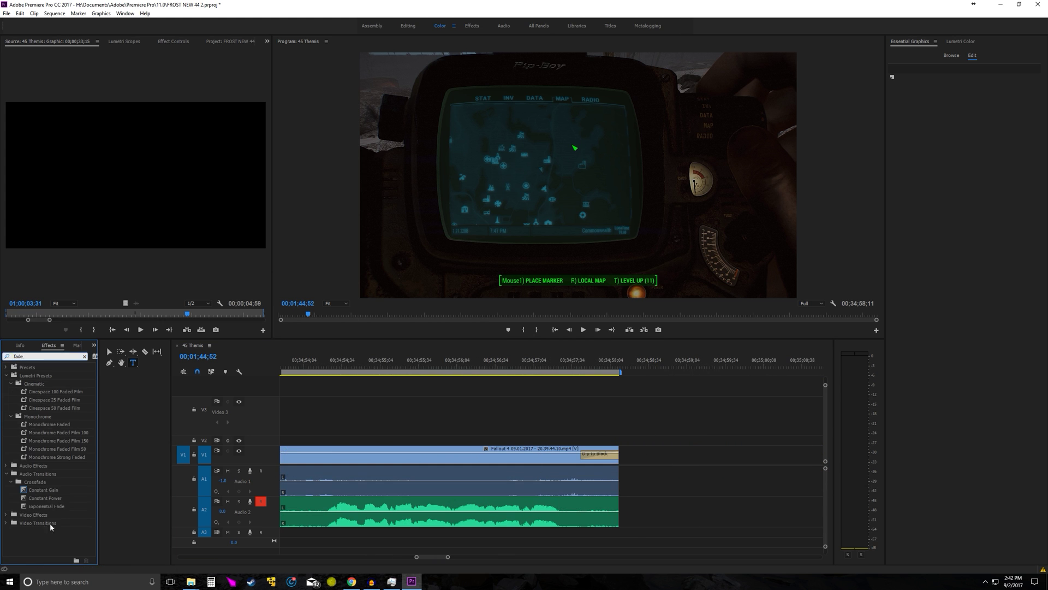
drag(47, 506, 614, 511)
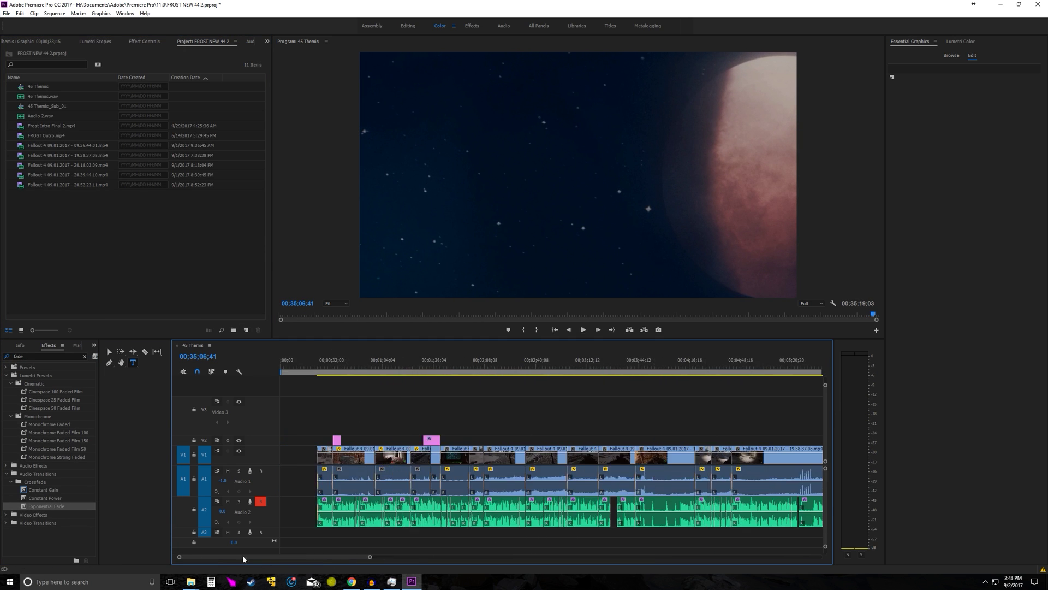
Step: Place Frost Intro Final 2.mp4 at the start of the sequence and delete the empty text graphic above it
click(56, 130)
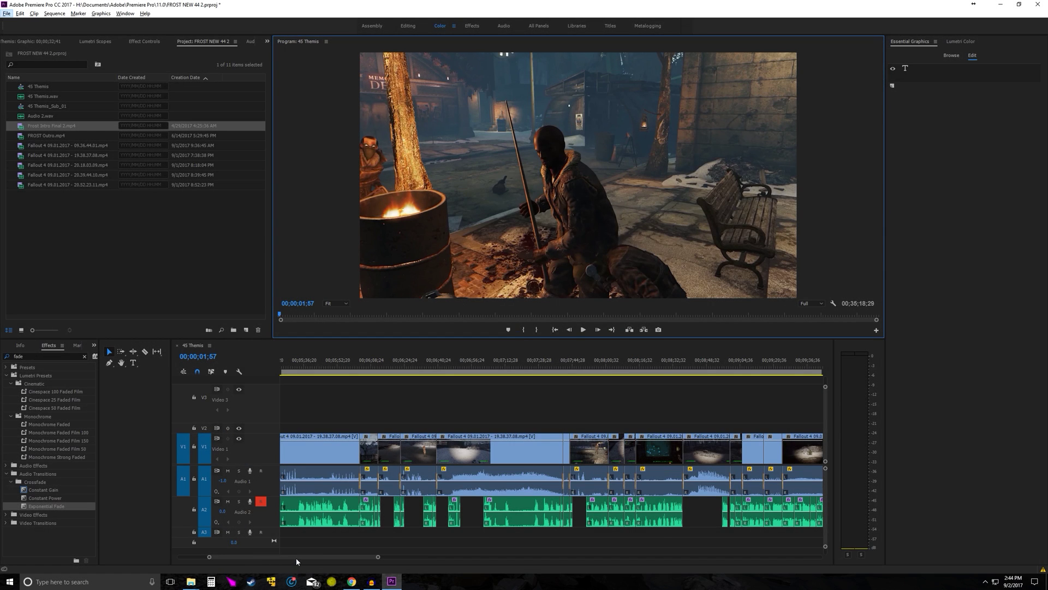
drag(296, 558, 266, 558)
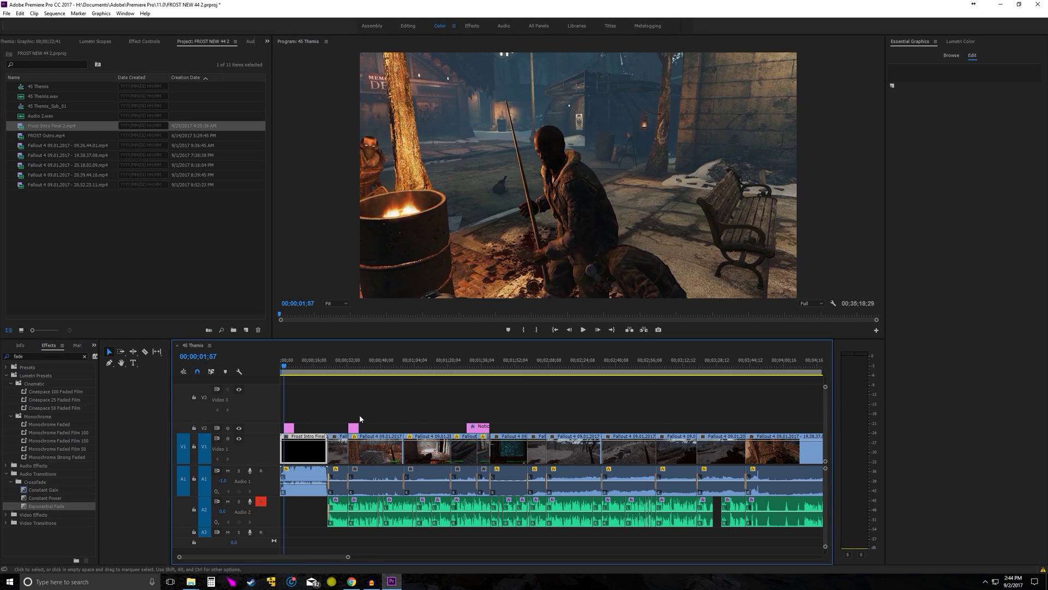
click(527, 161)
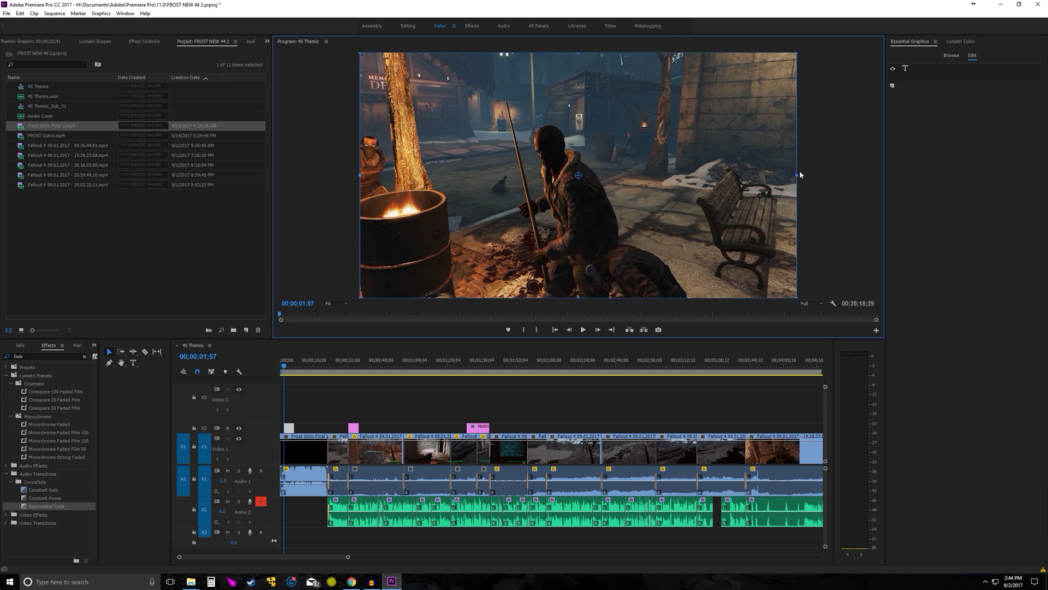
click(313, 454)
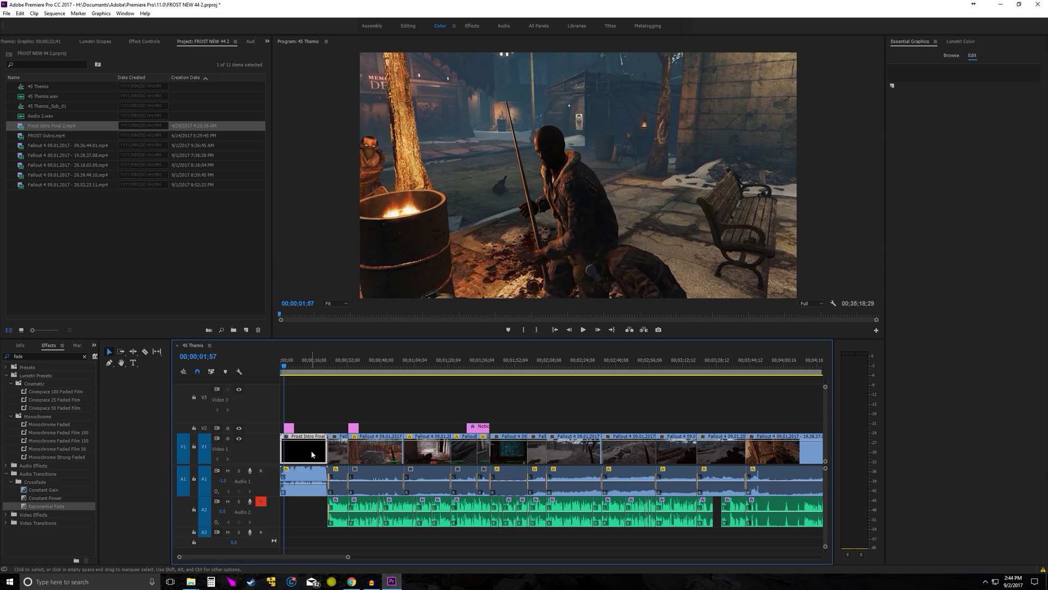
click(538, 228)
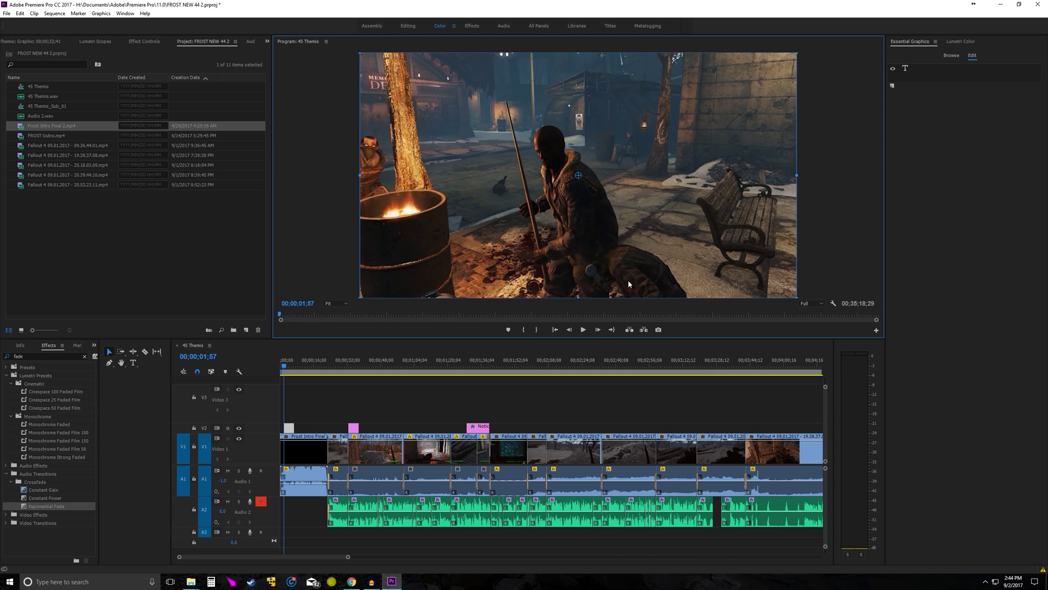
key(Delete)
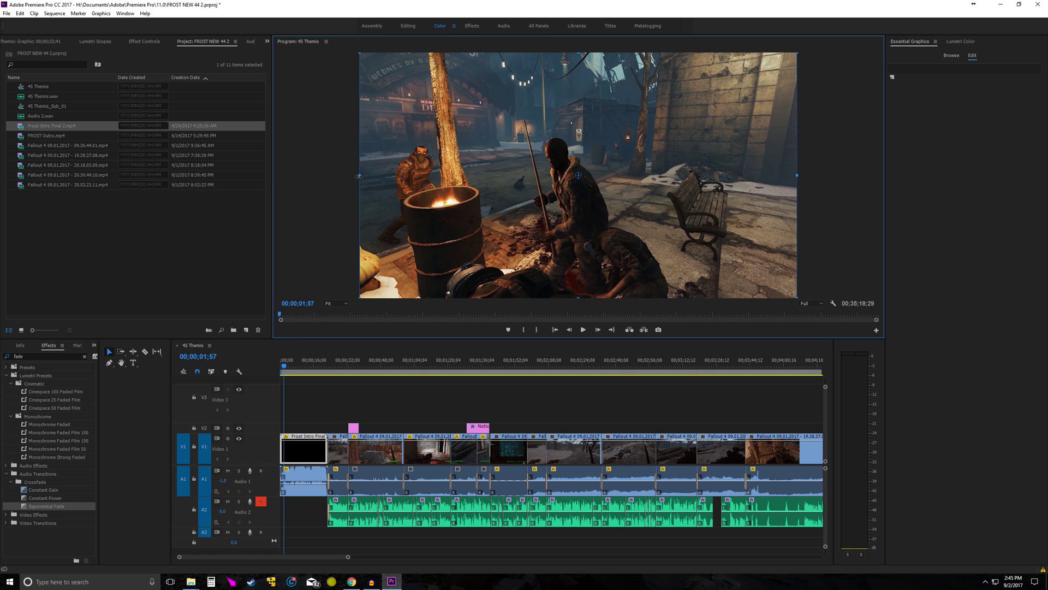
Step: Enlarge the intro clip slightly in the frame and return to the start of the sequence
drag(359, 176, 358, 176)
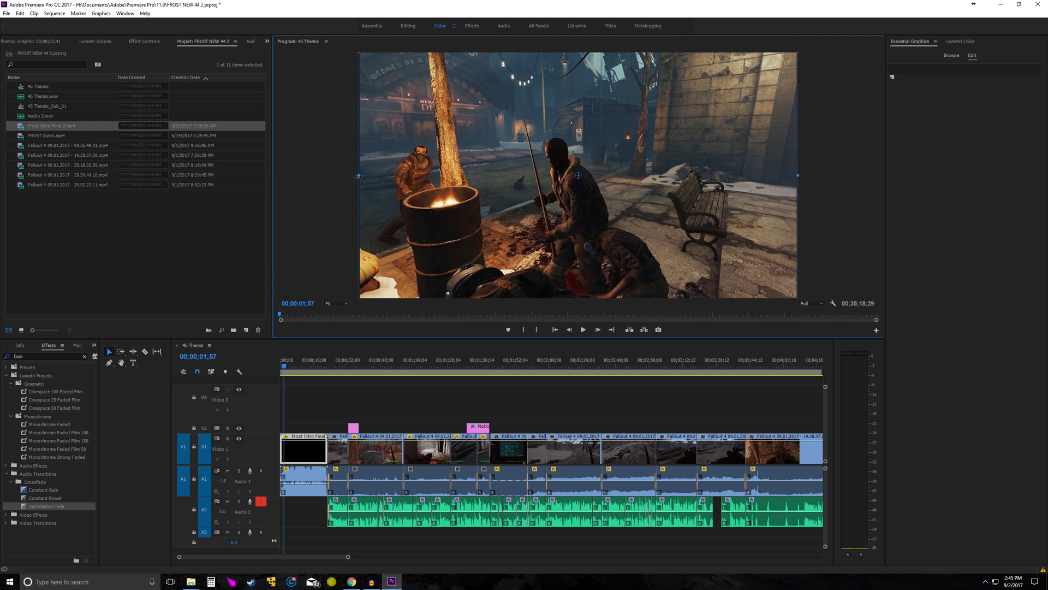
click(313, 385)
key(Home)
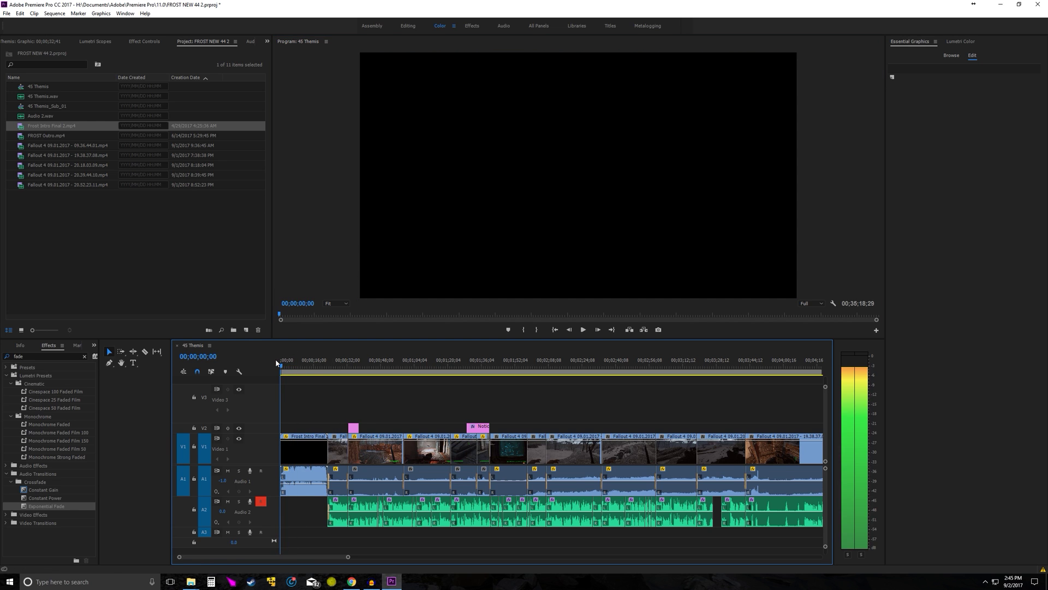
Step: Examine the narration around 00;03;00 and play the closely spaced Audio 2 cuts up to about 00;02;59
key(minus)
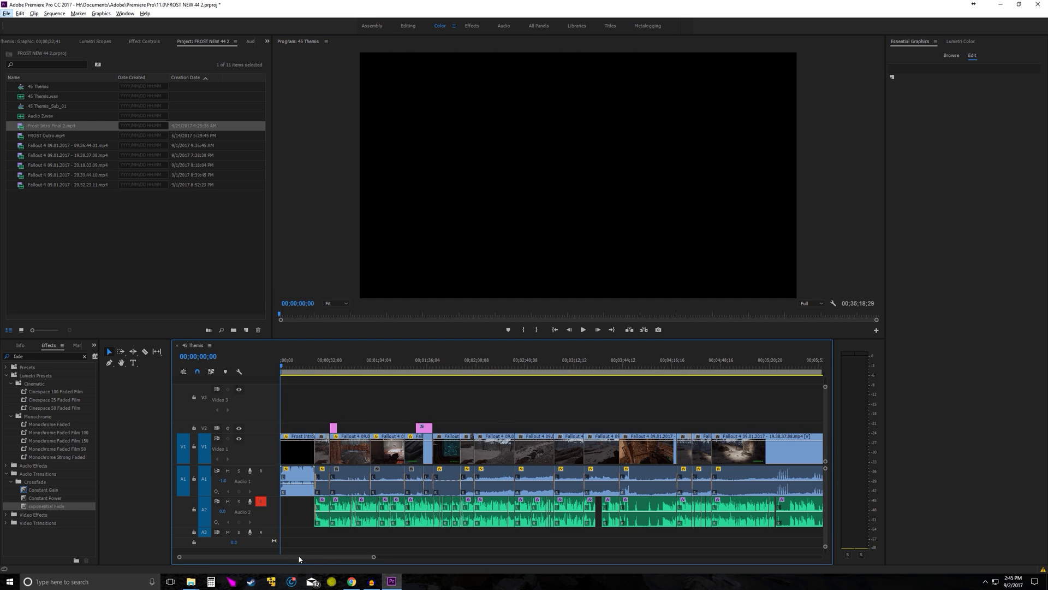
scroll(298, 554, down, 3)
scroll(299, 554, down, 5)
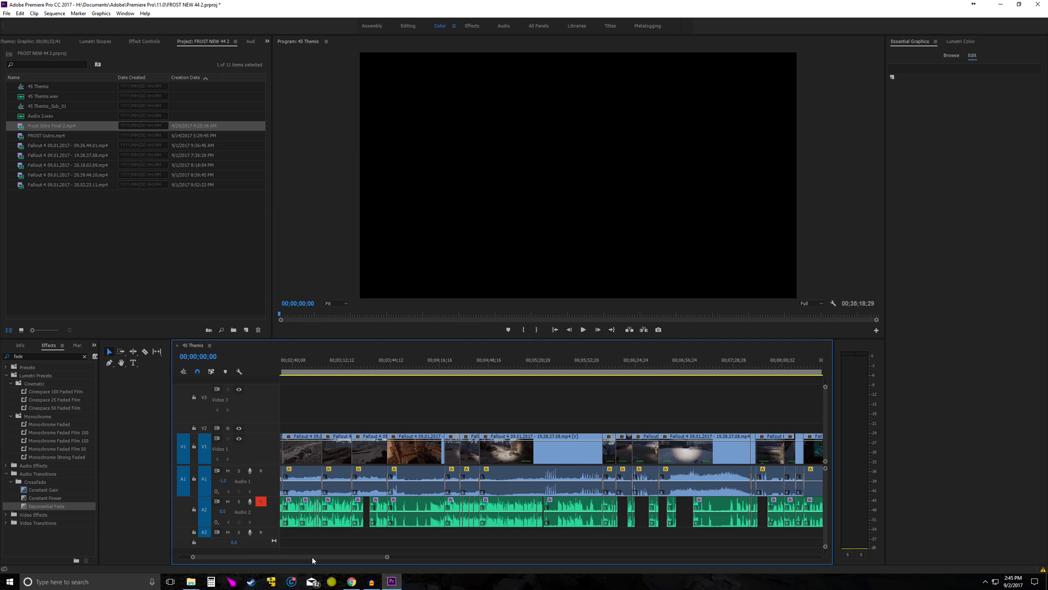
scroll(301, 515, up, 5)
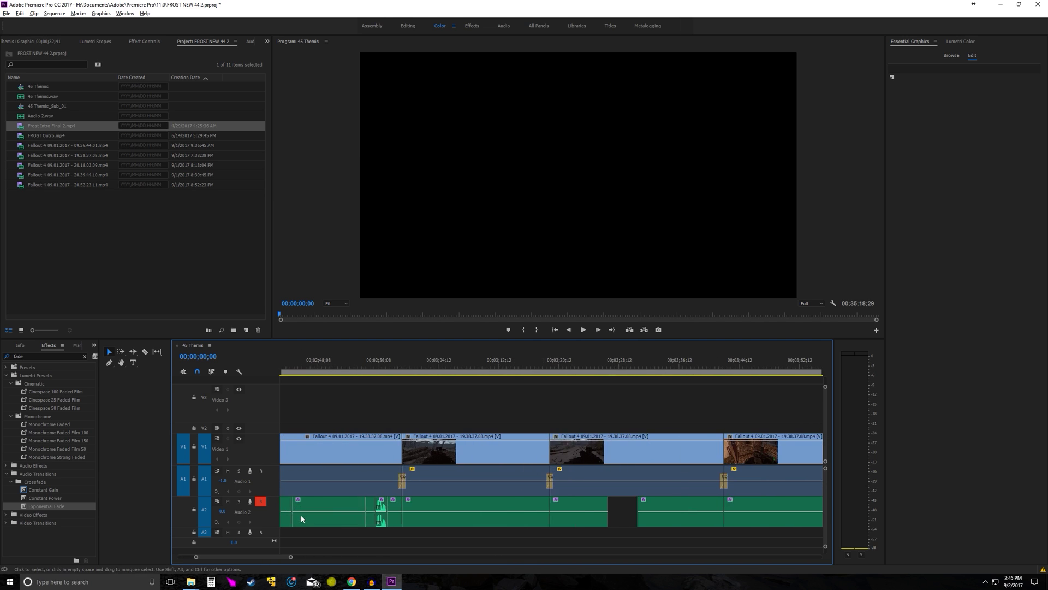
scroll(393, 464, up, 3)
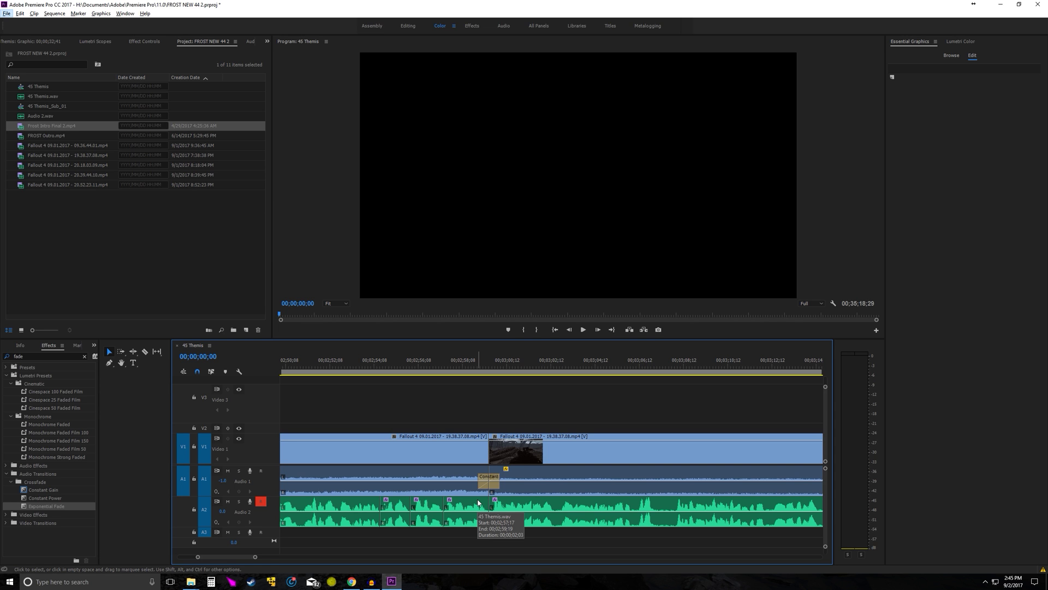
key(minus)
key(minus)
key(minus)
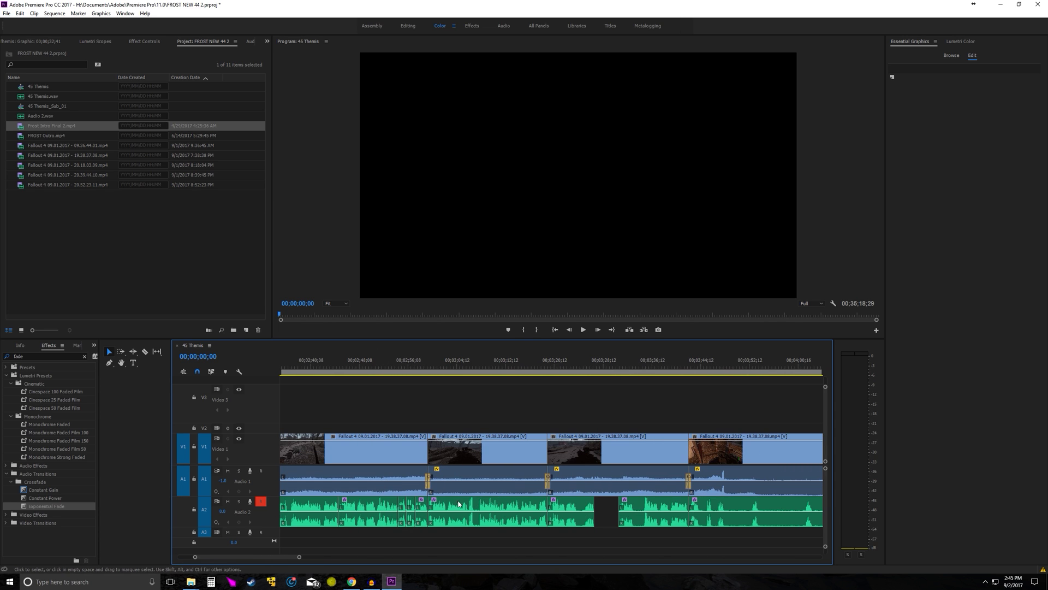
key(equal)
key(equal)
key(equal)
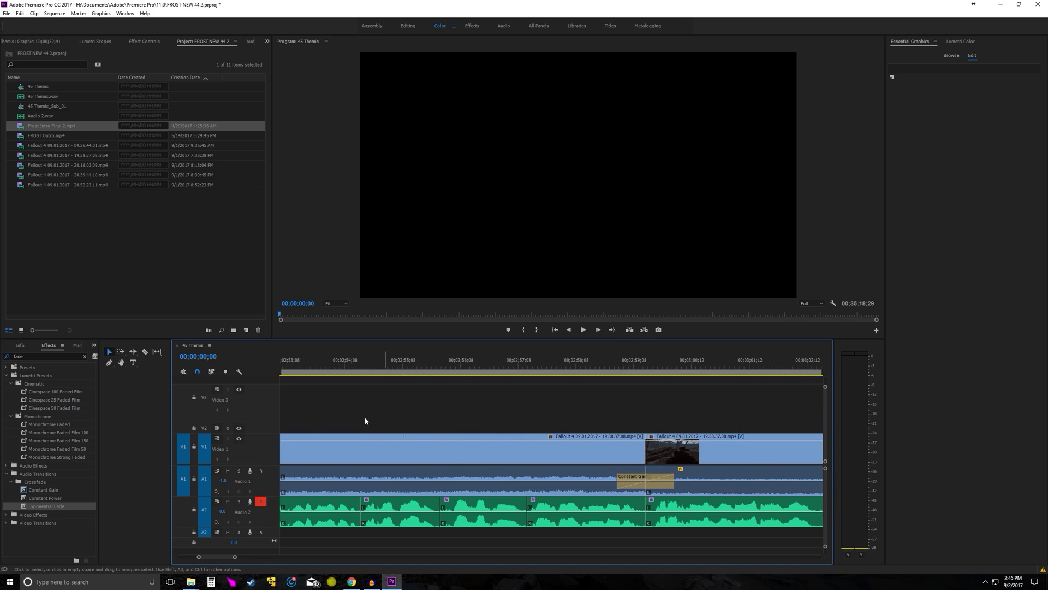
key(minus)
click(312, 365)
key(space)
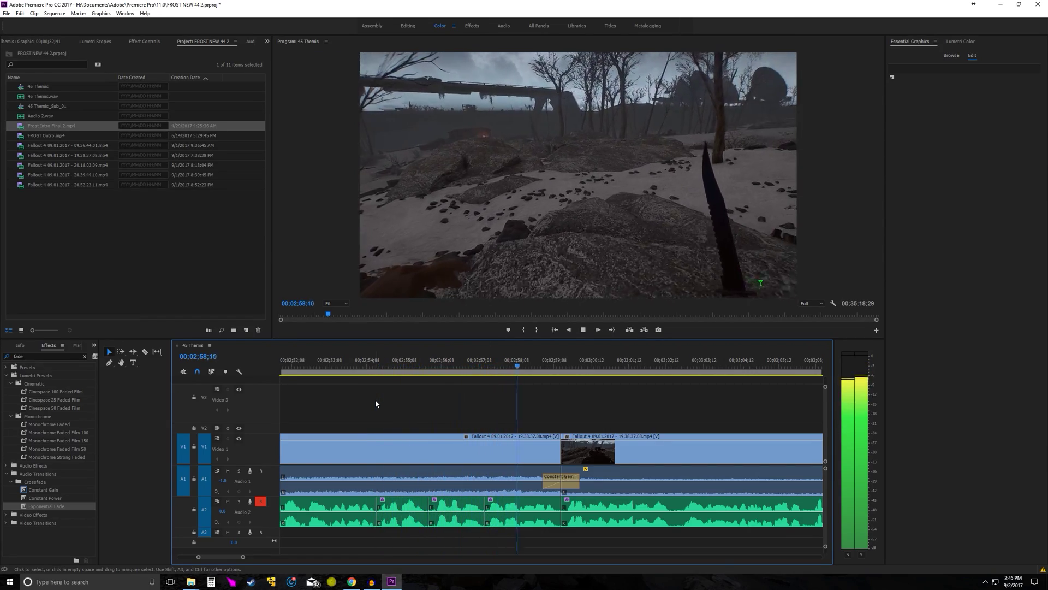
key(space)
Step: Cut the Audio 2 narration around the silent gaps between about 00;03;48 and 00;04;10
key(minus)
key(minus)
key(minus)
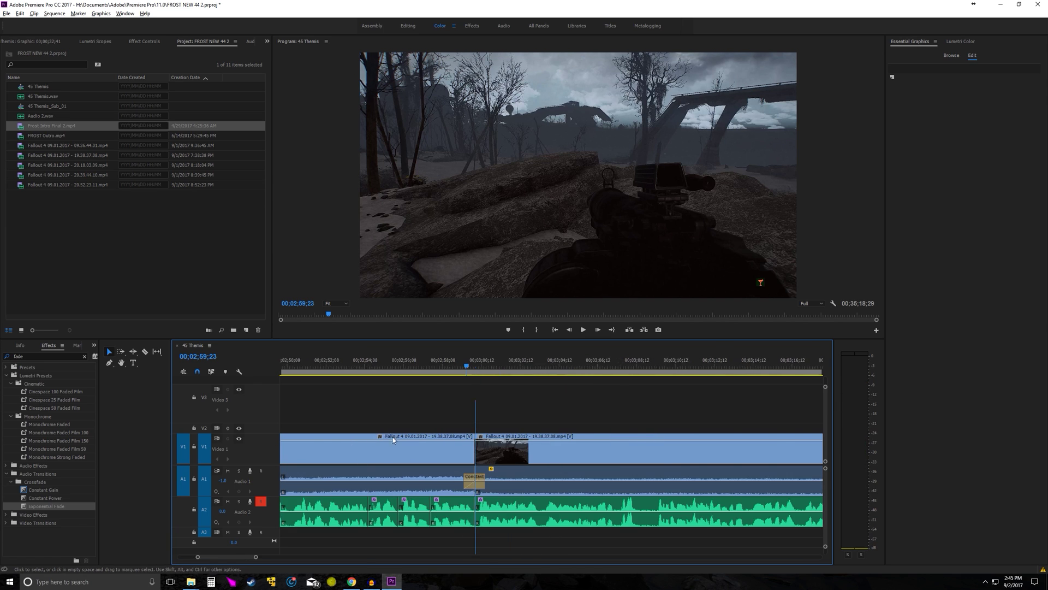
key(minus)
key(minus)
key(minus)
key(minus)
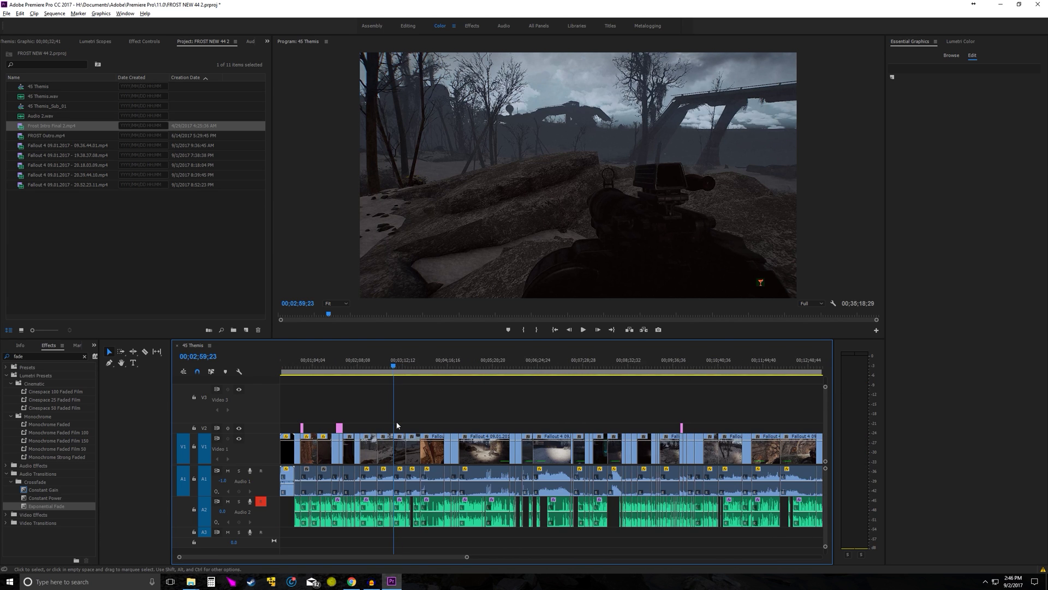
scroll(437, 432, up, 8)
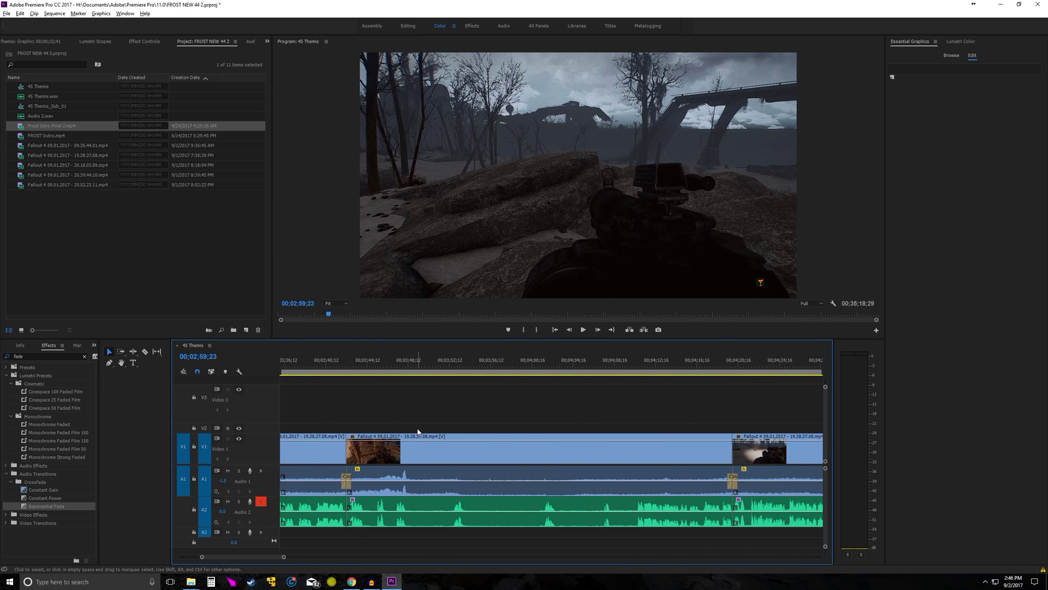
click(401, 367)
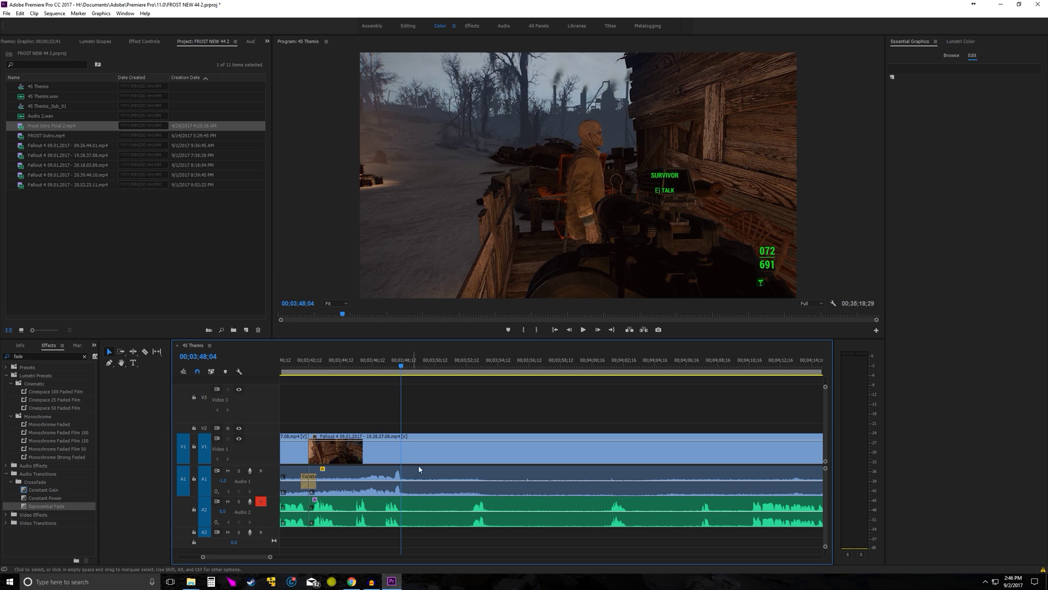
key(c)
click(407, 525)
click(469, 525)
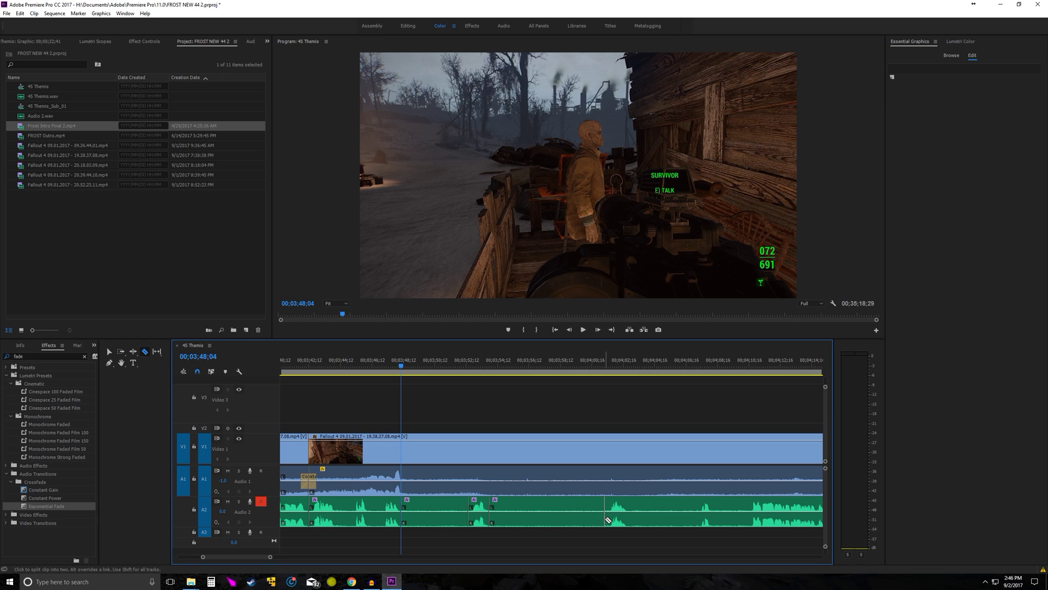
click(702, 523)
click(717, 523)
click(751, 522)
Step: Delete the four silent narration pieces on Audio 2 between about 00;03;48 and 00;04;10
key(v)
click(731, 519)
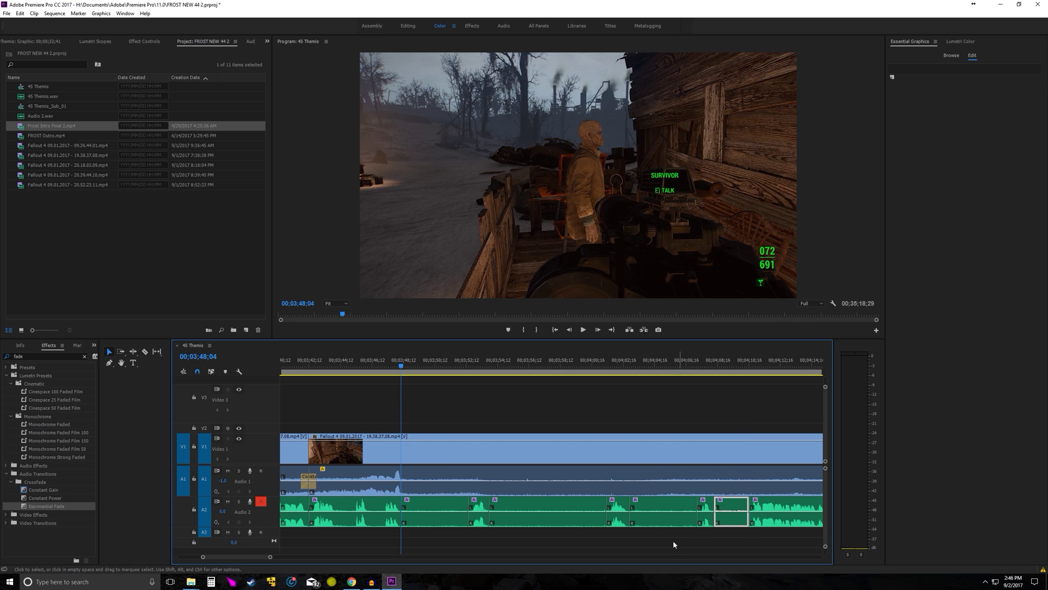
key(Delete)
click(582, 519)
key(Delete)
click(664, 518)
key(Delete)
click(441, 520)
key(Delete)
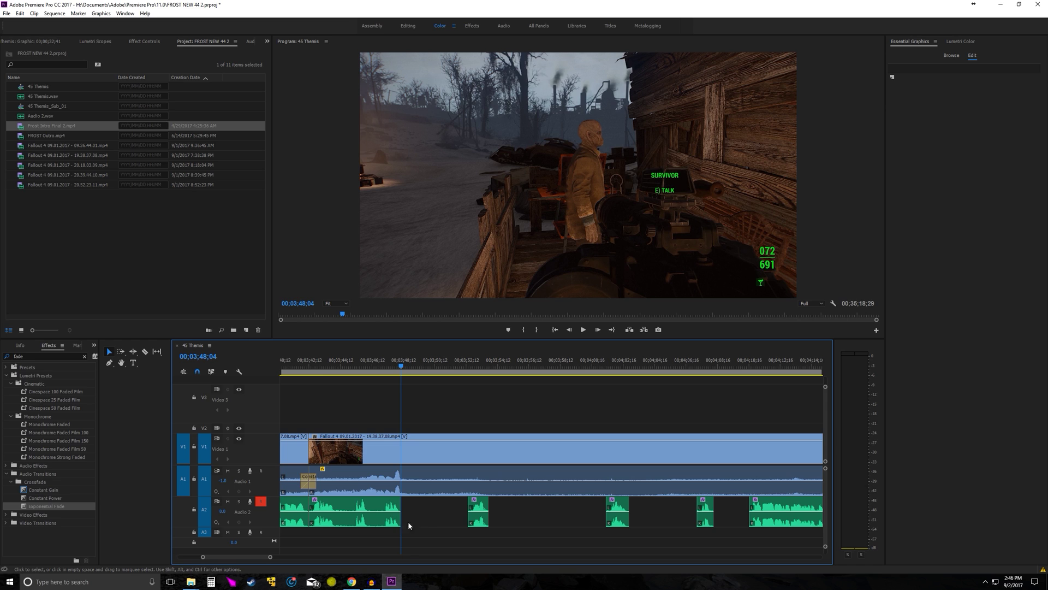
Step: Cut and delete two silent narration pieces on Audio 2 between about 00;03;44 and 00;03;47, and scrub to 00;03;52;38
key(c)
click(339, 519)
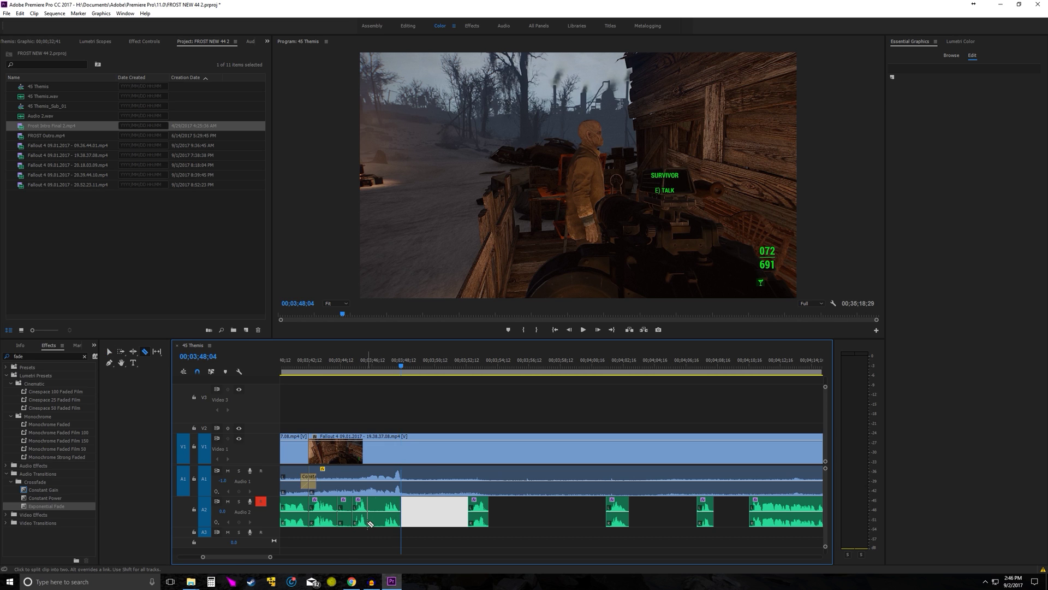
key(v)
click(377, 518)
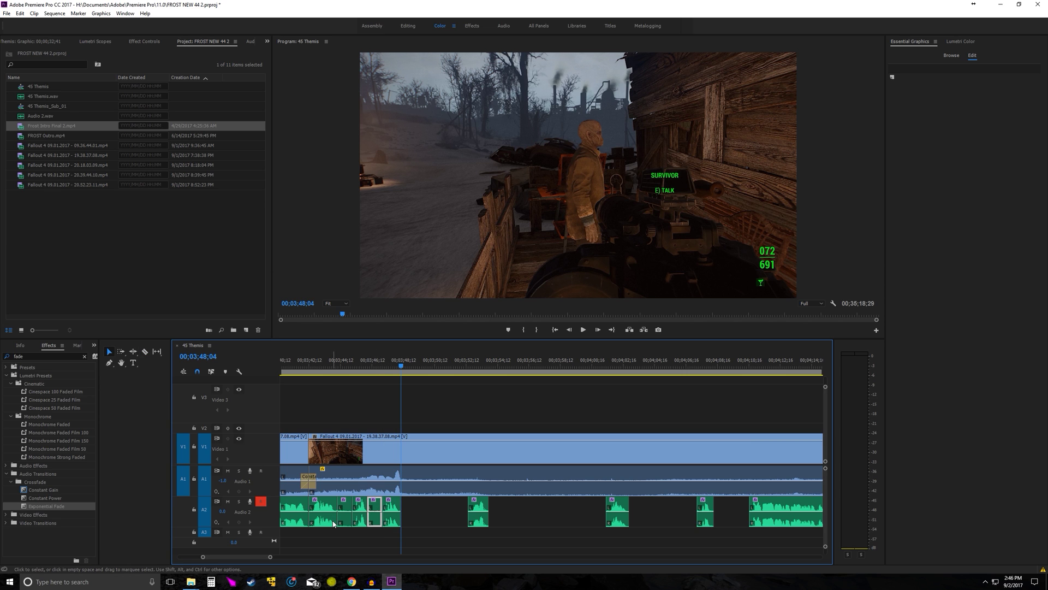
key(Delete)
click(347, 519)
key(Delete)
drag(364, 374, 474, 374)
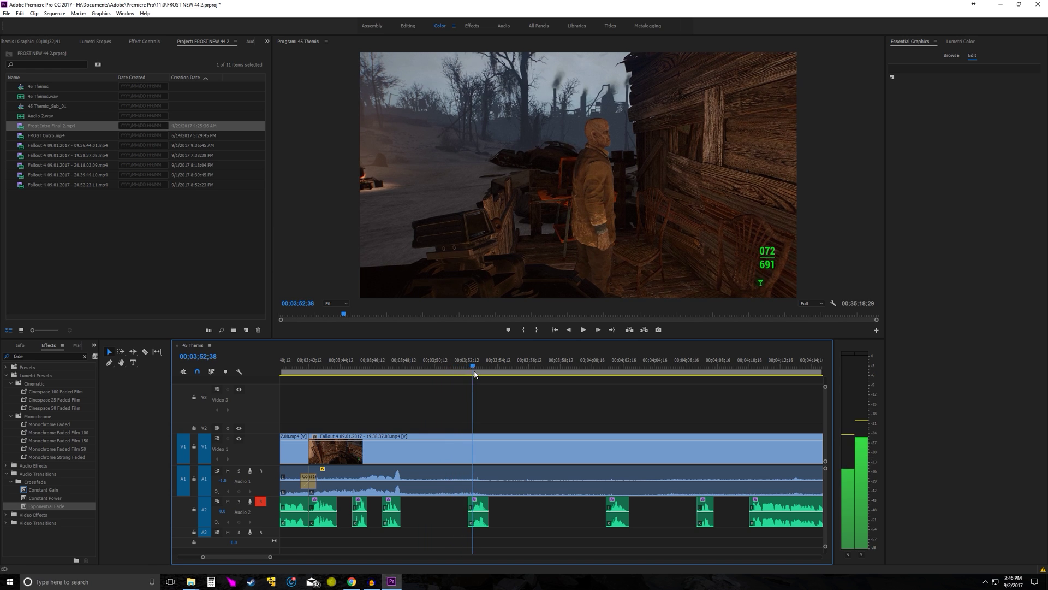
Step: Cut and delete the silence on both sides of the short Audio 2 remark at about 00;05;26
scroll(388, 440, down, 2)
scroll(388, 440, down, 10)
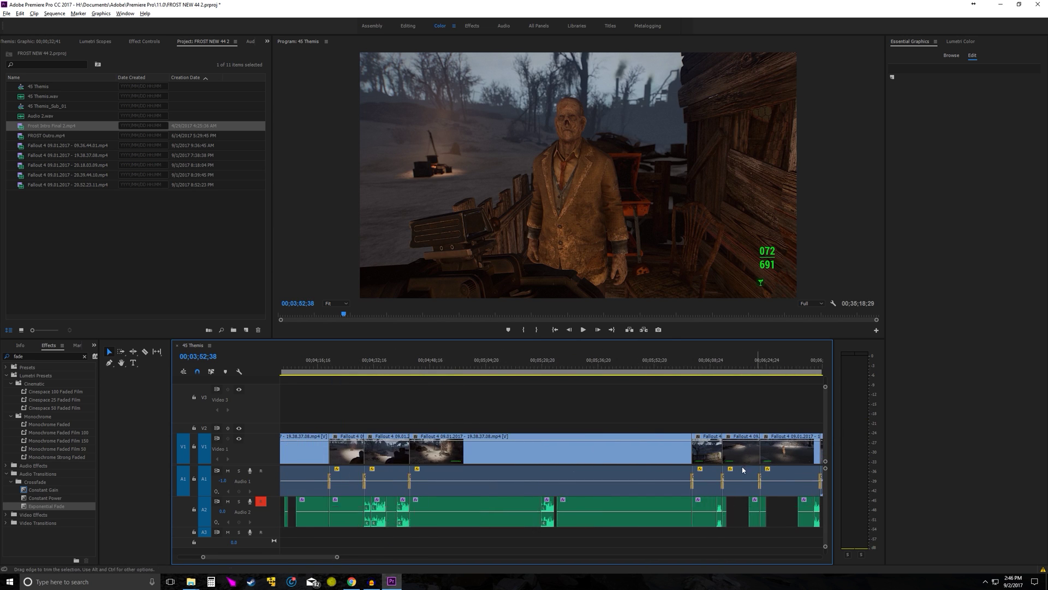
scroll(488, 451, up, 4)
key(c)
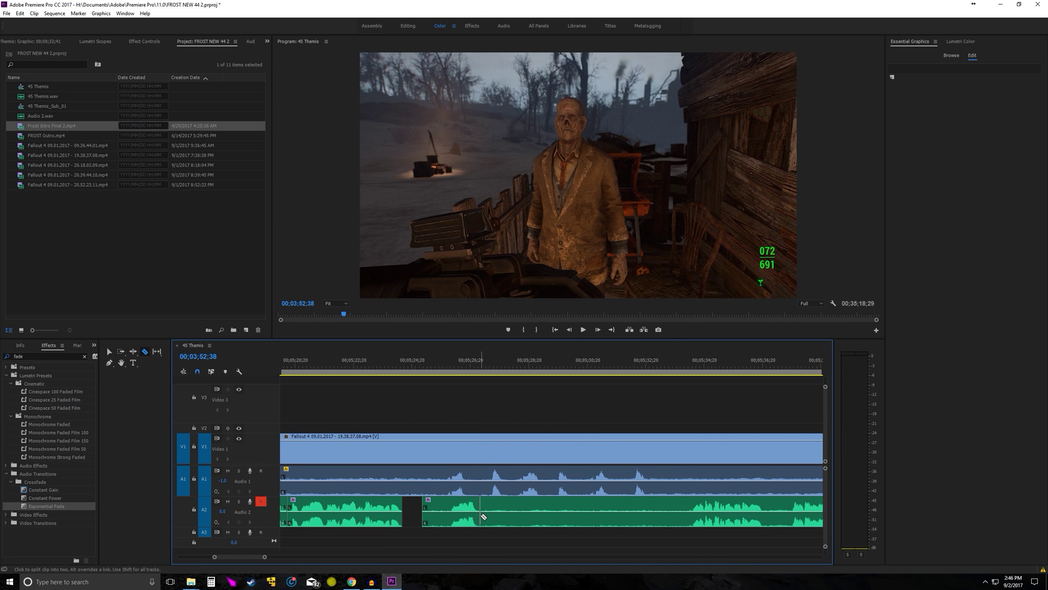
click(691, 517)
key(v)
click(573, 511)
key(Delete)
click(435, 511)
key(Delete)
Step: Cut and delete the silent narration gap on Audio 2 between about 00;05;36 and 00;05;37
scroll(510, 496, down, 5)
scroll(608, 408, up, 2)
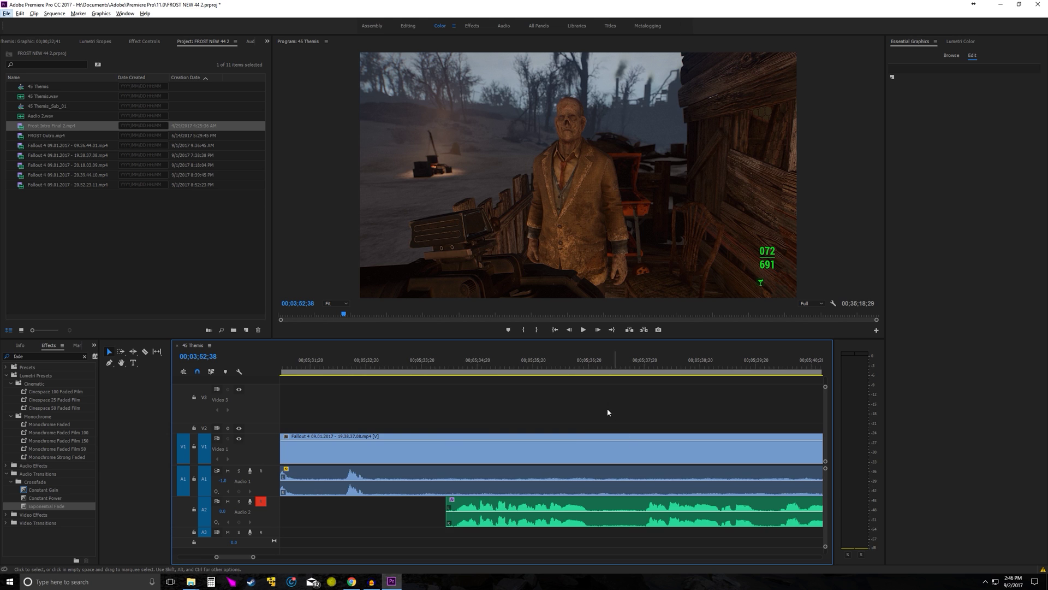
key(c)
click(589, 510)
click(642, 519)
key(v)
click(628, 513)
key(Delete)
Step: Cut the Audio 2 narration between about 00;05;50 and 00;05;57 and delete the silence on both sides of the remark near 00;05;53
scroll(434, 487, down, 2)
scroll(434, 487, down, 6)
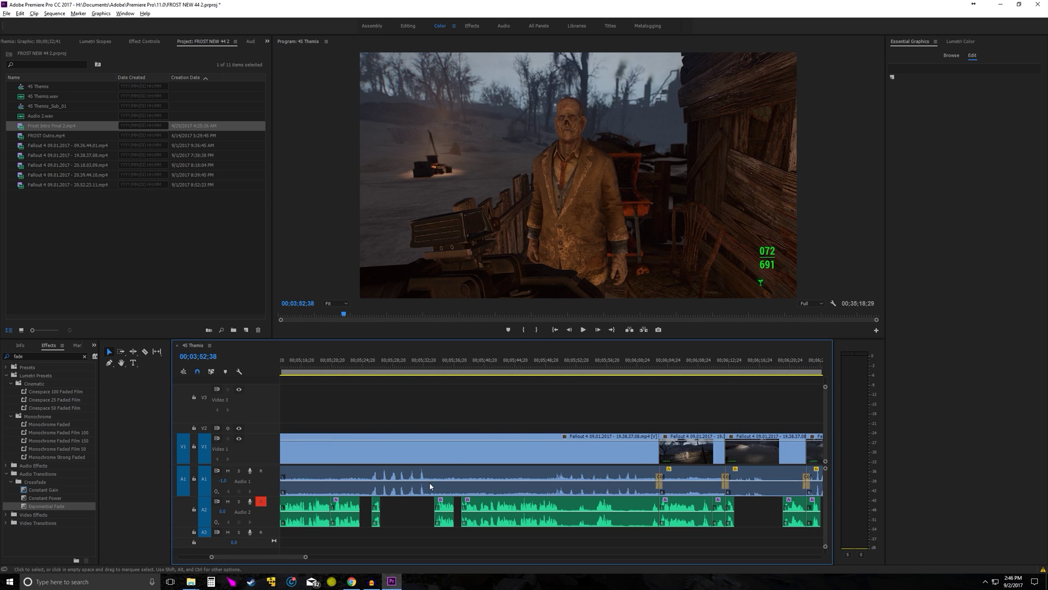
key(c)
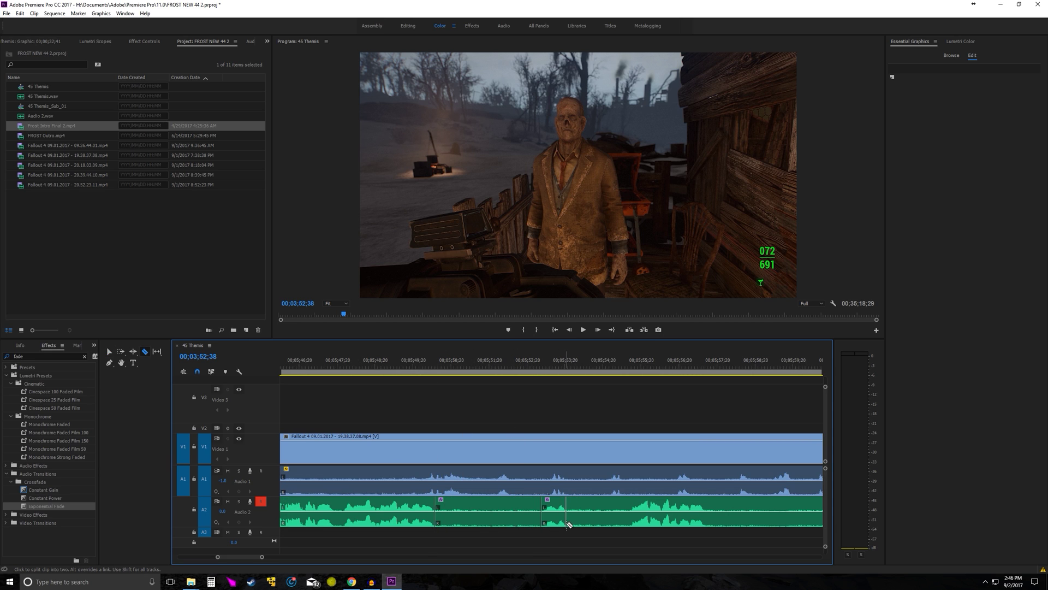
click(629, 523)
click(710, 520)
key(v)
click(598, 510)
click(489, 511)
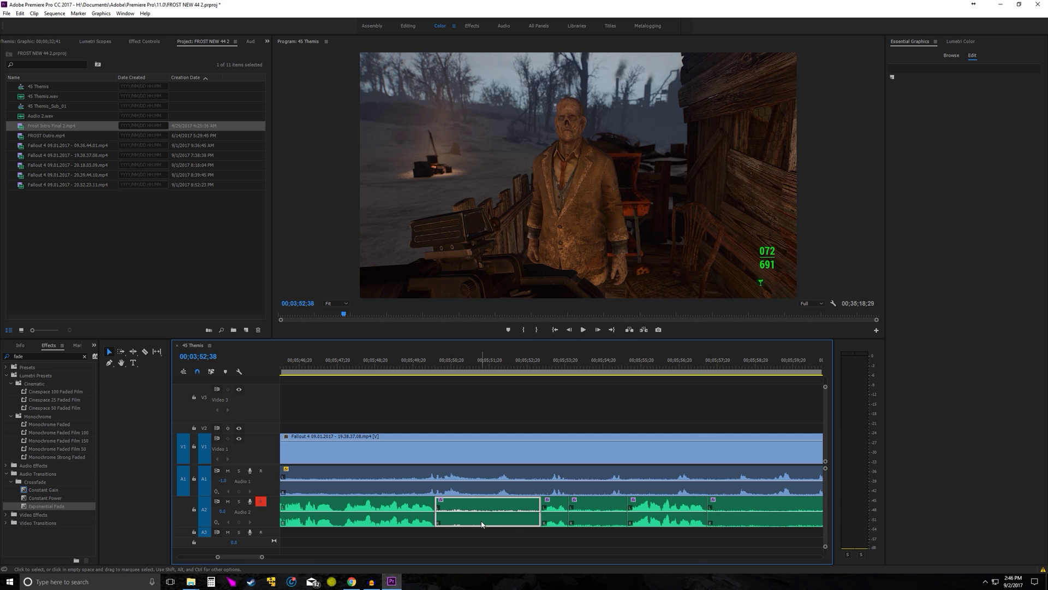
key(Delete)
click(589, 511)
key(Delete)
scroll(655, 491, down, 5)
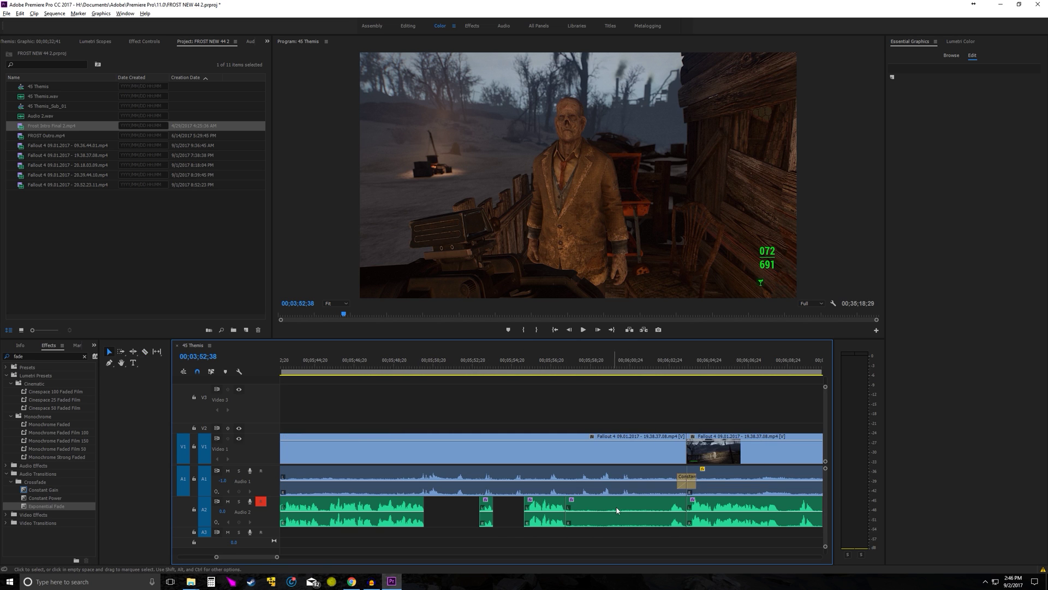
Step: Cut and delete the silent narration stretch on Audio 2 between about 00;05;57 and 00;06;02
scroll(686, 480, up, 2)
key(c)
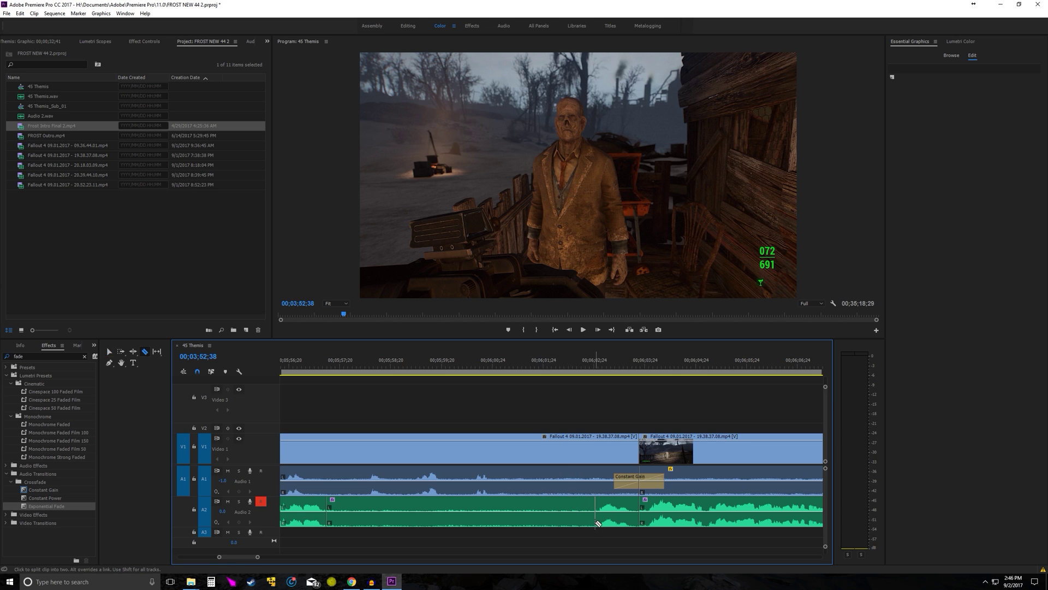
key(v)
click(578, 520)
key(Delete)
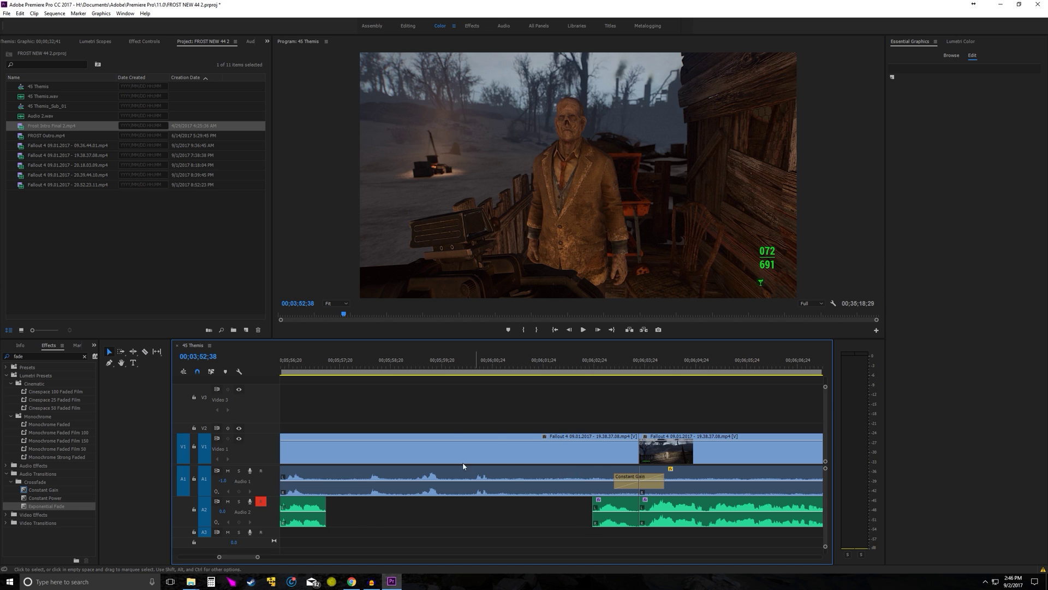
Step: Cut the Audio 2 narration between about 00;07;08 and 00;07;26 and delete the silence on both sides of the short remark near 00;07;13
scroll(404, 453, down, 6)
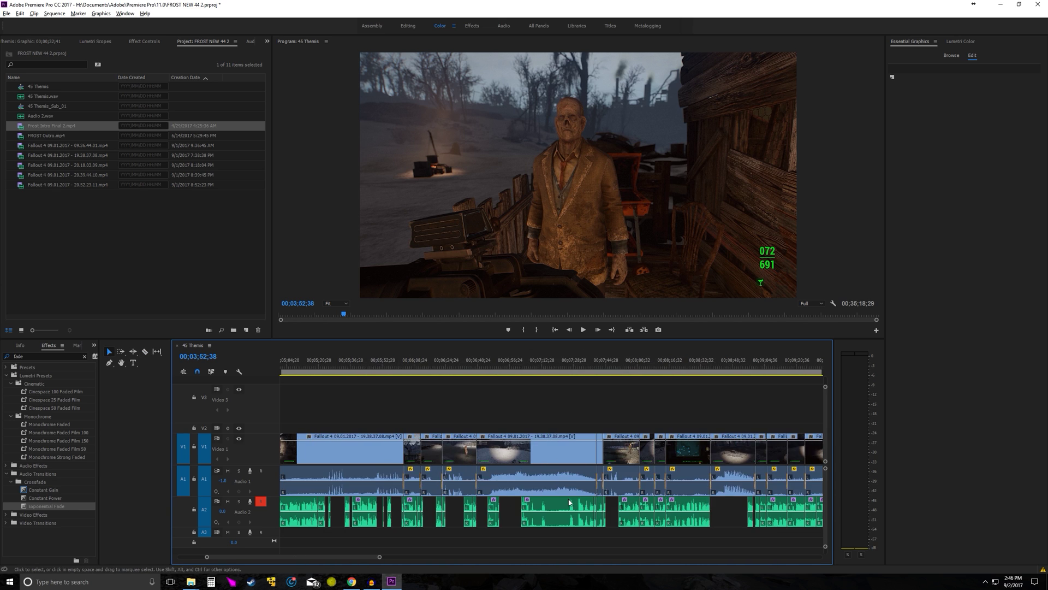
scroll(511, 491, up, 4)
key(c)
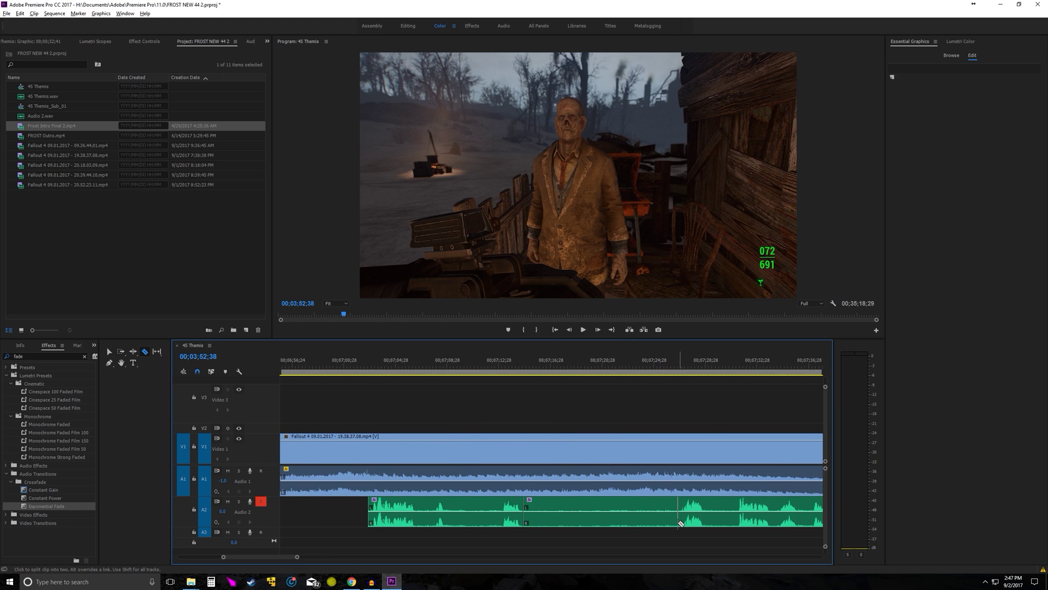
click(499, 519)
key(v)
click(488, 513)
click(631, 524)
key(Delete)
click(472, 514)
key(Delete)
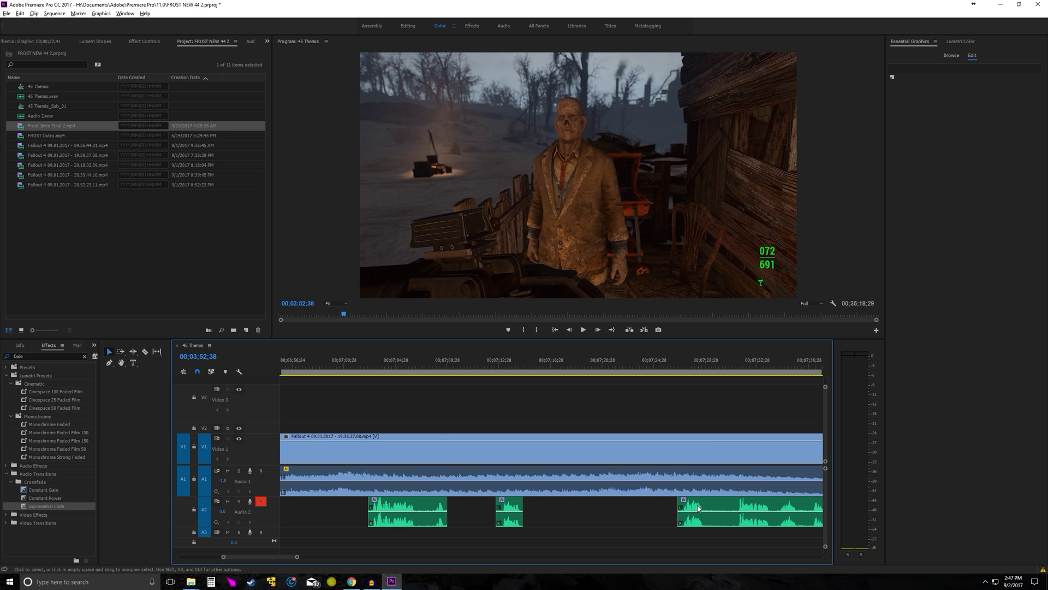
Step: Cut and delete the silent narration piece on Audio 2 between about 00;07;29 and 00;07;31
scroll(531, 496, down, 1)
key(equal)
key(c)
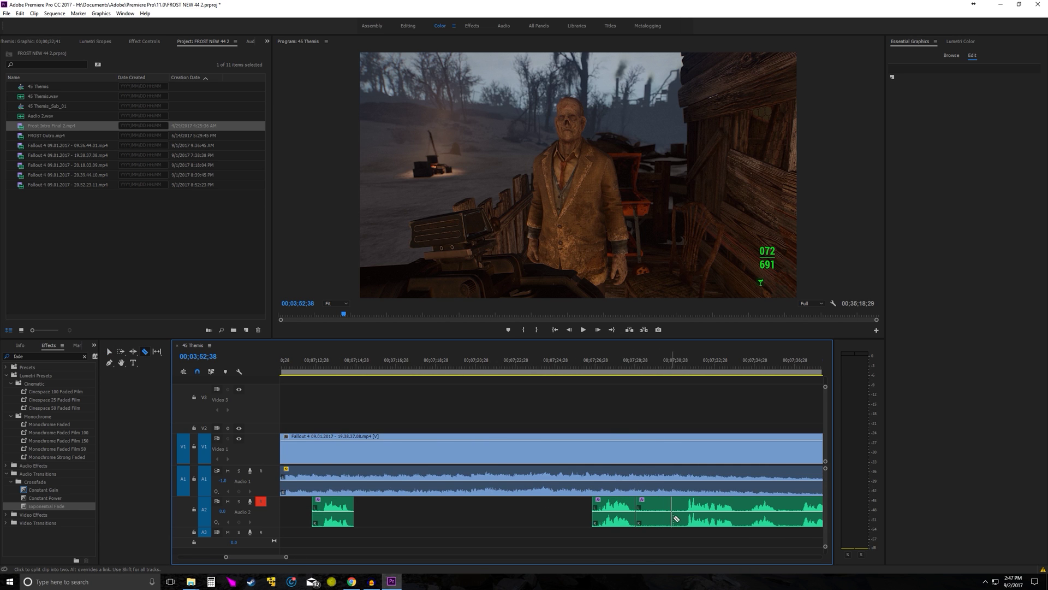
click(684, 520)
key(v)
click(658, 513)
key(Delete)
Step: Review the whole sequence for remaining silent narration gaps, scrubbing from its end back to 00;32;34;23
key(minus)
key(minus)
key(minus)
key(minus)
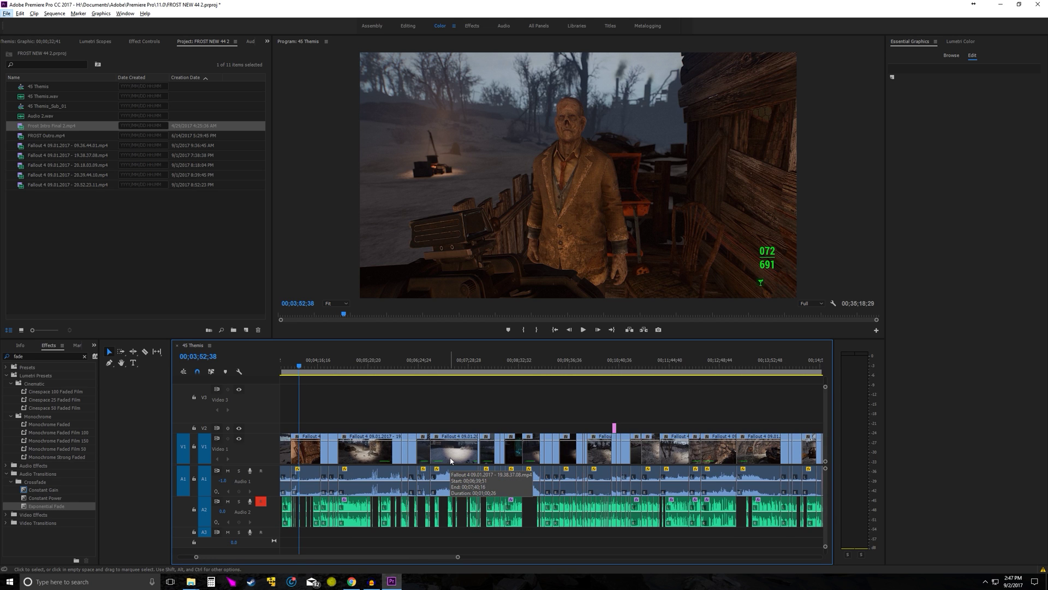
key(minus)
key(minus)
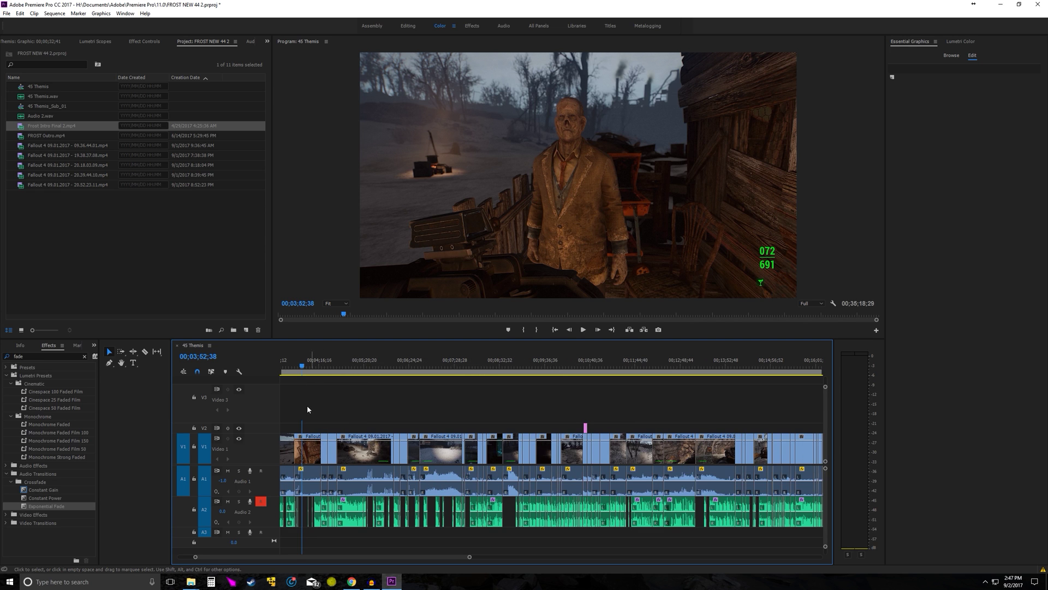
key(minus)
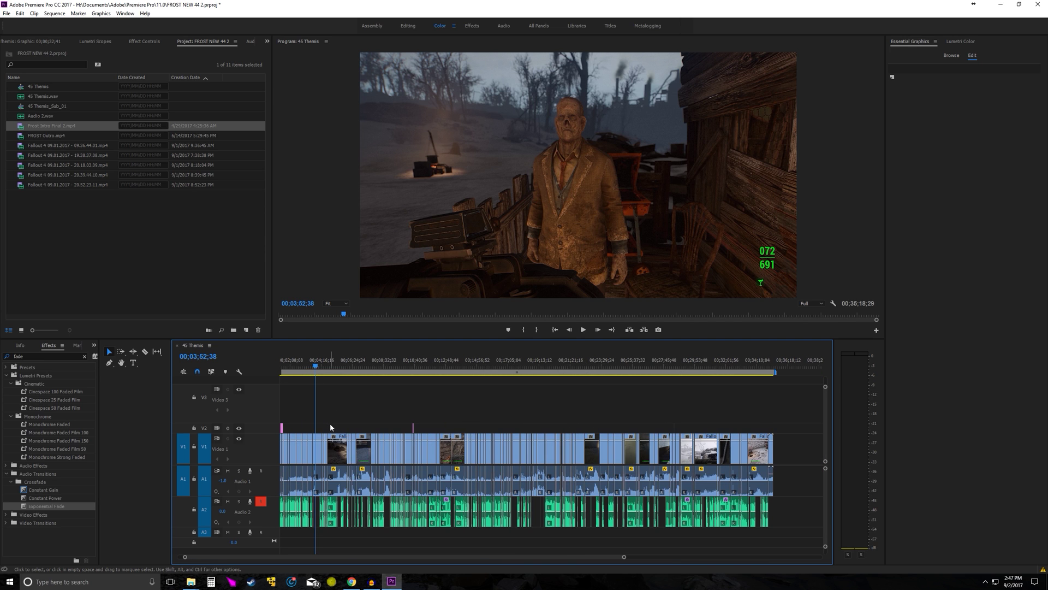
key(equal)
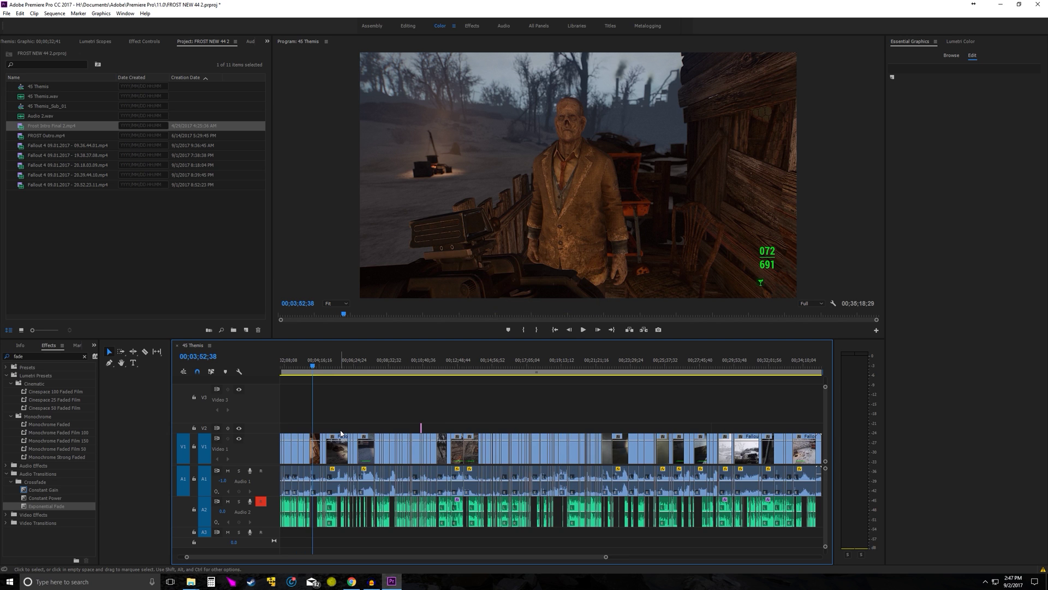
key(equal)
key(equal)
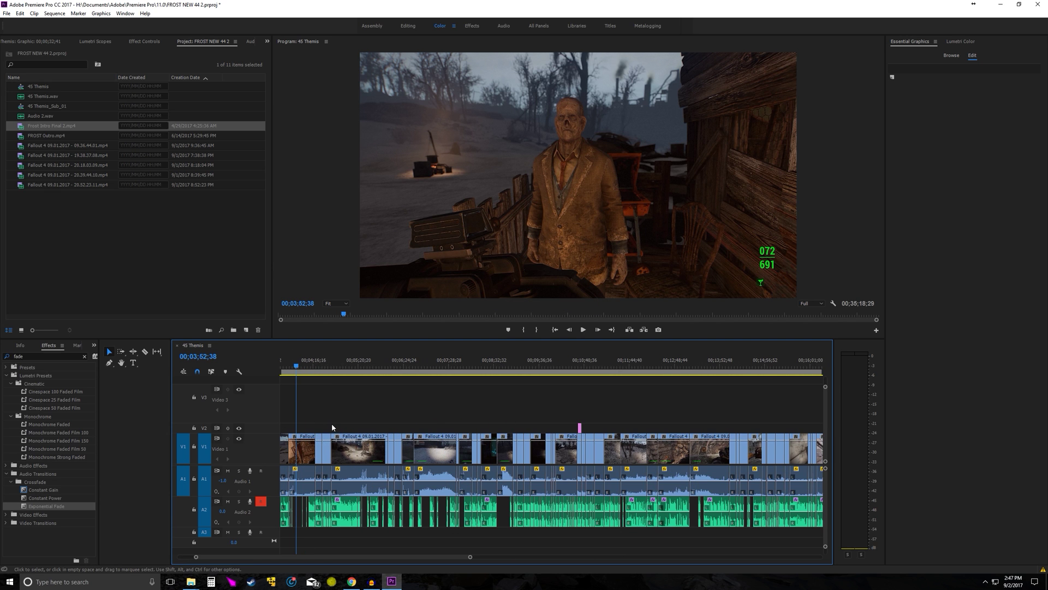
key(minus)
key(minus)
key(minus)
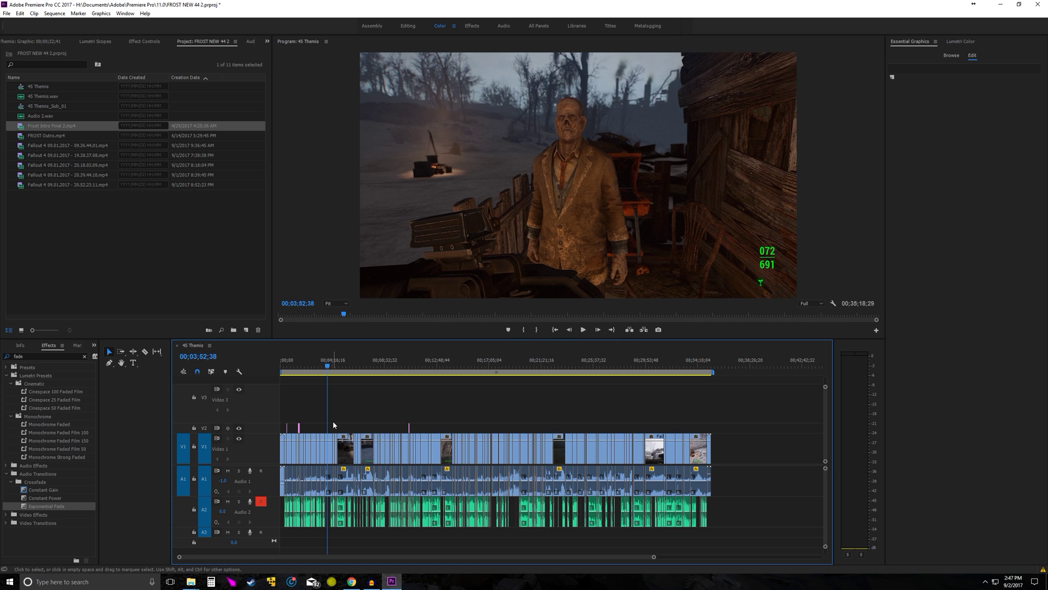
key(equal)
key(equal)
key(equal)
key(equal)
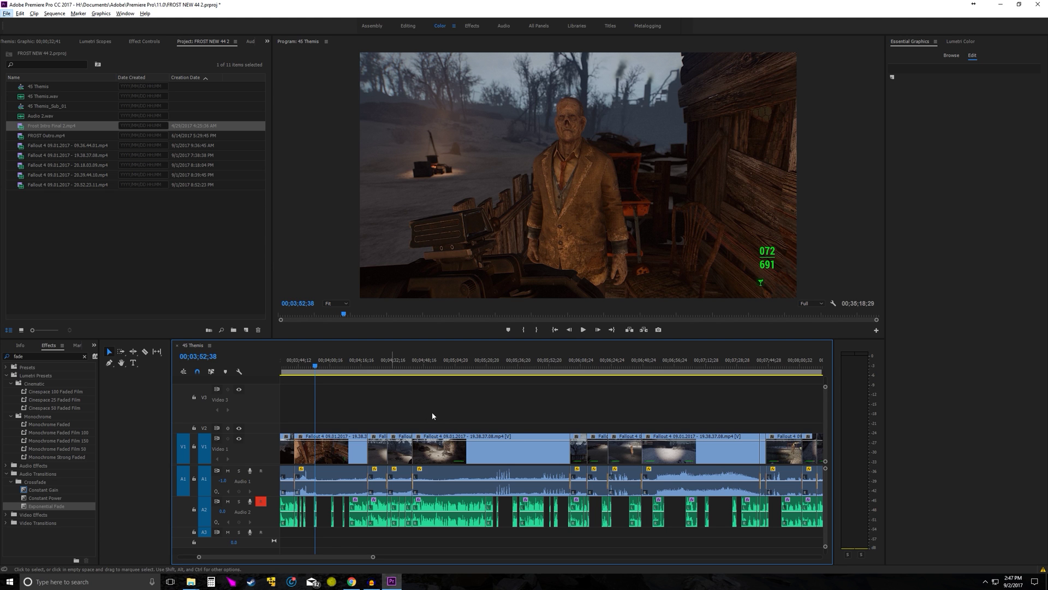
scroll(396, 375, down, 6)
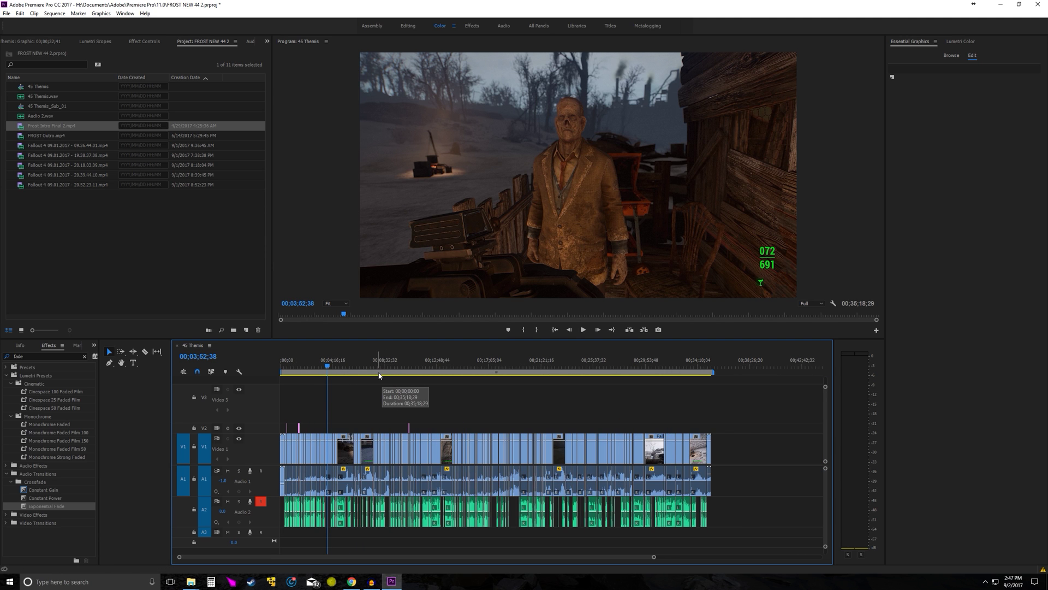
scroll(379, 376, up, 5)
scroll(378, 386, up, 3)
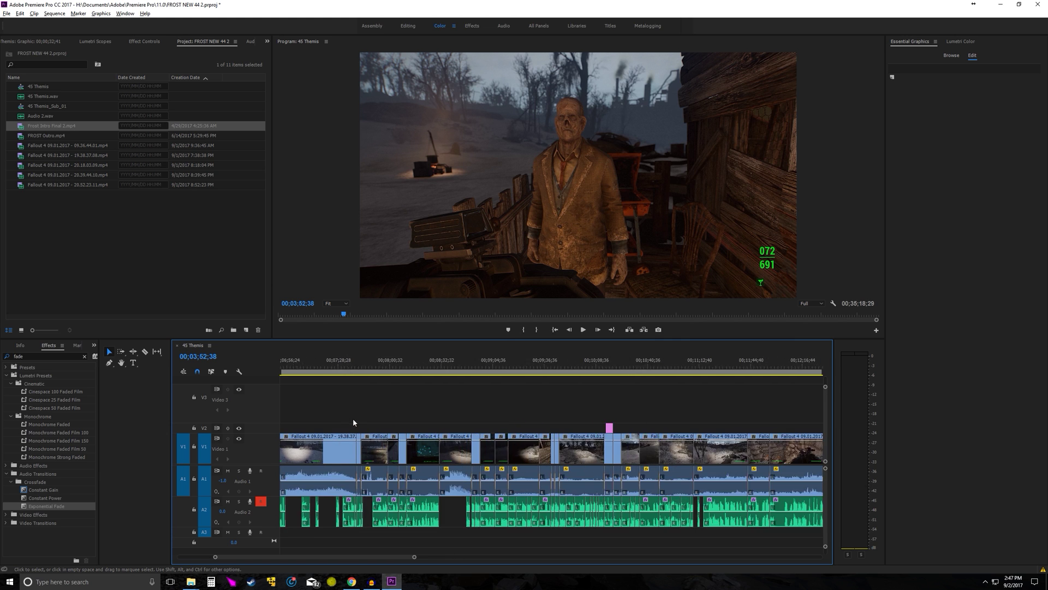
drag(341, 556, 404, 562)
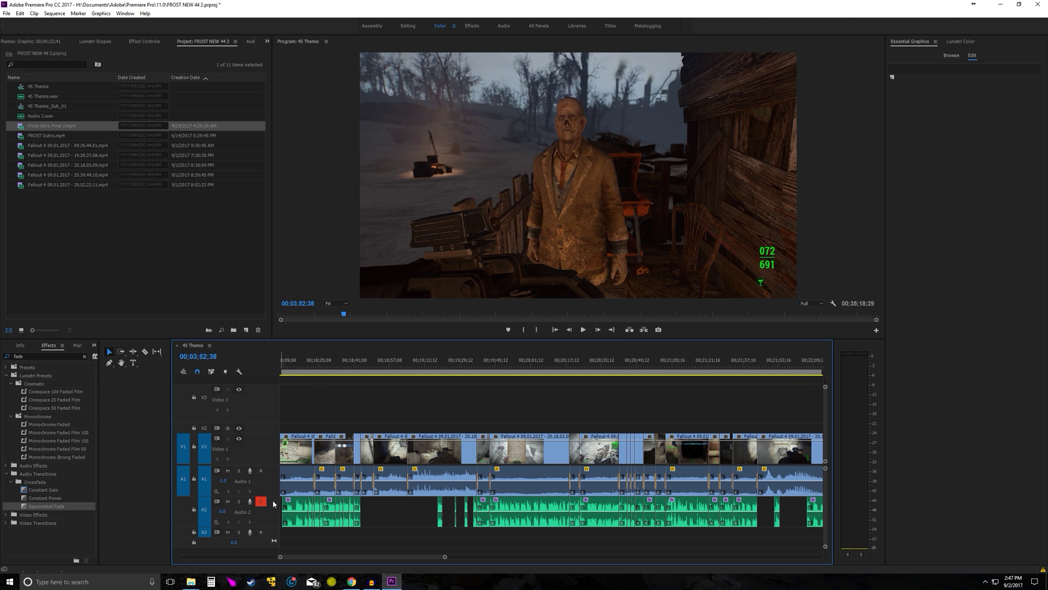
key(backslash)
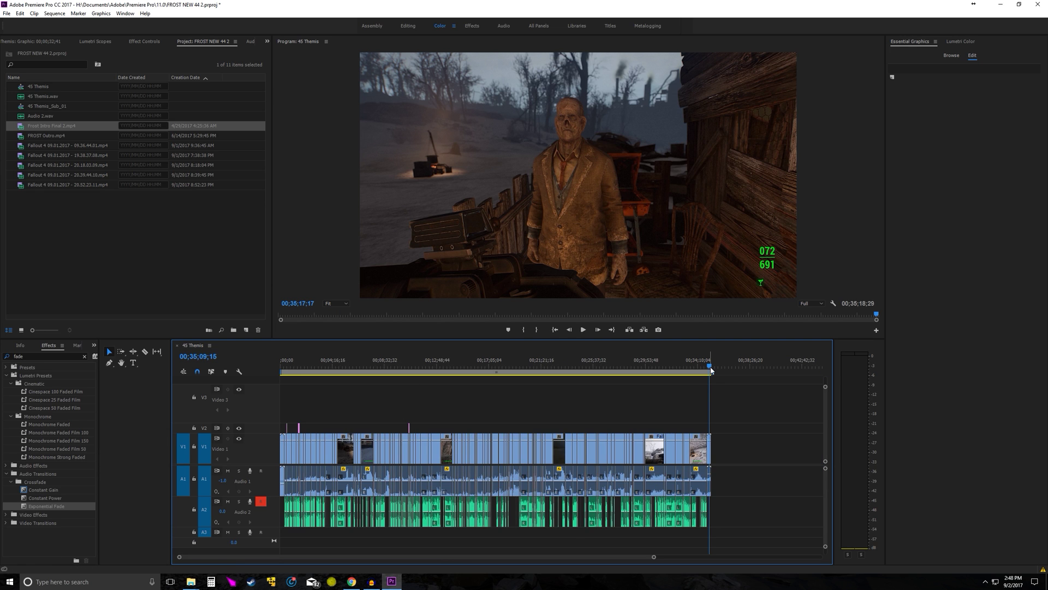
click(710, 366)
drag(710, 367, 681, 367)
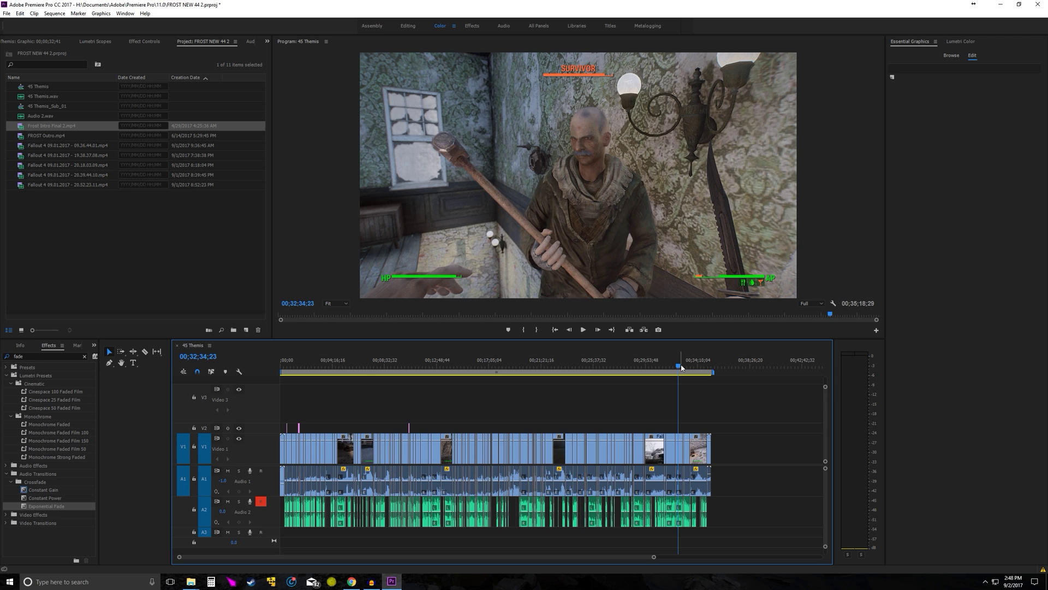
Step: Open the media export settings for the current sequence and apply the FO4 preset
click(6, 13)
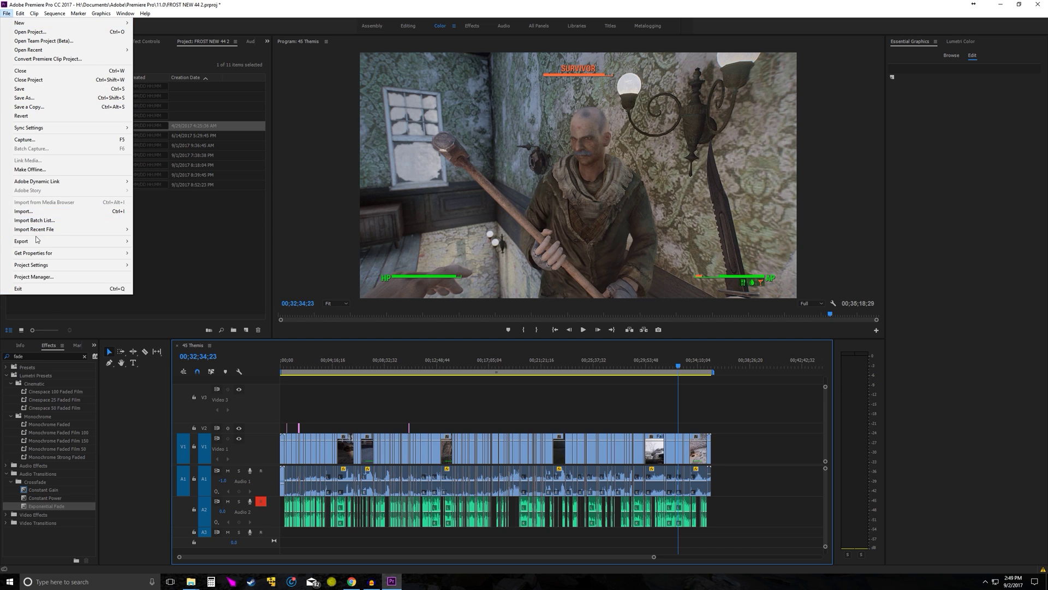
mouse_move(44, 246)
click(155, 242)
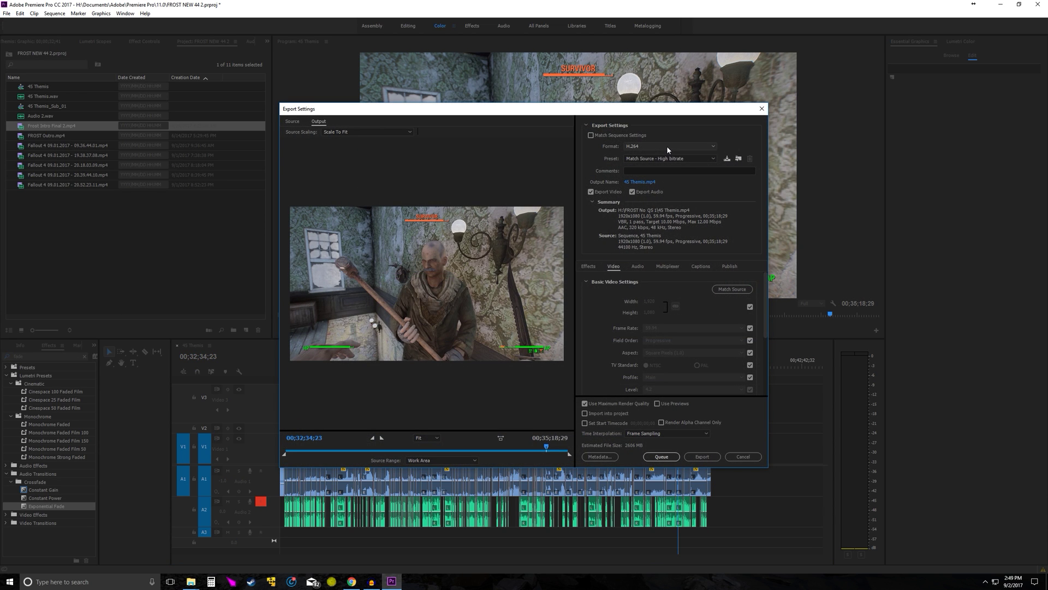
click(663, 160)
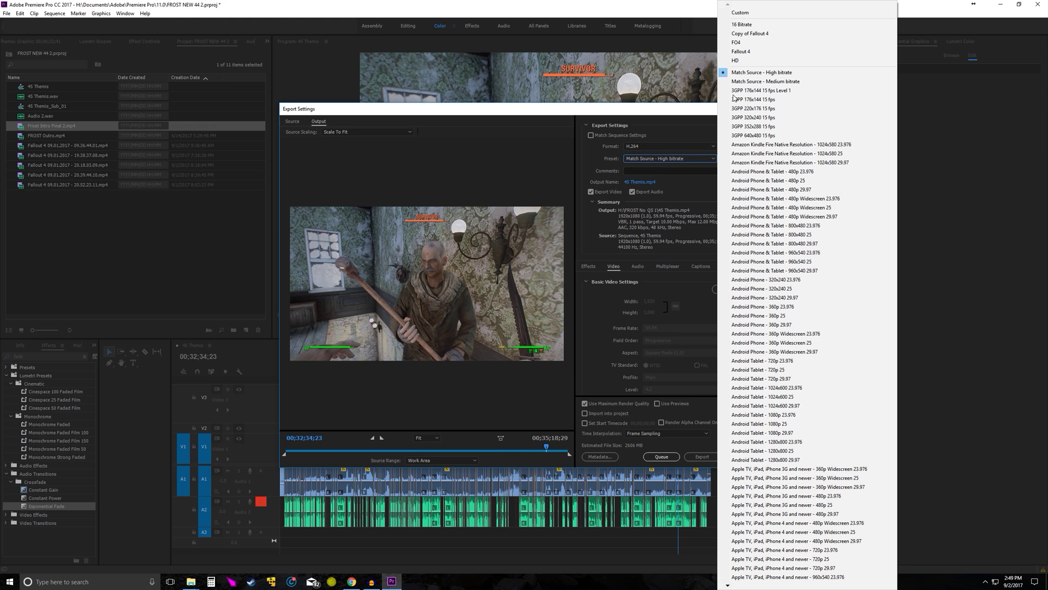
click(755, 47)
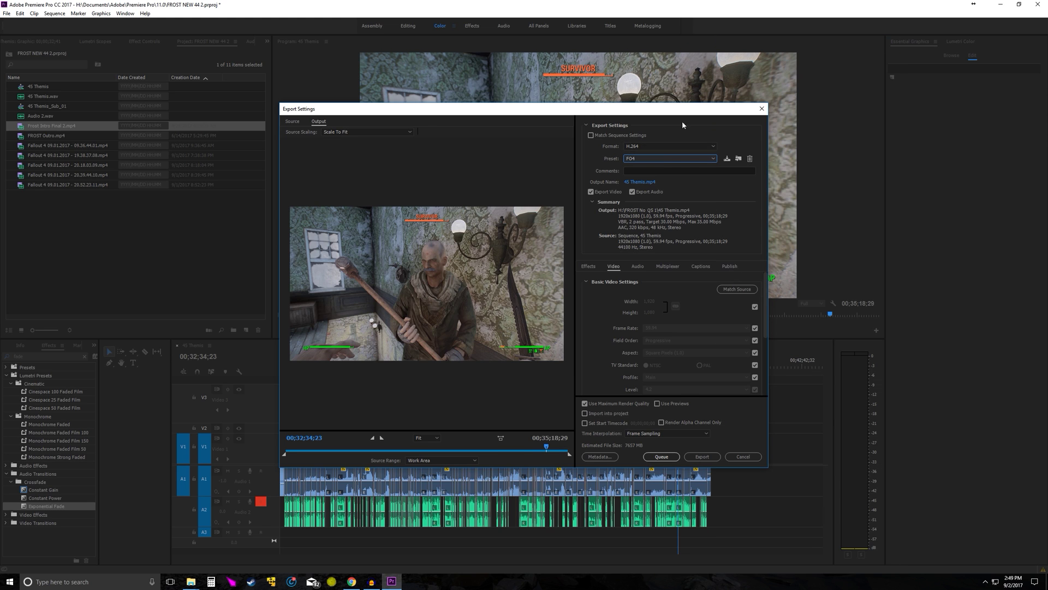
Step: Examine the FO4 preset's video and bitrate settings, including the available bitrate encoding options
scroll(611, 357, down, 3)
scroll(614, 342, up, 3)
scroll(623, 311, down, 3)
scroll(618, 310, up, 3)
scroll(624, 372, down, 3)
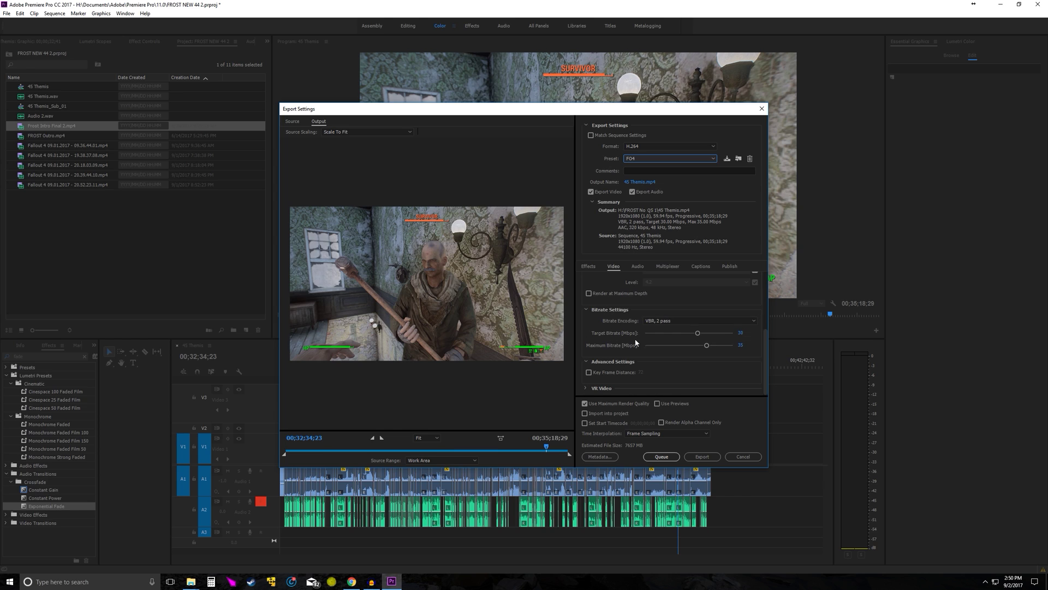
click(667, 322)
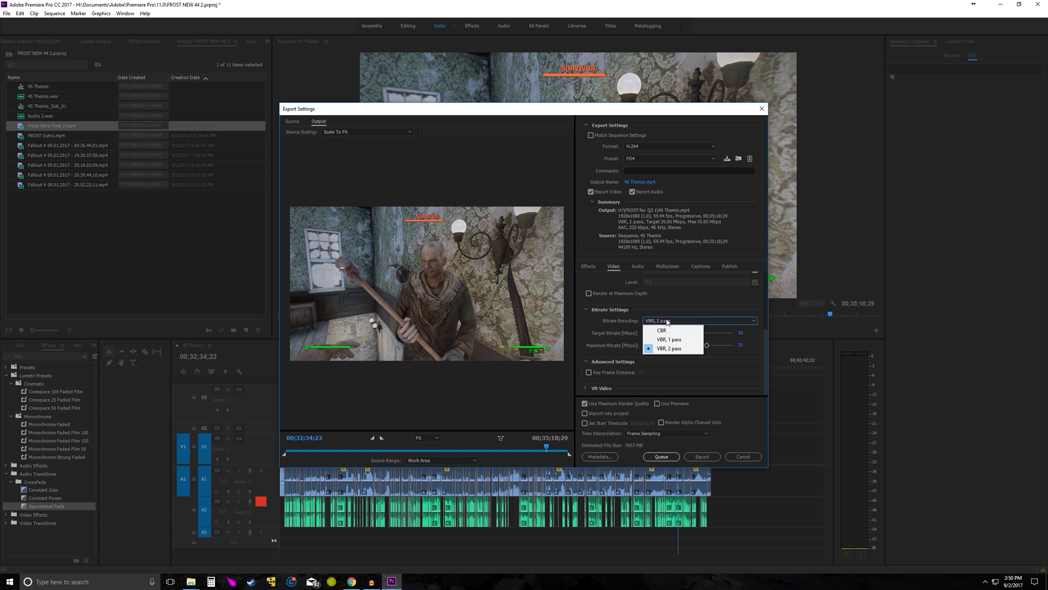
click(669, 348)
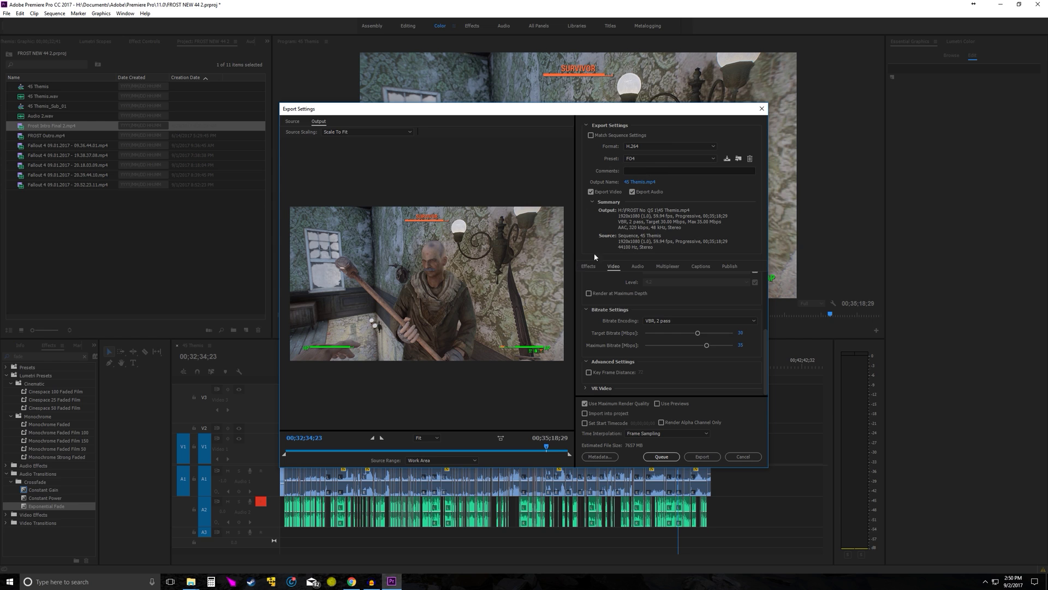
Step: Switch the H.264 export preset to YouTube 1080p HD
click(650, 159)
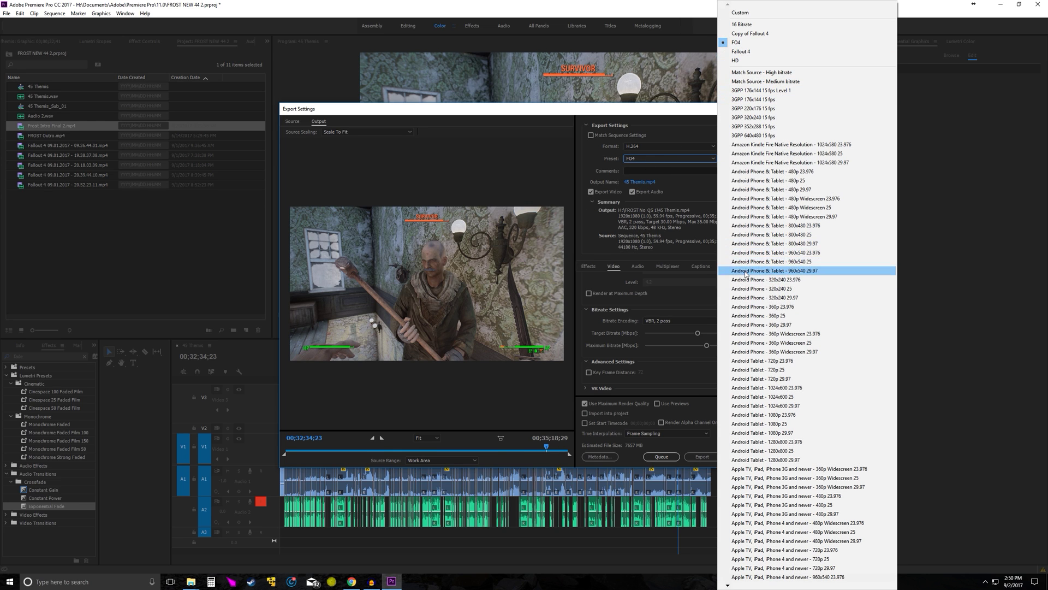
scroll(746, 273, down, 10)
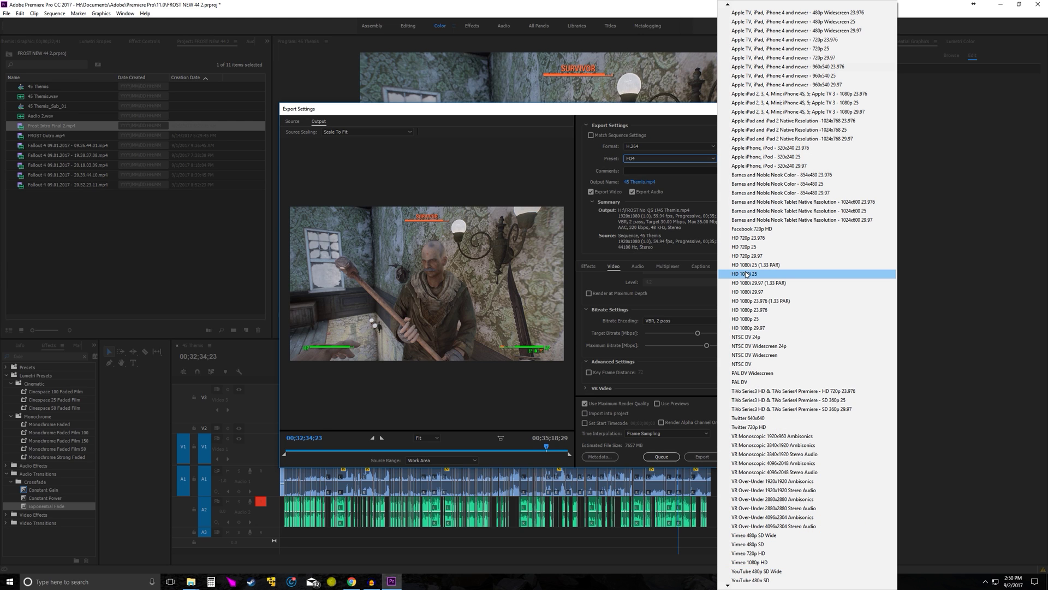
scroll(798, 568, down, 1)
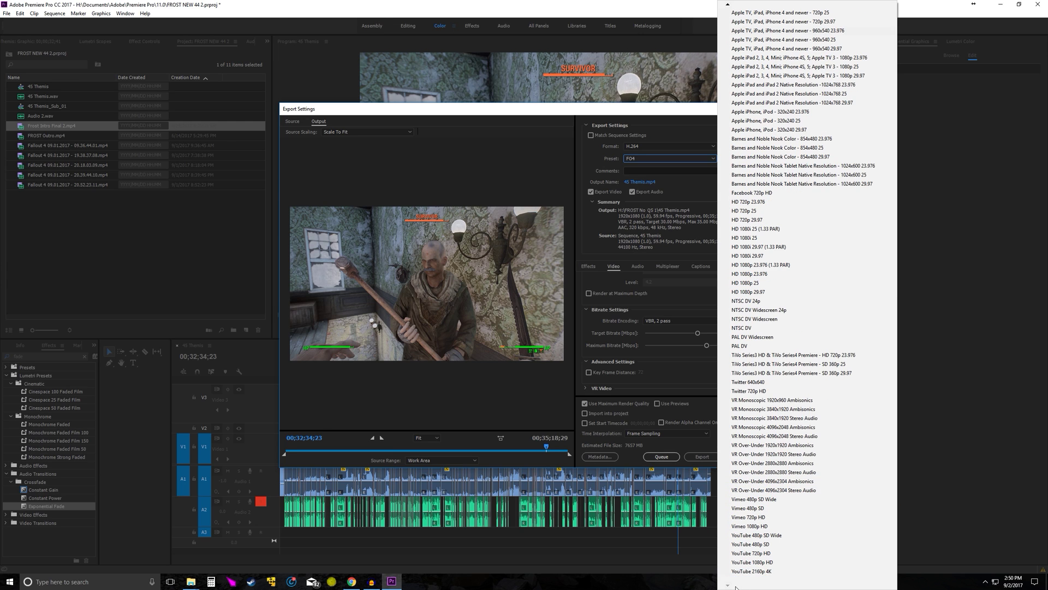
click(758, 562)
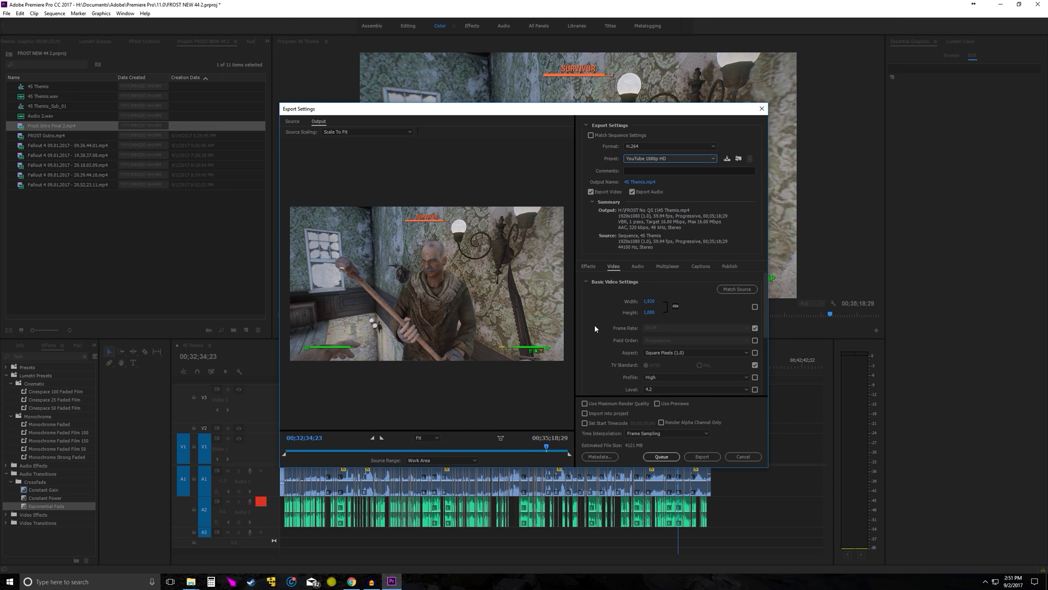
Step: Set the export's bitrate encoding to VBR, 2 pass, with an 18 Mbps target and a 25 Mbps maximum bitrate
scroll(595, 328, down, 4)
click(697, 321)
click(664, 350)
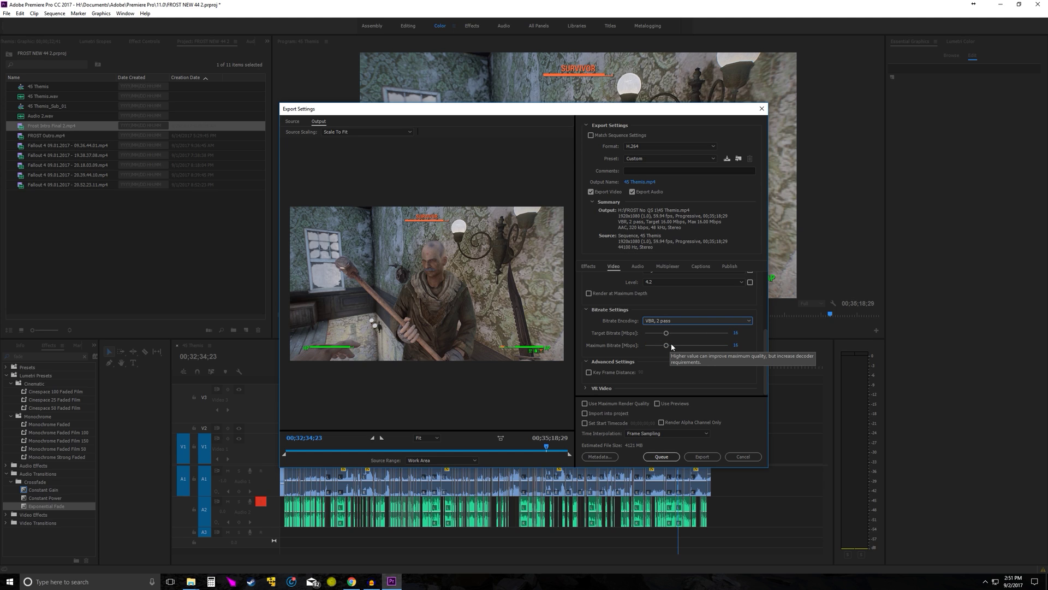
drag(671, 345, 684, 346)
click(736, 333)
text(18)
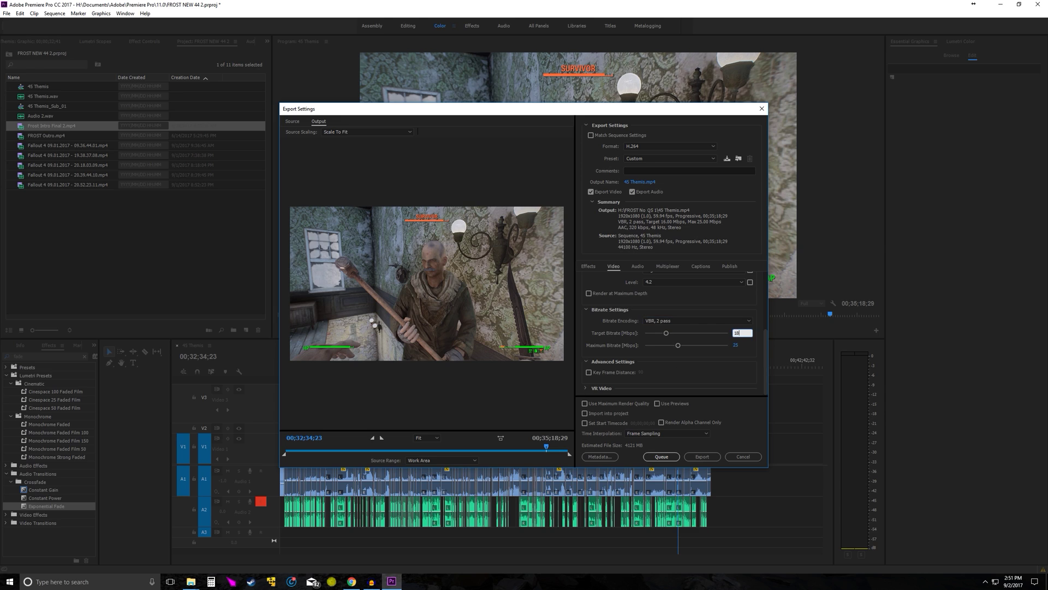
key(Tab)
key(Return)
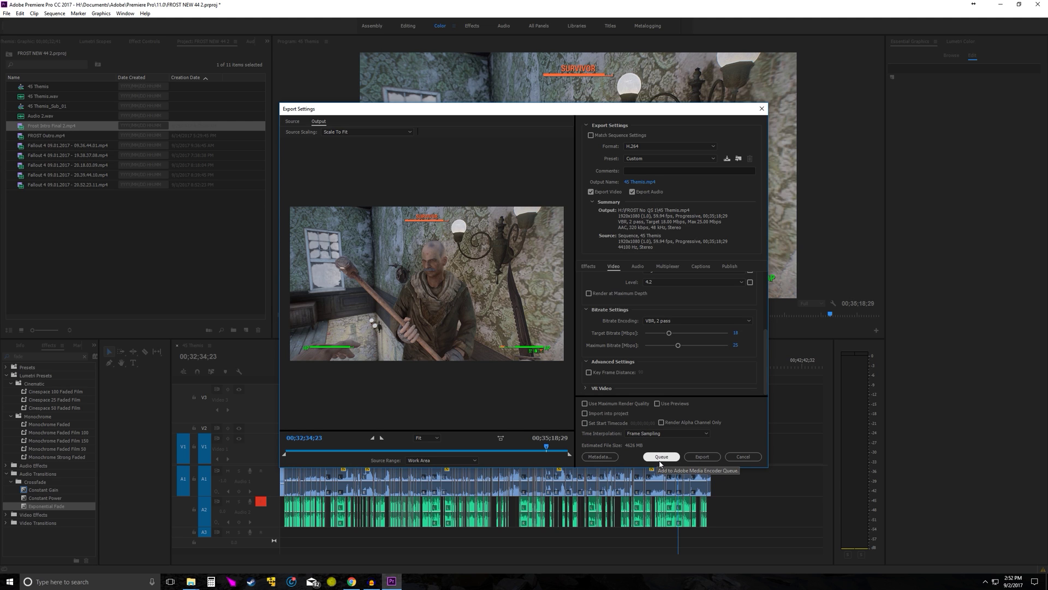
Step: Preview the export at 00;04;56;15, send it to the Adobe Media Encoder queue and check the queued job there
drag(550, 448, 339, 436)
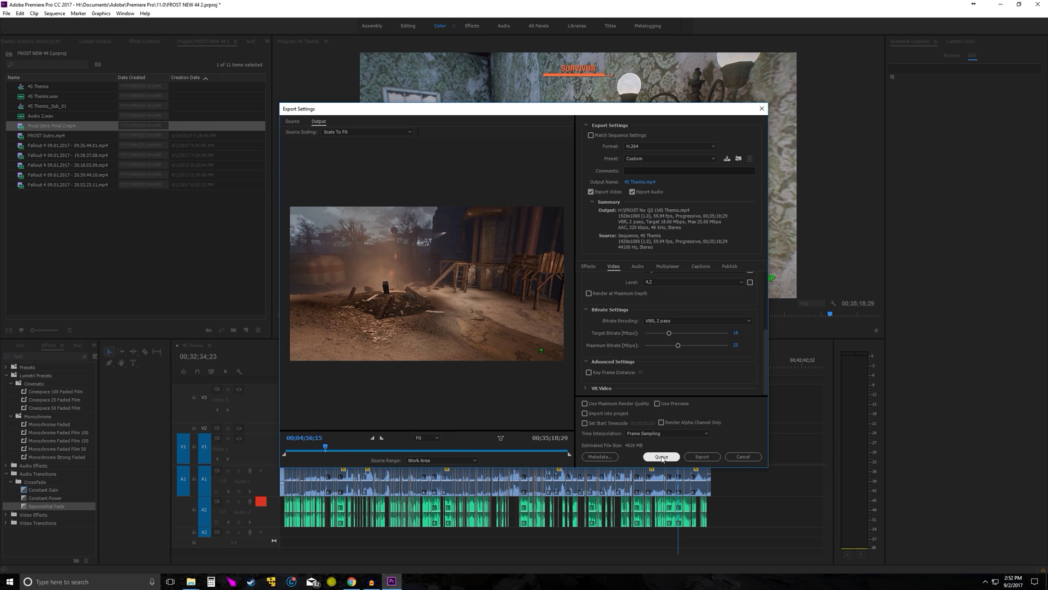
click(702, 457)
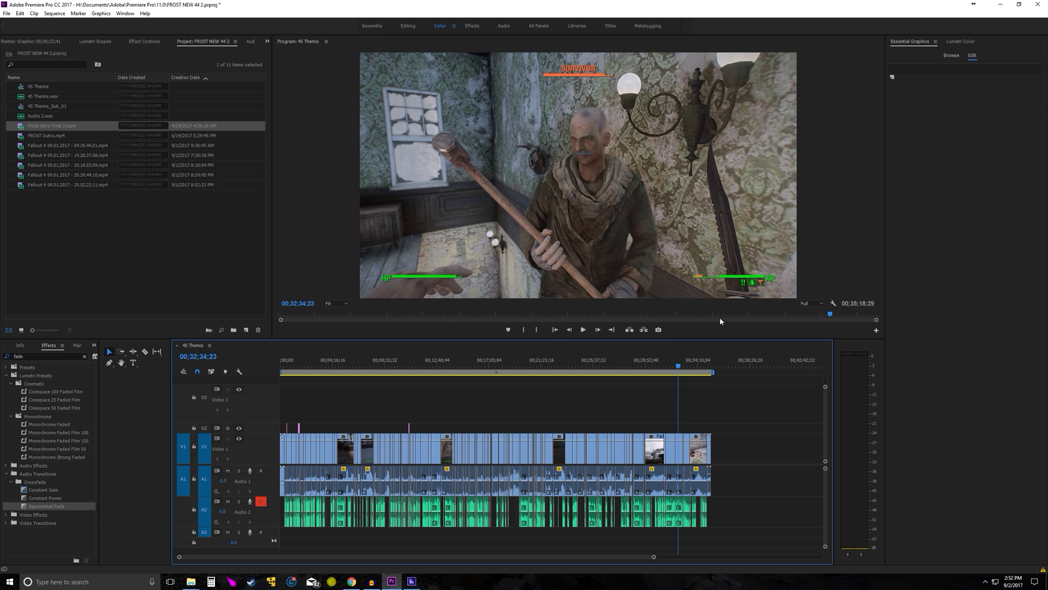
mouse_move(413, 584)
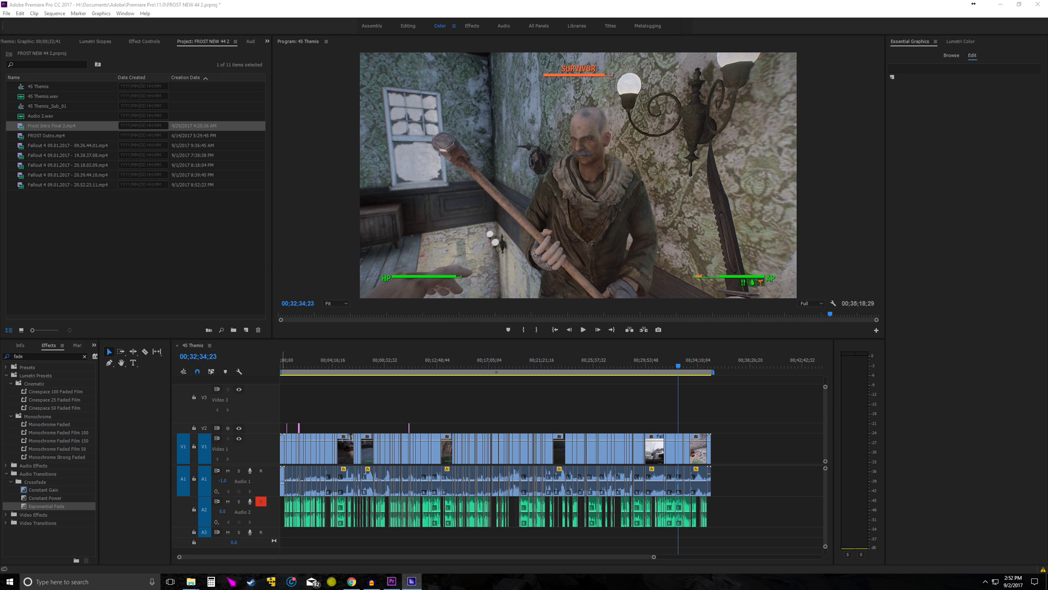
drag(366, 152, 439, 158)
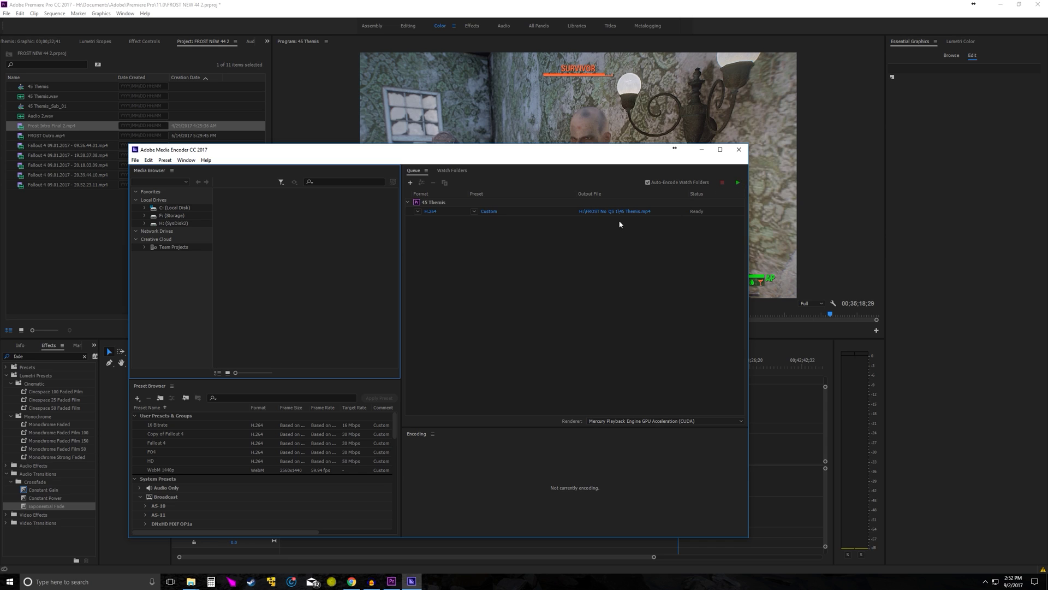
click(670, 215)
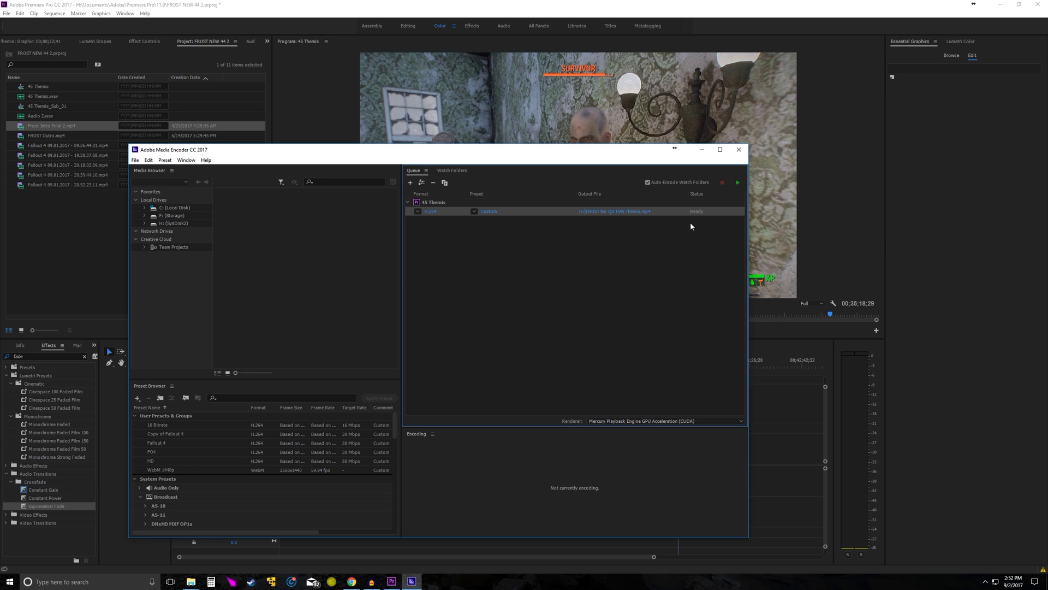
click(551, 252)
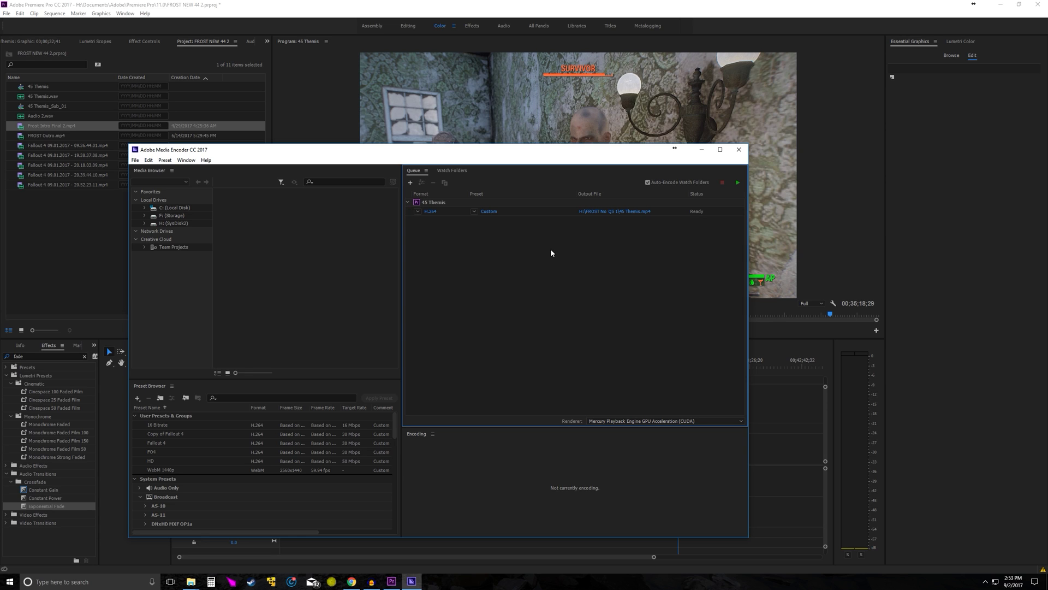